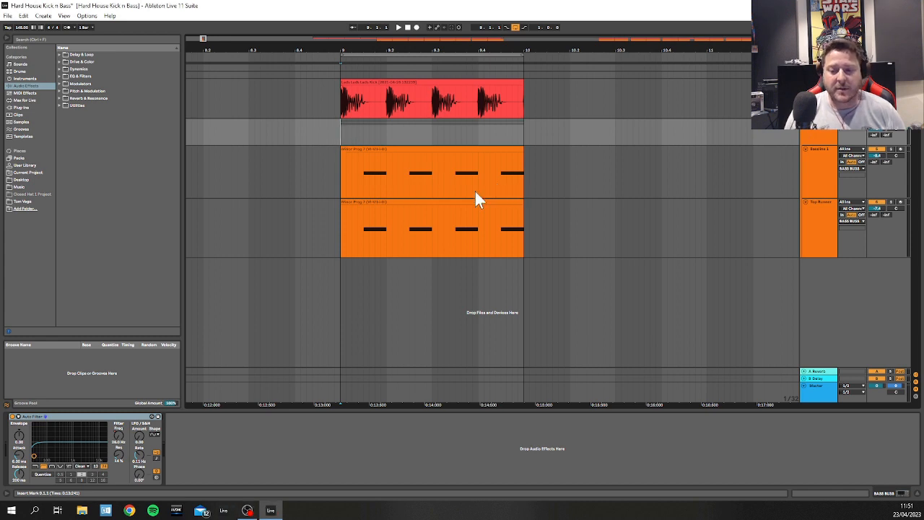
Step: Solo the Kick track and play back the loop to hear the kick on its own
left_click(820, 208)
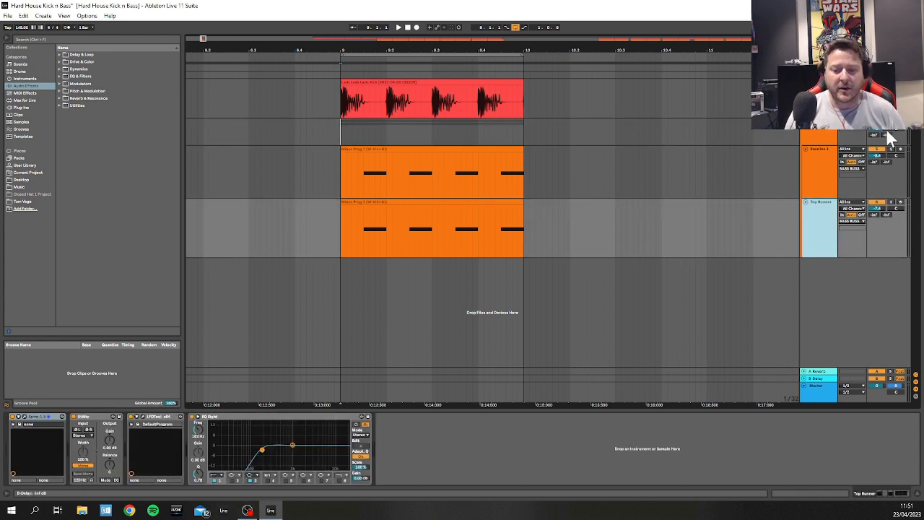
left_click(891, 83)
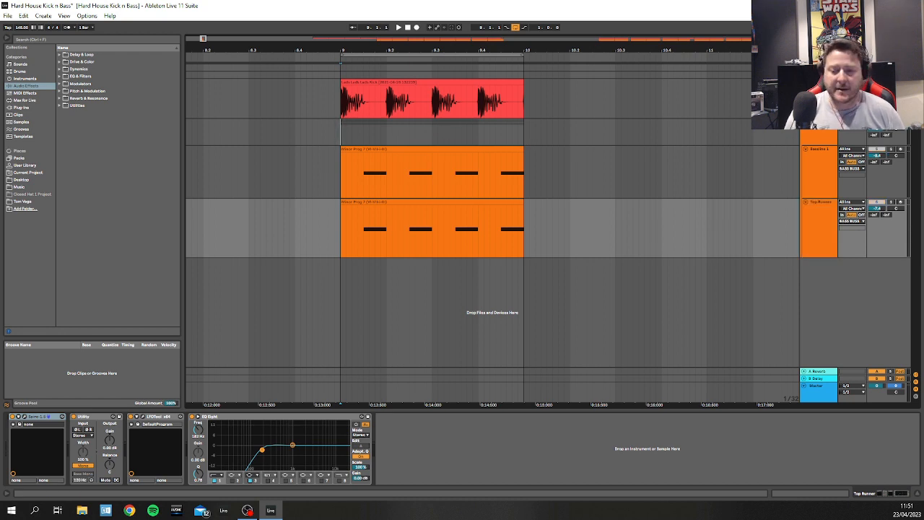
key("space")
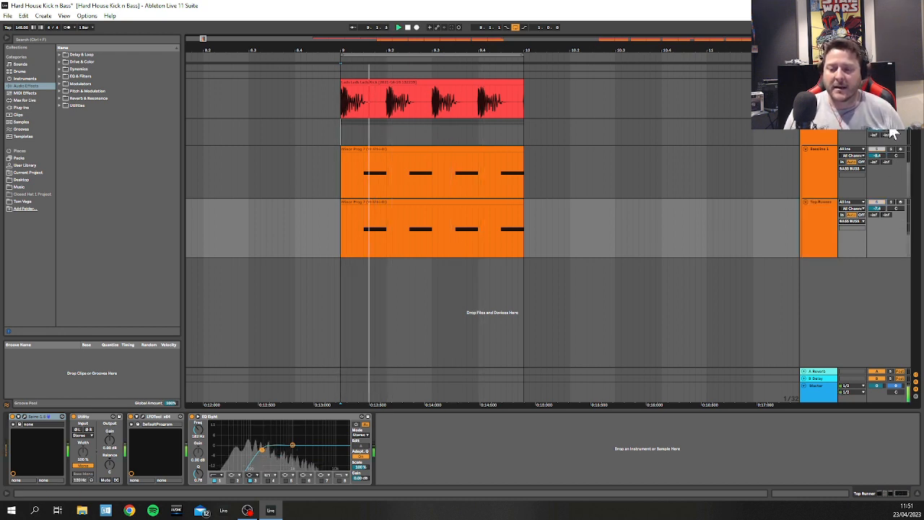
key("space")
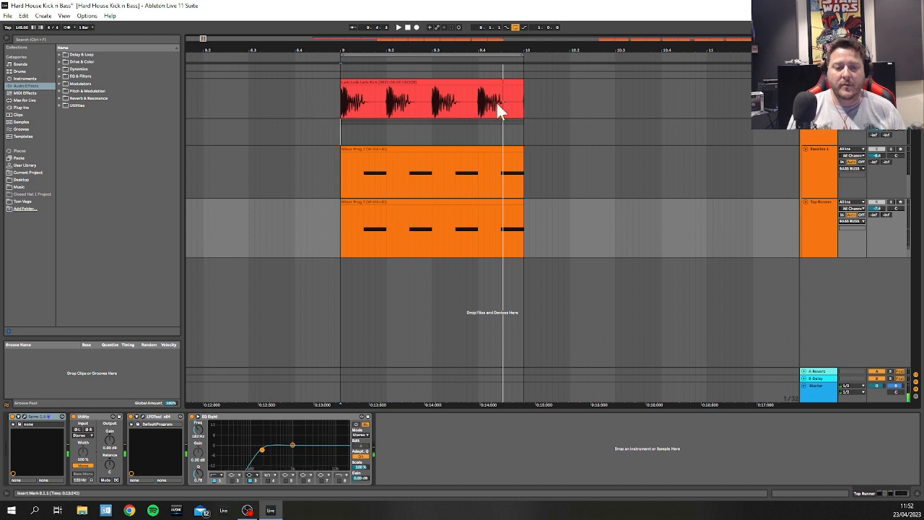
Step: Set the arrangement grid to 1/1 and play the kick together with both bass tracks
right_click(363, 137)
left_click(432, 185)
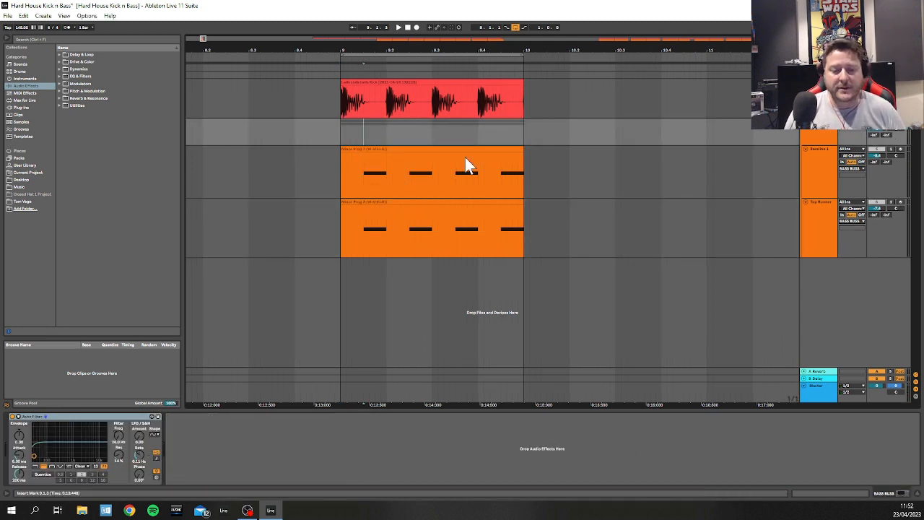
key("space")
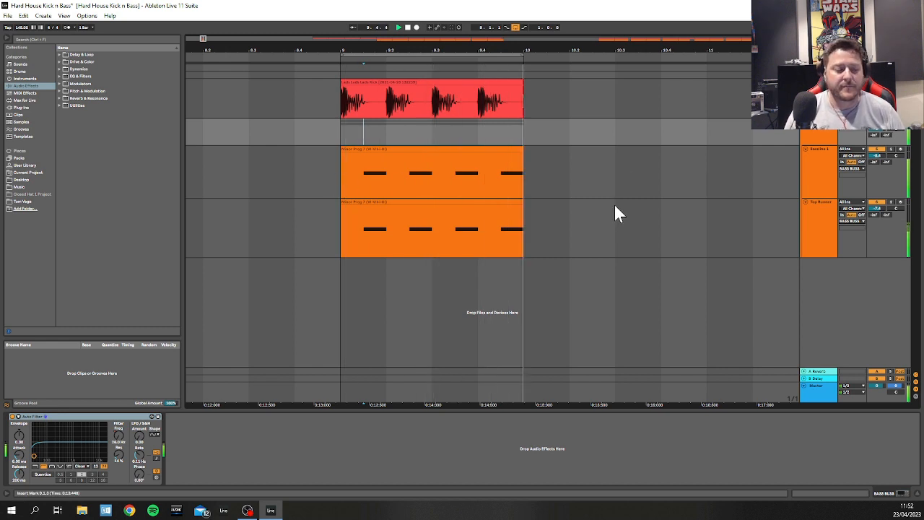
key("space")
Step: Delete the Limiter from the Kick track's device chain
left_click(816, 107)
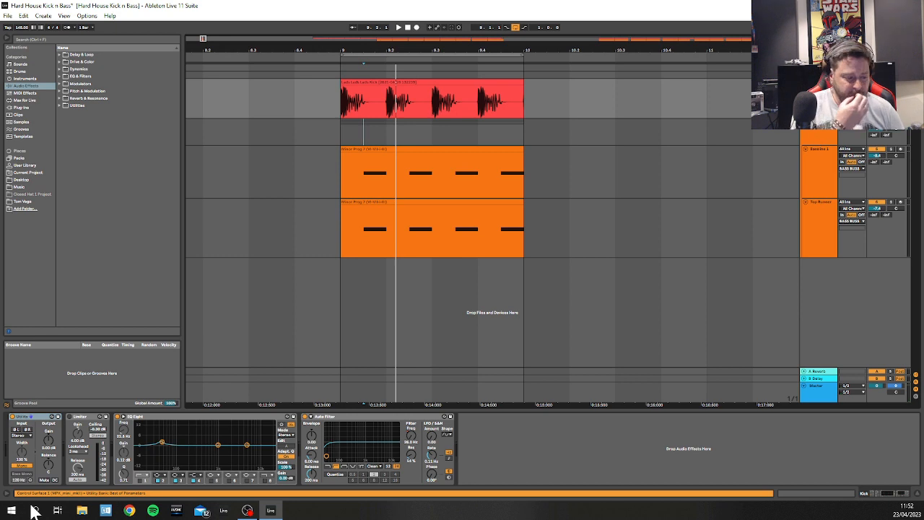
left_click(81, 416)
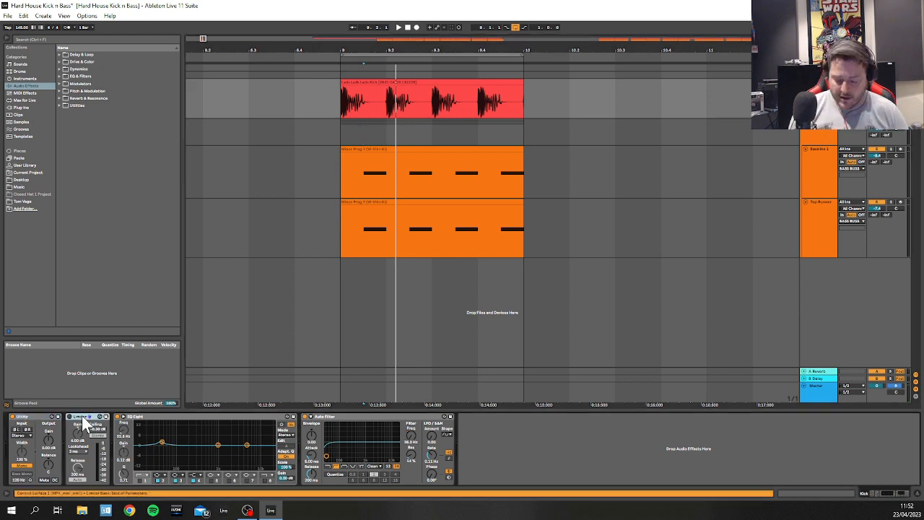
key("Delete")
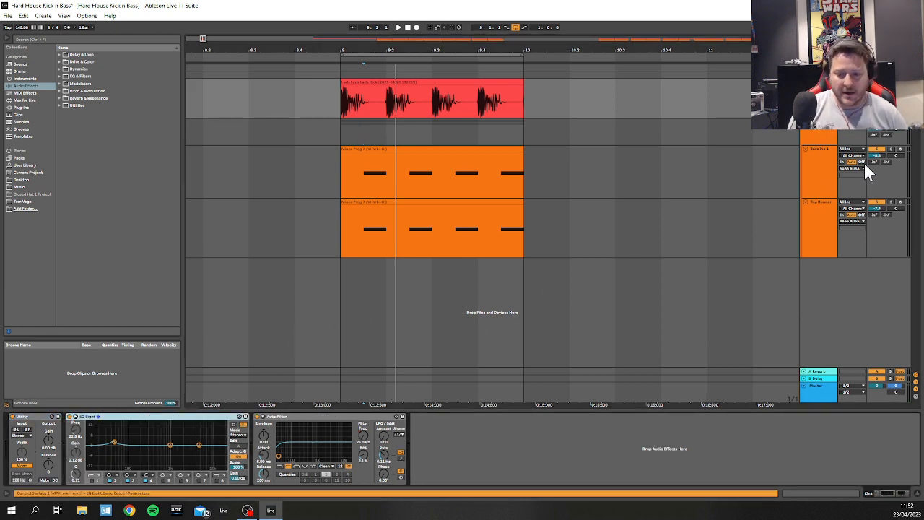
Step: Examine the device chains of the Bassline 1, Bass Buss and Kick tracks
left_click(818, 173)
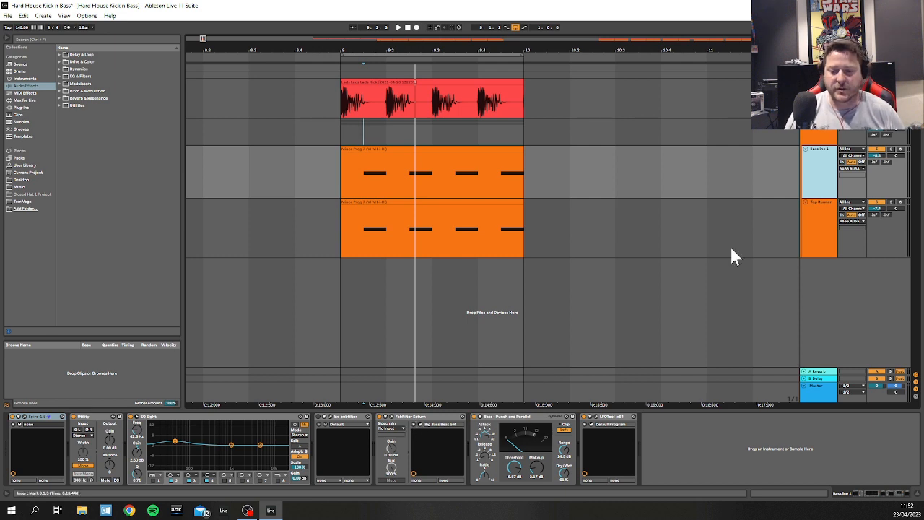
left_click(820, 137)
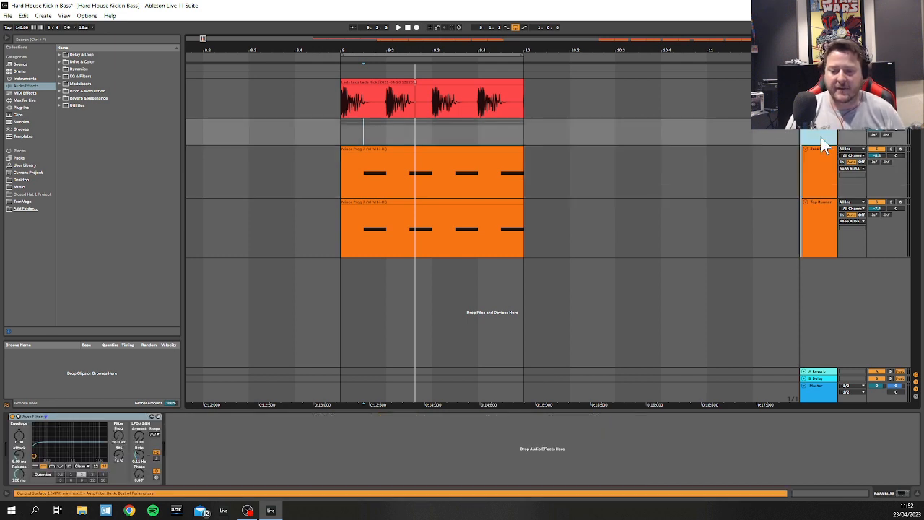
left_click(824, 153)
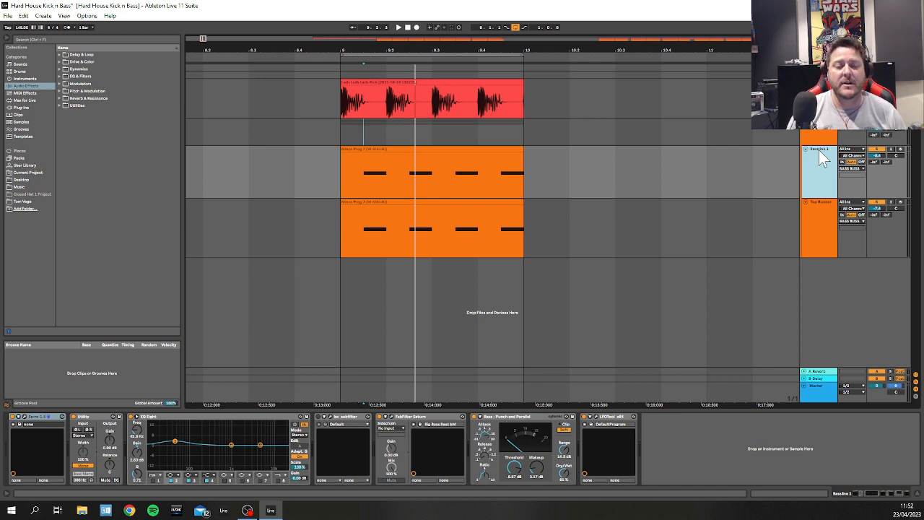
left_click(820, 91)
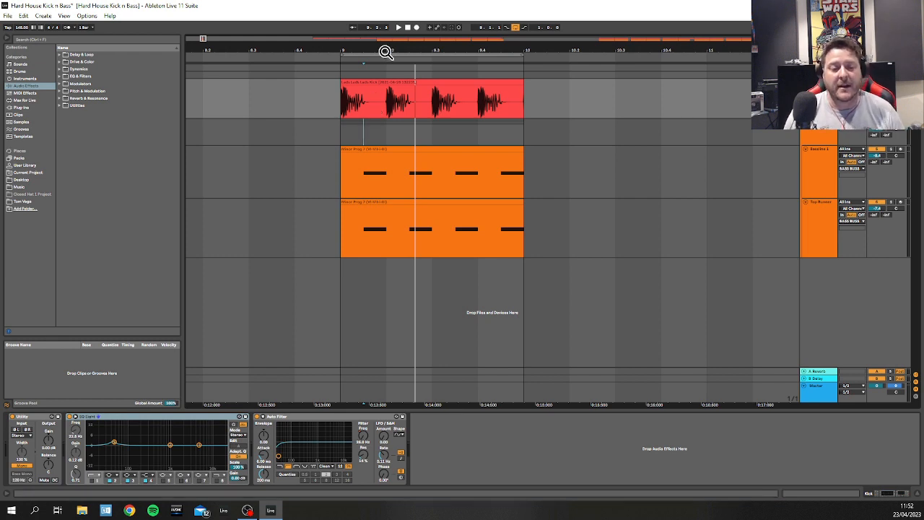
Step: Select the kick clip and both bass clips in bar 9 and duplicate them into bar 10
left_click_drag(386, 52, 383, 38)
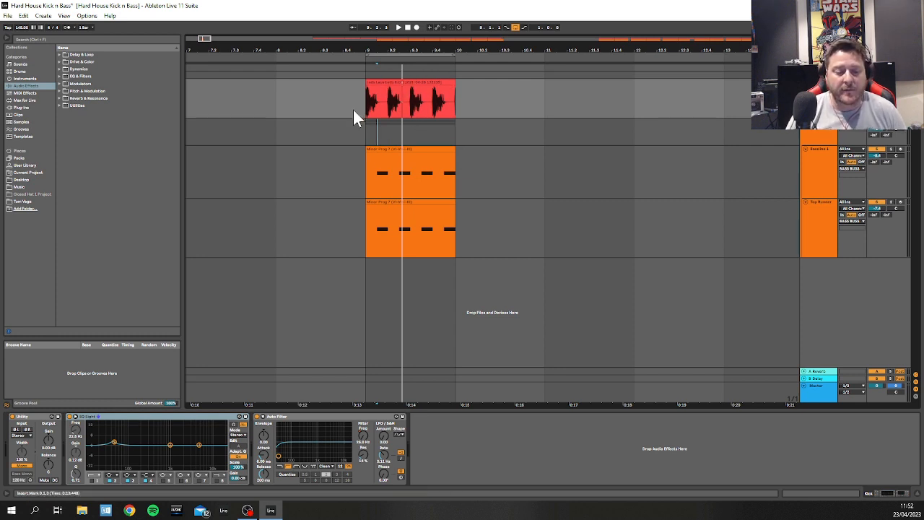
left_click(429, 82)
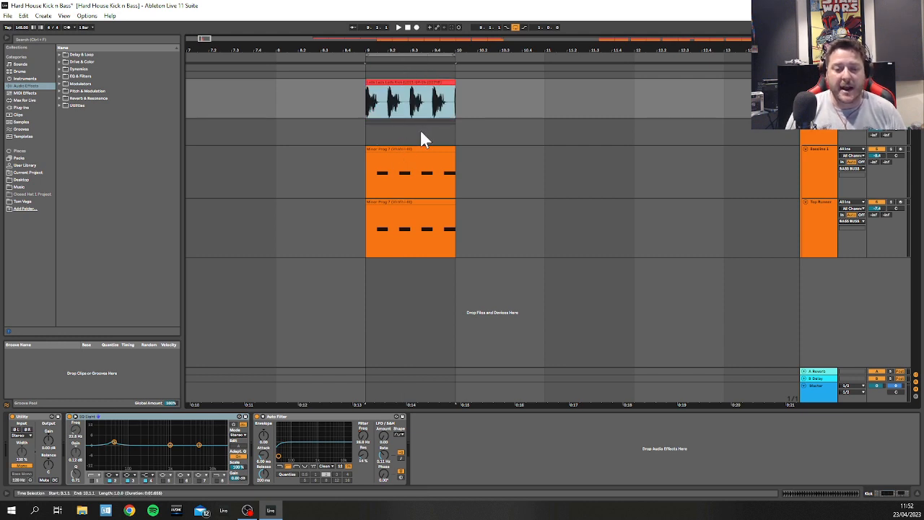
left_click(408, 54)
left_click(409, 81)
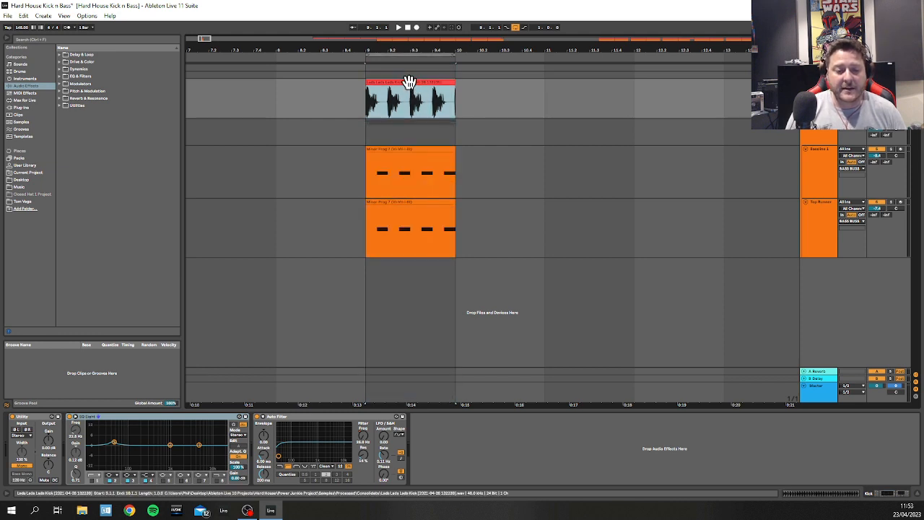
left_click(408, 201, "shift")
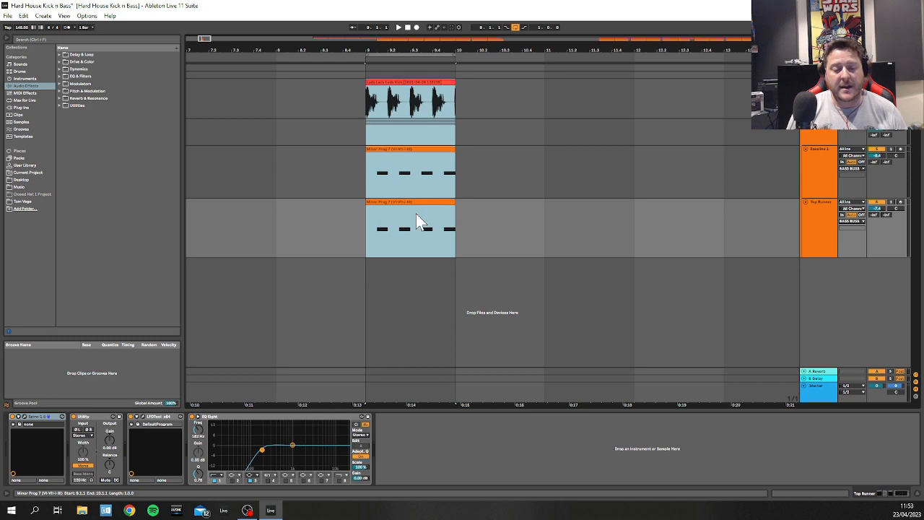
left_click(415, 215)
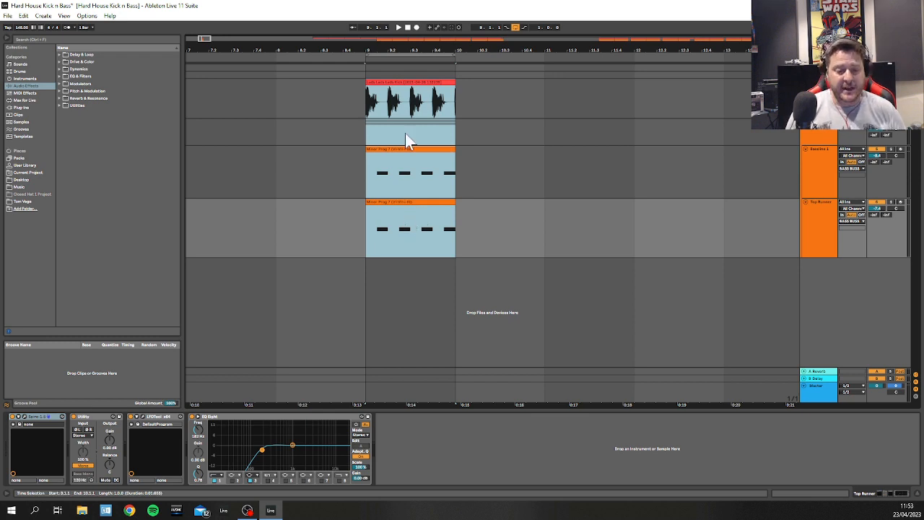
left_click(393, 83)
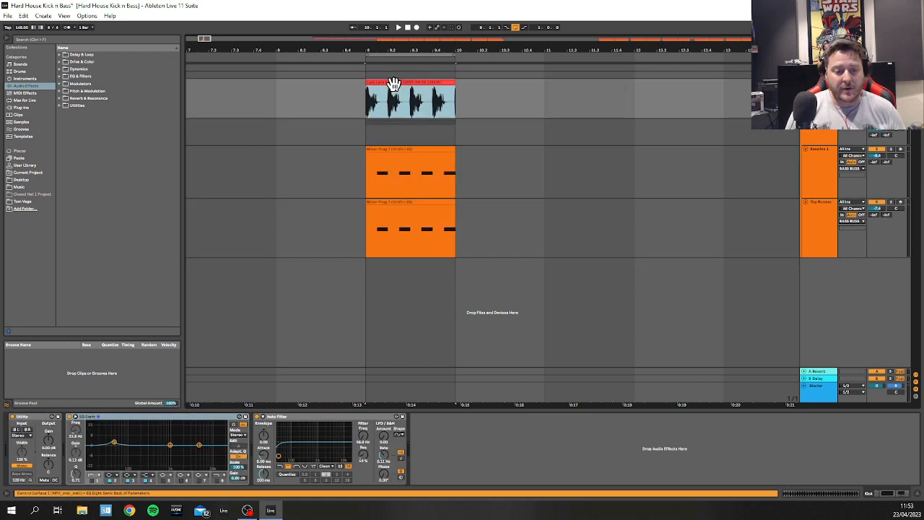
left_click(407, 202, "shift")
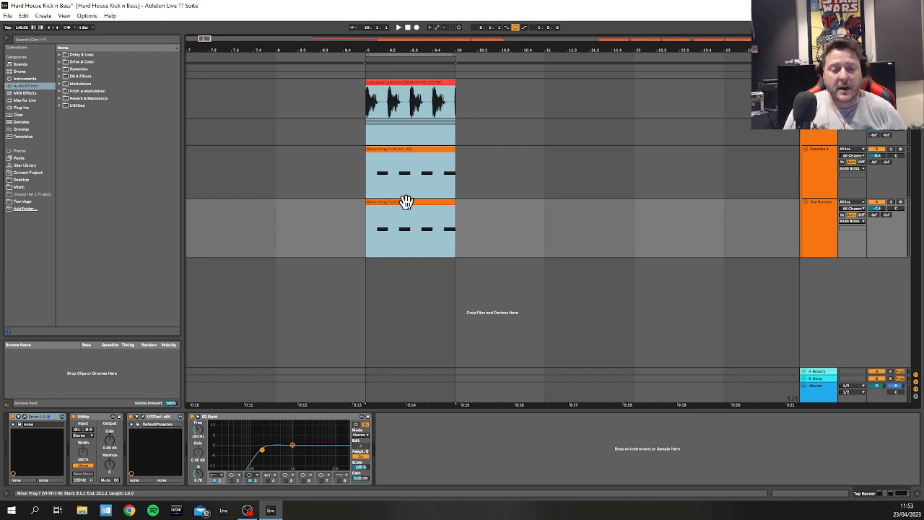
key("ctrl+d")
key("ctrl+f")
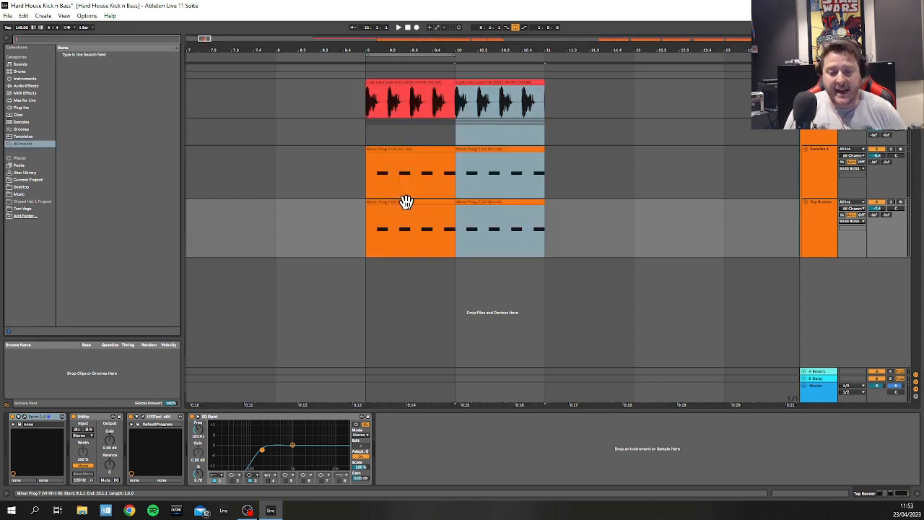
Step: Duplicate the bar 10 kick and bass clips twice more, filling bars 11 and 12
left_click(463, 80)
left_click(501, 211, "shift")
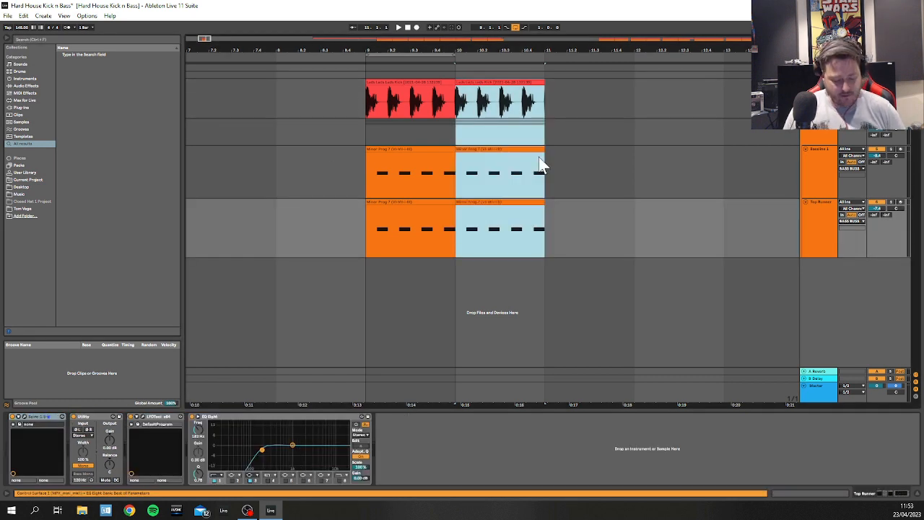
key("ctrl+d")
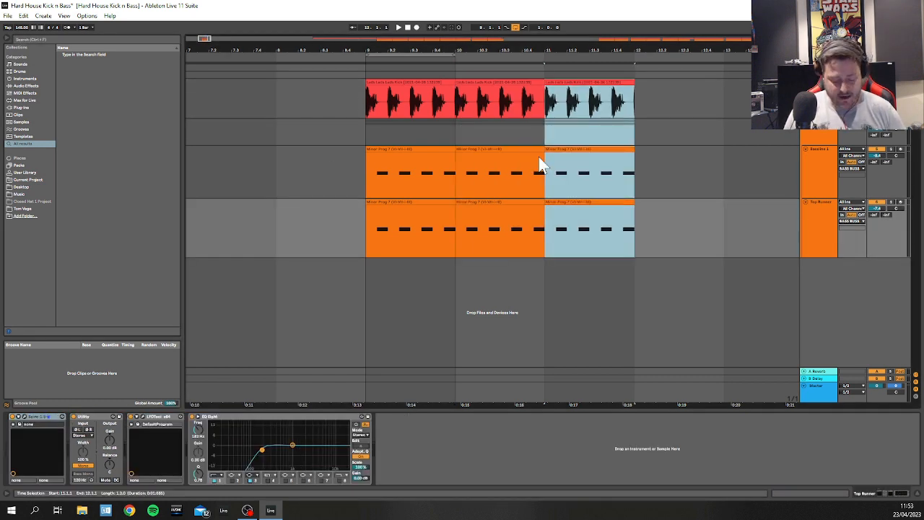
key("ctrl+d")
Step: Extend the loop region to four bars, from bar 9 to bar 13, and place the insert marker at bar 9
left_click_drag(449, 51, 708, 59)
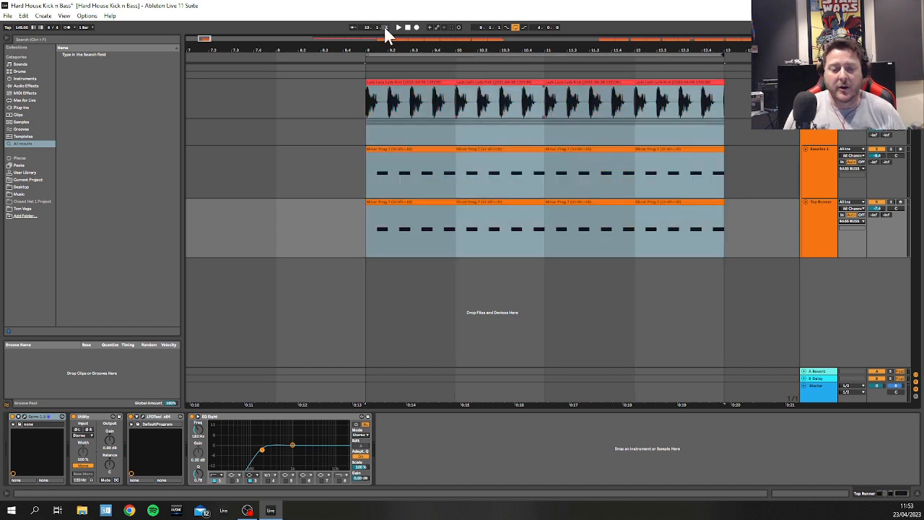
left_click_drag(722, 57, 456, 52)
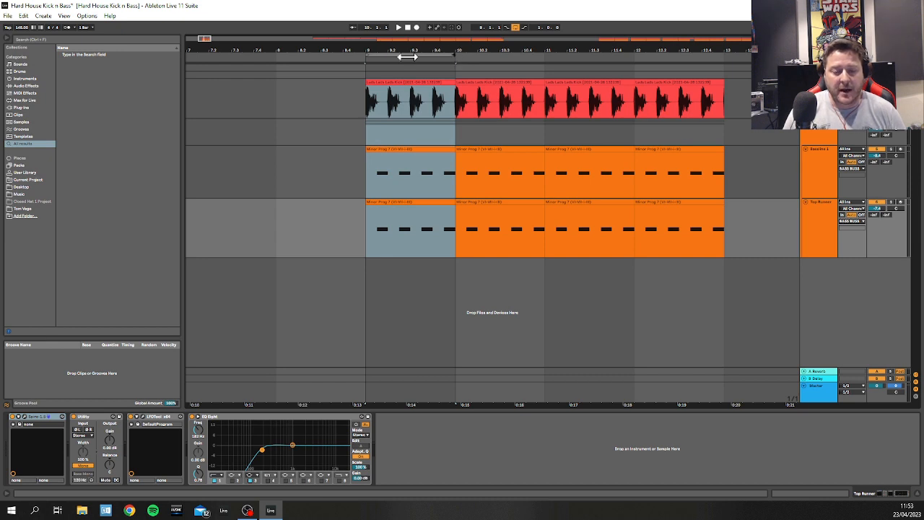
left_click(516, 28)
left_click(516, 28)
left_click_drag(451, 56, 708, 56)
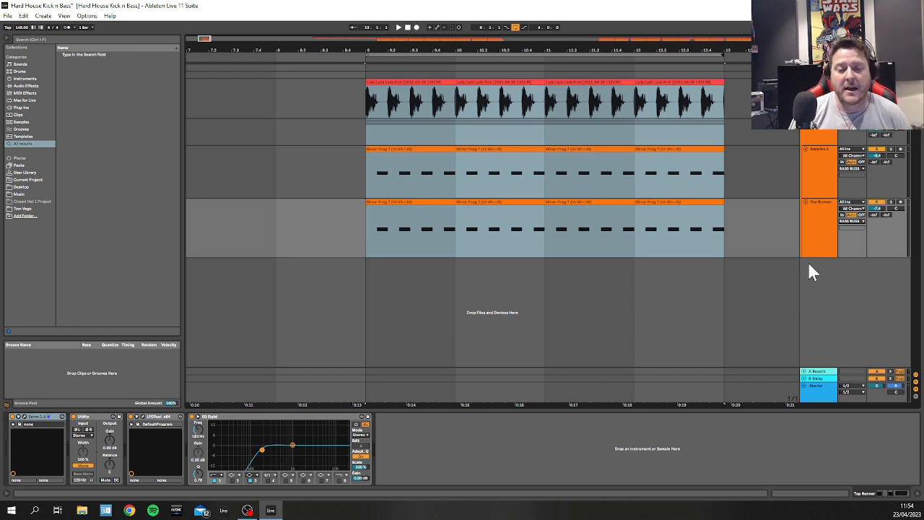
left_click(361, 228)
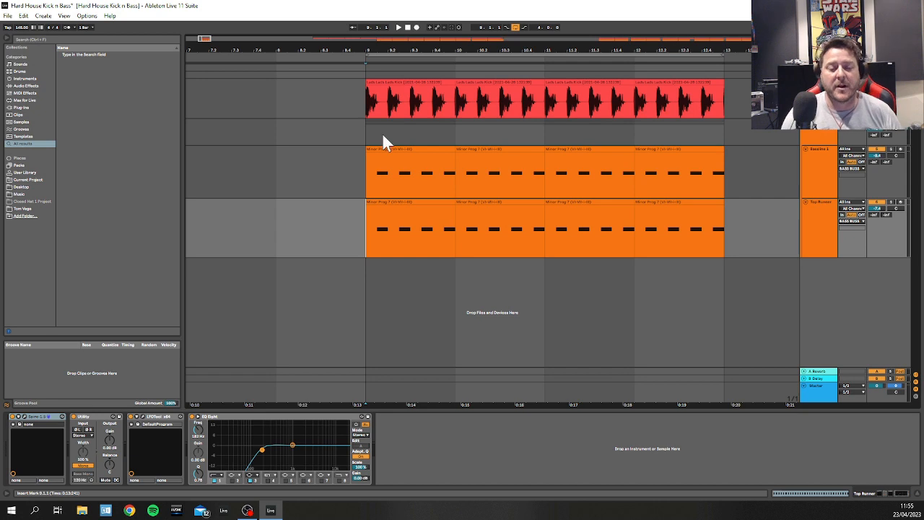
Step: View the Spire synth settings on the Bassline 1 track, then close the plug-in window
left_click_drag(494, 50, 406, 43)
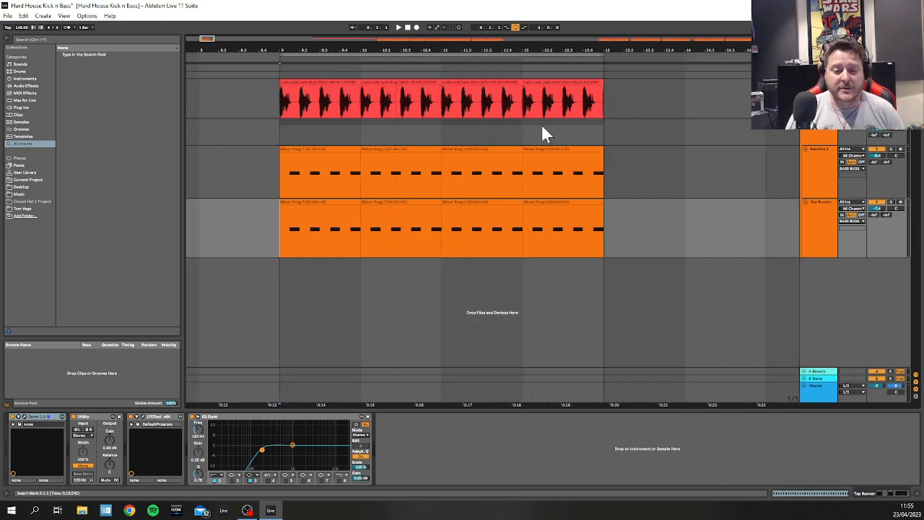
left_click(807, 168)
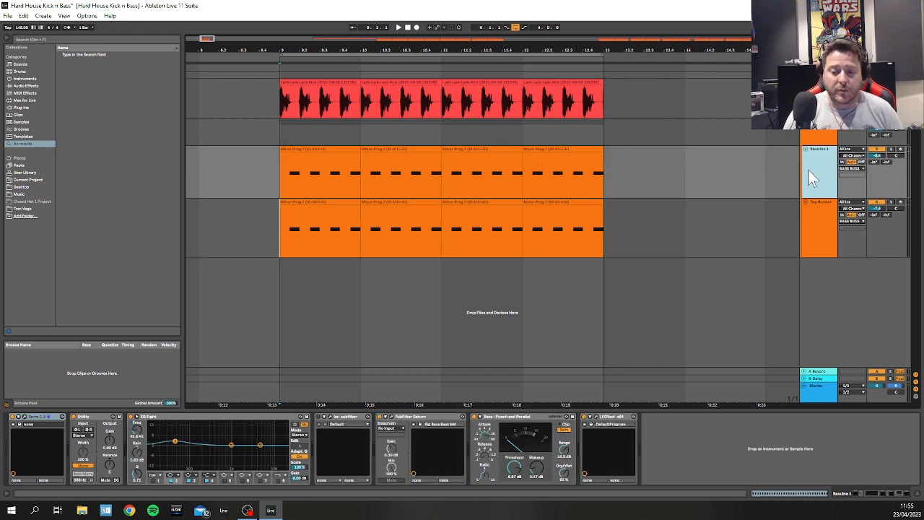
left_click(15, 424)
mouse_move(475, 146)
left_mouse_down()
mouse_move(515, 151)
mouse_move(491, 155)
left_mouse_up()
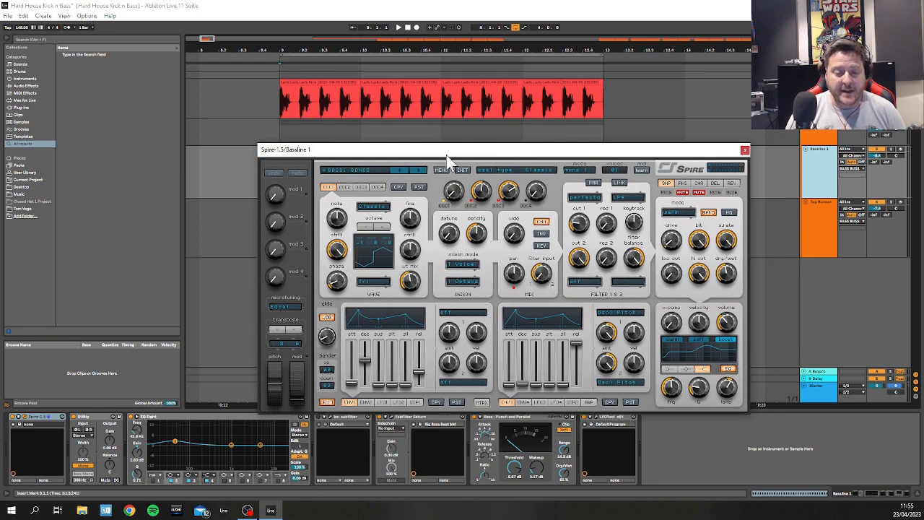
left_click(746, 150)
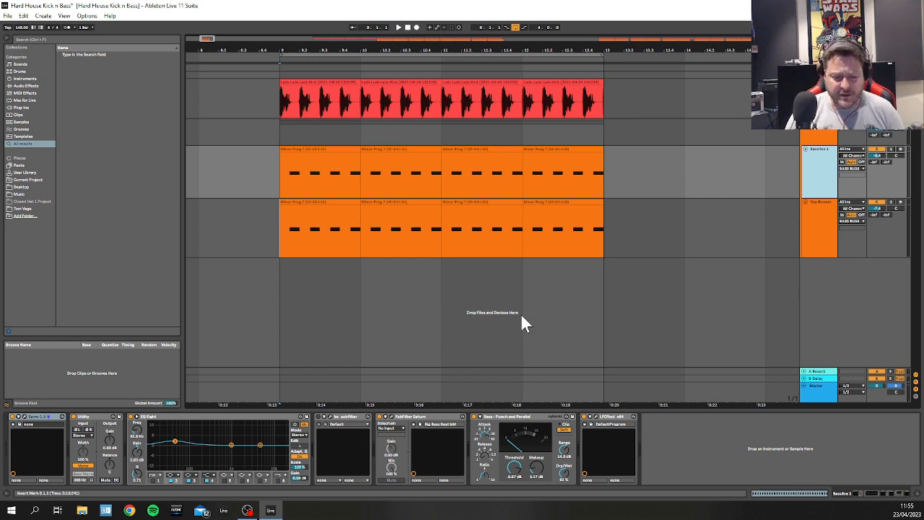
Step: Insert a new MIDI track below the Top Runner track
right_click(812, 289)
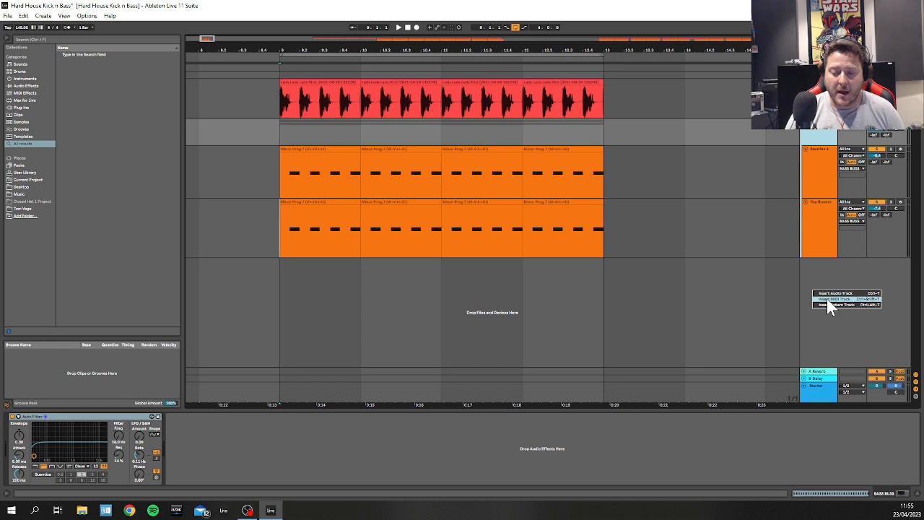
left_click(827, 298)
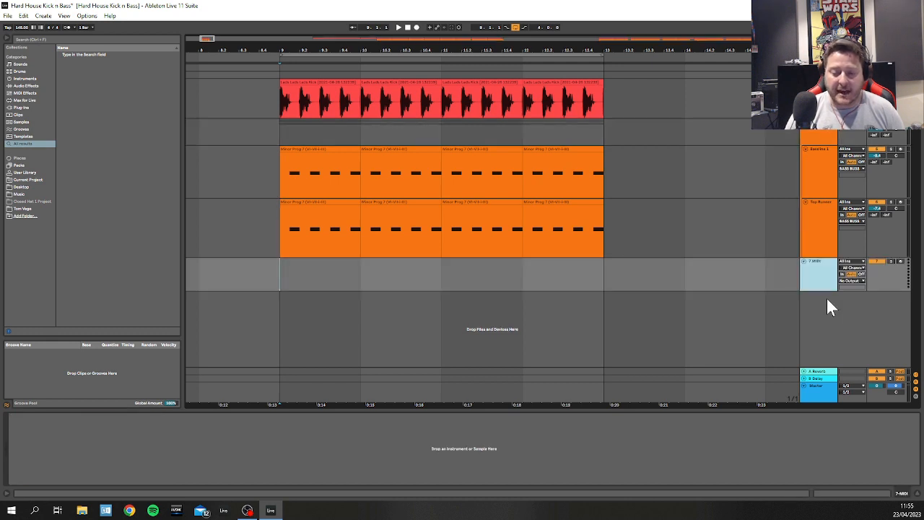
Step: Load a Drum Rack from the Instruments category into the empty area below the MIDI track so it gets its own track
left_click(22, 86)
left_click(22, 78)
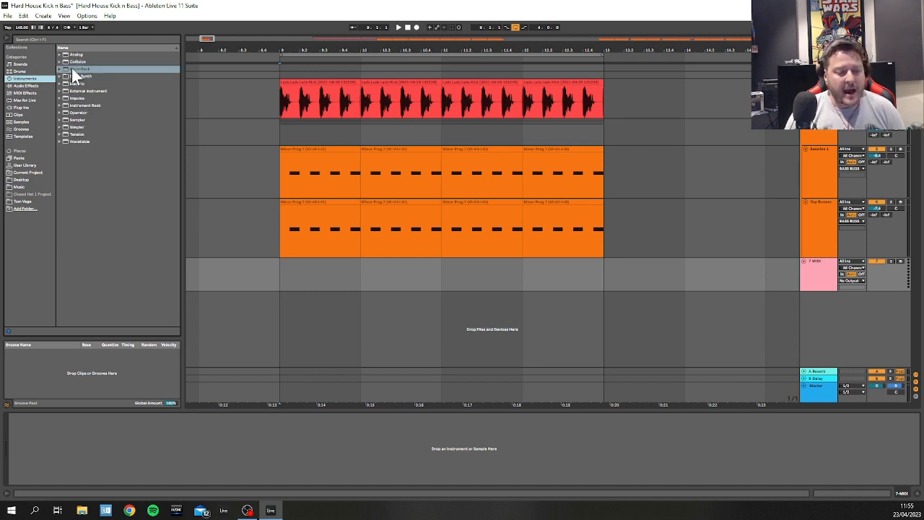
left_click_drag(74, 75, 855, 342)
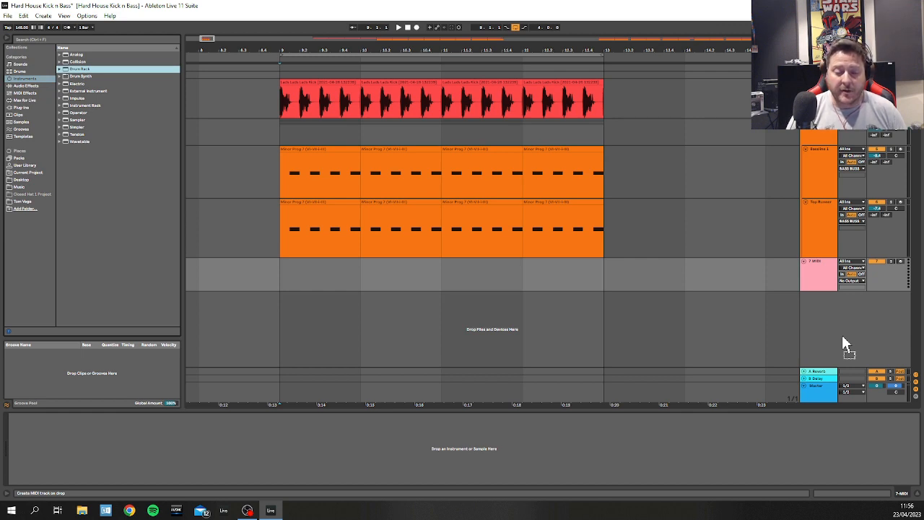
left_click_drag(847, 345, 818, 346)
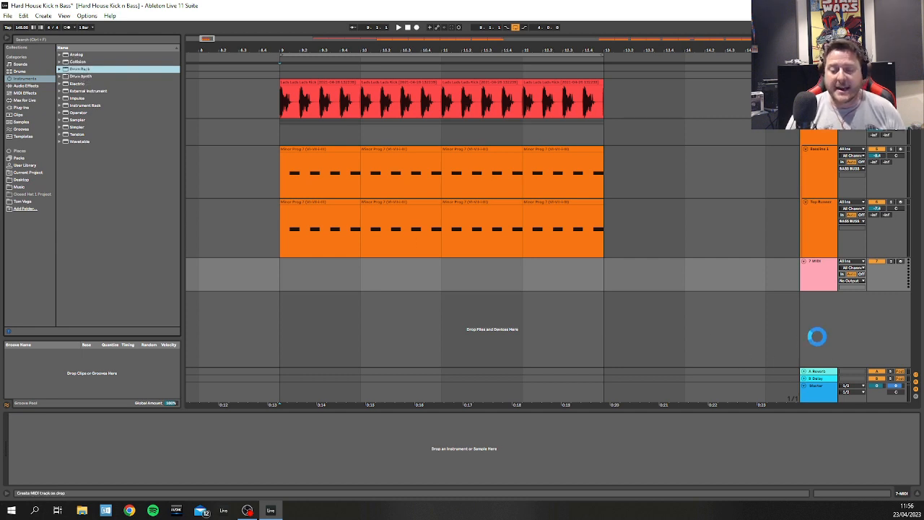
Step: Enlarge the extra Drum Rack track slightly and delete it
left_click(817, 294)
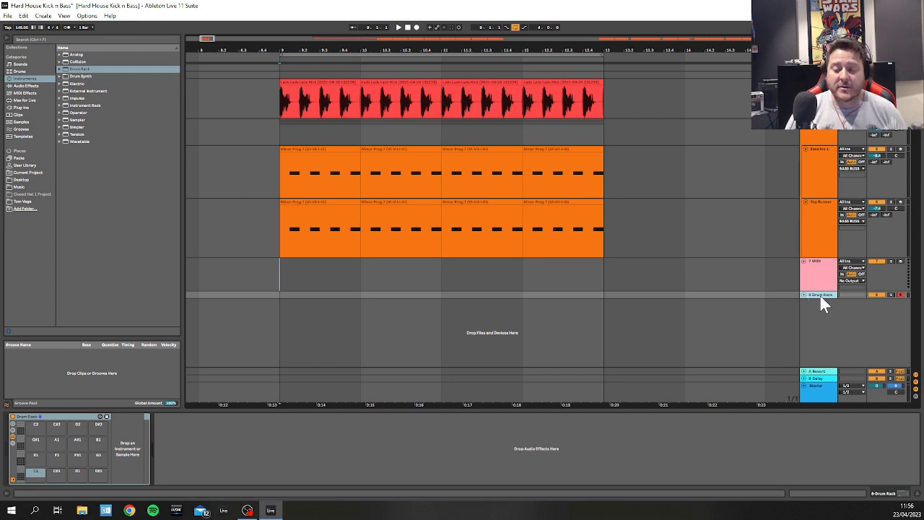
left_click_drag(817, 298, 818, 309)
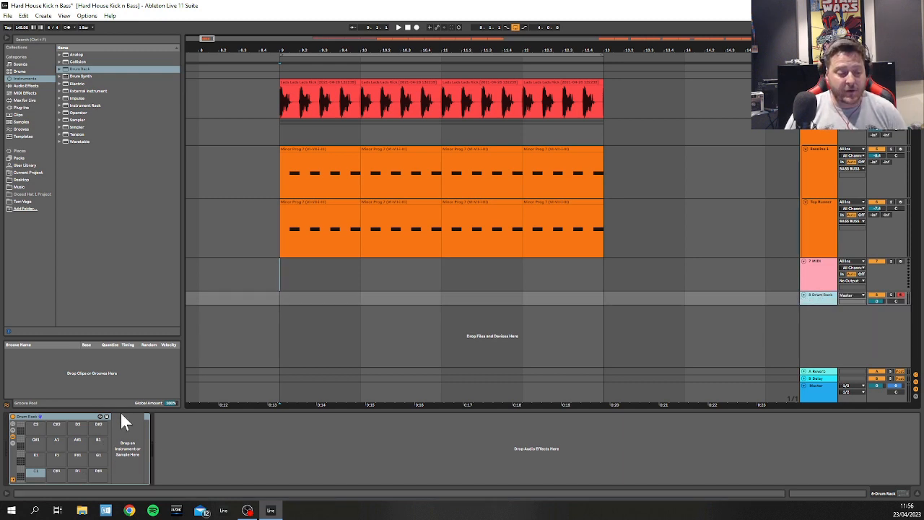
key("Delete")
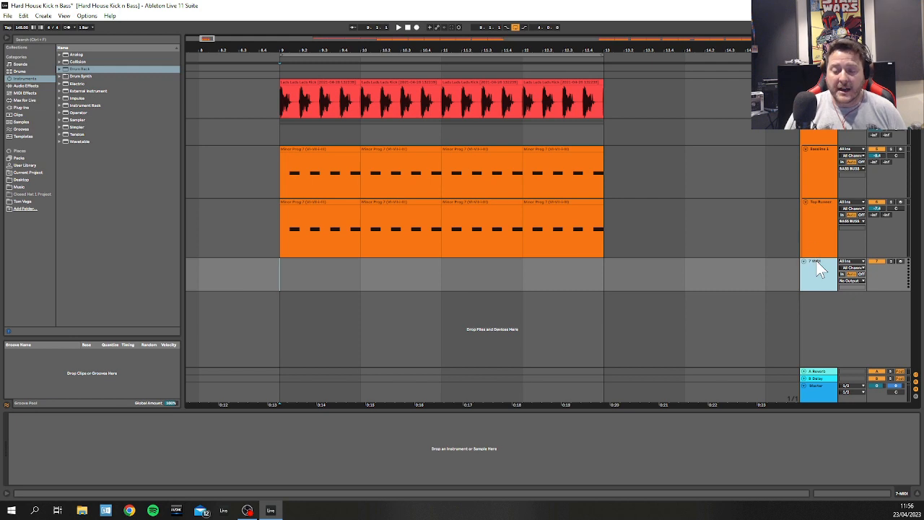
Step: Set the colour of the new empty MIDI track to yellow
right_click(821, 309)
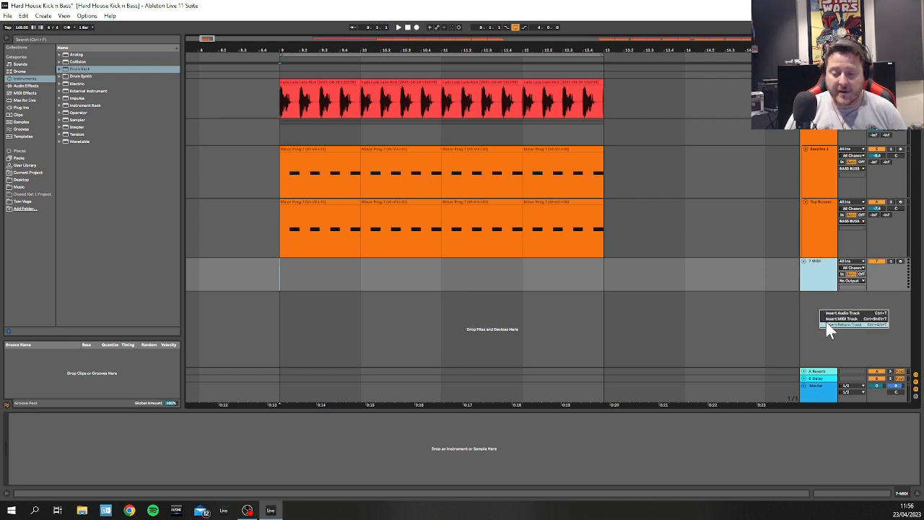
left_click(809, 295)
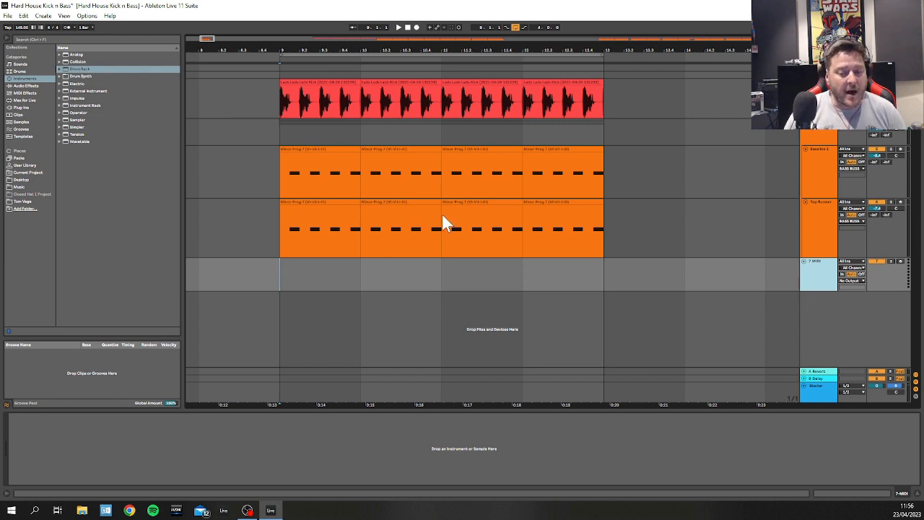
right_click(819, 270)
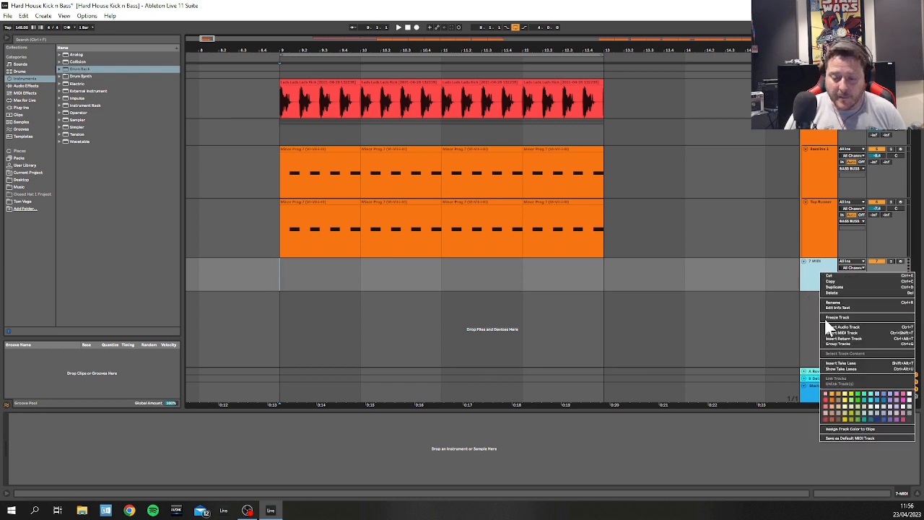
left_click(850, 402)
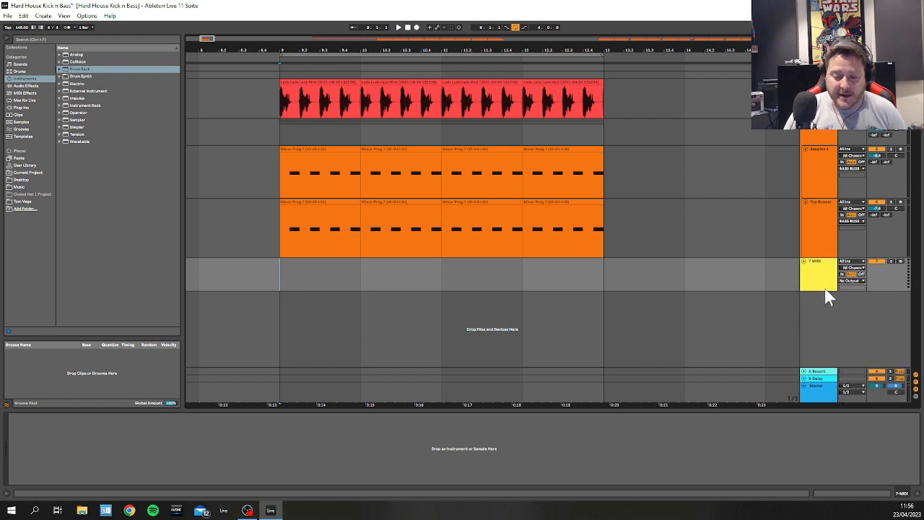
Step: Load an empty Drum Rack onto the yellow MIDI track
left_click_drag(73, 70, 548, 272)
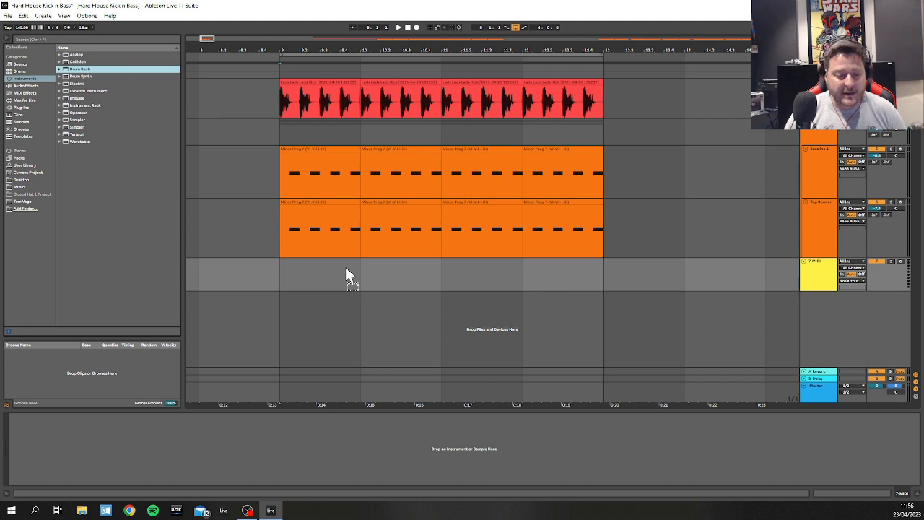
left_click_drag(736, 277, 452, 279)
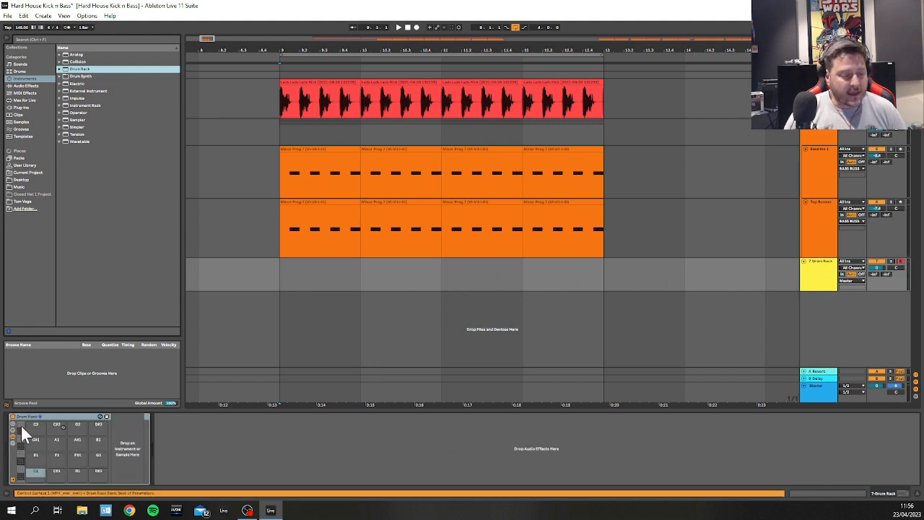
left_click(75, 424)
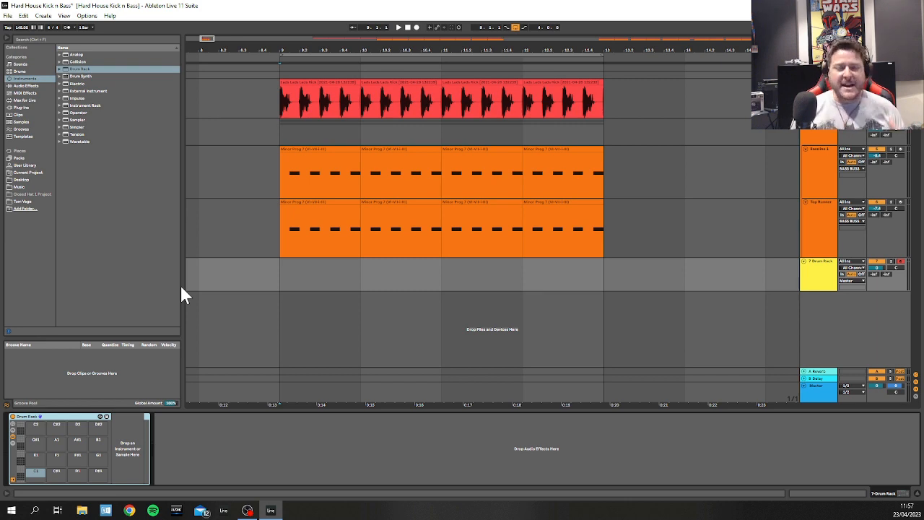
Step: Look over the tracks in Session View, return to Arrangement View and select the Drum Rack device
key("Tab")
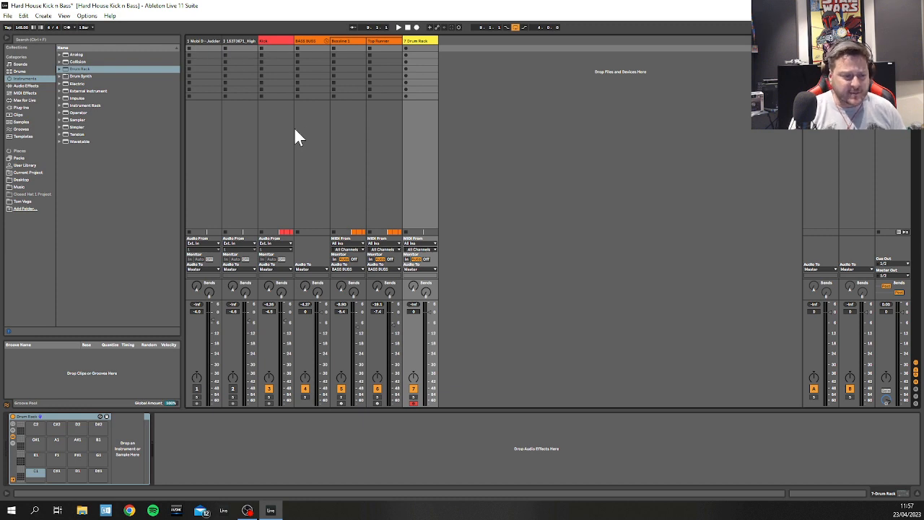
key("Tab")
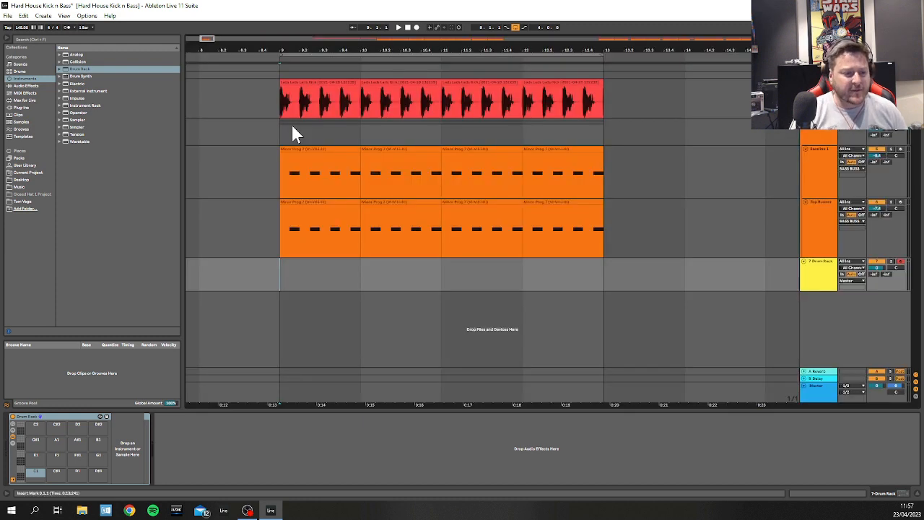
left_click(61, 417)
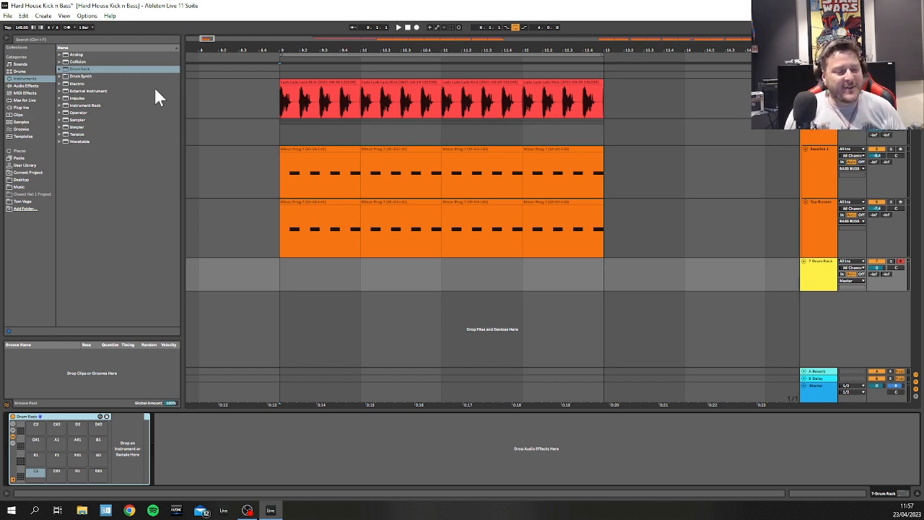
Step: Preview several drum kit presets in the Drums category, including the 909 Core Kit and Chromatone Kit
left_click(20, 72)
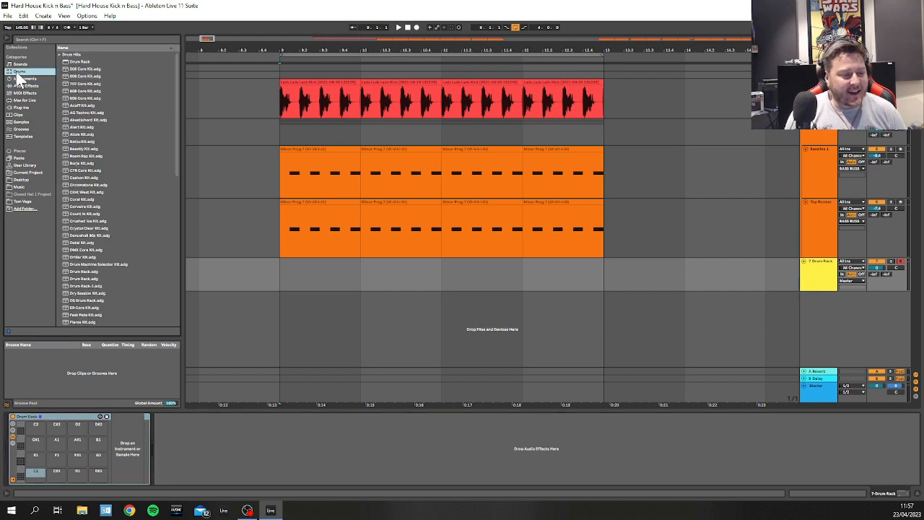
left_click(81, 70)
left_click(88, 97)
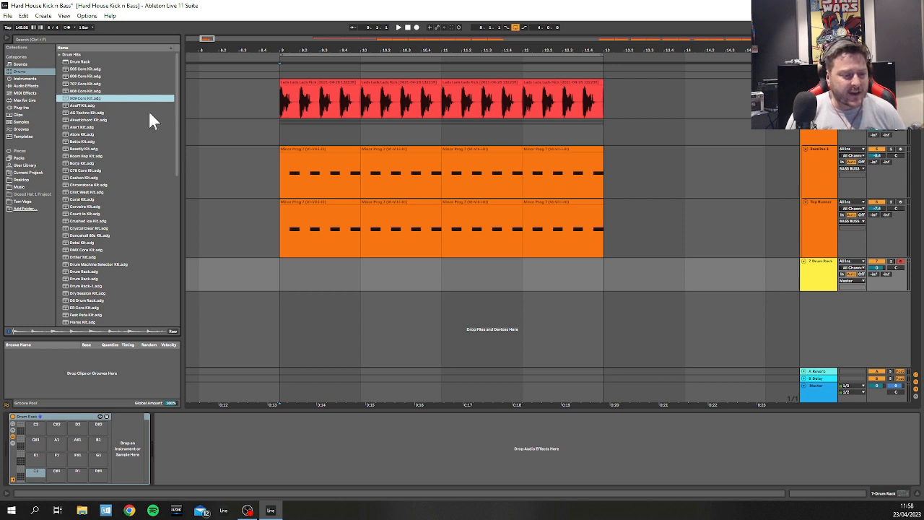
left_click(92, 185)
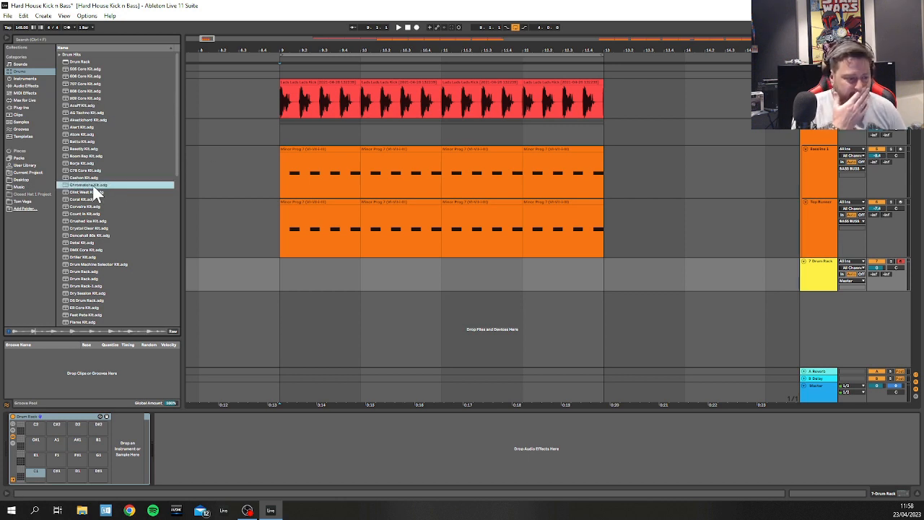
left_click(88, 205)
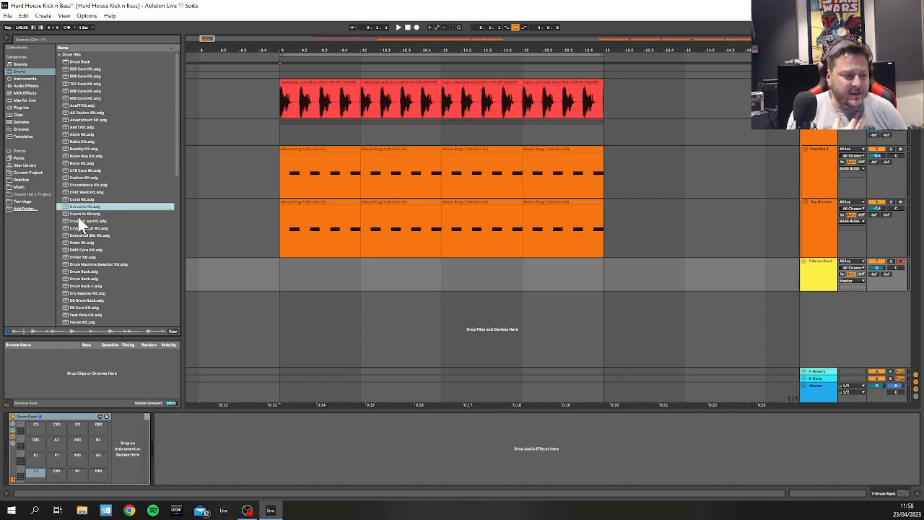
left_click(76, 228)
left_click(80, 243)
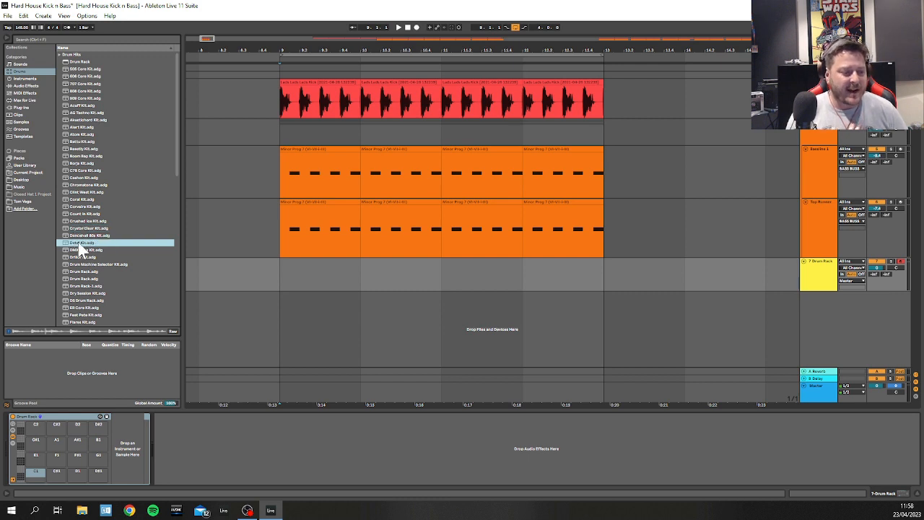
Step: Delete the empty Drum Rack from the yellow track and load the 808 Core Kit in its place
left_click(58, 416)
key("Delete")
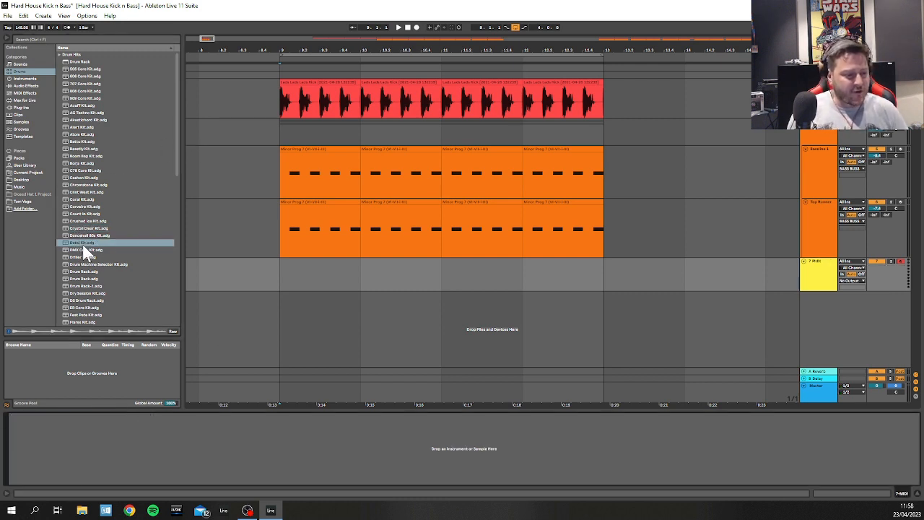
left_click_drag(84, 236, 164, 401)
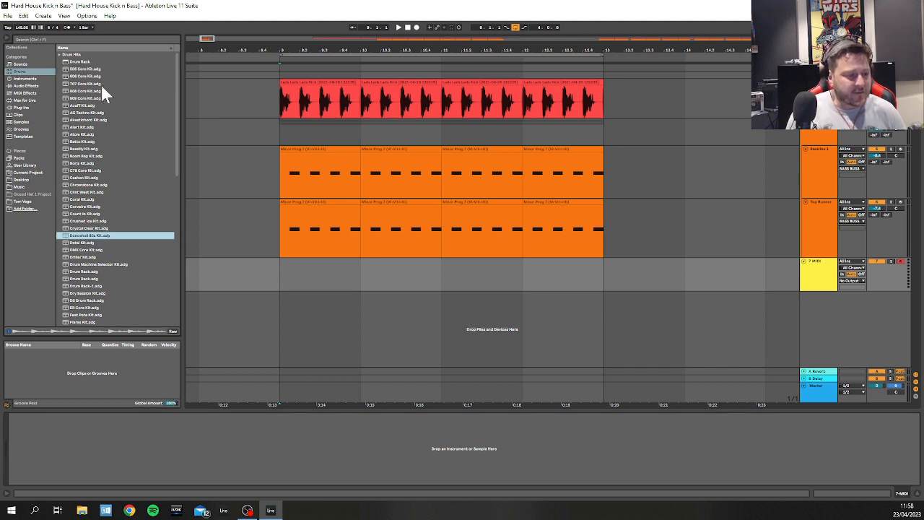
left_click_drag(76, 90, 78, 440)
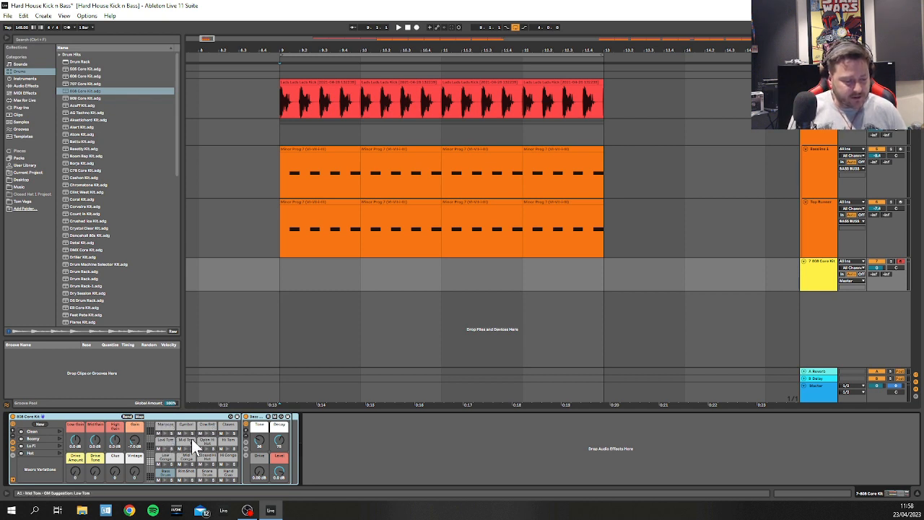
Step: Audition the 808 Core Kit pads, from the maracas, cymbal, cowbell and claves to the toms, hi-hats and congas
left_click(165, 432)
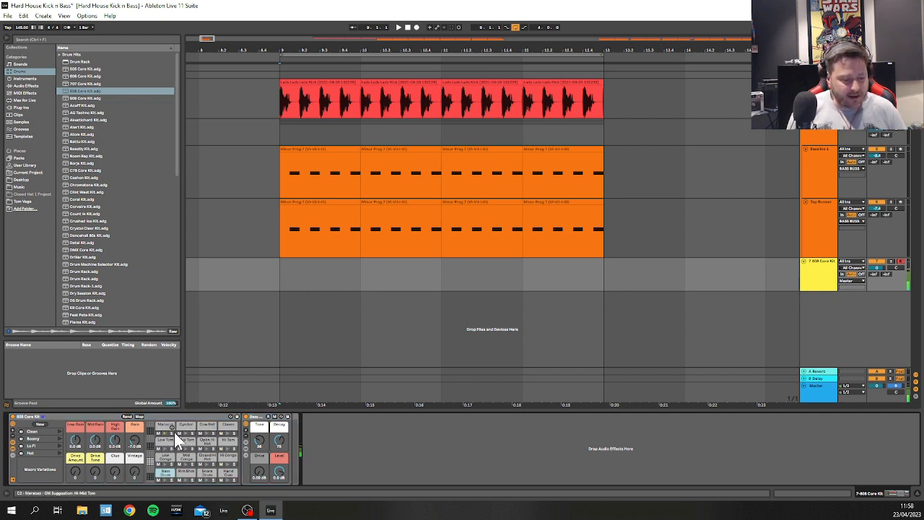
left_click(185, 433)
left_click(204, 434)
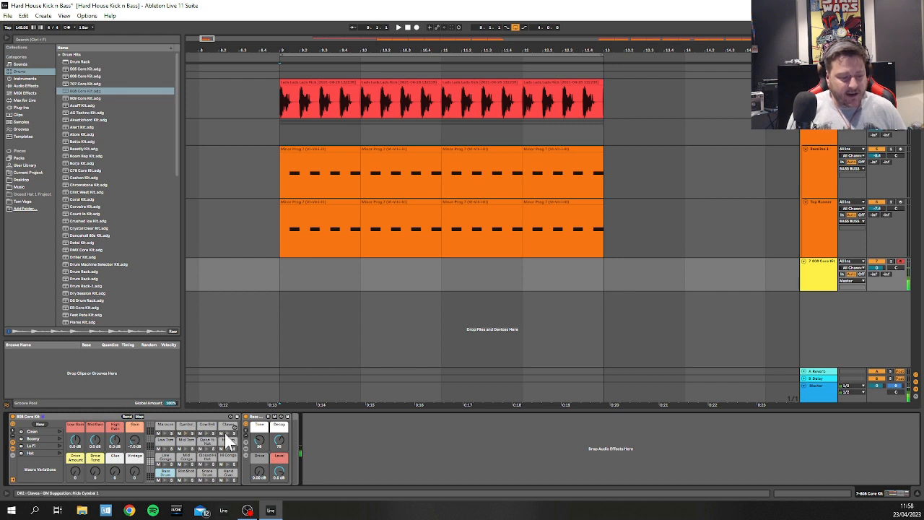
left_click(226, 436)
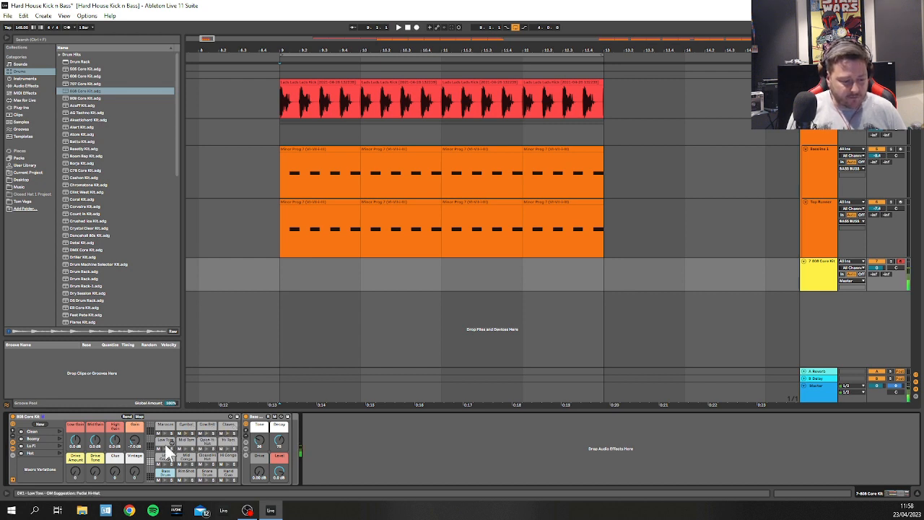
left_click(164, 450)
left_click(186, 447)
left_click(207, 449)
left_click(226, 449)
left_click(227, 462)
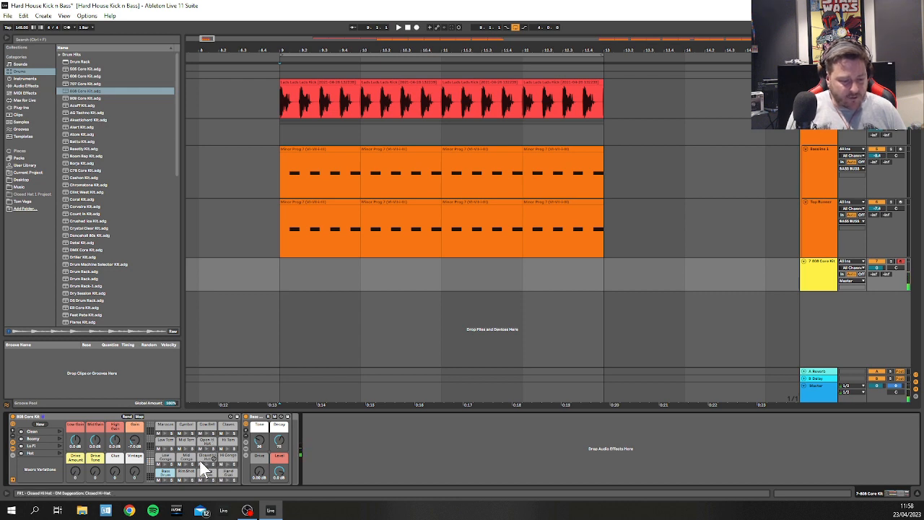
left_click(207, 464)
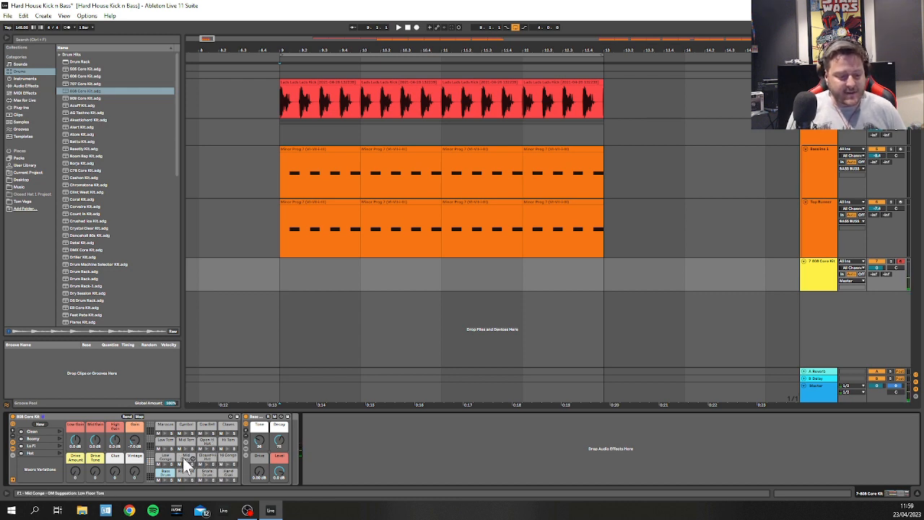
Step: Place the insert marker at bar 9 on the yellow track and delete the 808 Core Kit from it
left_click(312, 273)
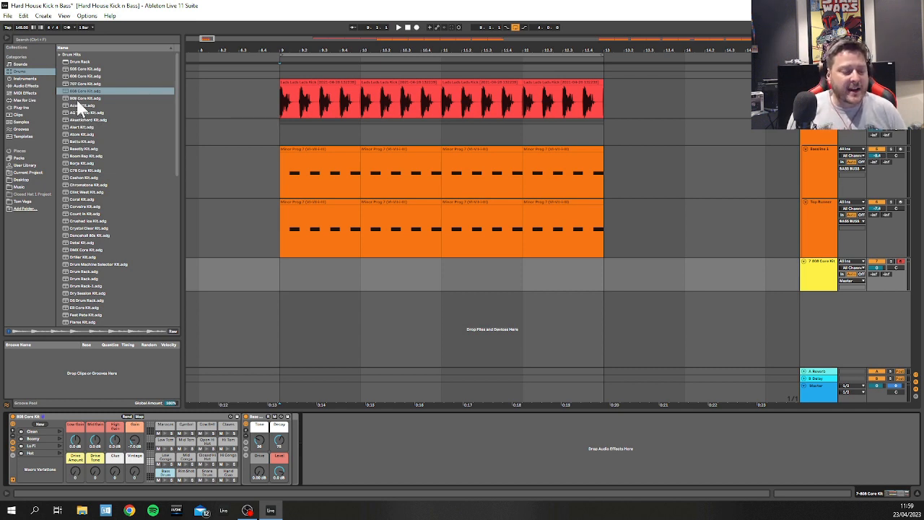
left_click(282, 282)
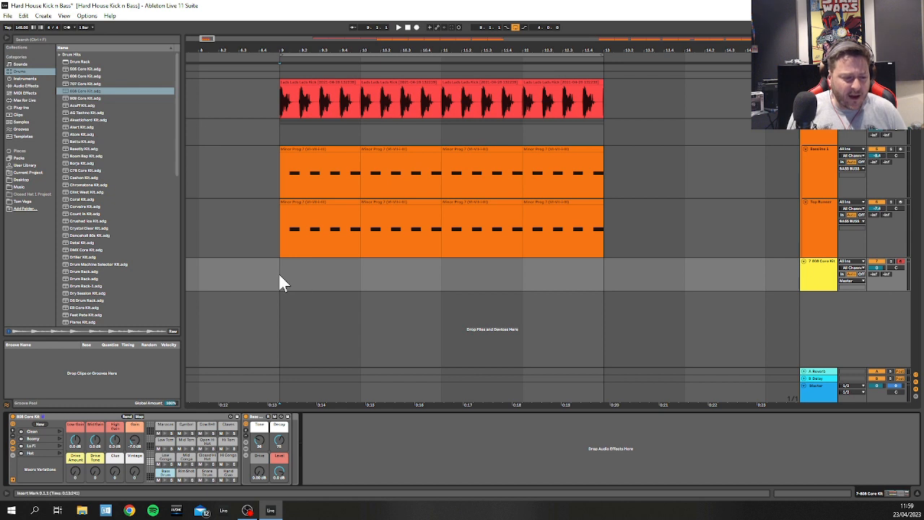
left_click(77, 423)
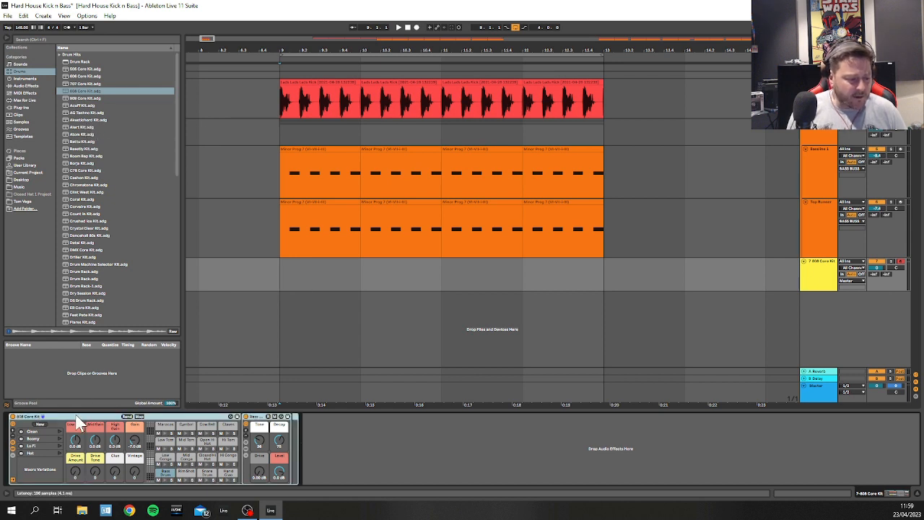
key("Delete")
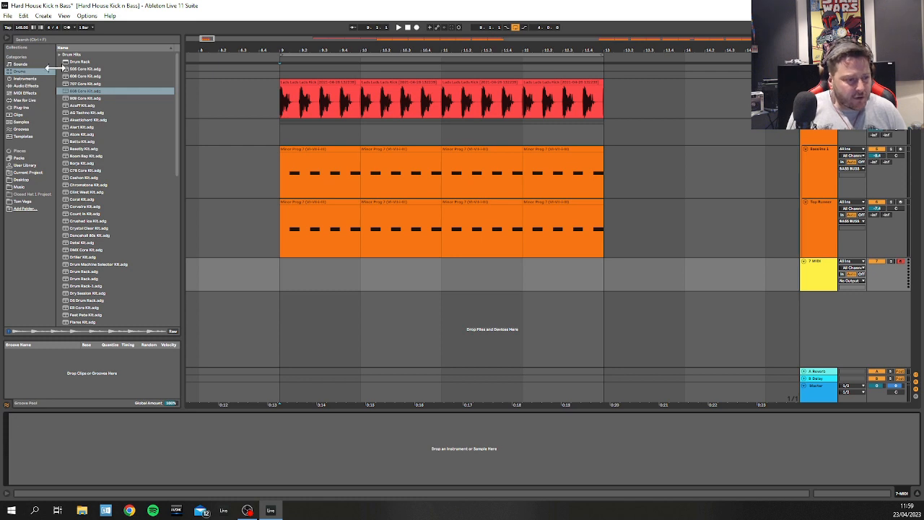
Step: Load an empty Drum Rack from the Instruments category onto the yellow MIDI track
left_click(14, 86)
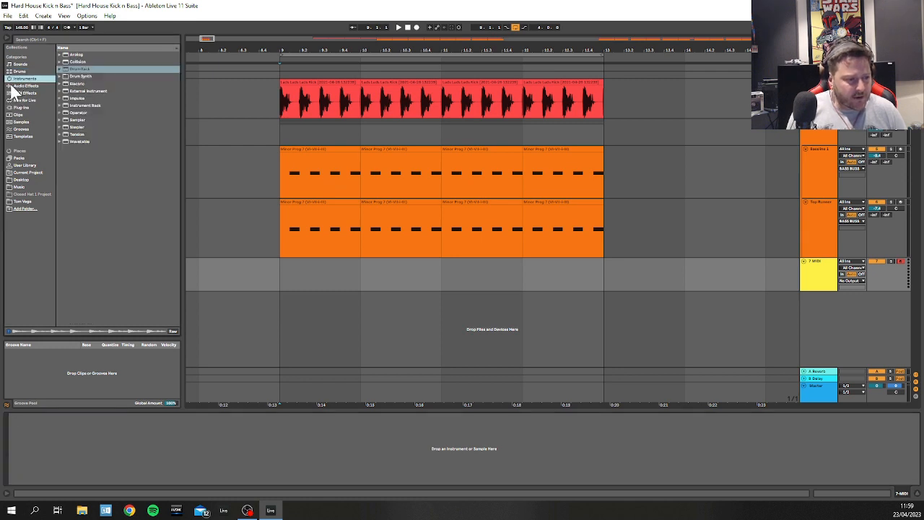
left_click(23, 80)
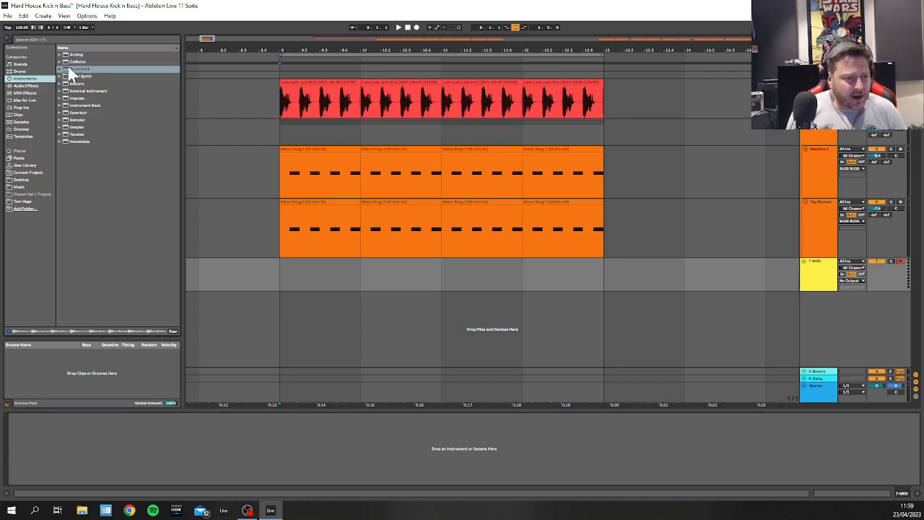
left_click_drag(71, 69, 452, 325)
left_click_drag(827, 281, 823, 278)
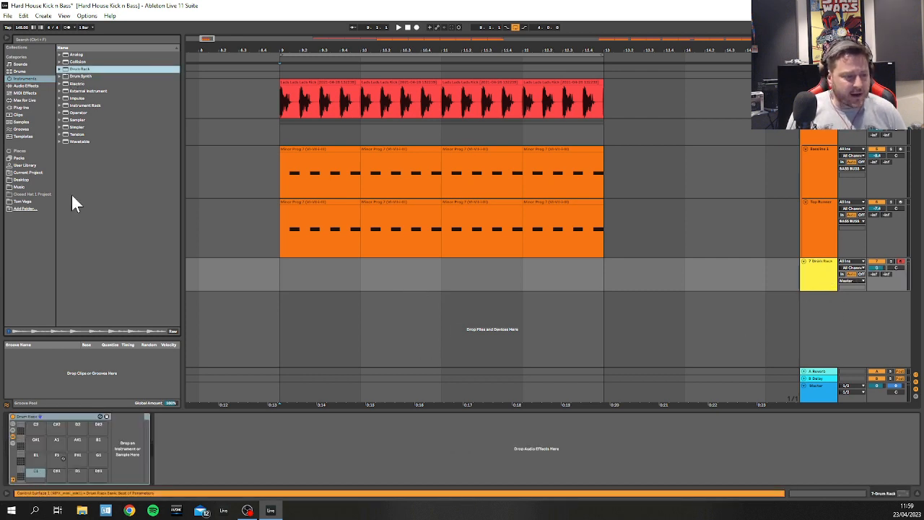
Step: Shorten the loop to bar 9 only and insert an empty one-bar MIDI clip there on the Drum Rack track
left_click(283, 278)
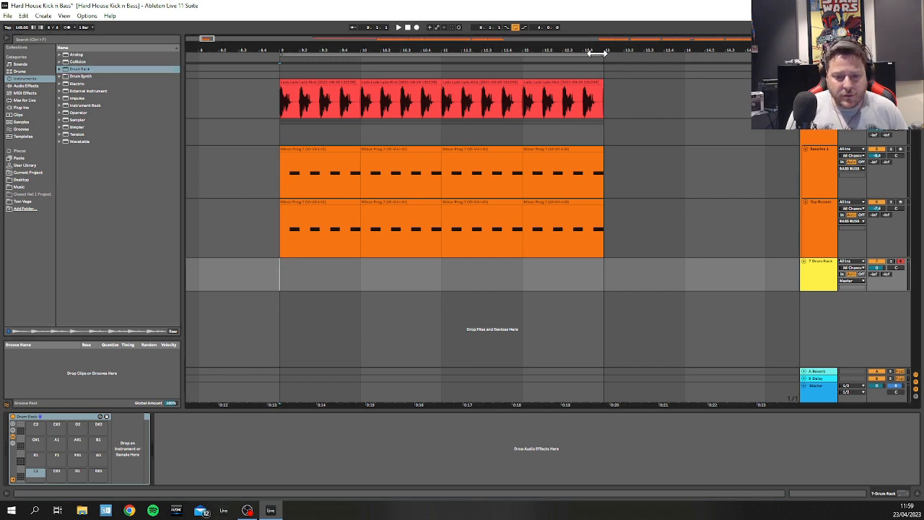
left_click_drag(601, 55, 332, 57)
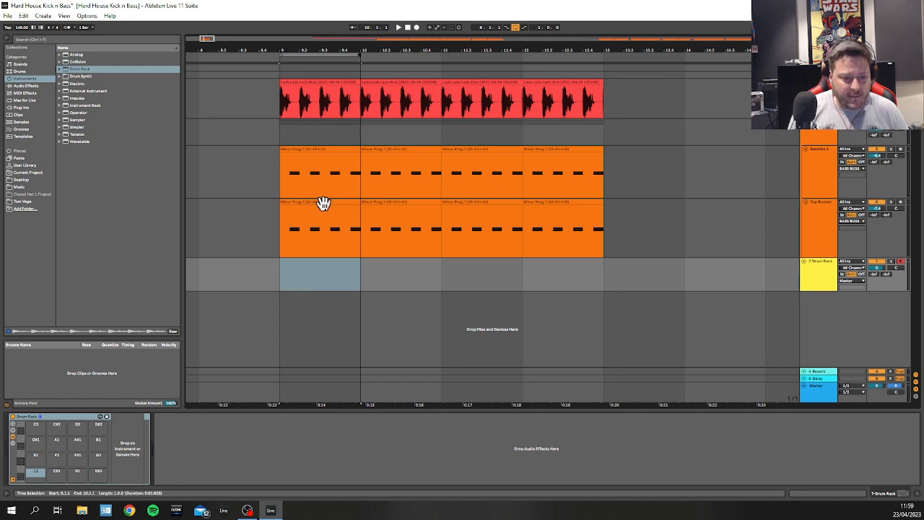
key("z")
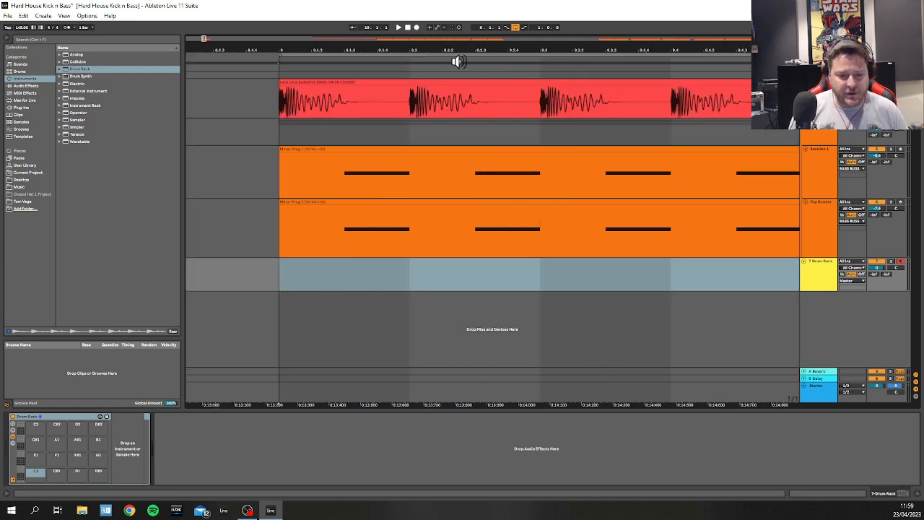
left_click_drag(467, 50, 457, 17)
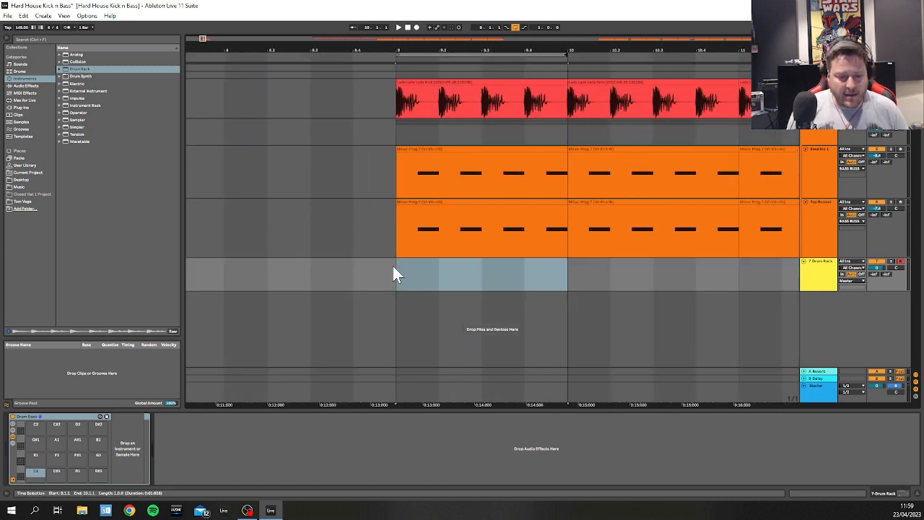
right_click(507, 280)
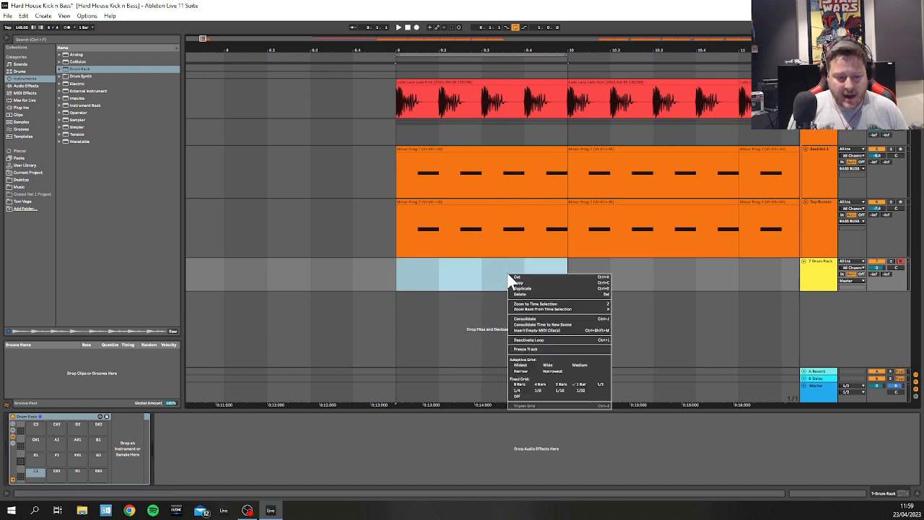
left_click(533, 331)
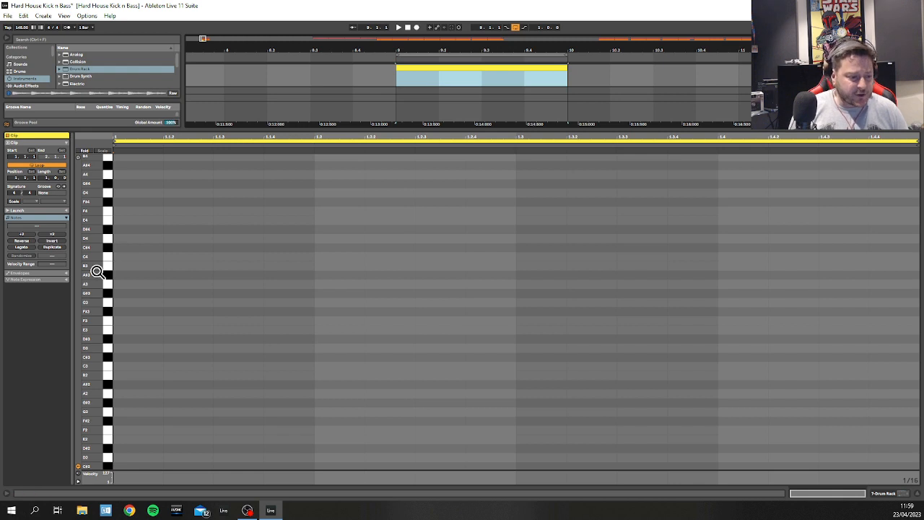
Step: Compare the empty clip's piano roll with the unassigned pads of the Drum Rack
left_click(455, 137)
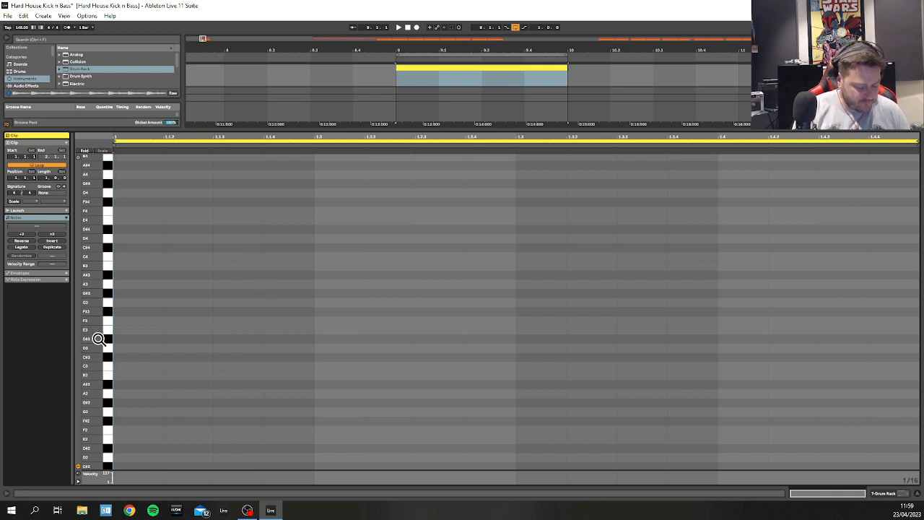
key("shift+Tab")
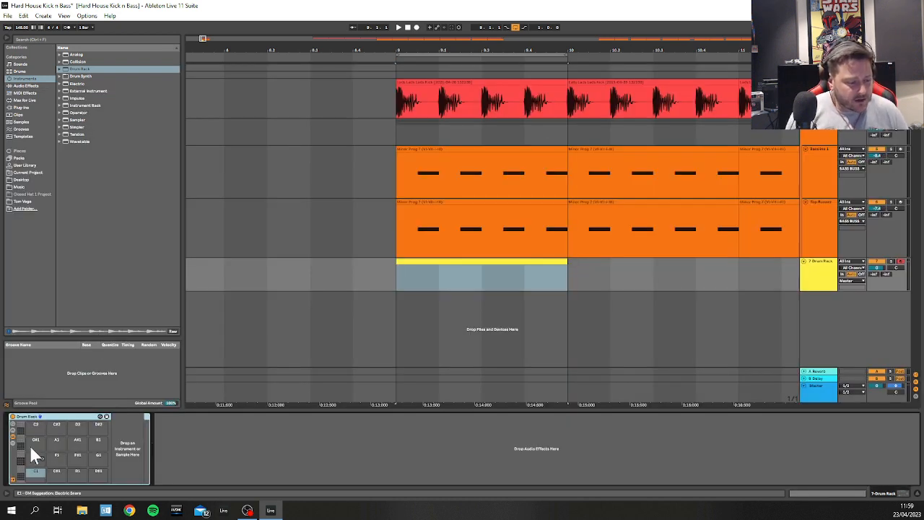
double_click(409, 265)
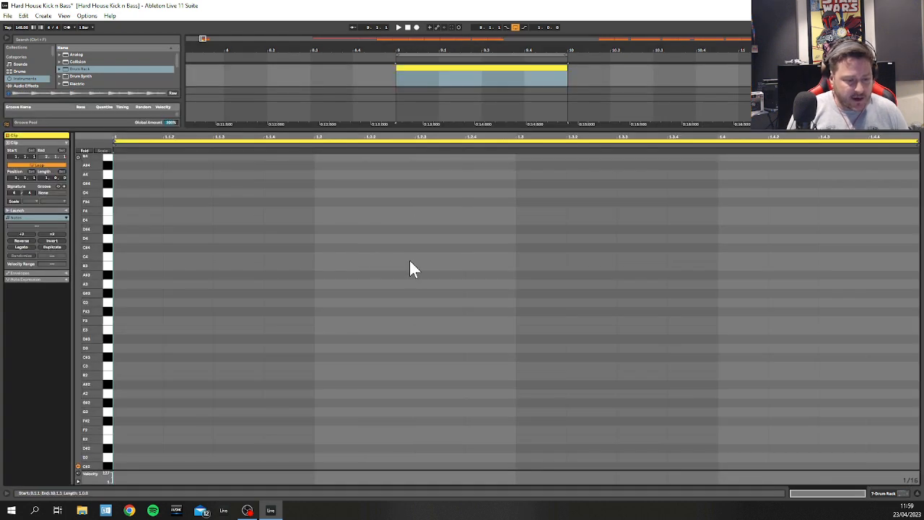
scroll(110, 349, "up", 5)
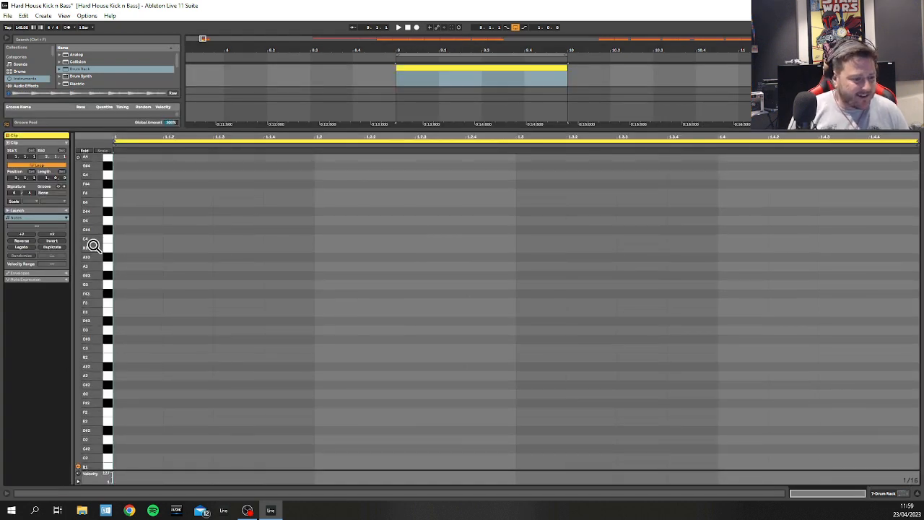
key("shift+Tab")
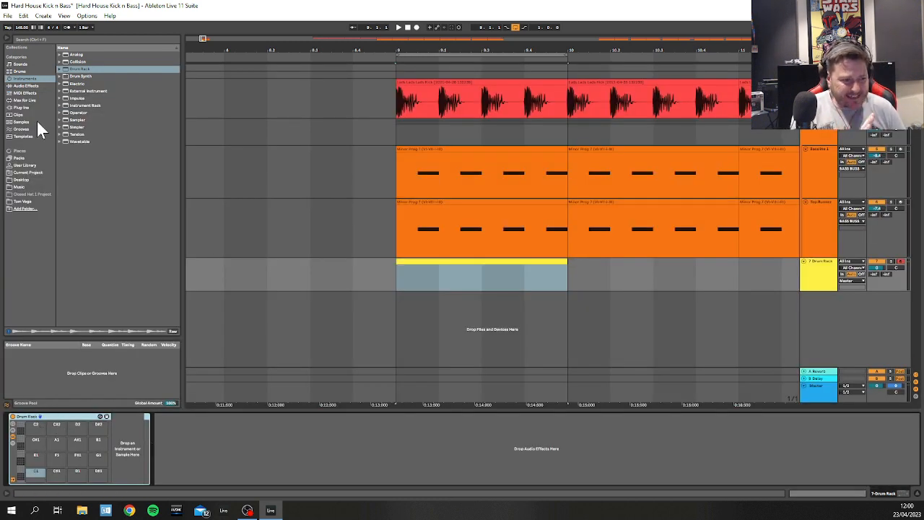
Step: Show the User Library in the browser, and play the kick and bass from bar 9 before reselecting the empty clip
left_click(23, 165)
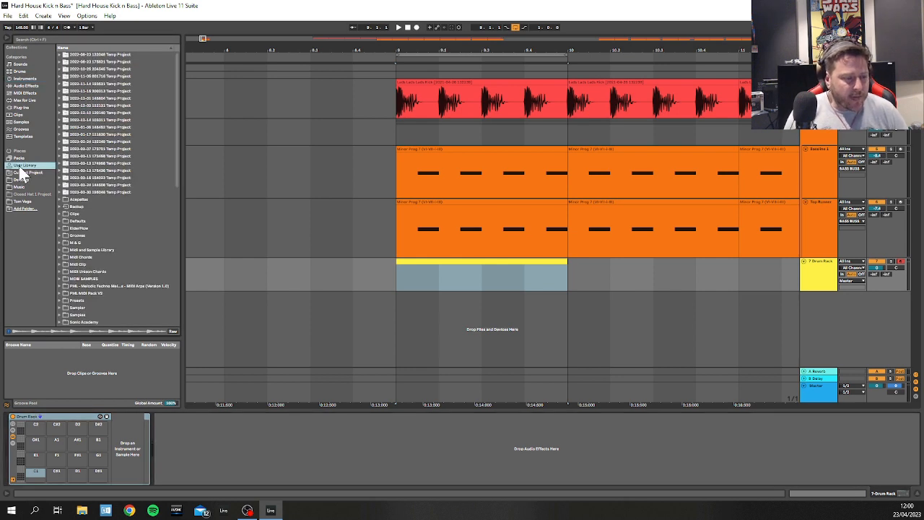
left_click(398, 127)
key("space")
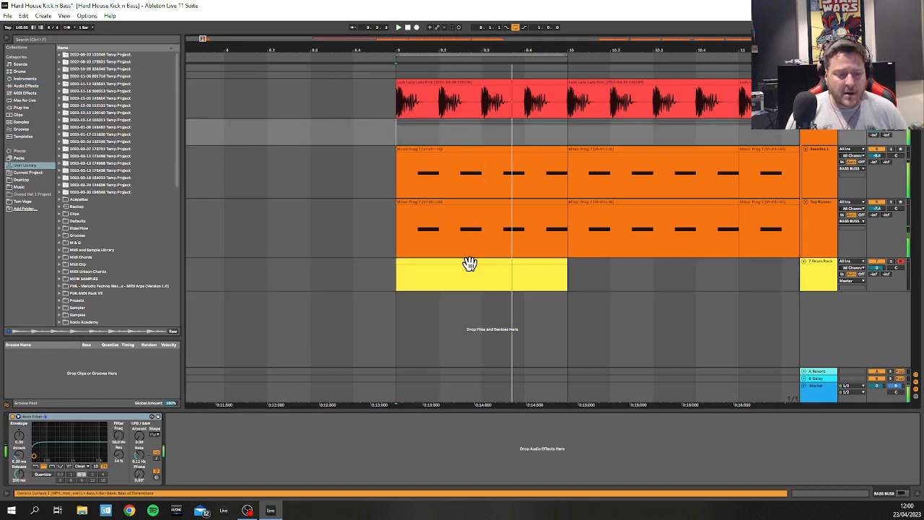
left_click(469, 263)
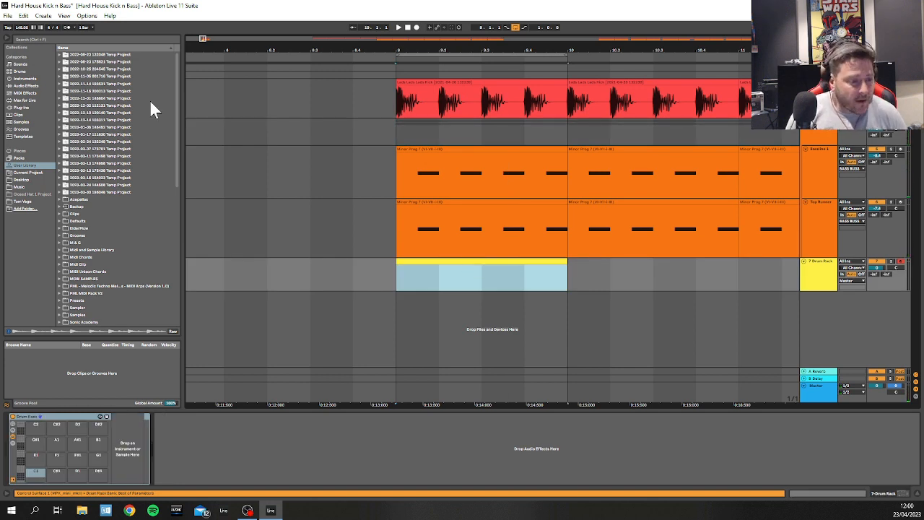
Step: Browse the User Library's Samples to the AHSP Hats & Crashes folder of AudioHeds_Sample_Pack_V1 inside Hard House
left_click_drag(174, 94, 168, 159)
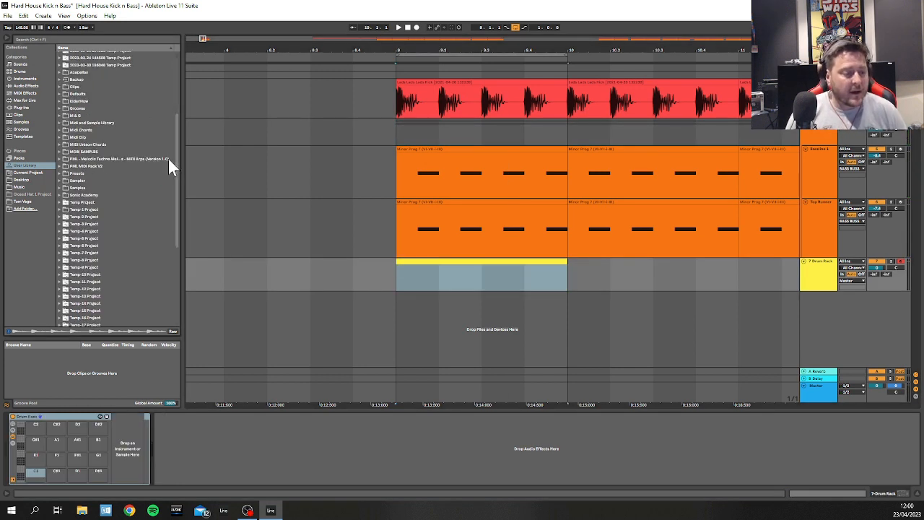
left_click(59, 189)
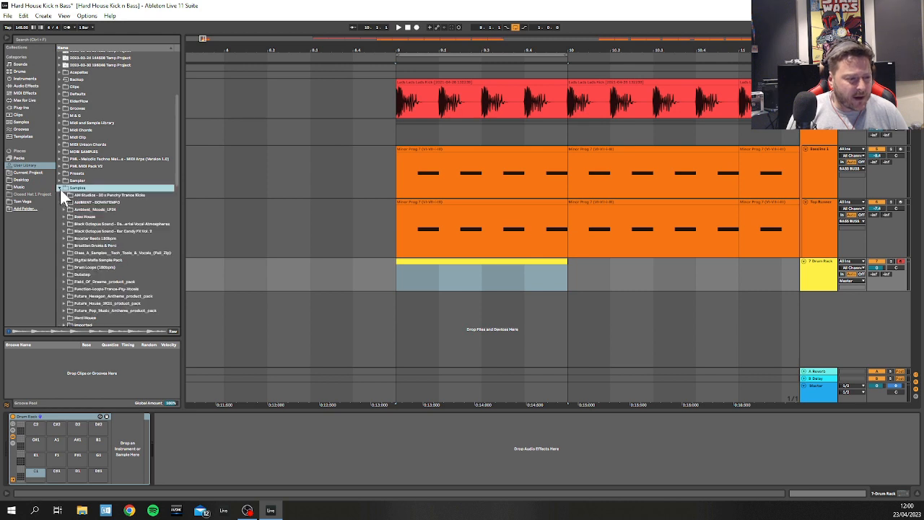
left_click(35, 39)
scroll(91, 299, "down", 3)
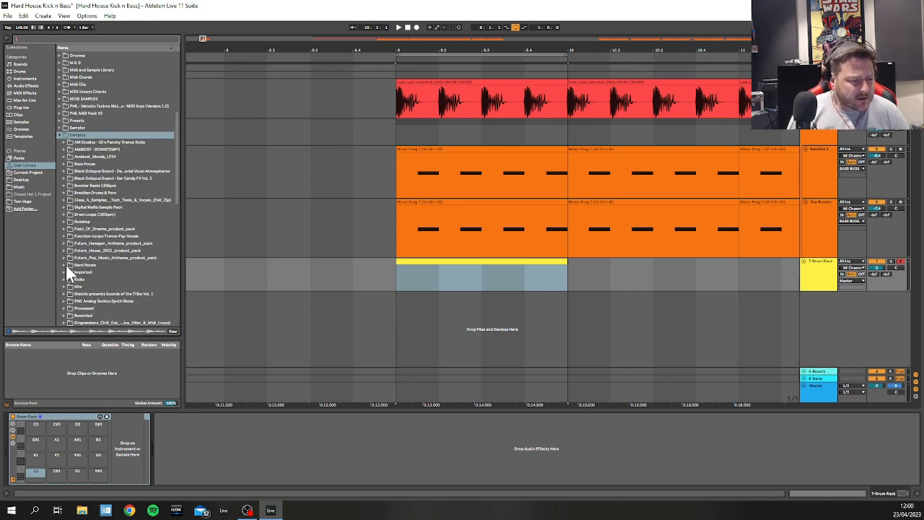
left_click(65, 265)
scroll(87, 275, "down", 1)
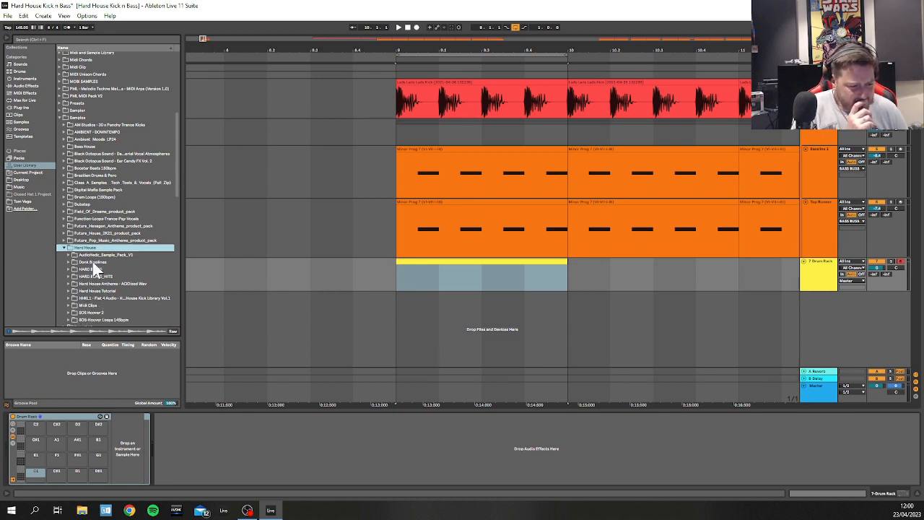
left_click(70, 256)
left_click(73, 263)
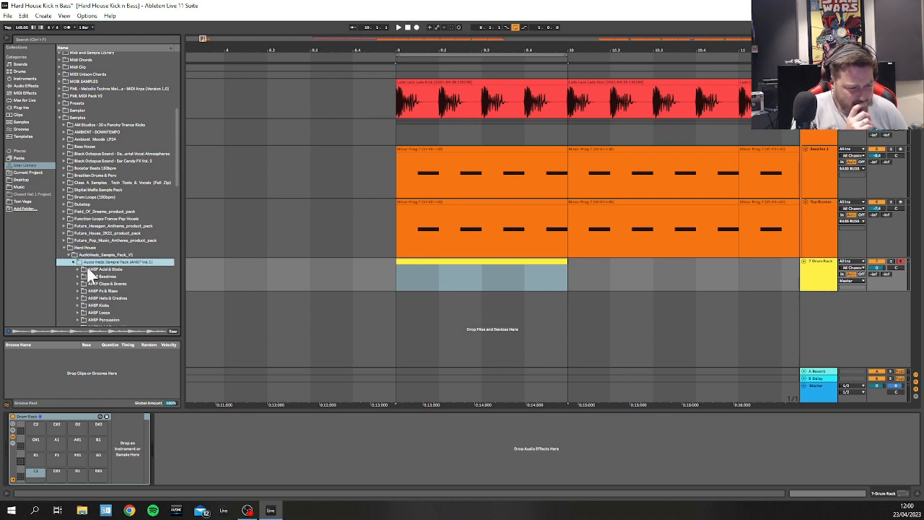
scroll(89, 283, "down", 2)
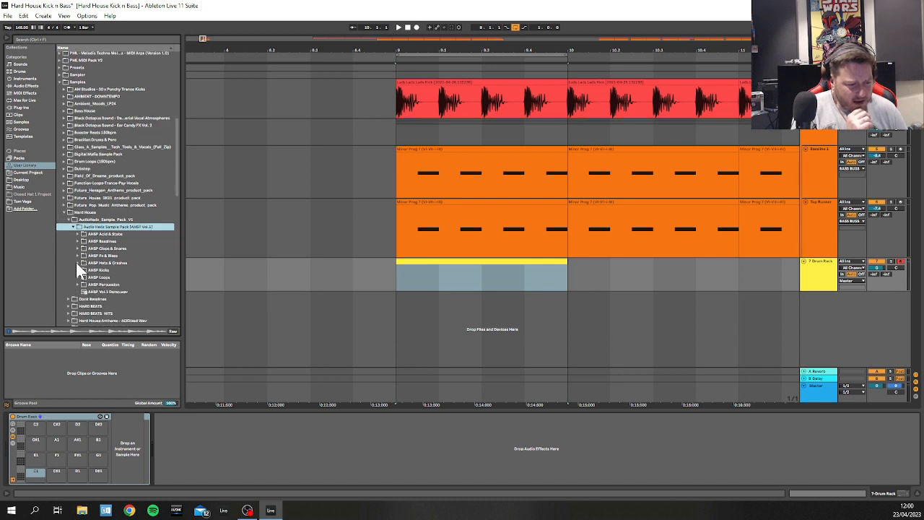
left_click(76, 262)
scroll(132, 269, "down", 2)
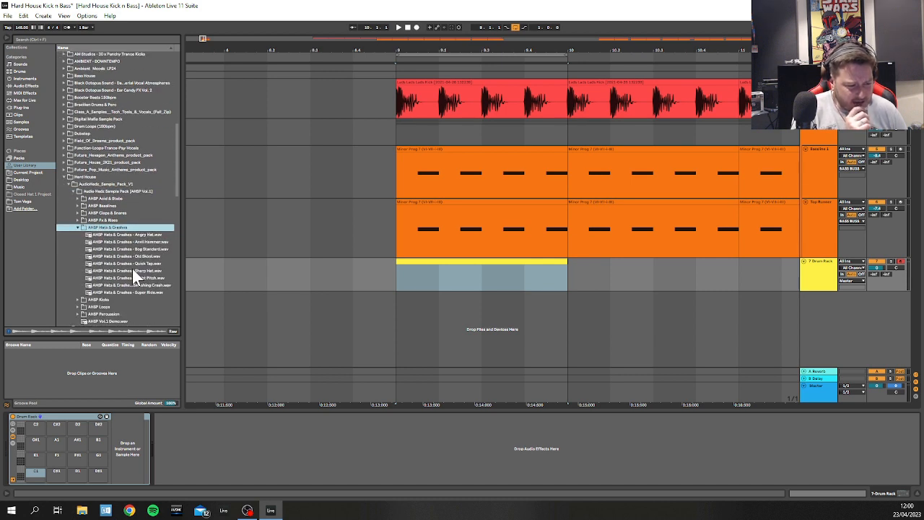
Step: Audition the Quick Tap and Sharp Hat samples, then load Sharp Hat onto the C1 pad with Simpler in Classic mode
left_click(133, 262)
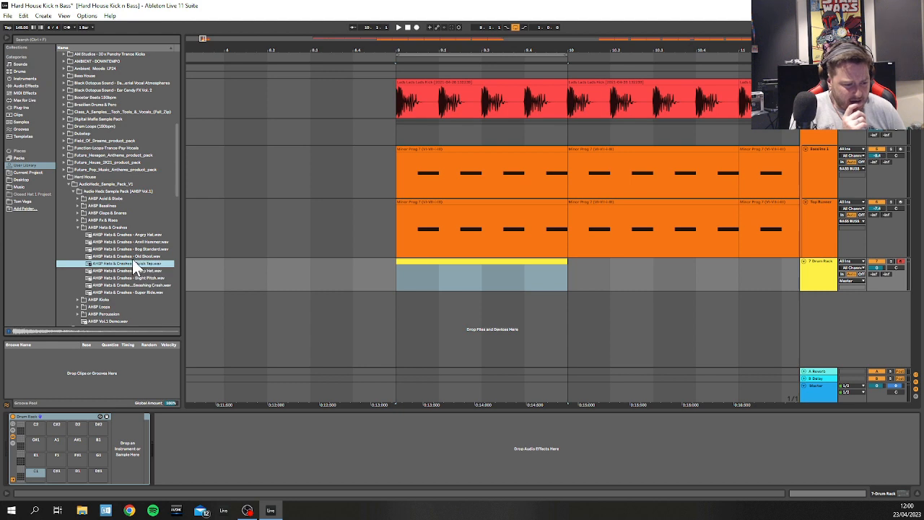
left_click(126, 271)
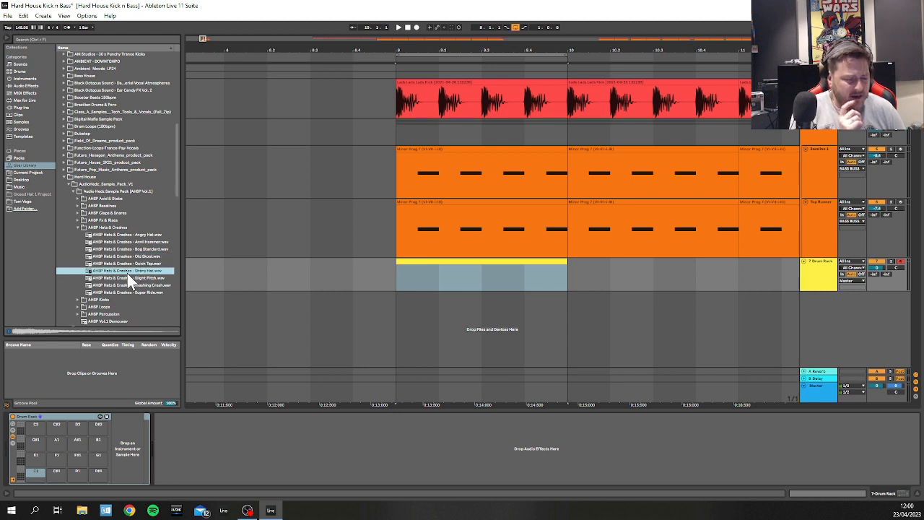
left_click_drag(134, 271, 35, 471)
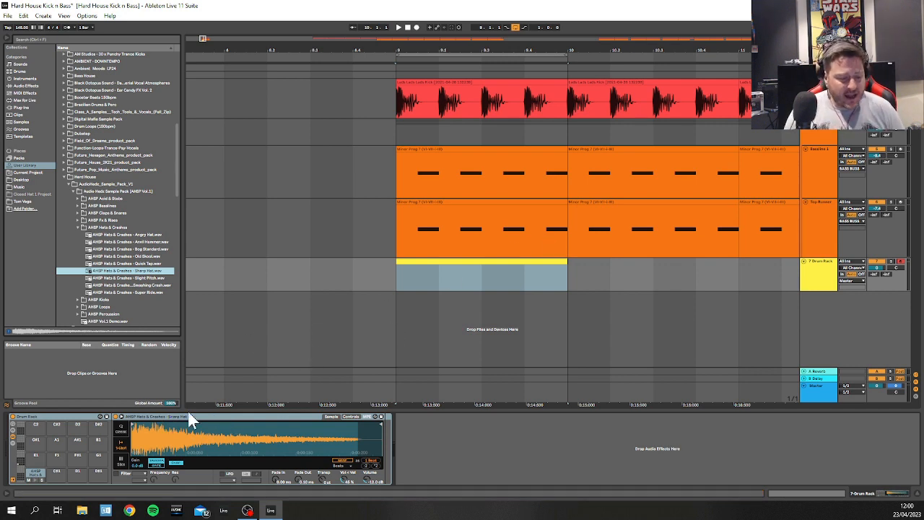
left_click(121, 431)
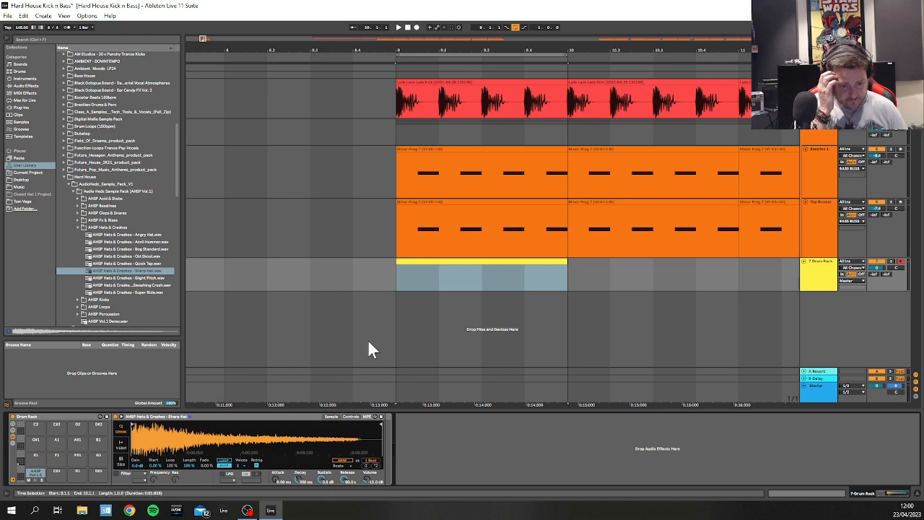
Step: Open the empty clip for note editing and audition its Sharp Hat lane with note preview enabled
double_click(472, 268)
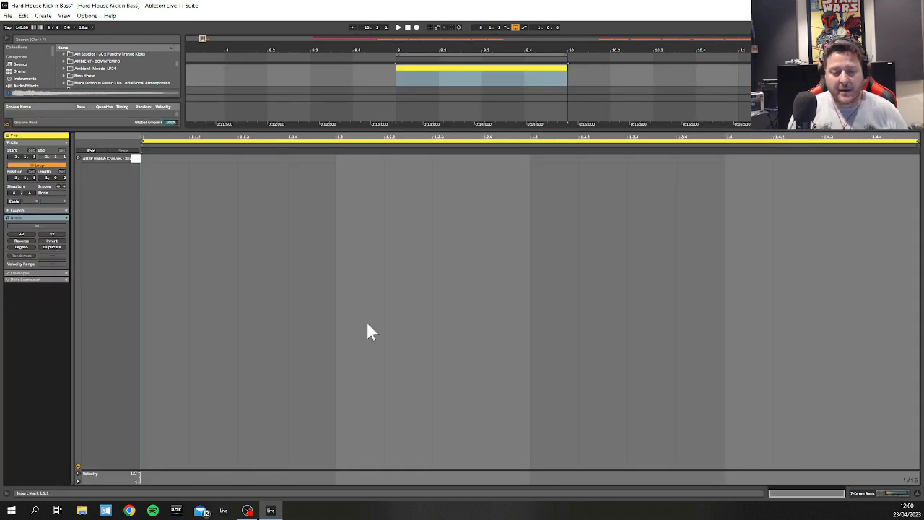
left_click(135, 159)
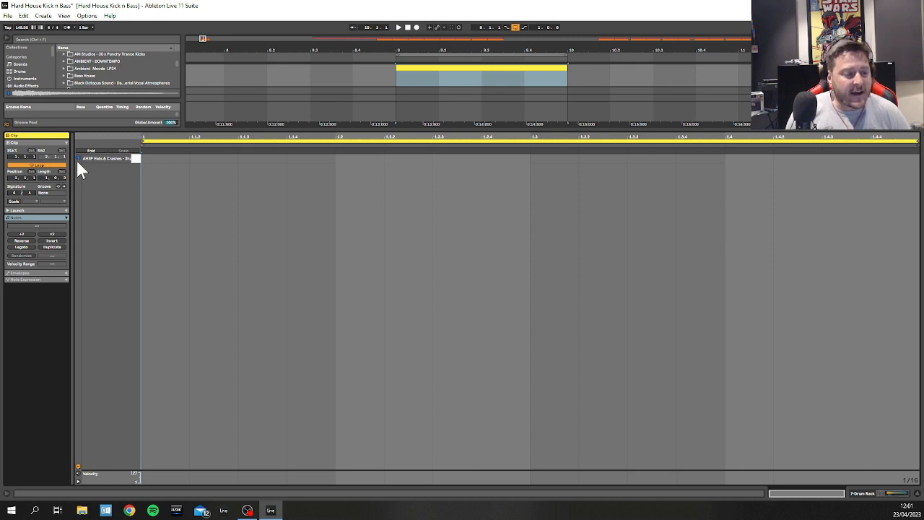
left_click(135, 159)
left_click(135, 160)
left_click(135, 160)
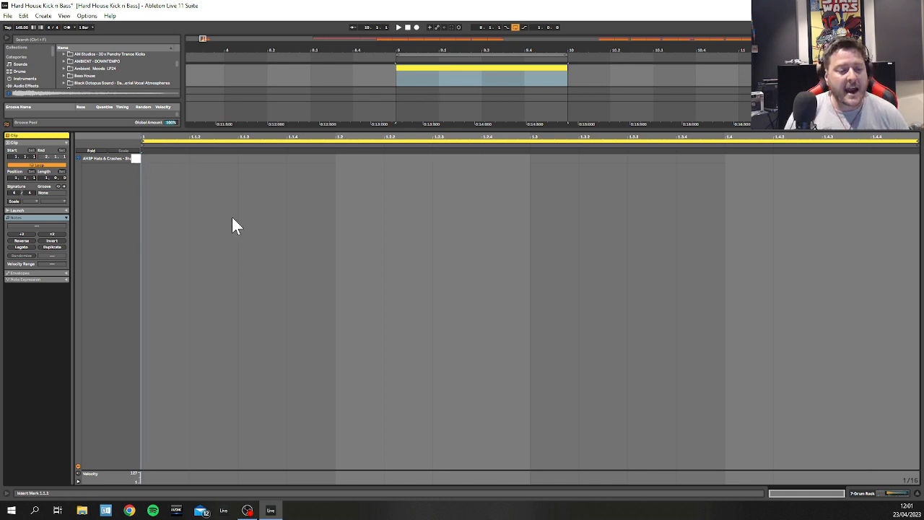
Step: Set the clip's fixed grid to 1/8 and draw Sharp Hat notes on the offbeats at 1.1.3 and 1.2.3
right_click(294, 227)
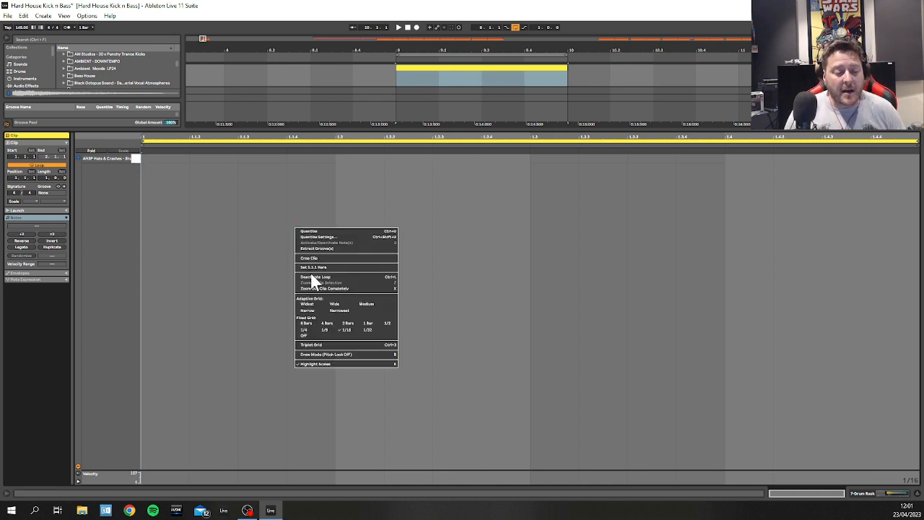
left_click(321, 330)
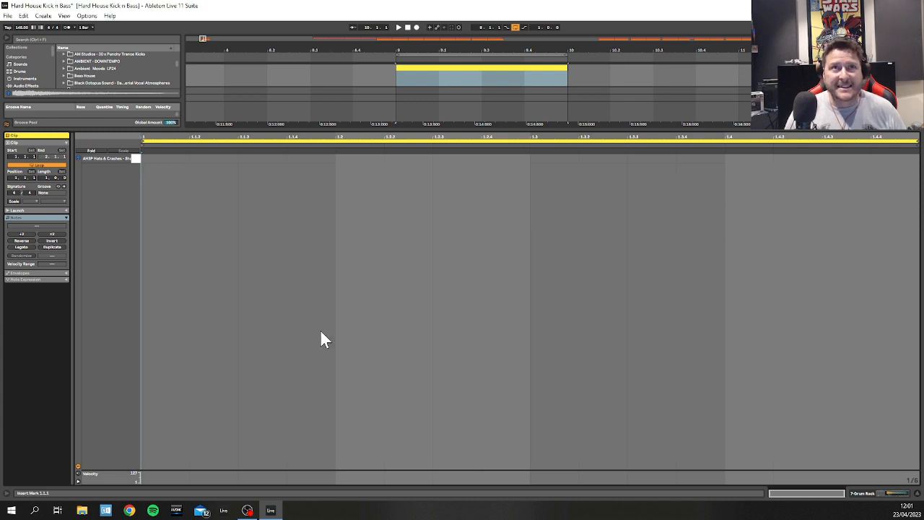
left_click(280, 157)
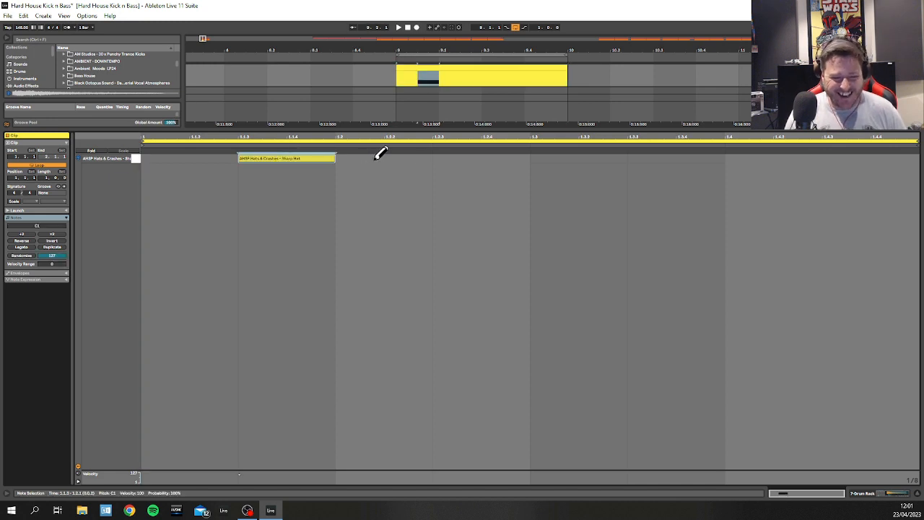
left_click(468, 158)
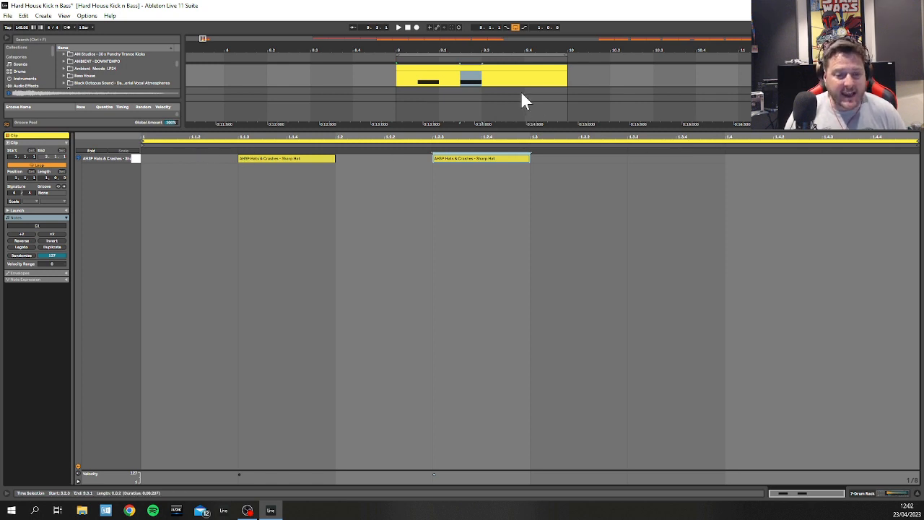
Step: Compare the hats with the kick and bass clips in the arrangement, and add Sharp Hat notes at 1.3.3 and 1.4.3
left_click_drag(363, 131, 363, 266)
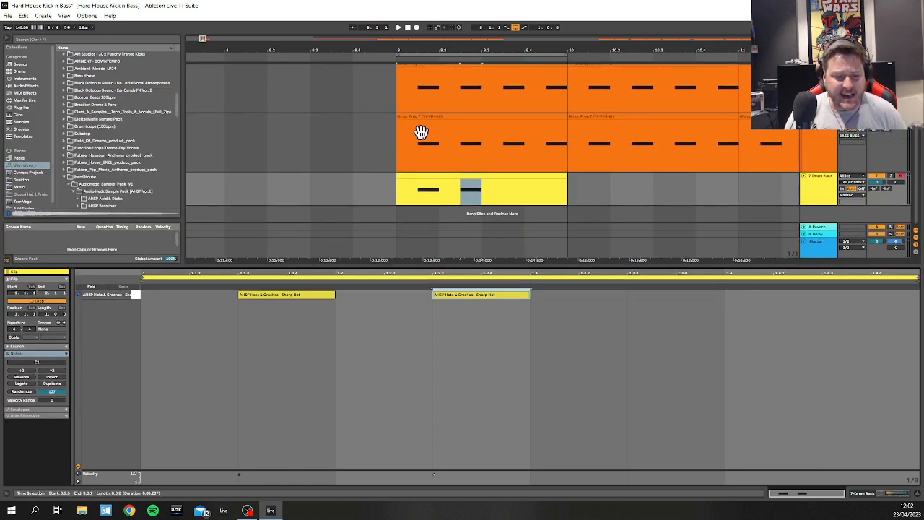
scroll(421, 132, "up", 3)
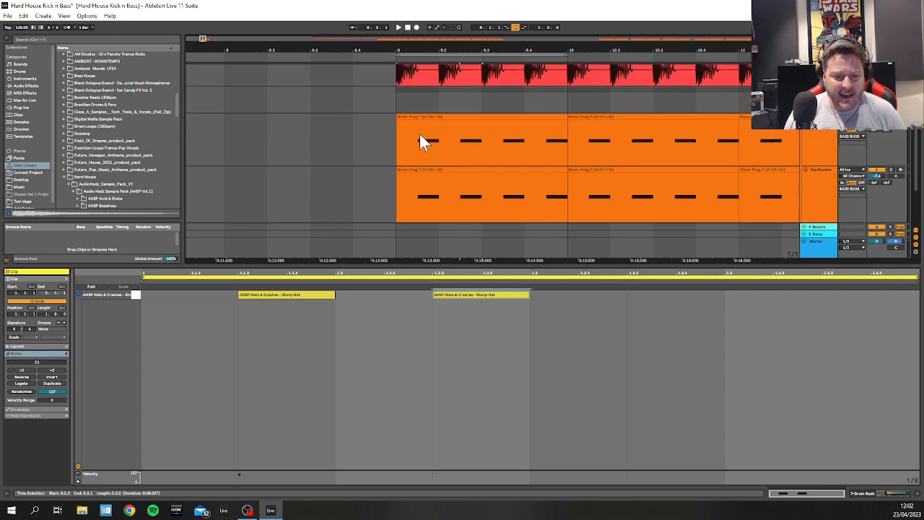
scroll(420, 133, "down", 1)
scroll(426, 159, "down", 2)
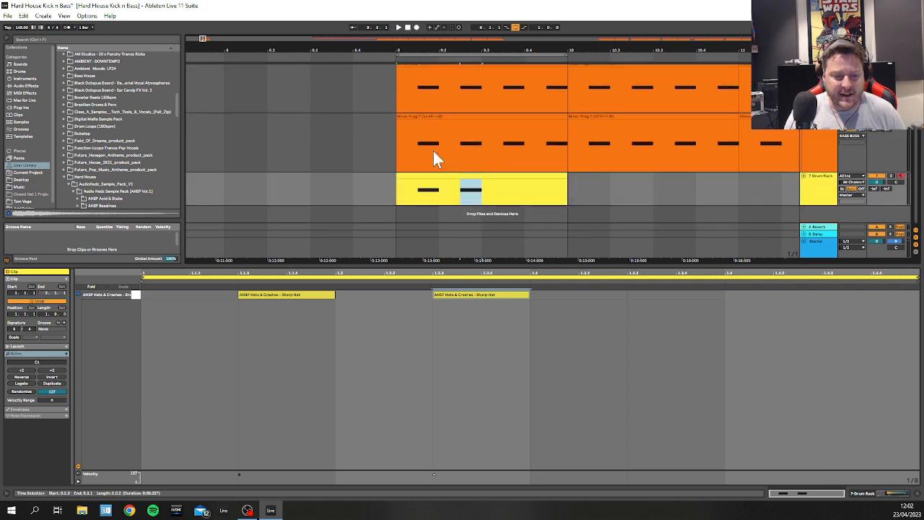
double_click(675, 295)
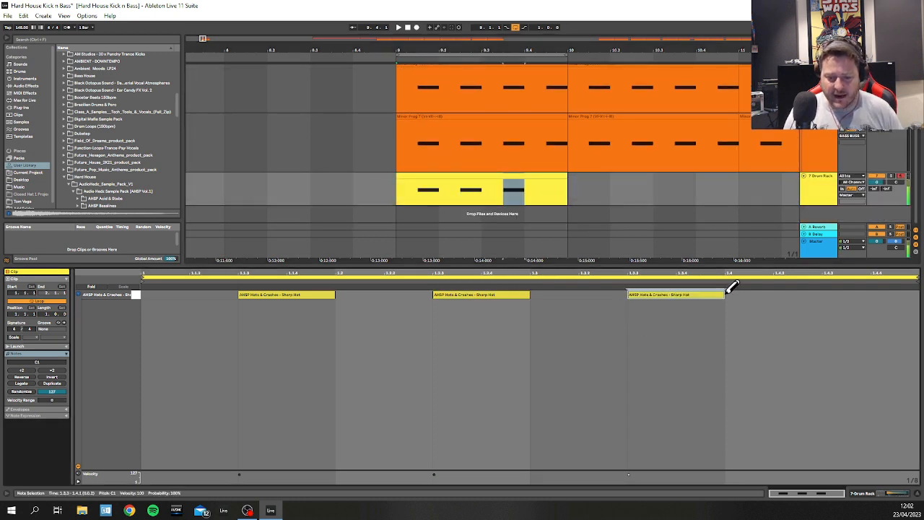
double_click(854, 295)
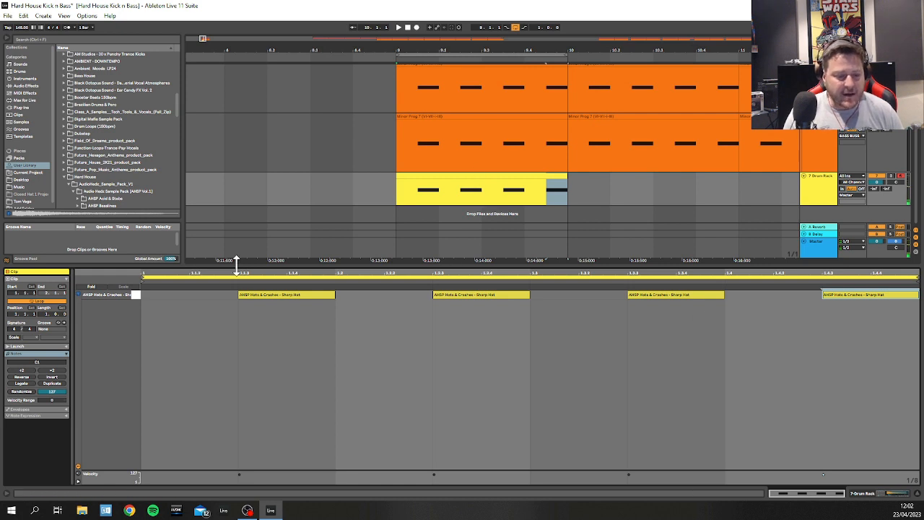
Step: Play the arrangement from bar 9 to hear the offbeat hats with the kick and bass
left_click(388, 190)
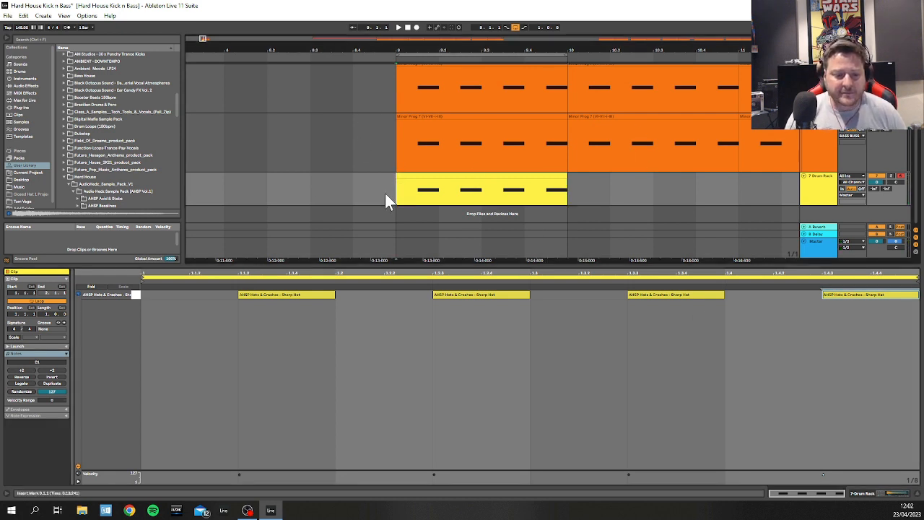
key("space")
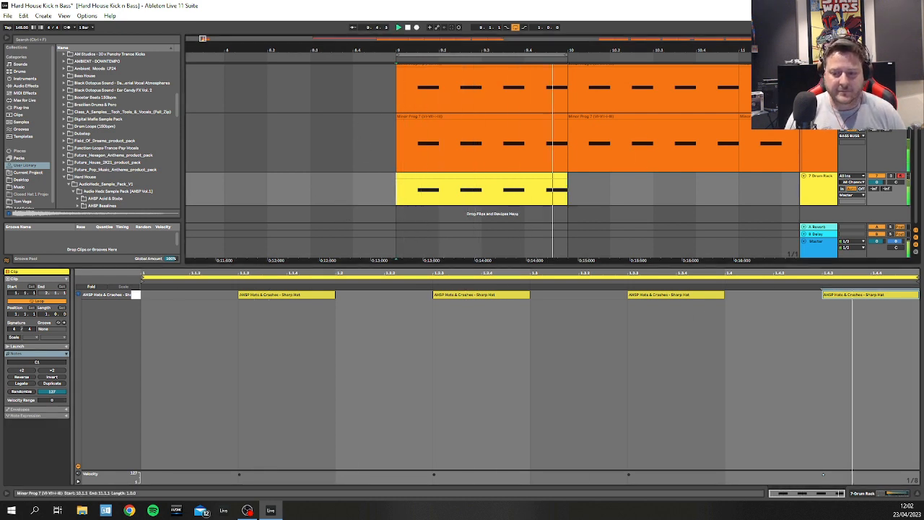
key("space")
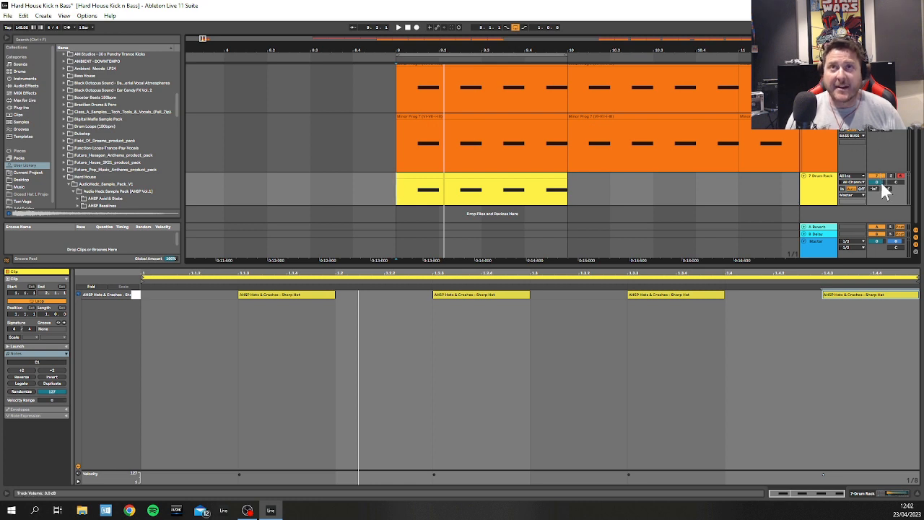
Step: Pull the Drum Rack track's volume right down, and raise it to about -10.4 dB while the loop plays
left_click_drag(880, 180, 880, 211)
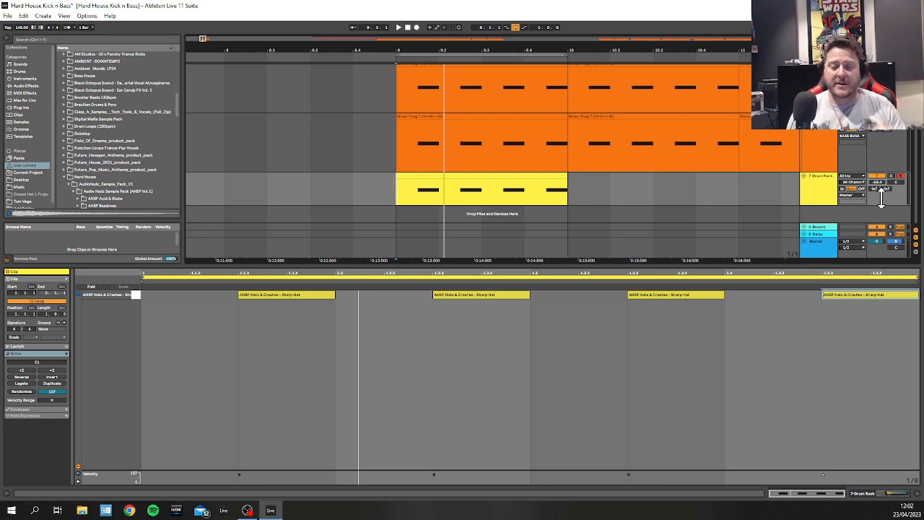
key("space")
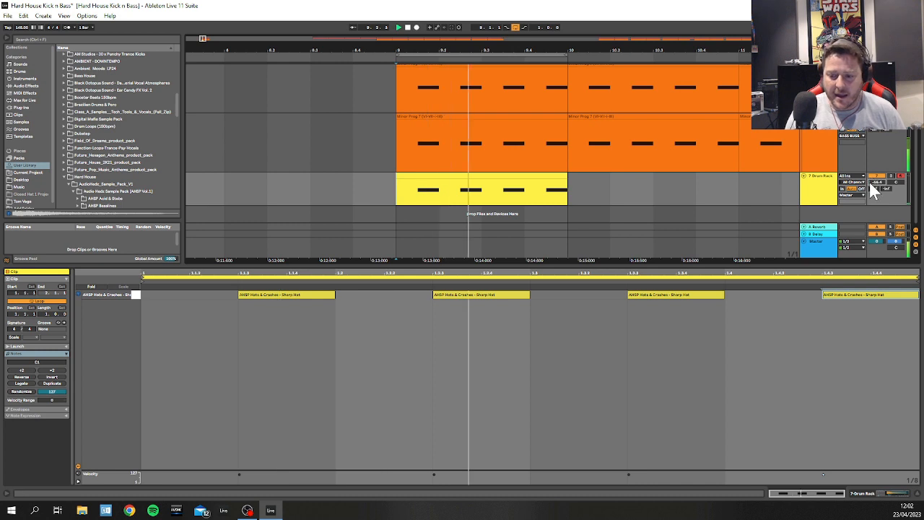
mouse_move(870, 184)
left_mouse_down()
mouse_move(869, 206)
mouse_move(870, 176)
left_mouse_up()
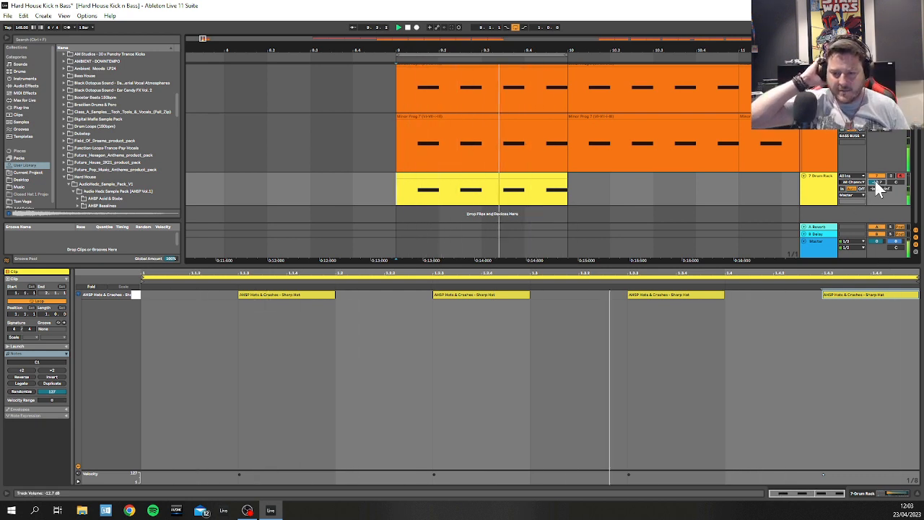
left_click_drag(877, 186, 878, 182)
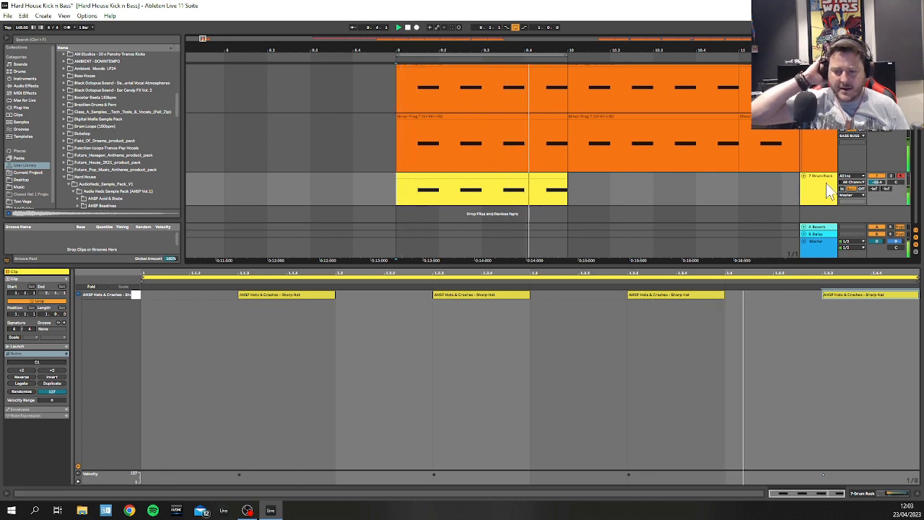
Step: Switch between the clip's notes and the Drum Rack track's devices, ending on the Sharp Hat Simpler
left_click(823, 192)
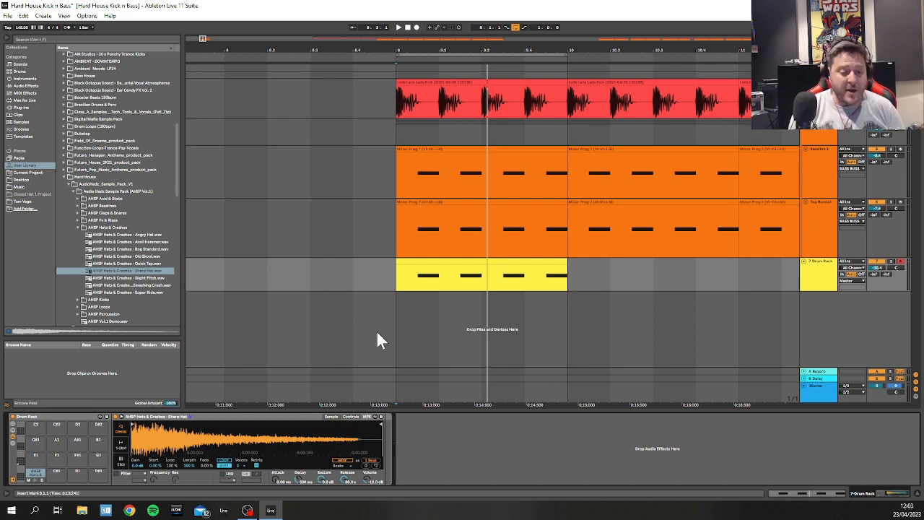
key("shift+Tab")
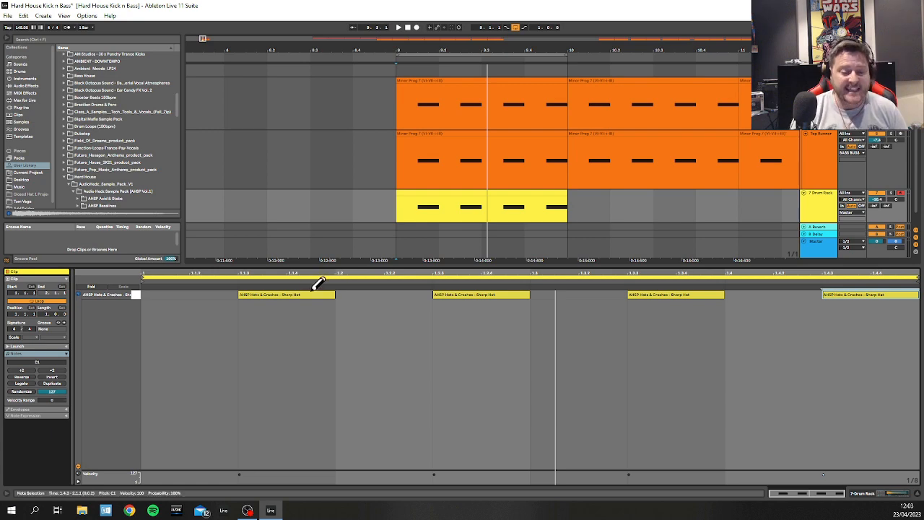
key("shift+Tab")
key("shift+Tab")
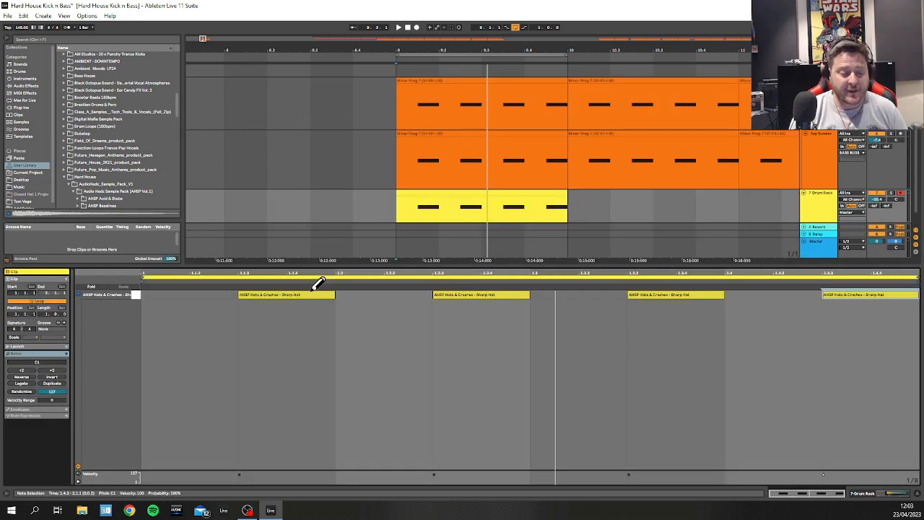
key("shift+Tab")
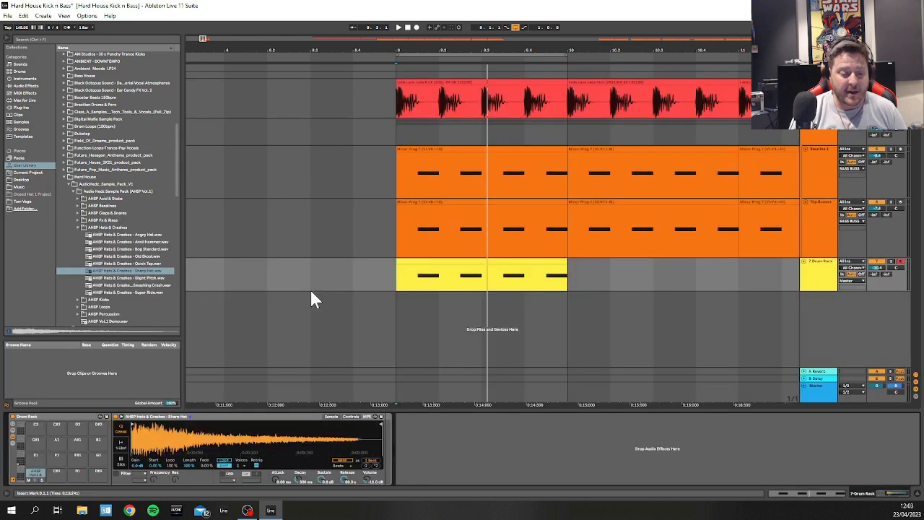
left_click(208, 428)
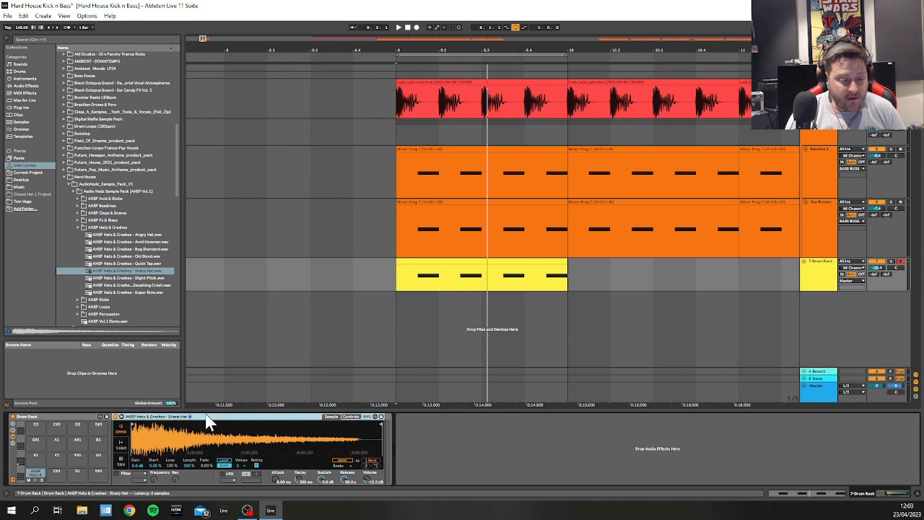
Step: Solo the Drum Rack track and, with the loop playing, shorten Sharp Hat's release to 12.0 ms and lower its sustain
left_click(892, 263)
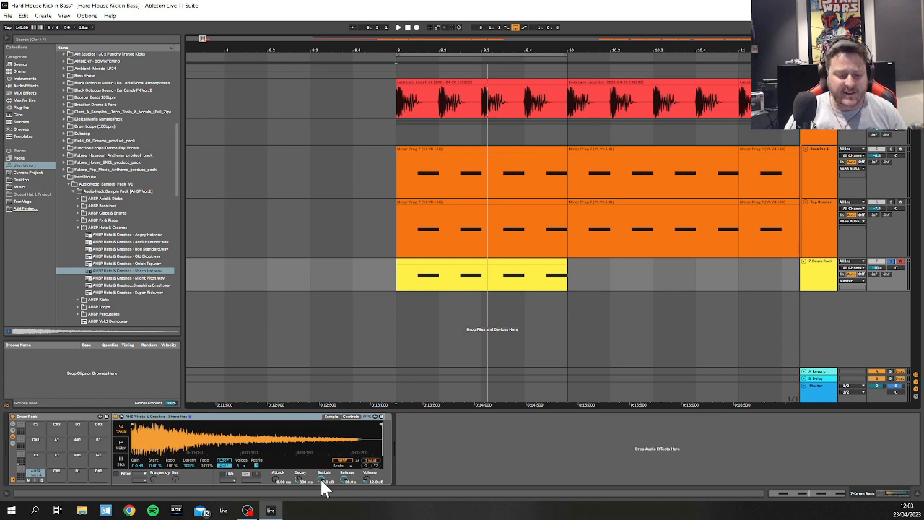
key("space")
left_click_drag(320, 479, 320, 504)
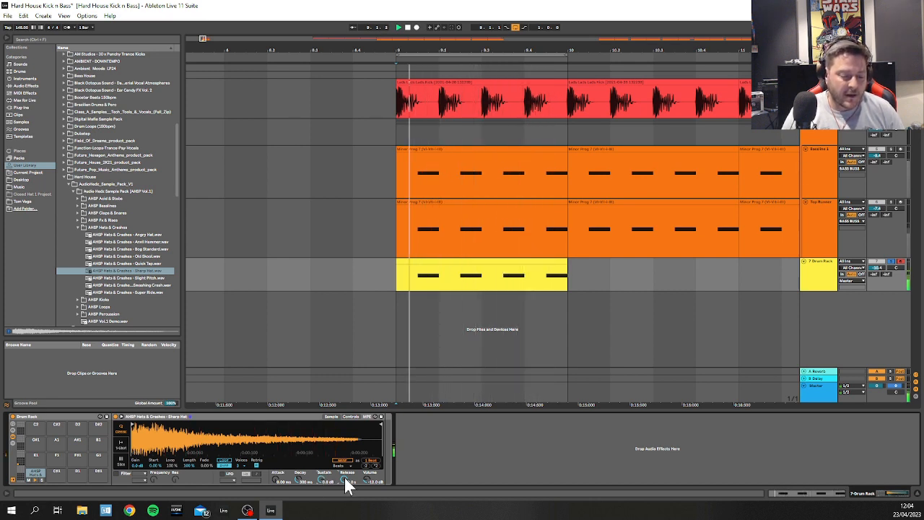
left_click_drag(345, 478, 345, 516)
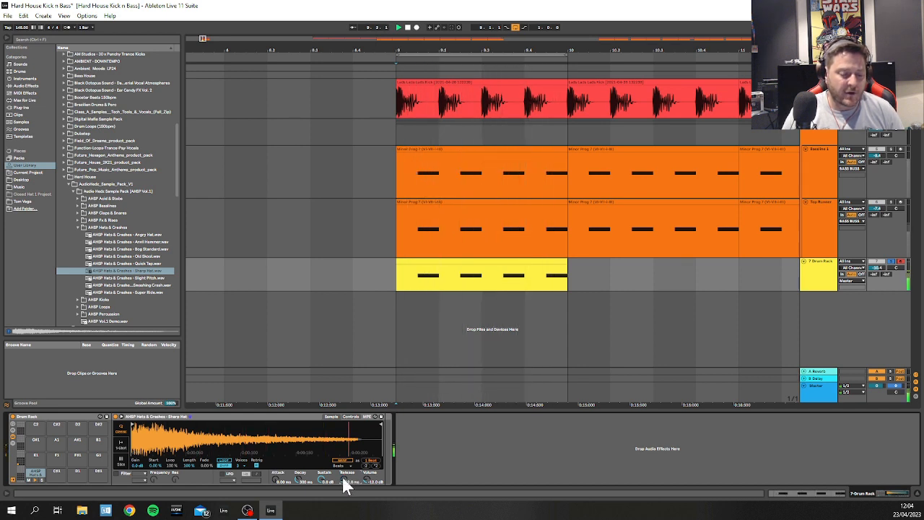
mouse_move(324, 482)
left_mouse_down()
mouse_move(324, 498)
mouse_move(325, 490)
left_mouse_up()
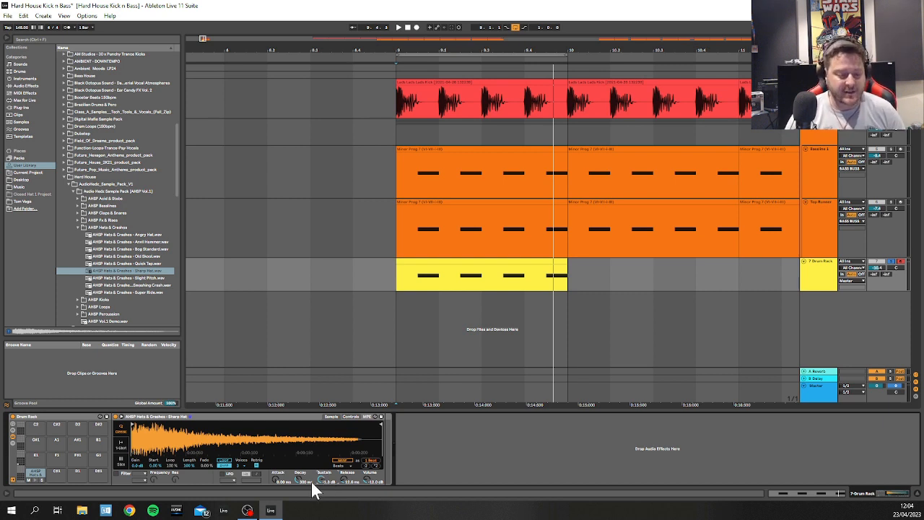
Step: Refine Sharp Hat's envelope during playback to about 5.66 s decay, -7.9 dB sustain and 7.45 ms release
key("space")
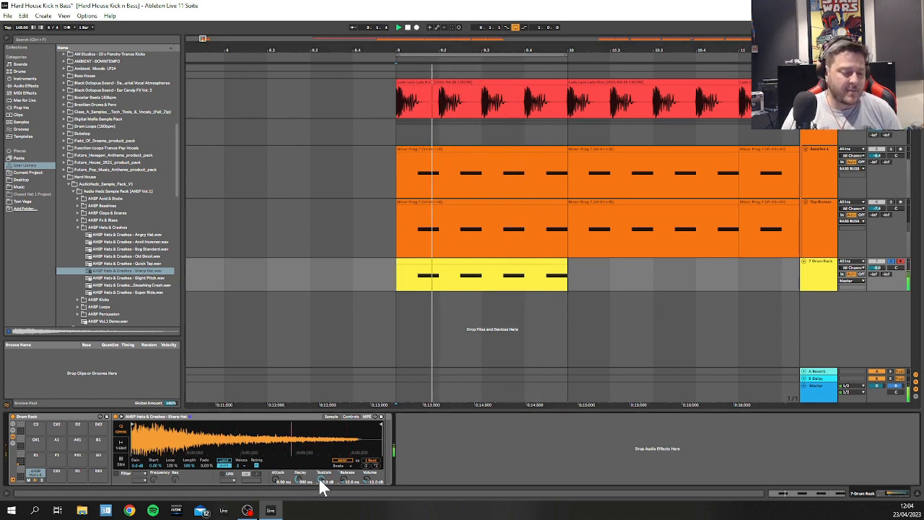
mouse_move(320, 480)
left_mouse_down()
mouse_move(320, 491)
mouse_move(320, 482)
left_mouse_up()
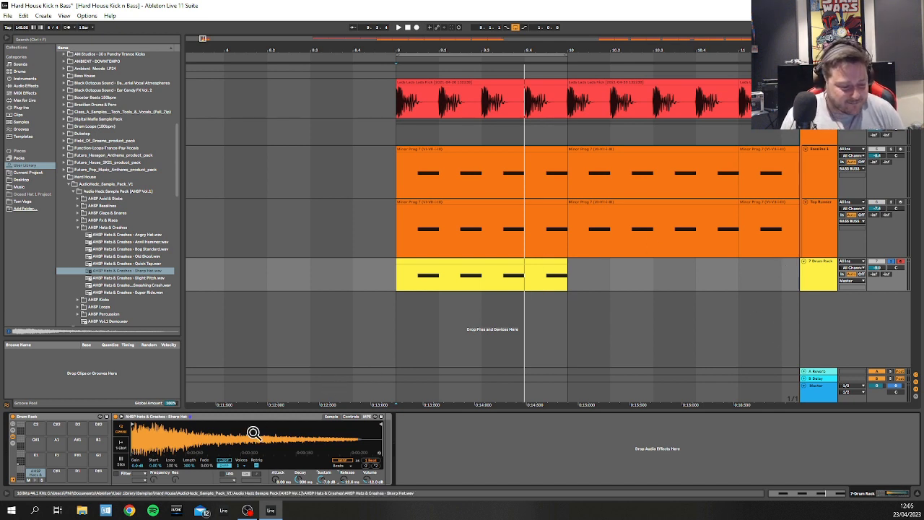
key("space")
left_click_drag(325, 486, 324, 506)
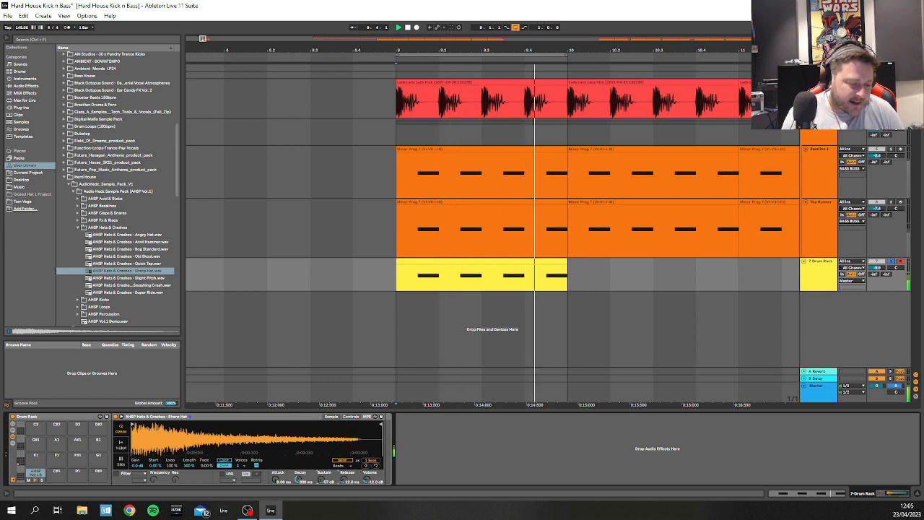
left_click_drag(322, 480, 346, 482)
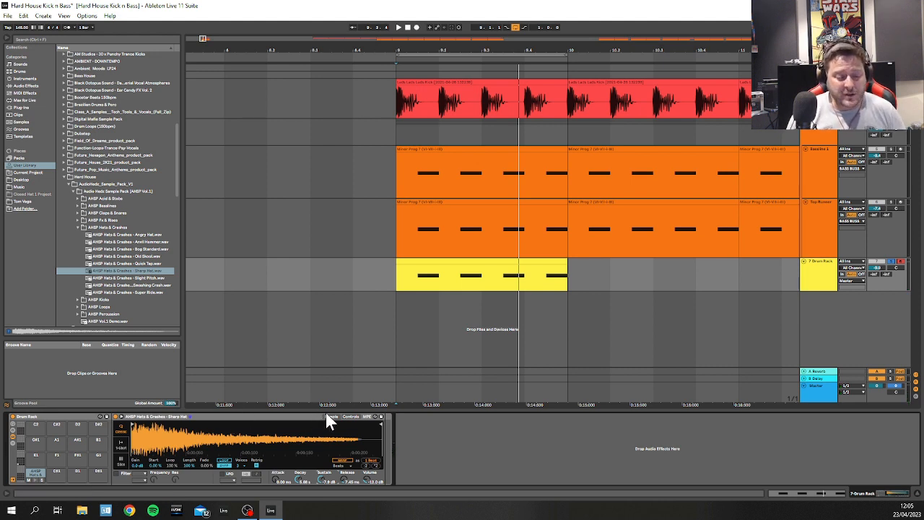
Step: Review the Simpler's Controls and Sample pages, and check the hat clip's notes before returning to the devices
left_click(349, 417)
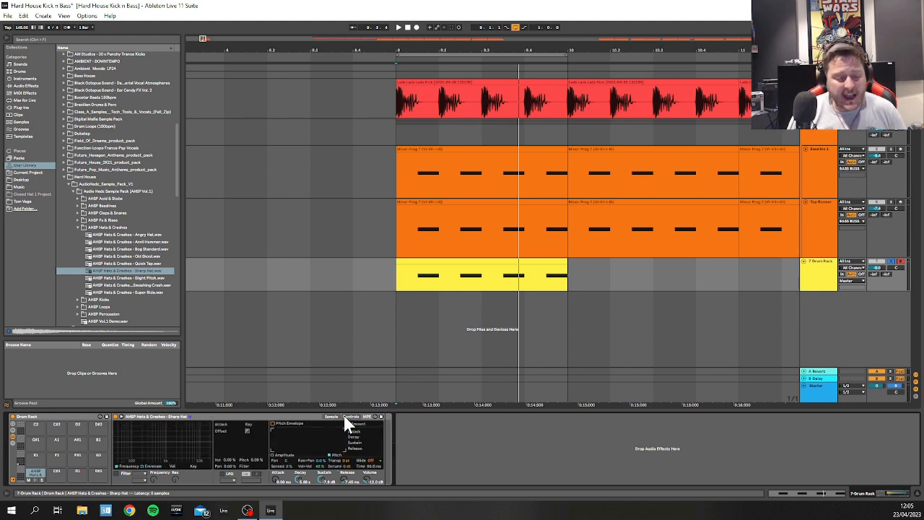
left_click(338, 417)
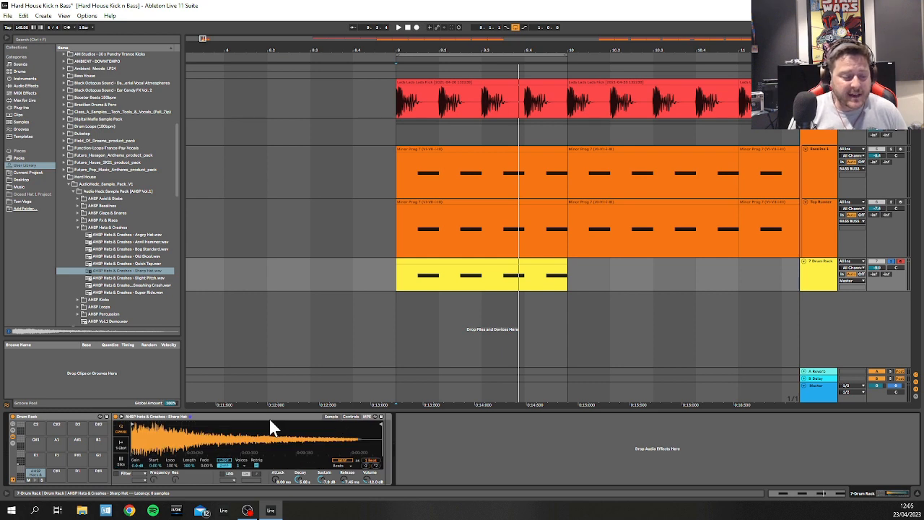
left_click(344, 417)
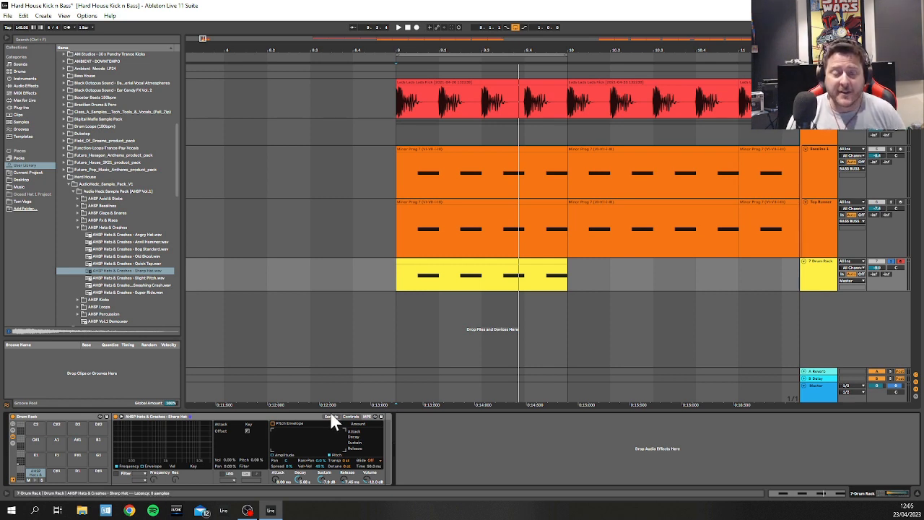
left_click(331, 417)
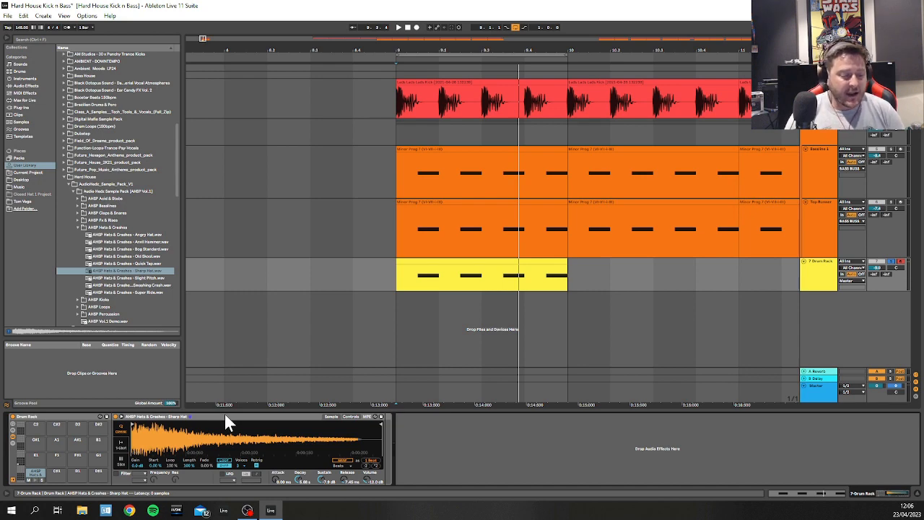
double_click(494, 263)
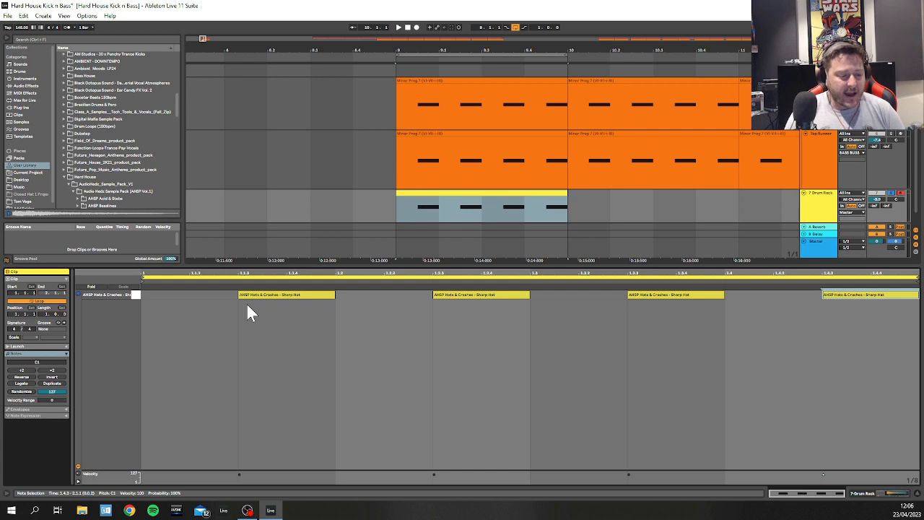
key("shift+Tab")
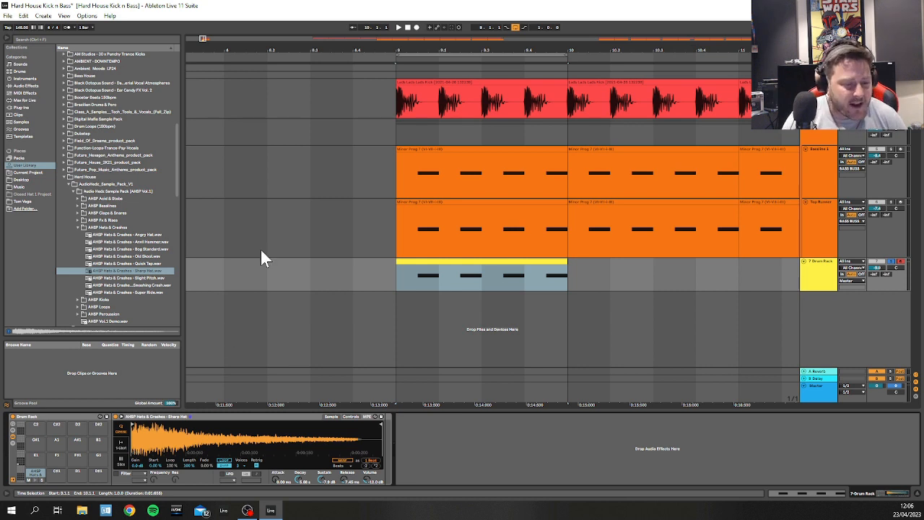
left_click(438, 262)
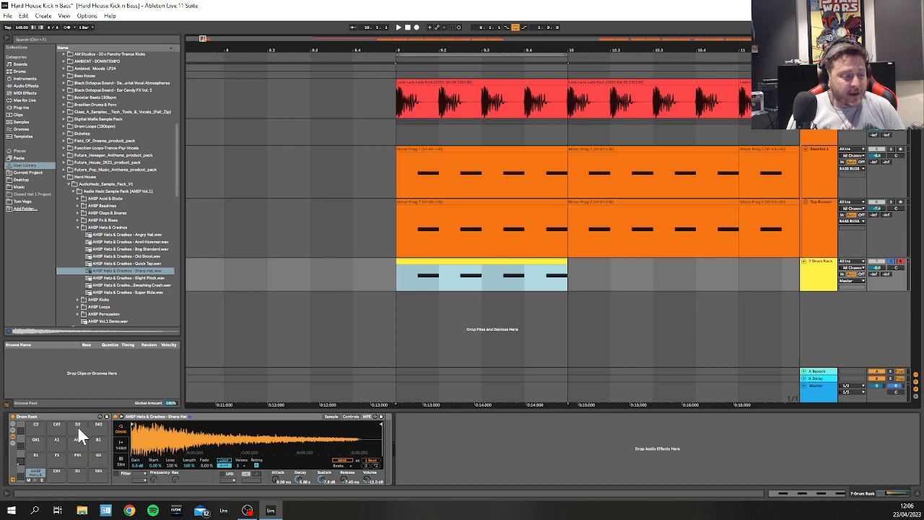
double_click(443, 261)
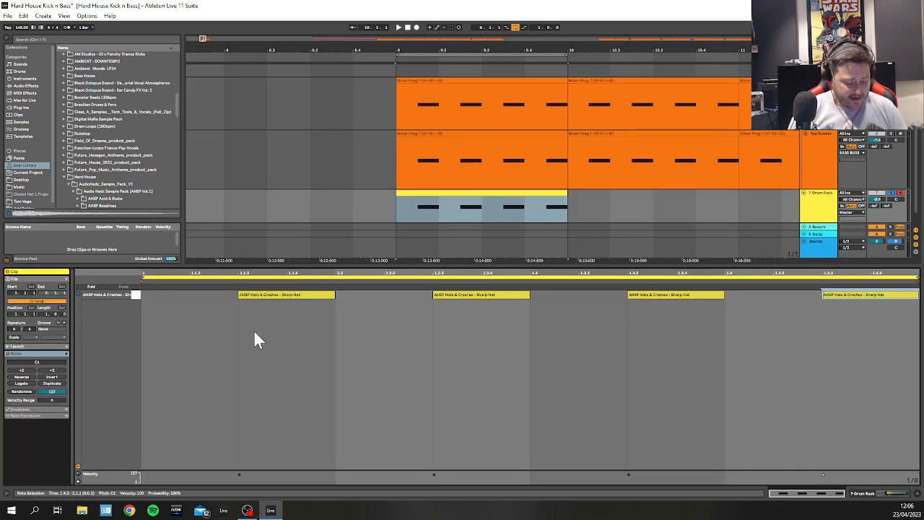
key("shift+Tab")
left_click(464, 263)
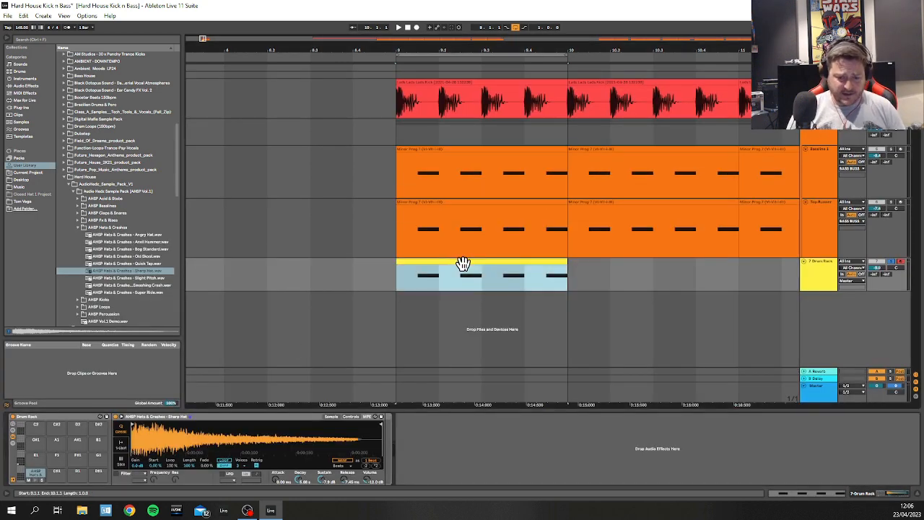
Step: Audition the Quick Tap, Sharp Hat, Slight Pitch and Old Skool samples, and load Quick Tap onto the pad beside Sharp Hat
left_click(133, 263)
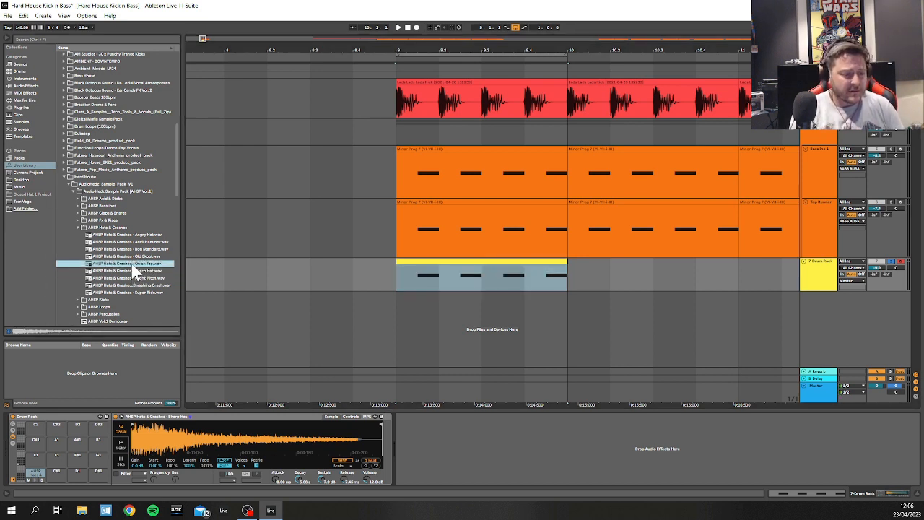
left_click(125, 271)
left_click(123, 278)
left_click(125, 258)
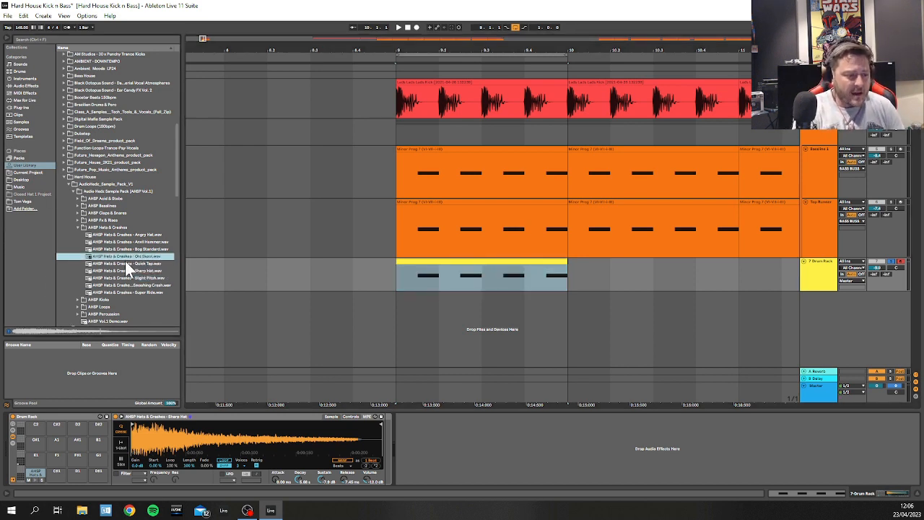
left_click(126, 264)
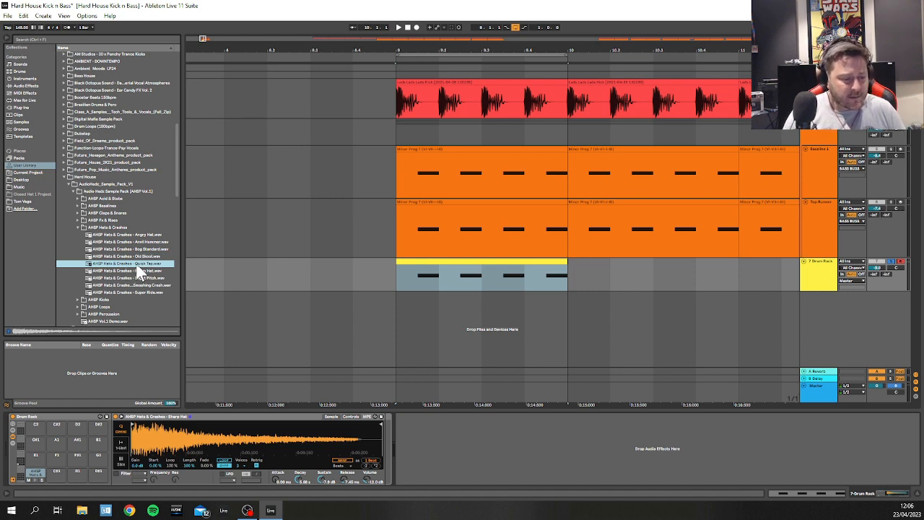
mouse_move(39, 476)
left_mouse_down()
mouse_move(52, 466)
mouse_move(54, 474)
left_mouse_up()
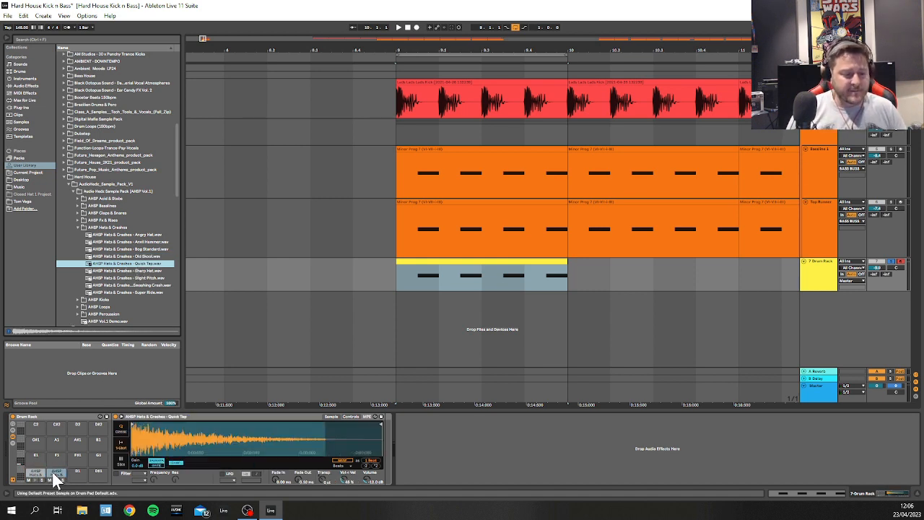
Step: Open the Drum Rack clip's notes, preview the Quick Tap sound and set the note grid to a fixed 1/16
left_click(447, 275)
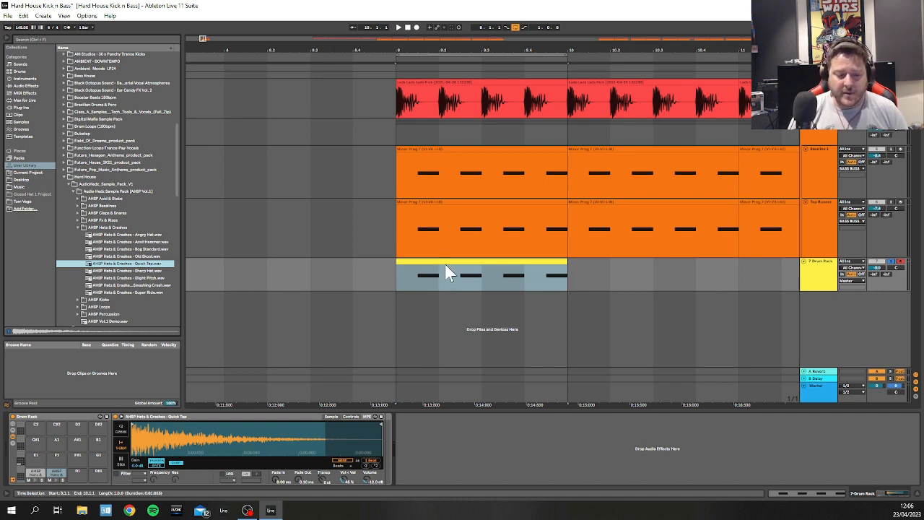
double_click(447, 259)
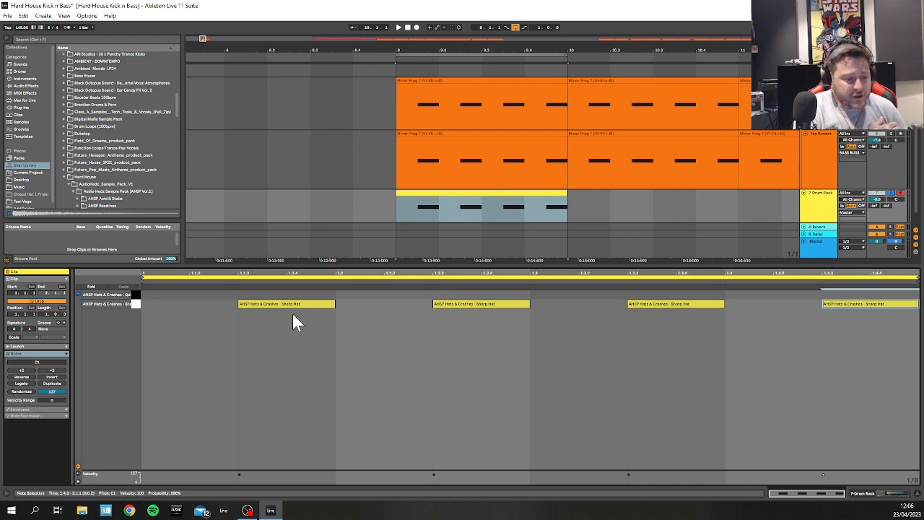
left_click(133, 295)
left_click(135, 295)
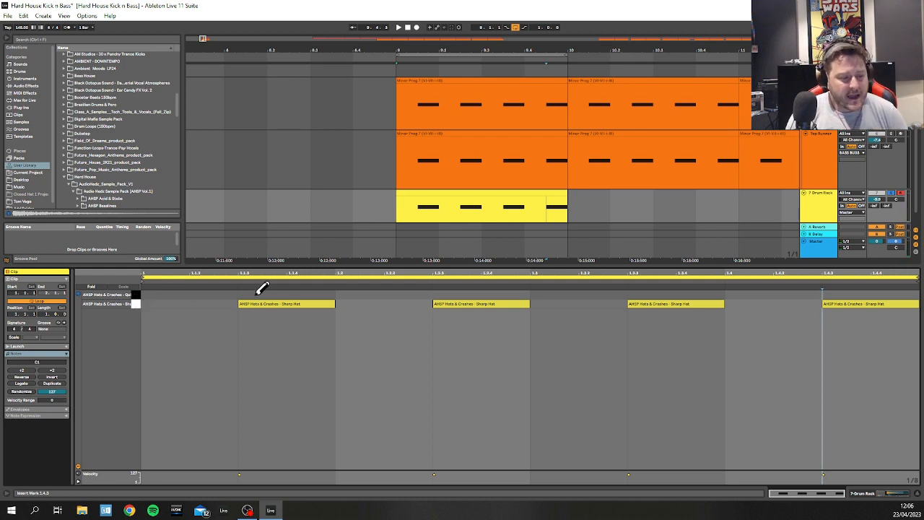
right_click(272, 363)
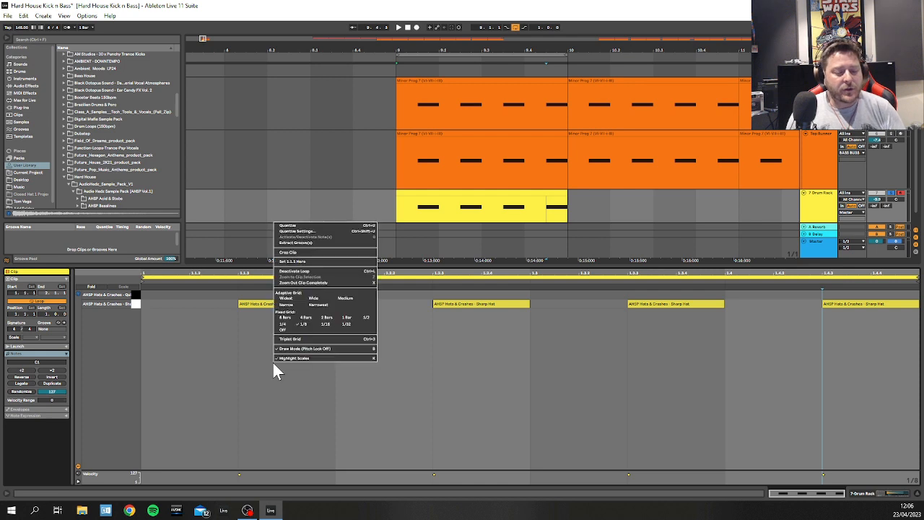
left_click(325, 325)
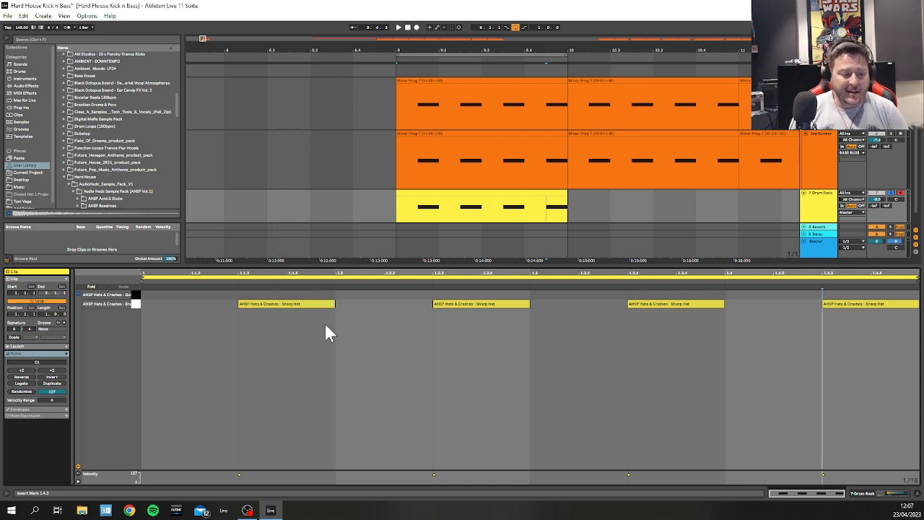
Step: Draw four consecutive 1/16 Quick Tap notes across the first beat and enlarge the velocity lane
left_click(175, 293)
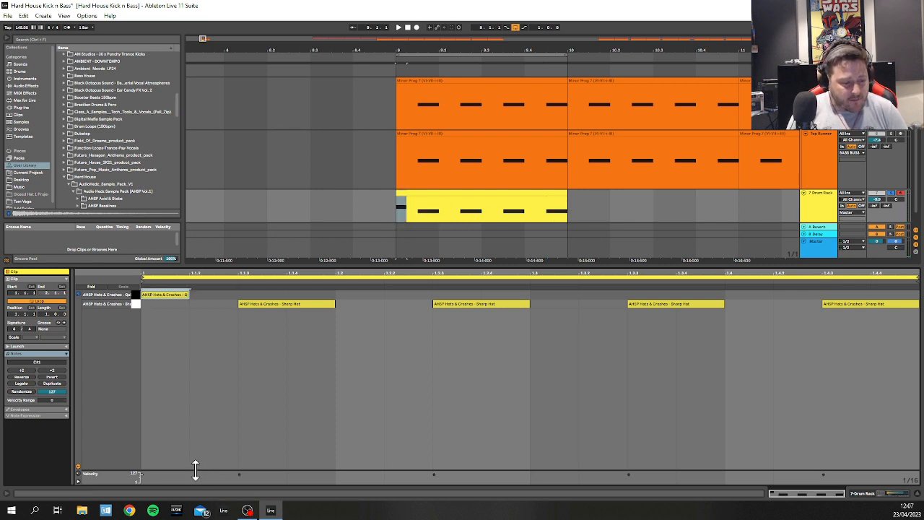
left_click_drag(195, 470, 195, 401)
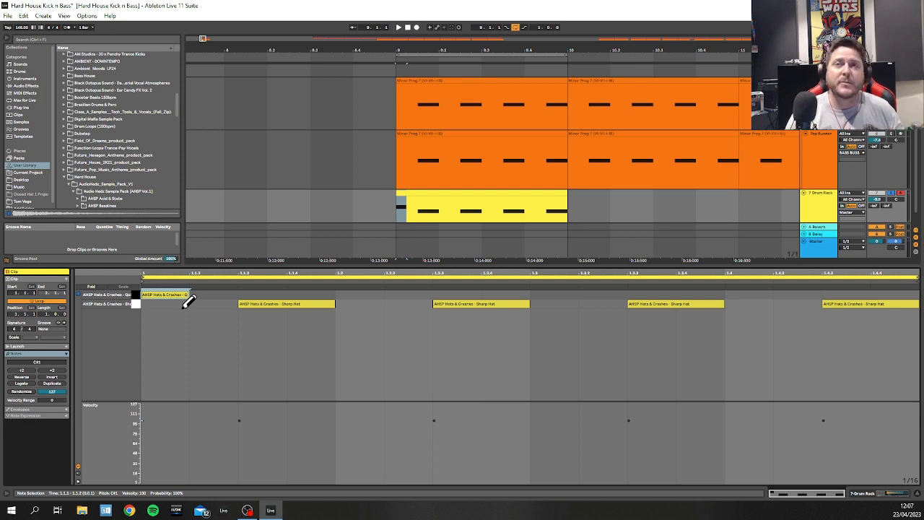
left_click(216, 294)
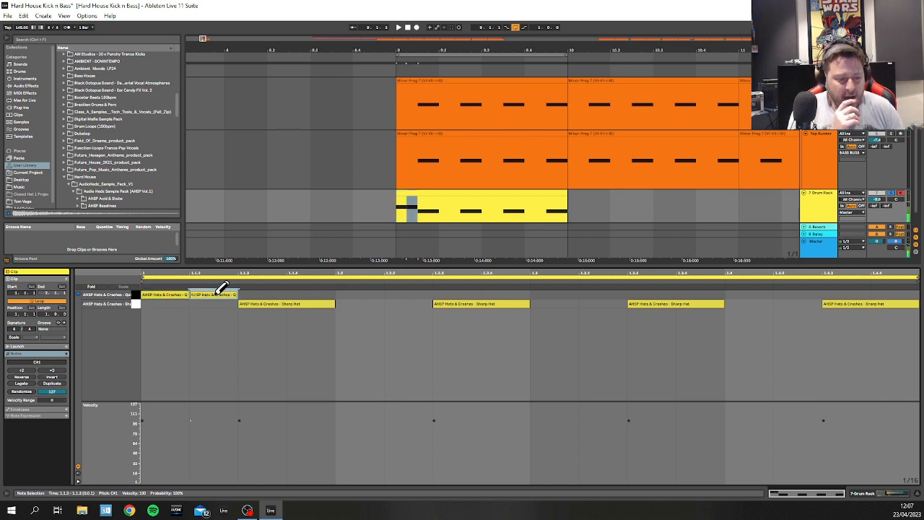
left_click(266, 294)
left_click(307, 293)
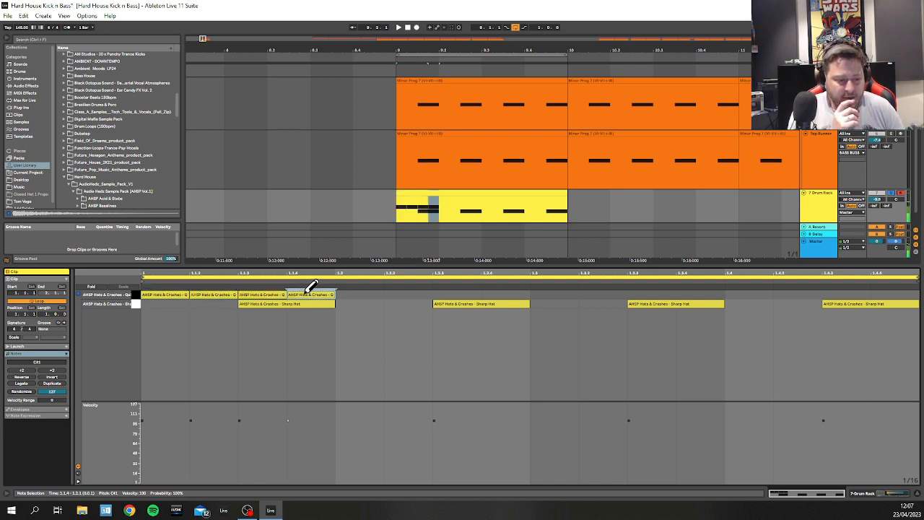
Step: Deactivate all Sharp Hat notes in the clip
left_click(222, 306)
left_click(223, 306)
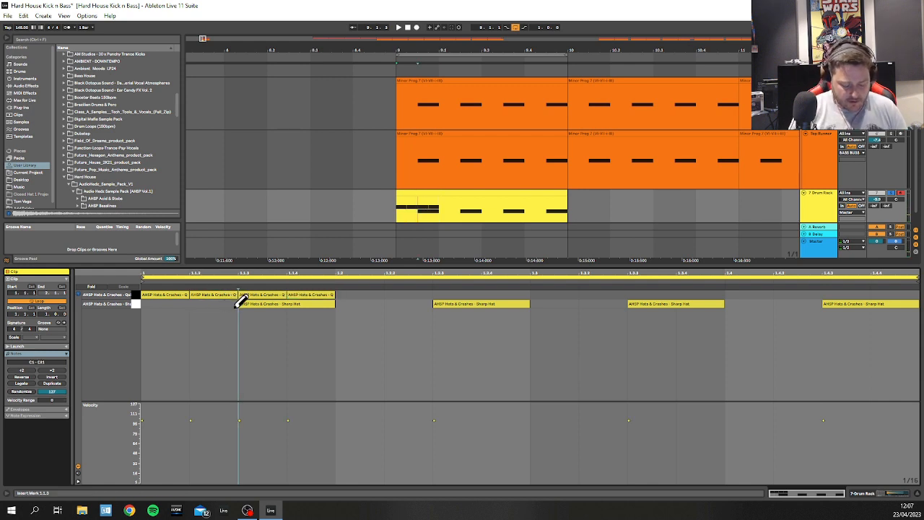
left_click_drag(229, 300, 916, 320)
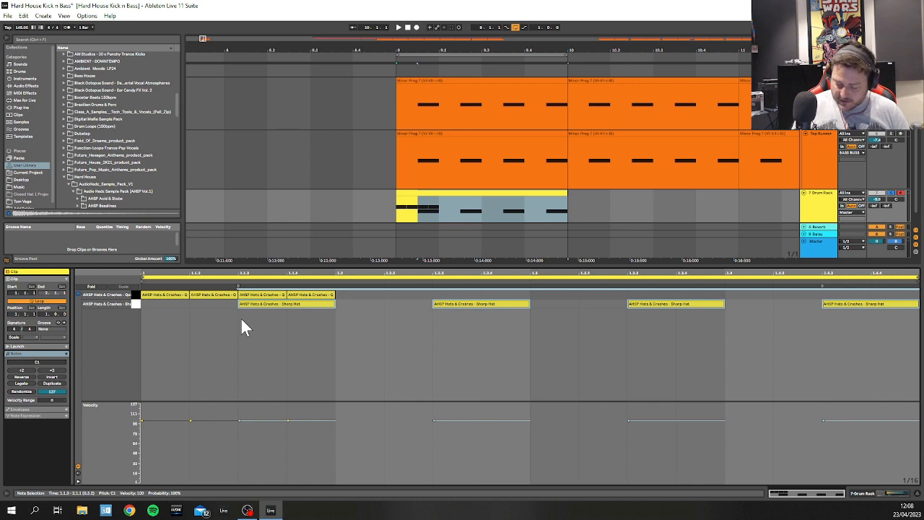
key("0")
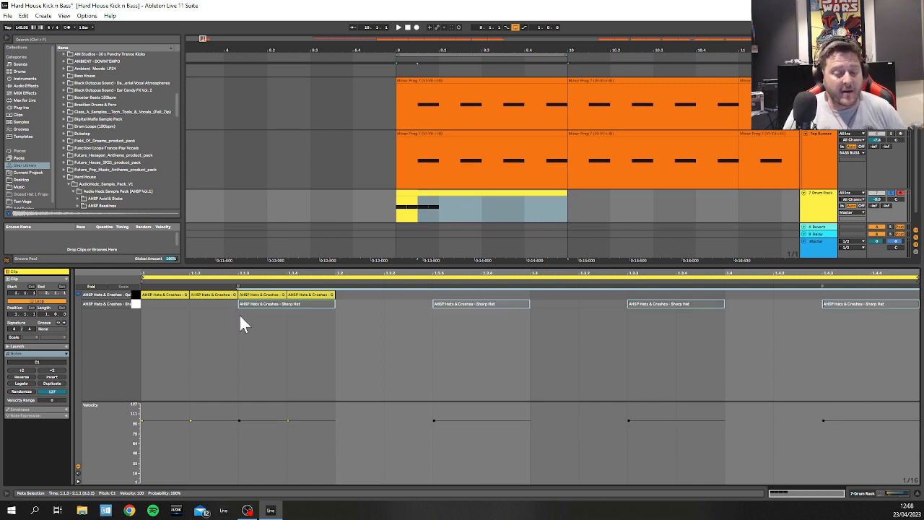
Step: Enlarge the velocity lane and set the four Quick Tap velocities to about 90, 75, 112 and 85 in order
left_click(190, 303)
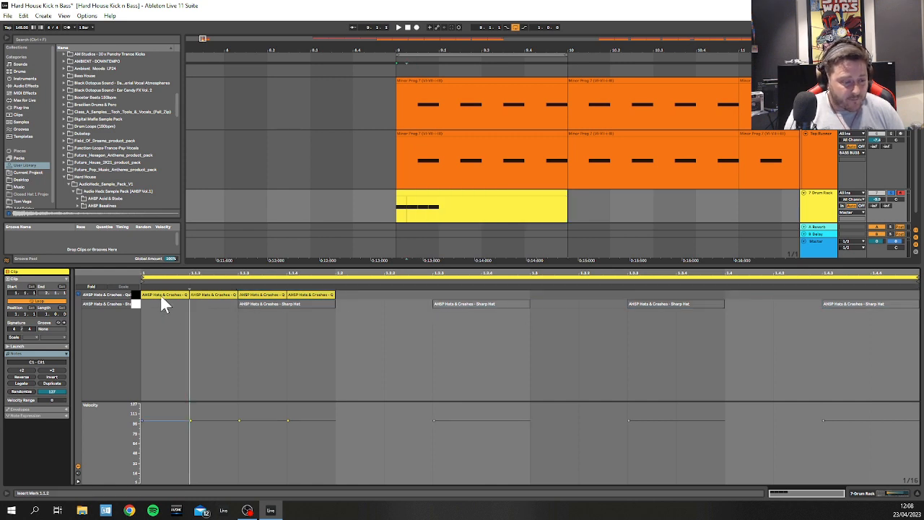
left_click(160, 295)
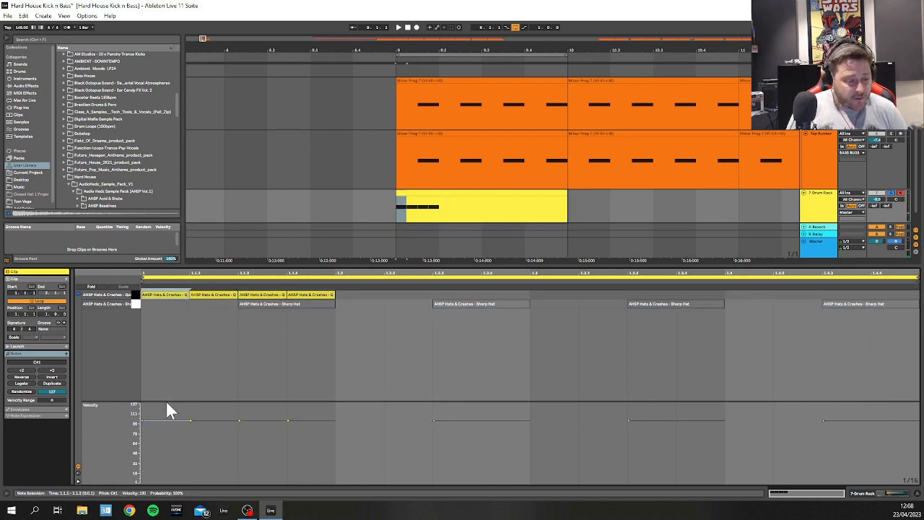
left_click_drag(167, 399, 172, 370)
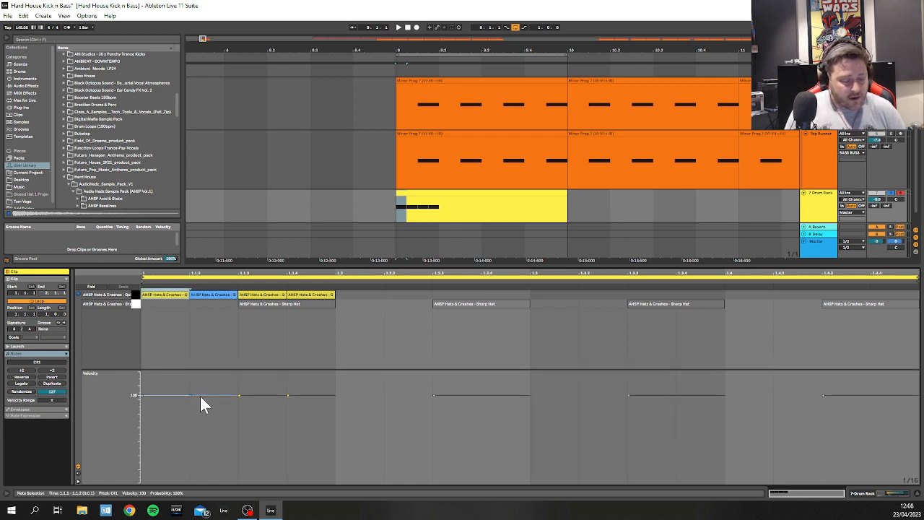
left_click_drag(200, 396, 239, 390)
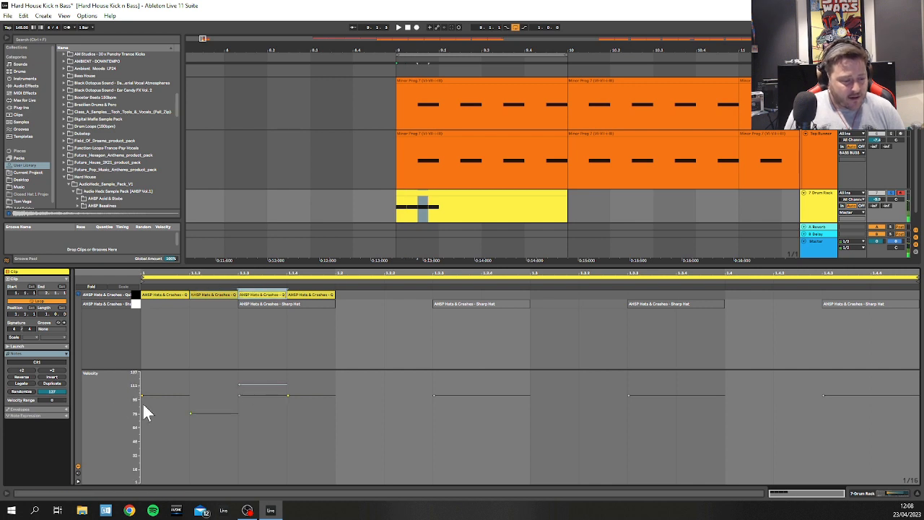
left_click_drag(142, 395, 143, 402)
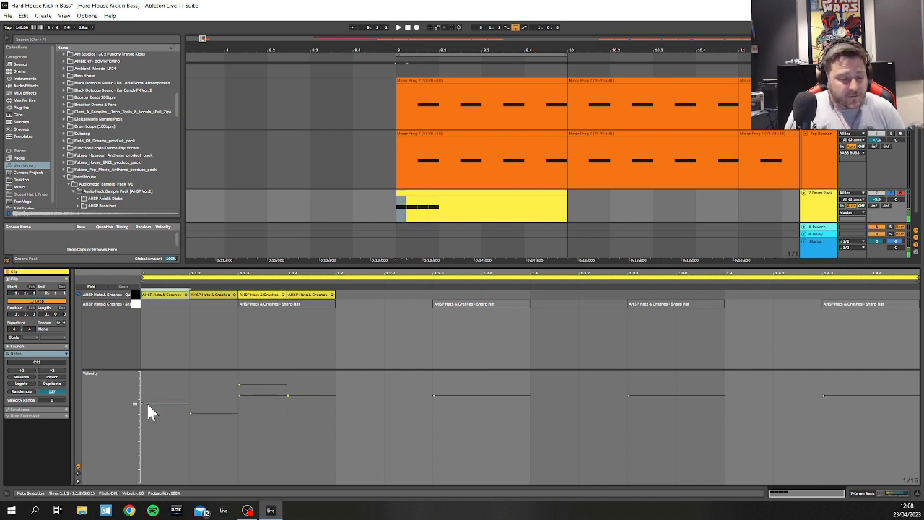
left_click_drag(208, 413, 208, 417)
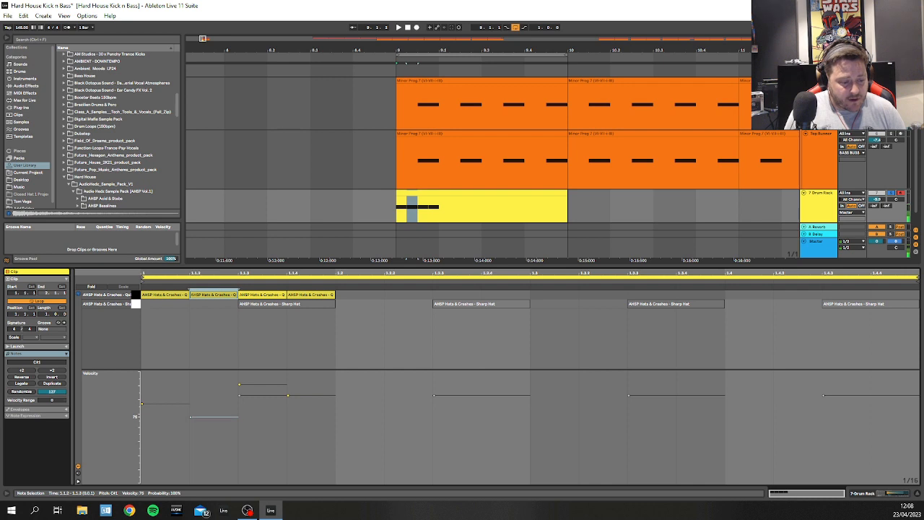
mouse_move(300, 394)
left_mouse_down()
mouse_move(314, 403)
mouse_move(288, 394)
left_mouse_up()
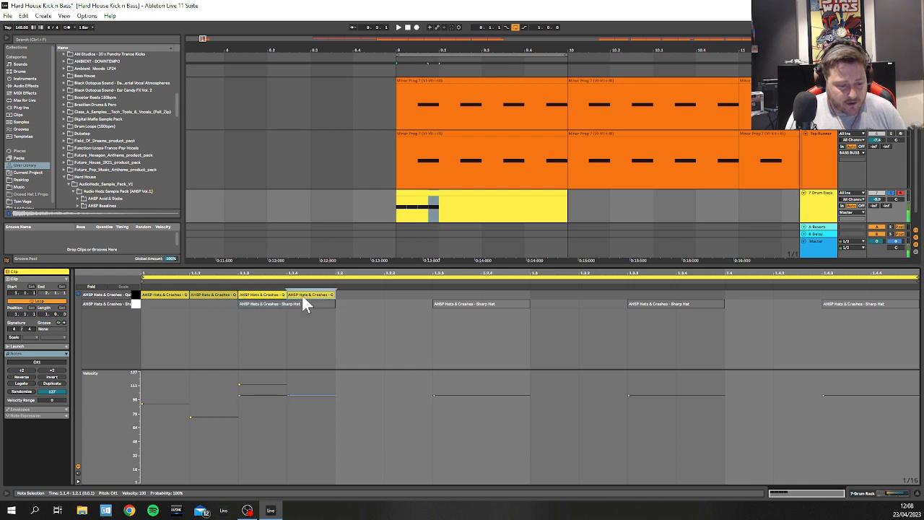
left_click_drag(288, 393, 288, 407)
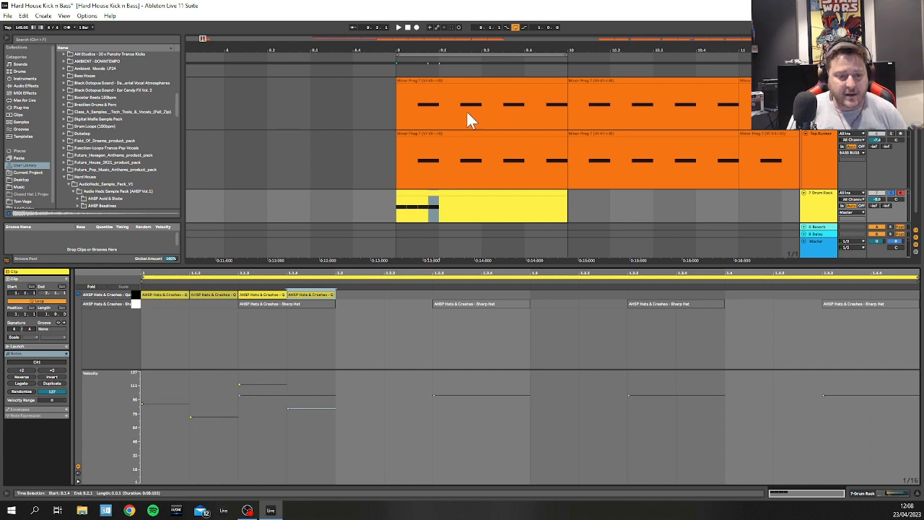
Step: Loop only the first beat and, during playback, rework Quick Tap's first, second and fourth velocities to about 68, 87 and 67
left_click_drag(566, 55, 448, 57)
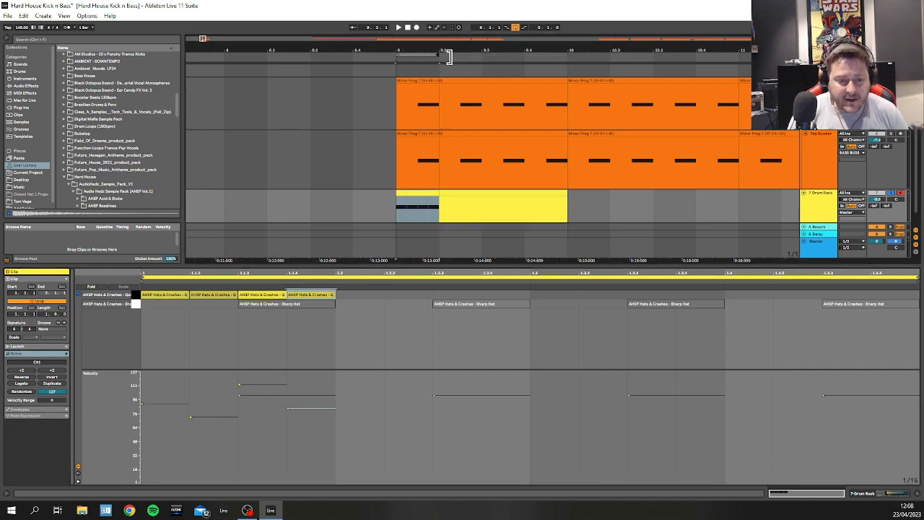
key("space")
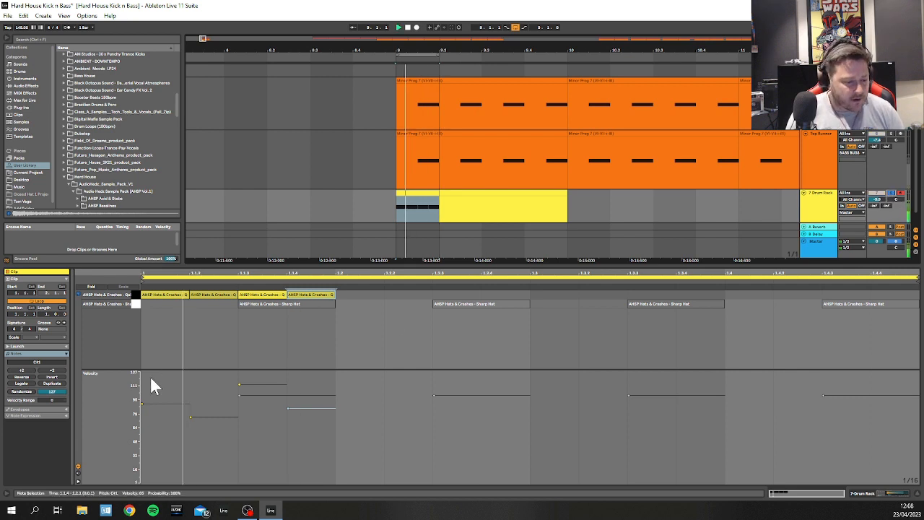
left_click(165, 401)
left_click_drag(165, 398, 190, 391)
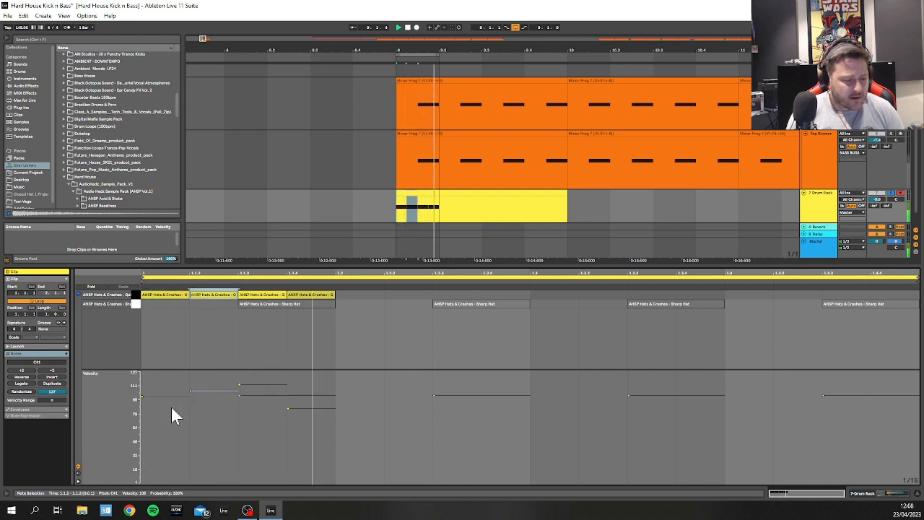
left_click_drag(168, 397, 169, 407)
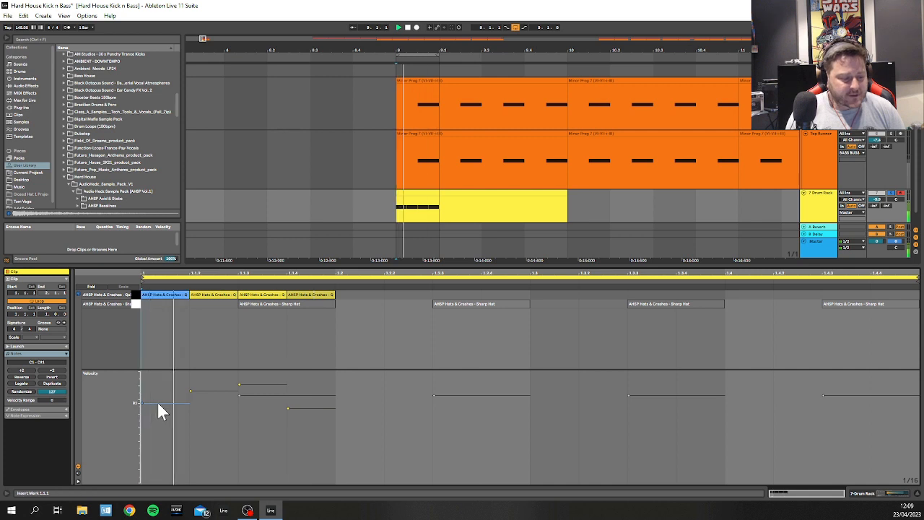
left_click_drag(158, 403, 191, 420)
left_click_drag(295, 409, 295, 426)
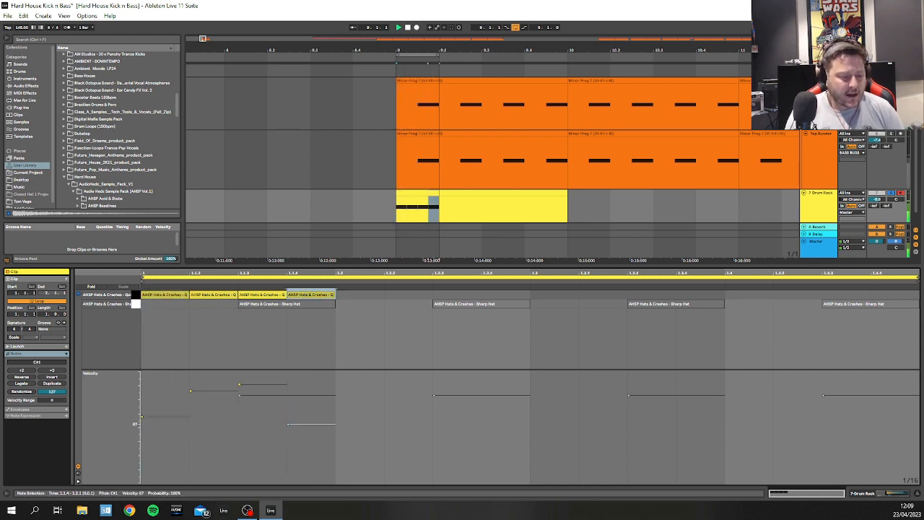
left_click(210, 394)
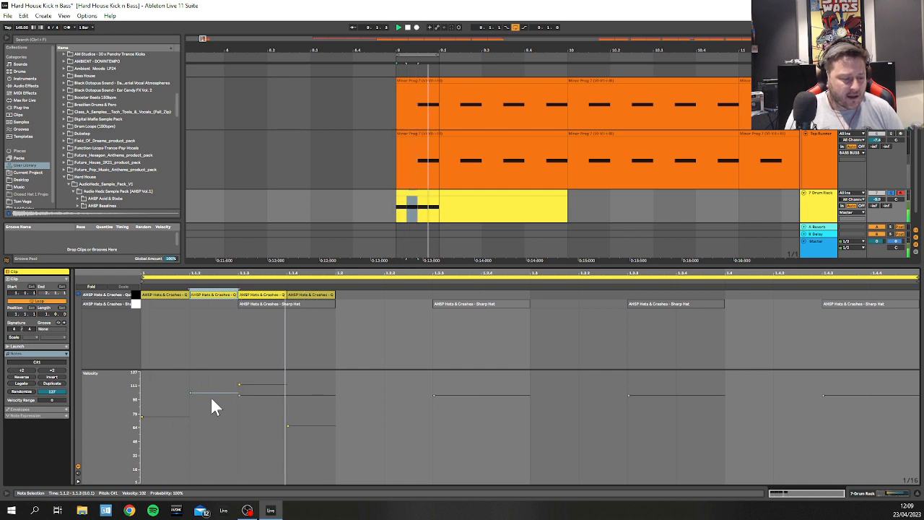
left_click_drag(211, 399, 161, 424)
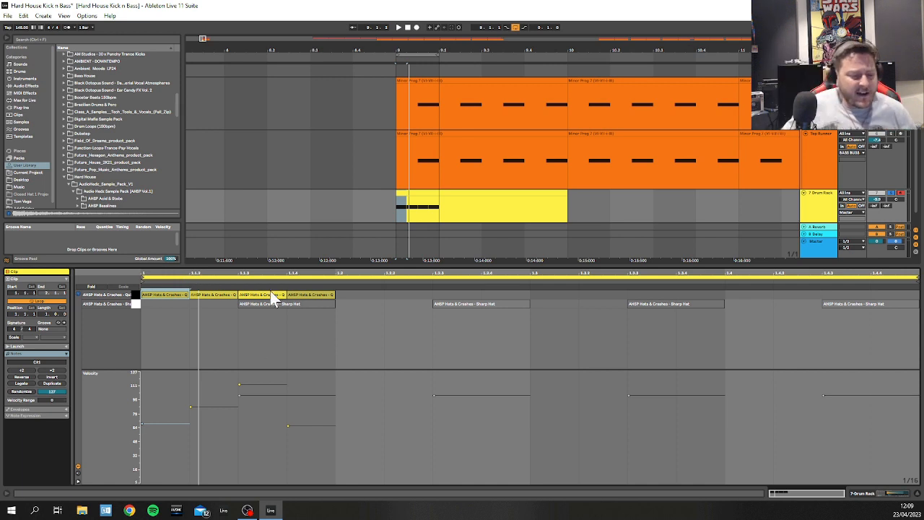
Step: Duplicate the first beat's four Quick Tap notes and align the copies with the second beat
left_click(160, 294)
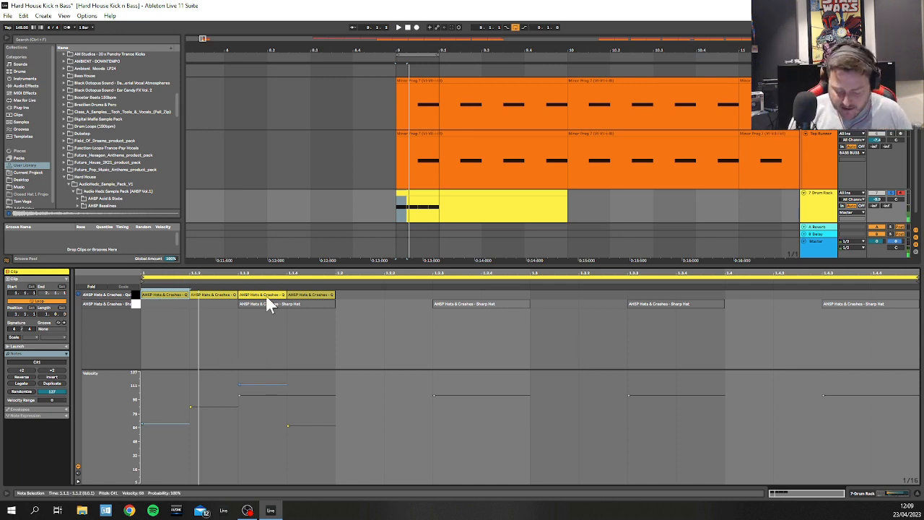
left_click(306, 295, "shift")
left_click(205, 295, "shift")
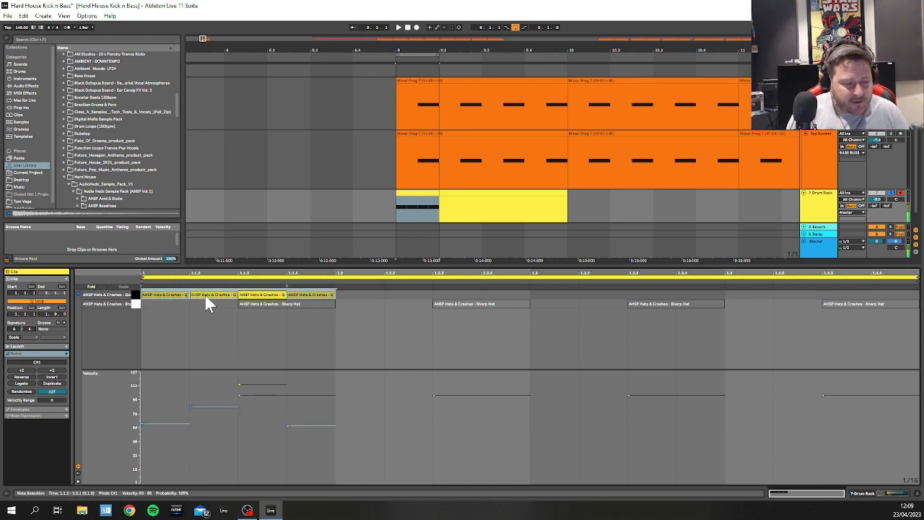
left_click(247, 295, "shift")
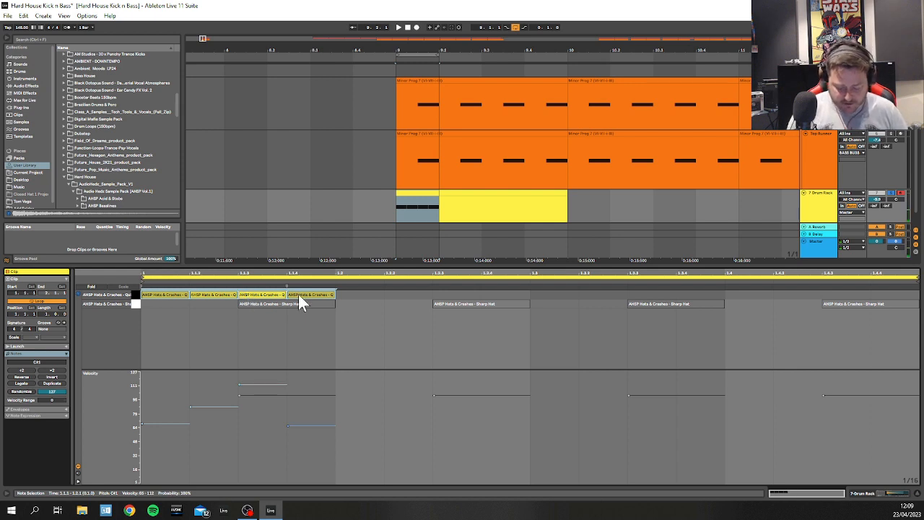
left_click(164, 297)
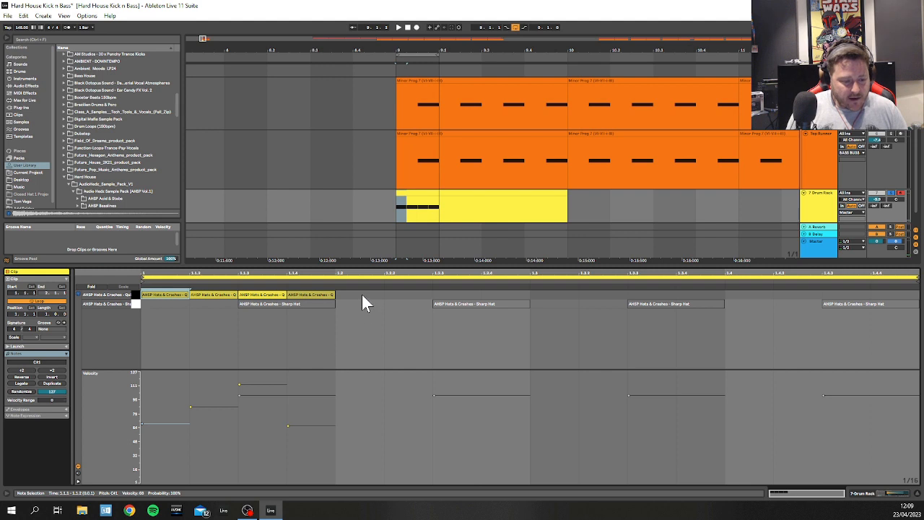
left_click_drag(362, 294, 150, 295)
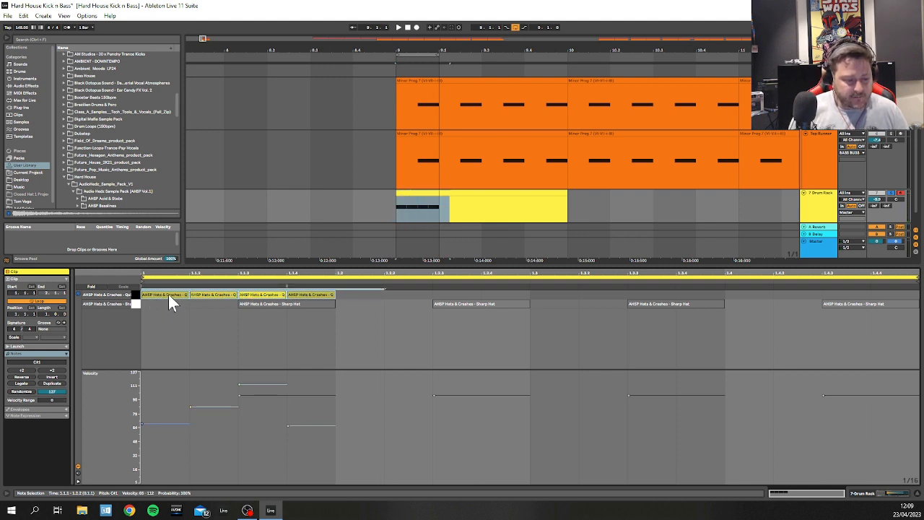
key("ctrl+d")
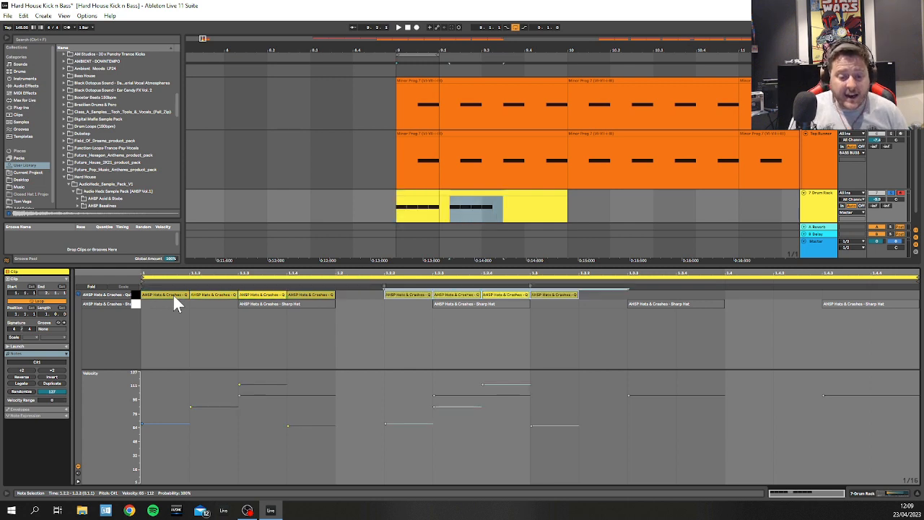
left_click_drag(438, 295, 389, 295)
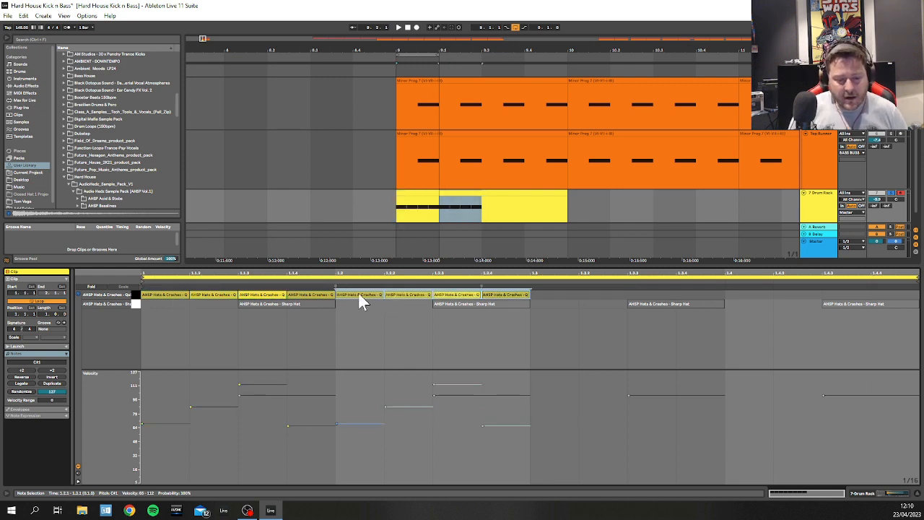
Step: Repeat the second beat's four Quick Tap notes on beats three and four, and extend the arrangement loop to the full bar
left_click(359, 294)
left_click(502, 294, "shift")
left_click(460, 296, "shift")
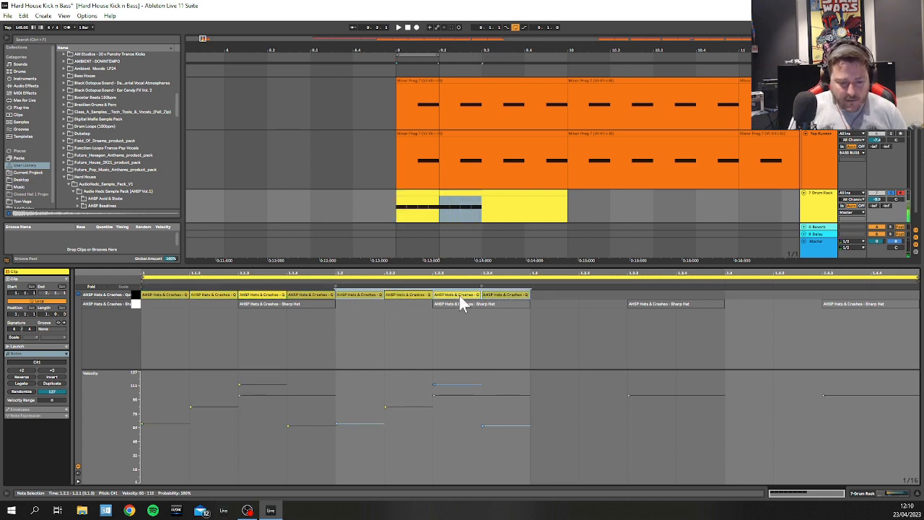
left_click(407, 294, "shift")
key("ctrl+d")
key("ctrl+d")
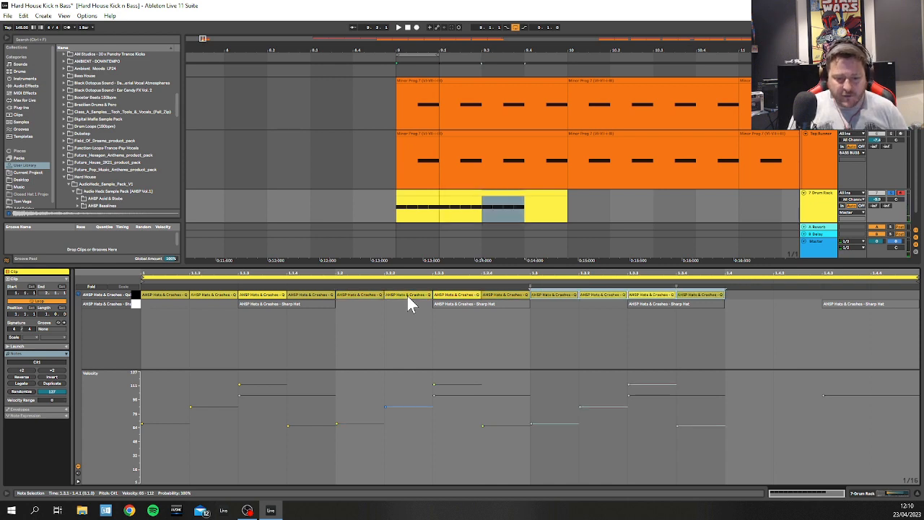
left_click(457, 233)
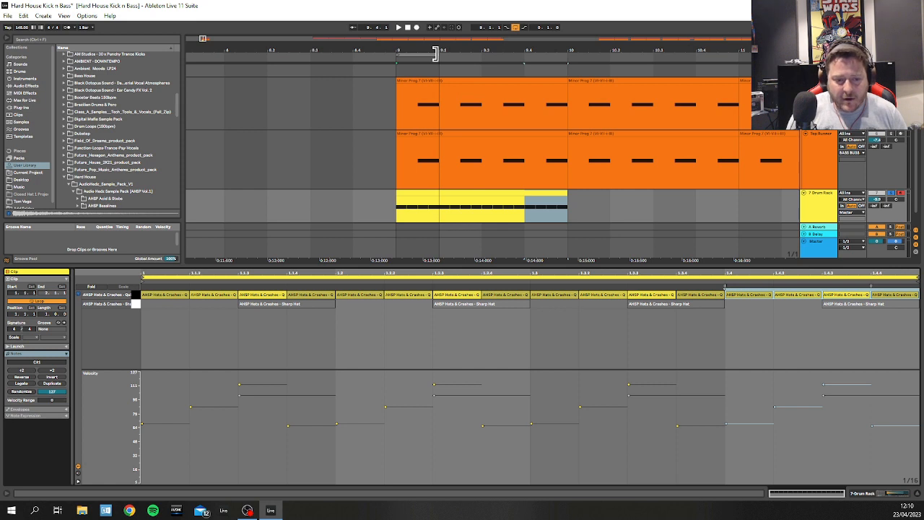
left_click_drag(436, 54, 555, 62)
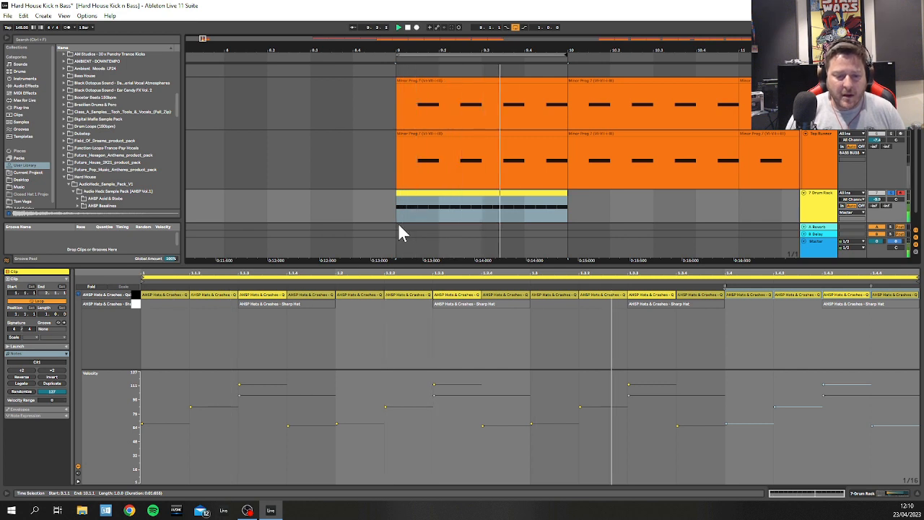
Step: Reactivate all Sharp Hat notes to audition them together with the Quick Tap pattern
left_click_drag(236, 309, 893, 325)
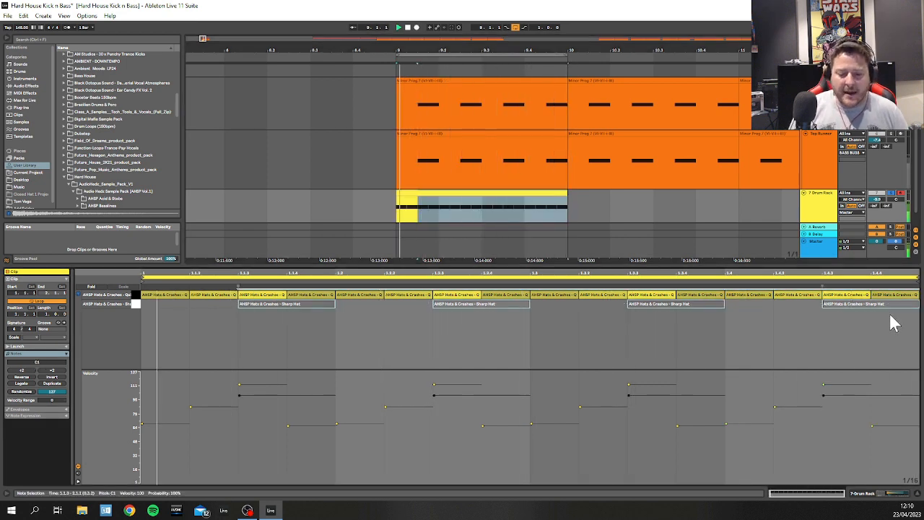
key("0")
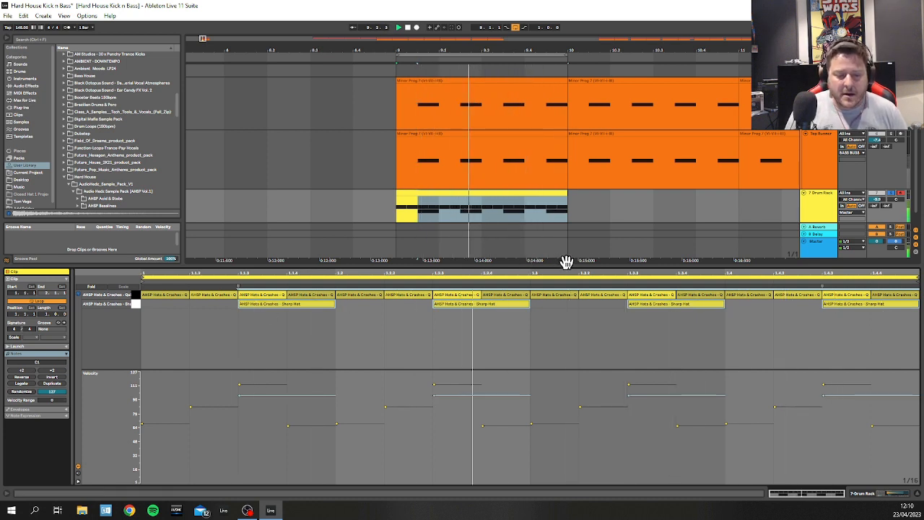
left_click(433, 314)
Step: Switch the Quick Tap sampler to Classic mode and shorten its envelope to about 39 ms decay, -4.1 dB sustain and 23 ms release
left_click(816, 208)
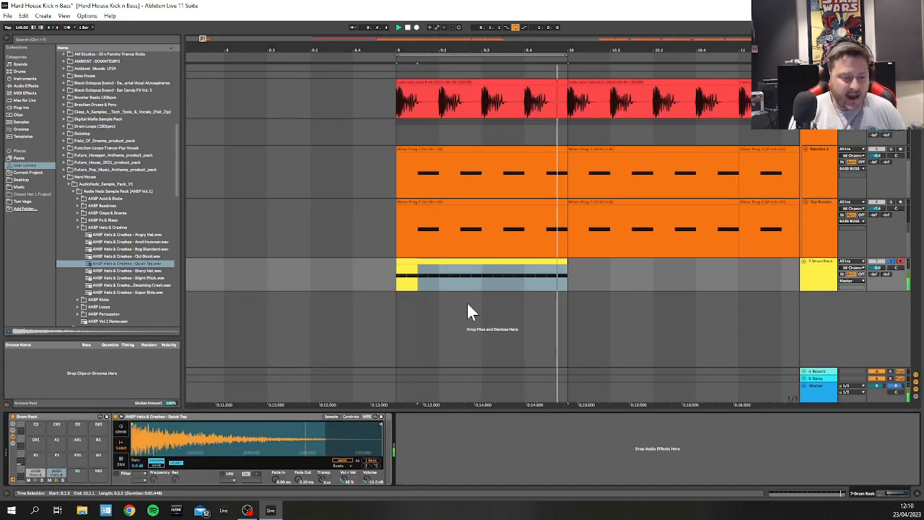
left_click(56, 471)
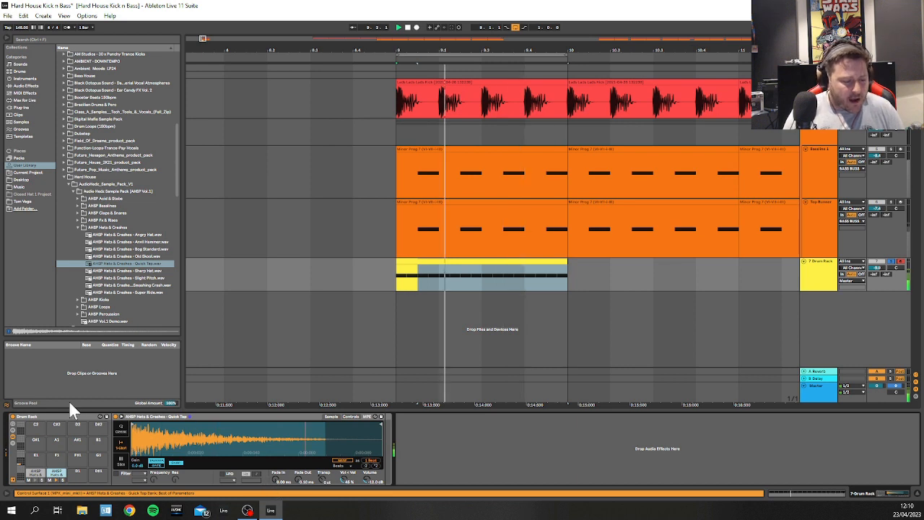
left_click(120, 429)
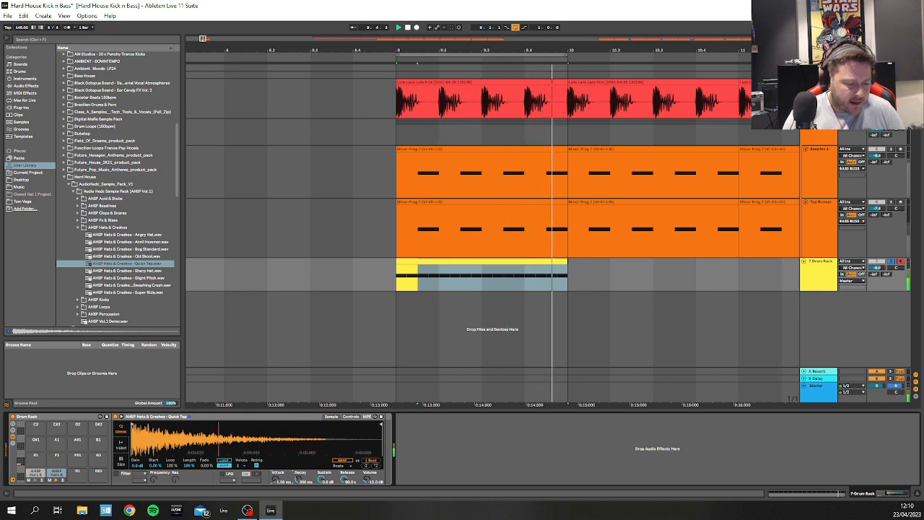
left_click_drag(320, 479, 345, 516)
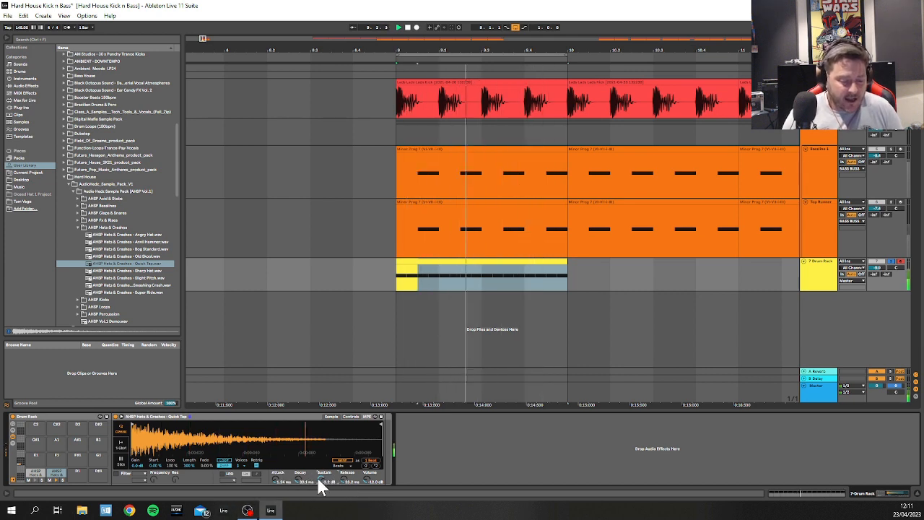
mouse_move(321, 479)
left_mouse_down()
mouse_move(321, 492)
mouse_move(321, 482)
left_mouse_up()
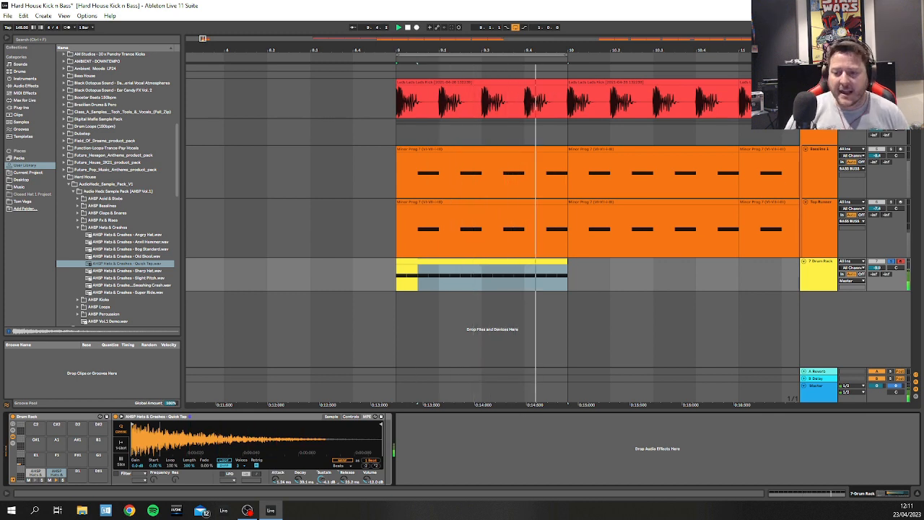
Step: Reopen the Drum Rack MIDI clip in the note editor
left_click(822, 267)
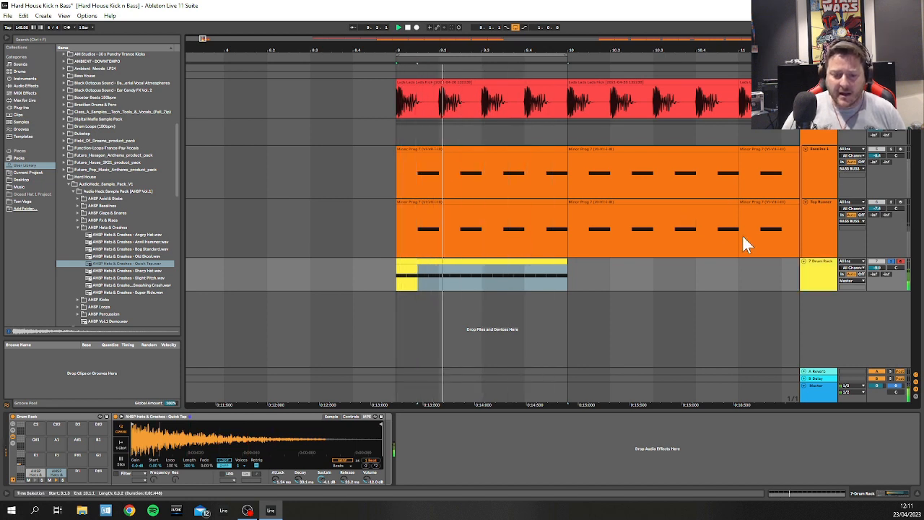
left_click(817, 287)
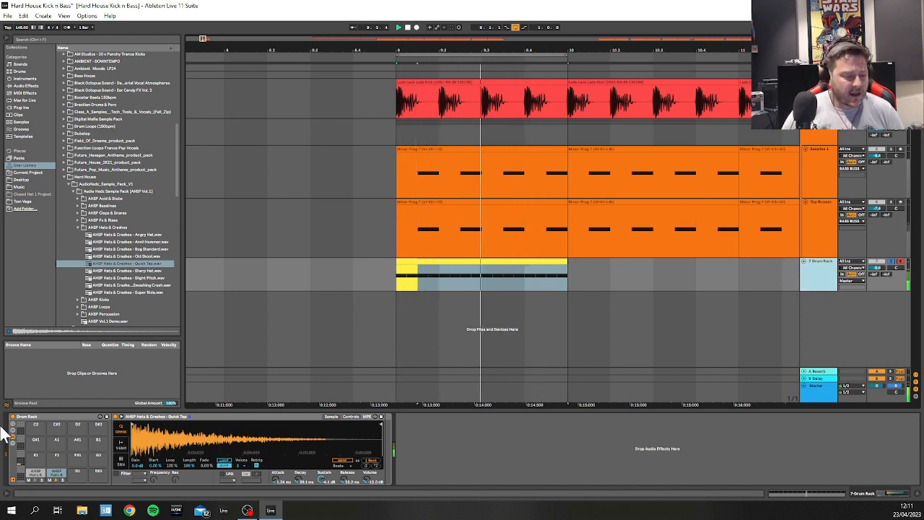
left_click(426, 263)
left_click(422, 256)
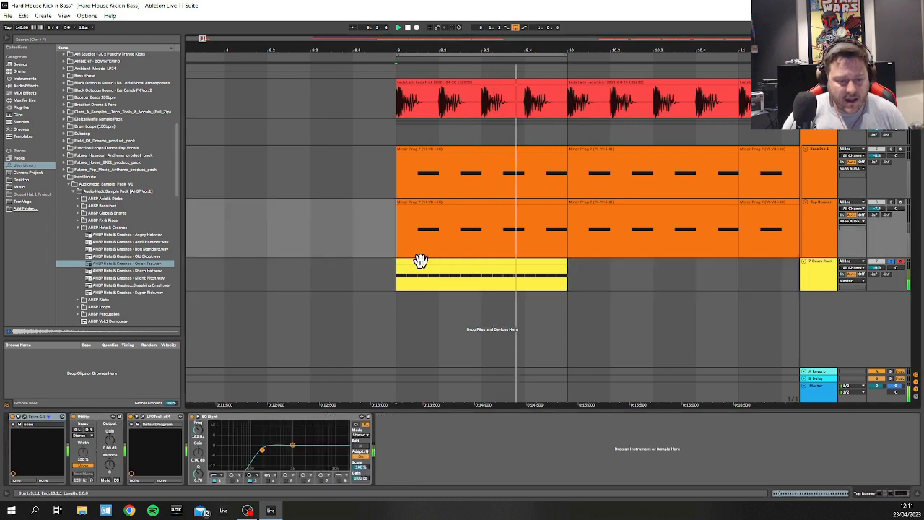
double_click(421, 261)
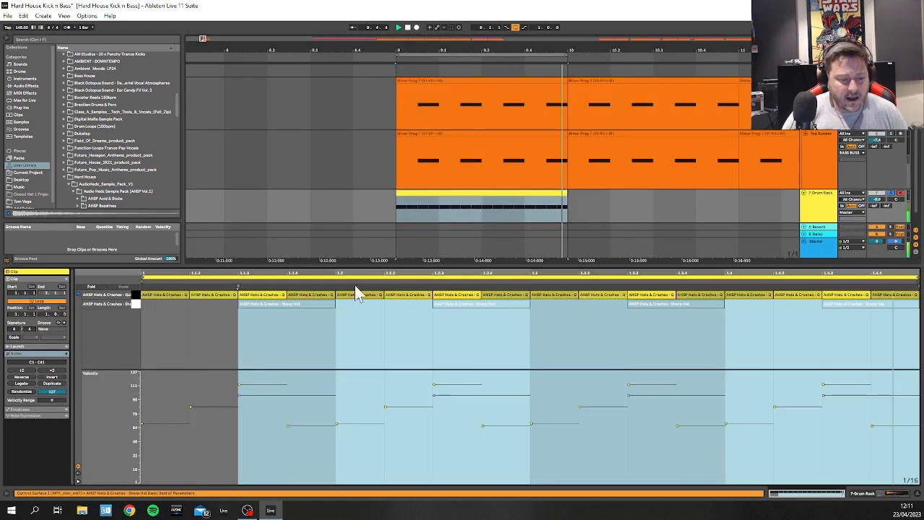
Step: Select the Quick Tap note on each of the four downbeats and lower their velocities together to 41
left_click(150, 423)
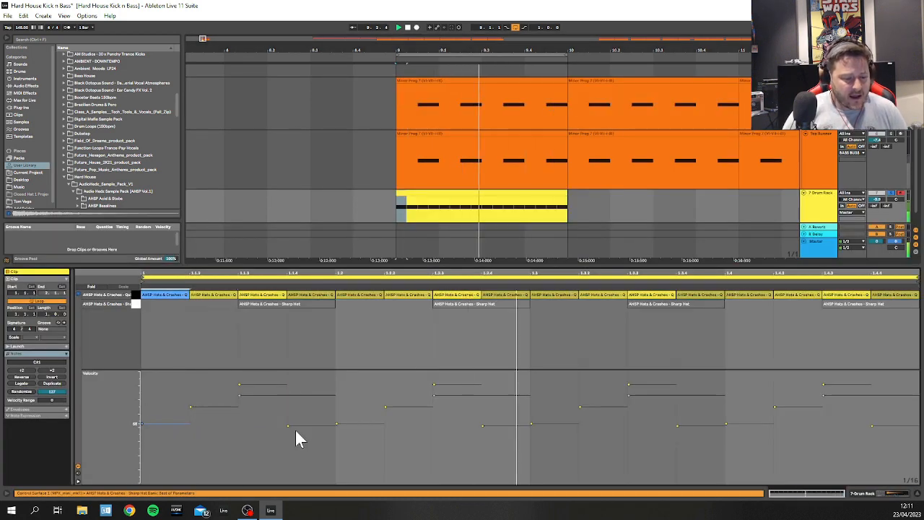
left_click(354, 296, "shift")
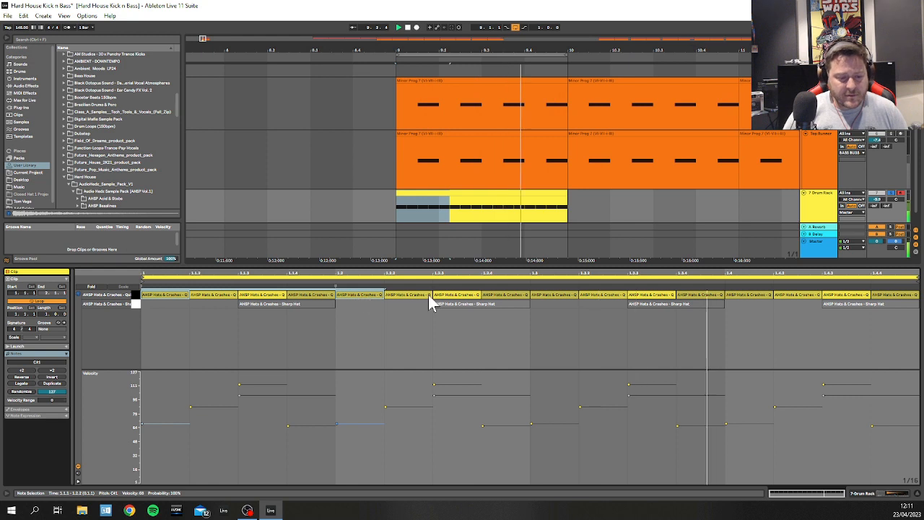
left_click(165, 296)
left_click(349, 296, "shift")
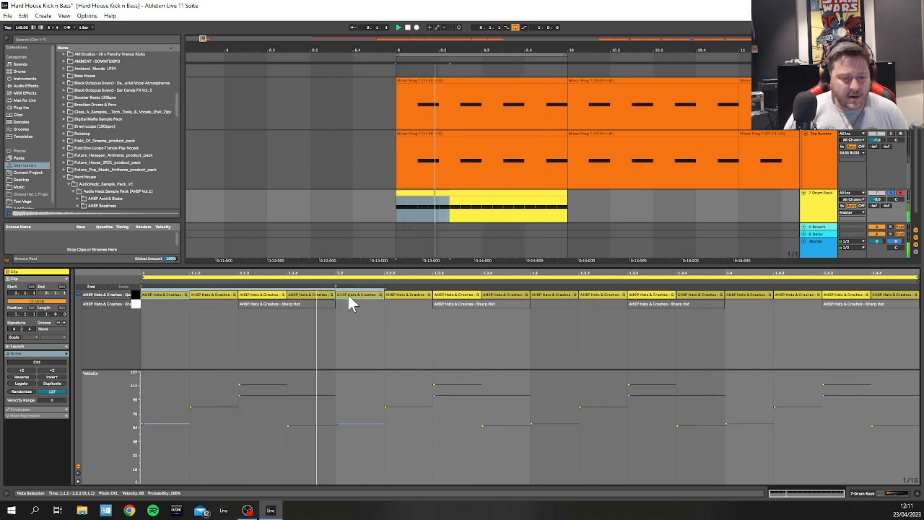
left_click(567, 296, "shift")
left_click(762, 298, "shift")
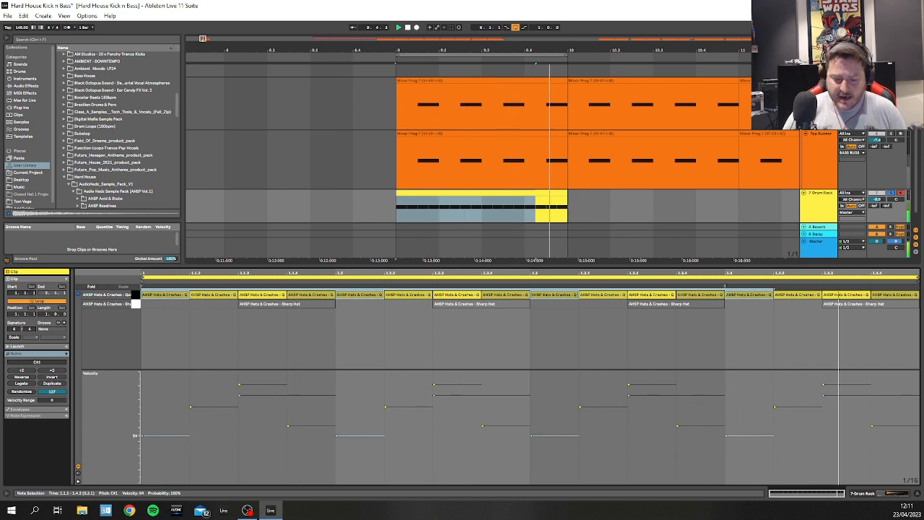
left_click_drag(726, 436, 726, 440)
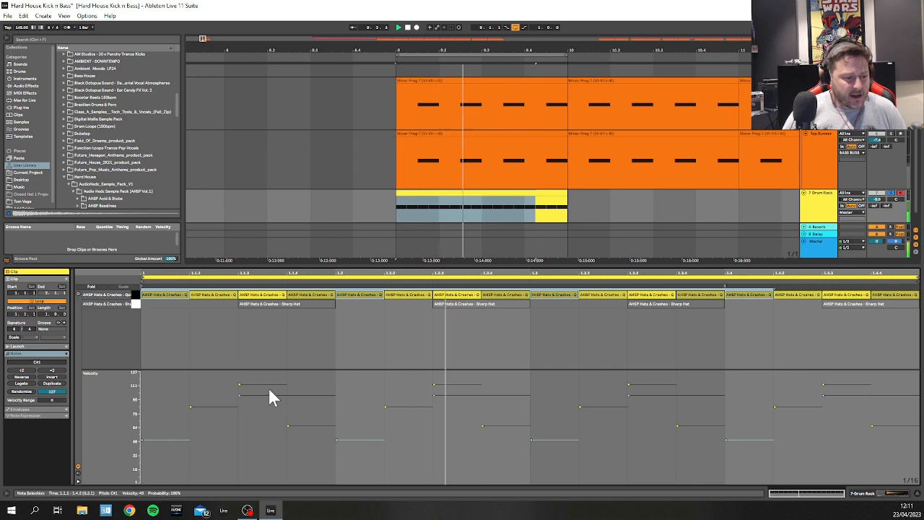
left_click_drag(142, 439, 142, 446)
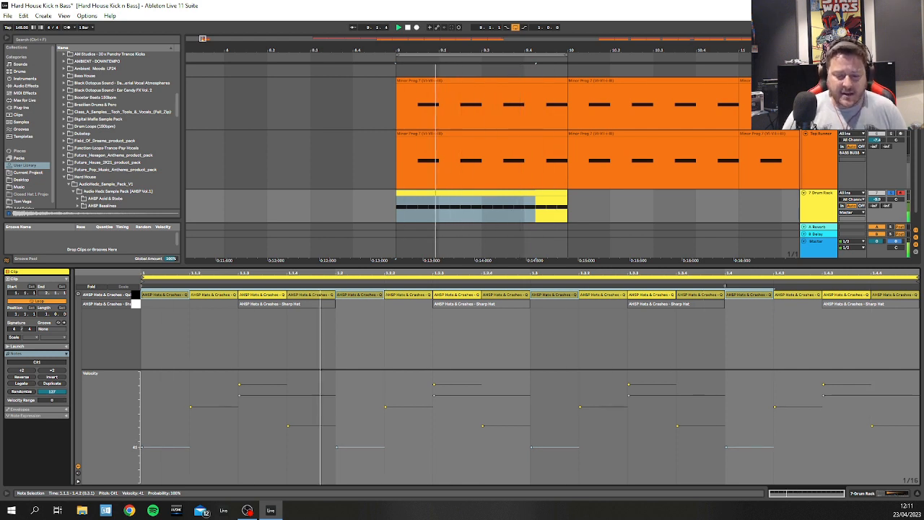
left_click_drag(142, 446, 143, 447)
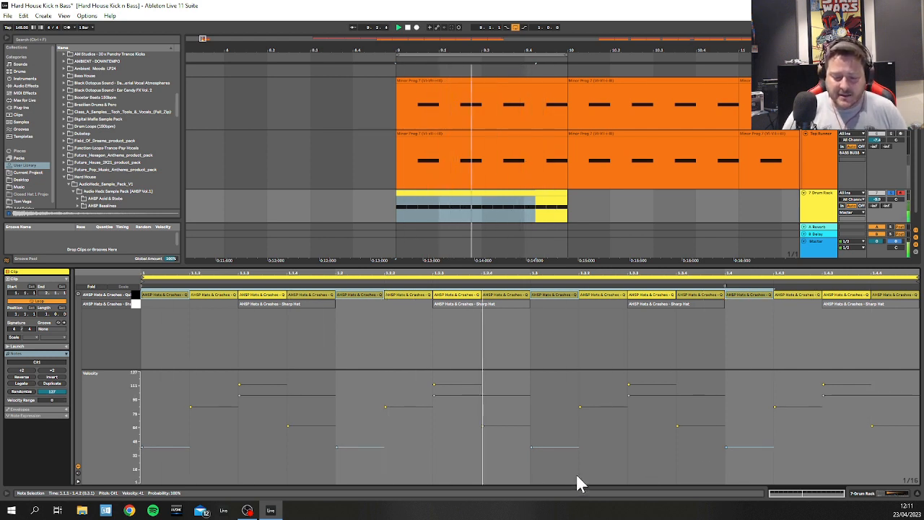
left_click(207, 296)
left_click(401, 295)
left_click(553, 296, "shift")
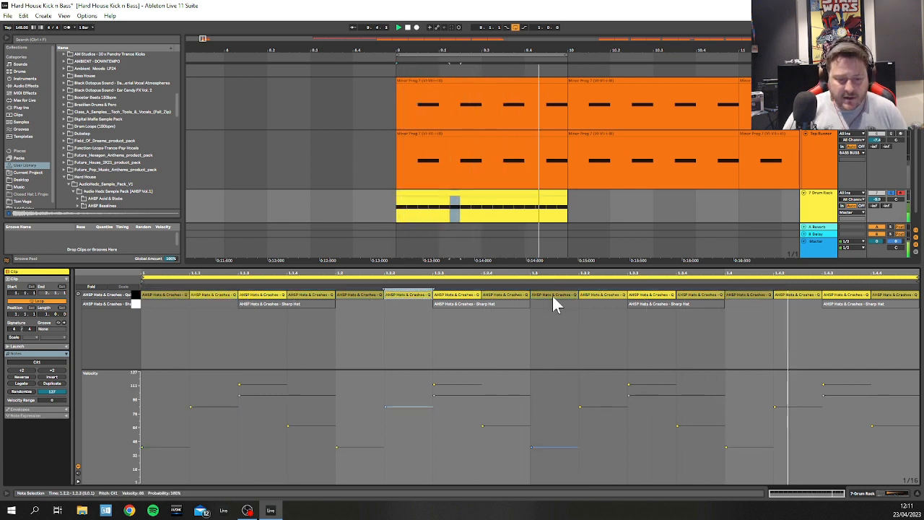
left_click(787, 294)
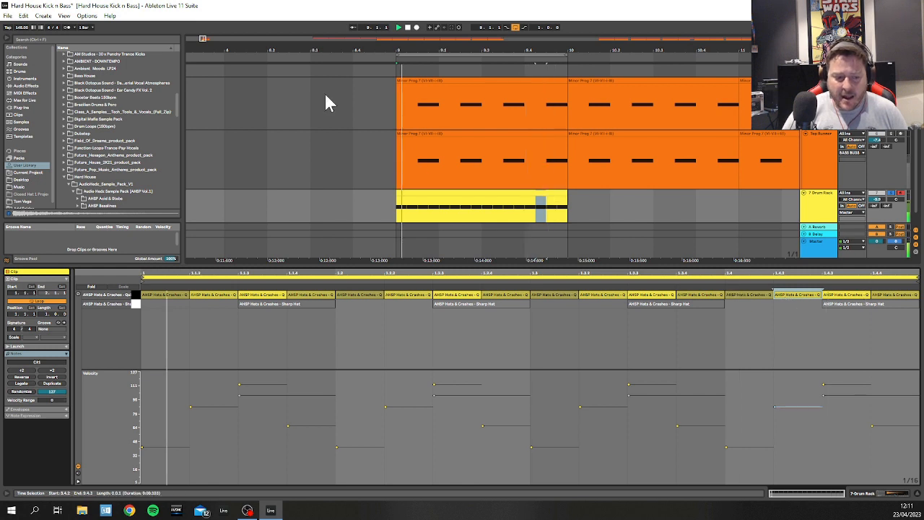
Step: Shorten the loop to the first beat and lower its second Quick Tap note's velocity to 74 during playback
left_click_drag(563, 55, 439, 54)
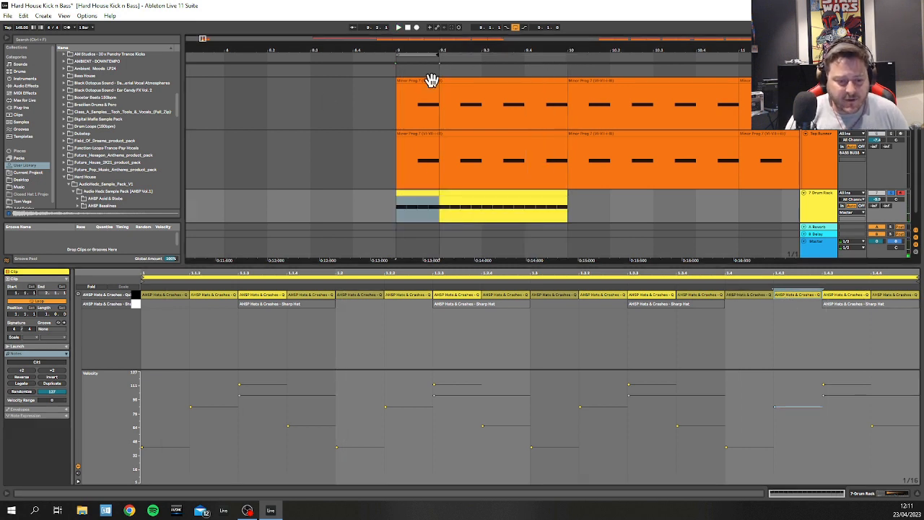
left_click(168, 293)
left_click(205, 294, "shift")
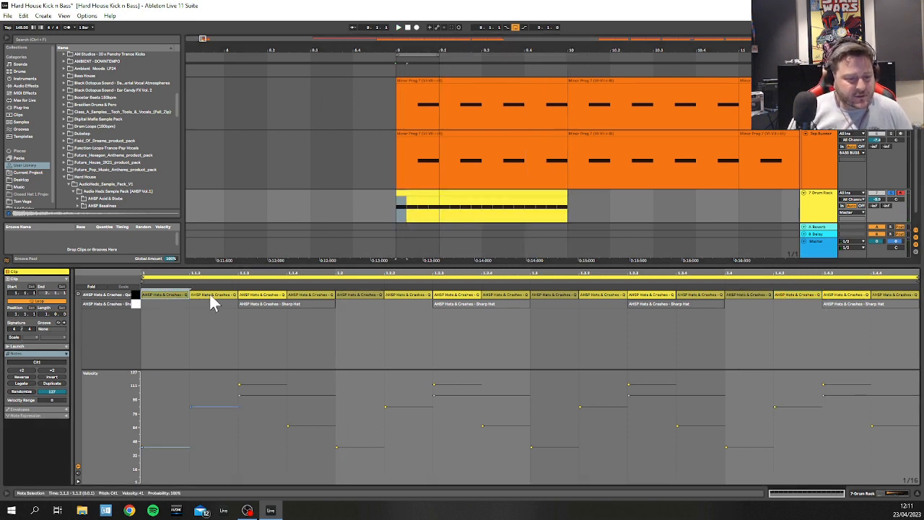
key("space")
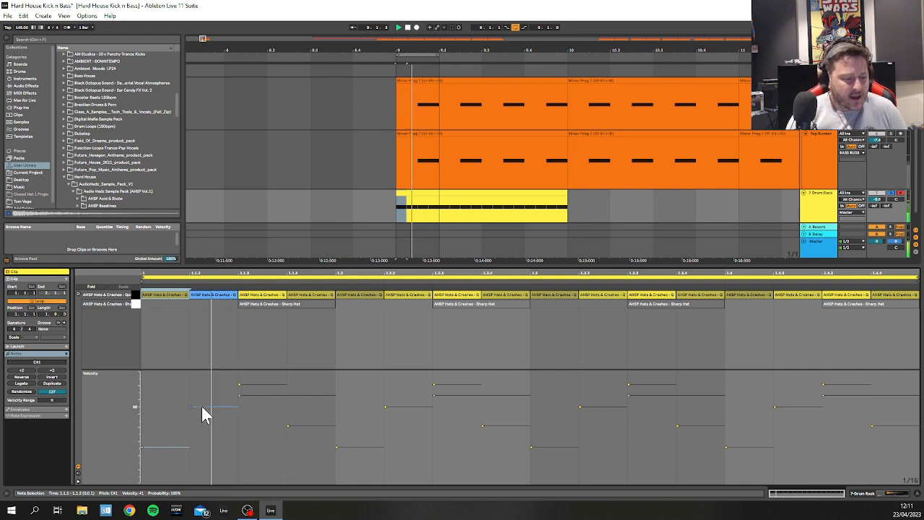
left_click_drag(204, 407, 203, 418)
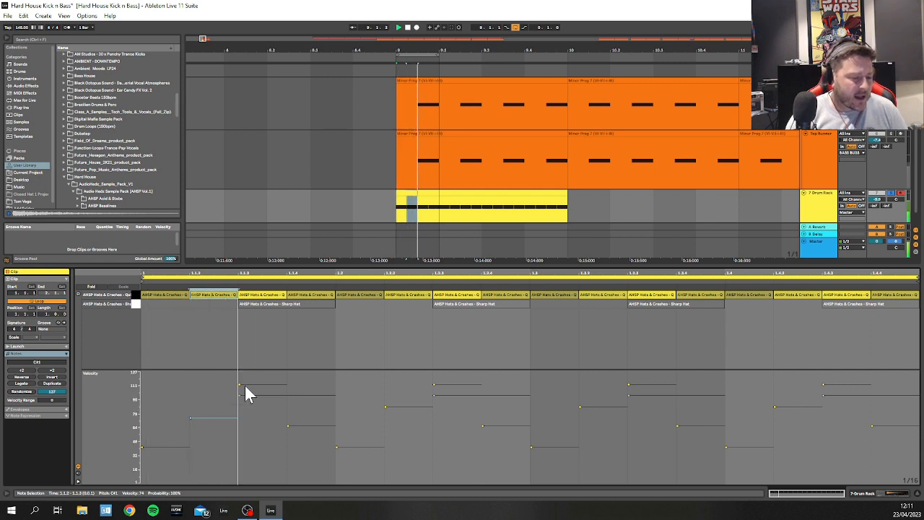
Step: Set the first beat's third Quick Tap velocity to 107, lower the fourth note's velocity slightly, and stop playback
left_click_drag(244, 384, 243, 390)
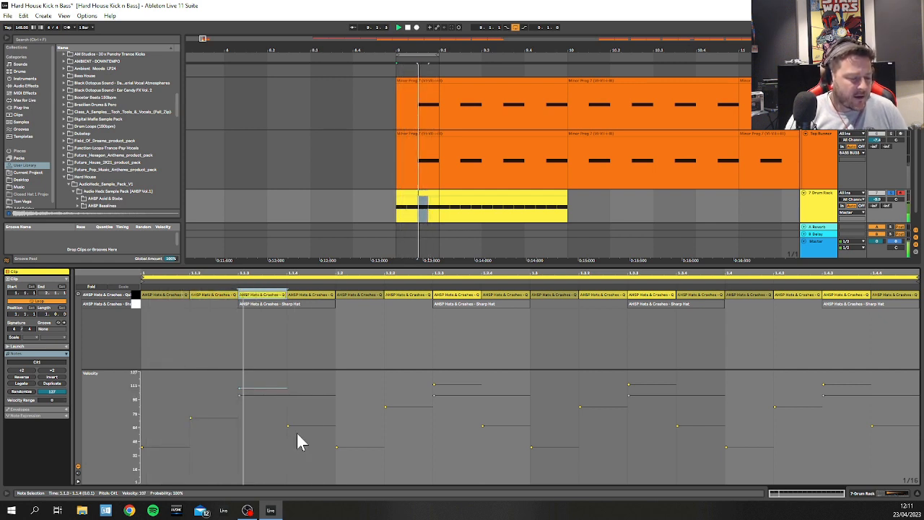
mouse_move(296, 431)
left_mouse_down()
mouse_move(296, 442)
mouse_move(296, 434)
left_mouse_up()
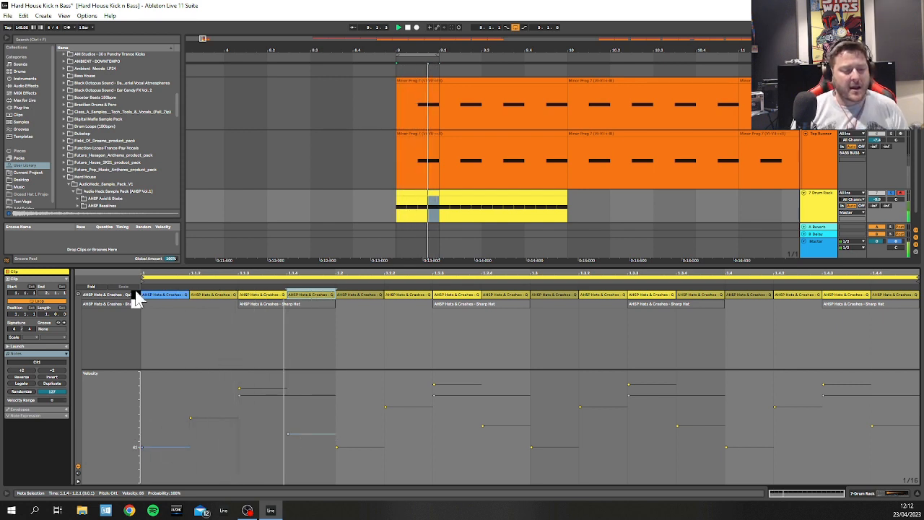
key("space")
Step: Select the four Quick Tap notes of the first beat and duplicate them across the remaining three beats
left_click(160, 297)
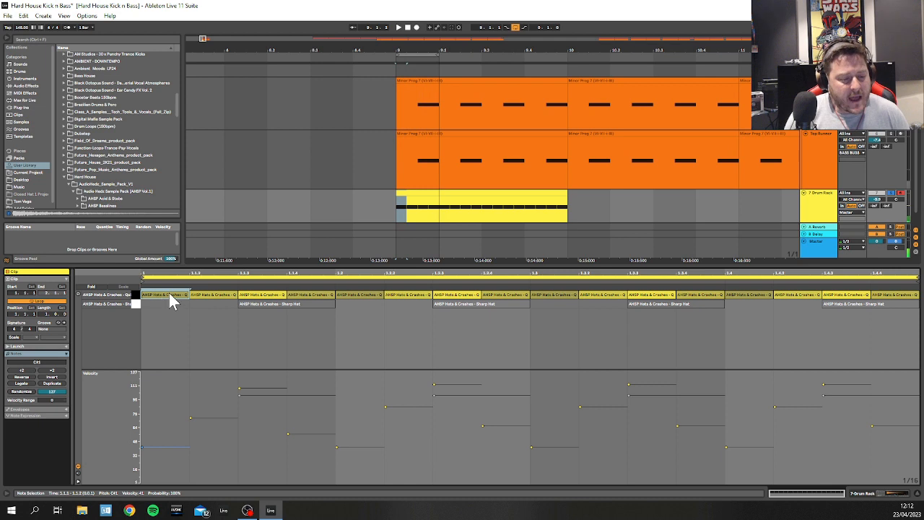
left_click(306, 293, "shift")
left_click(245, 294, "shift")
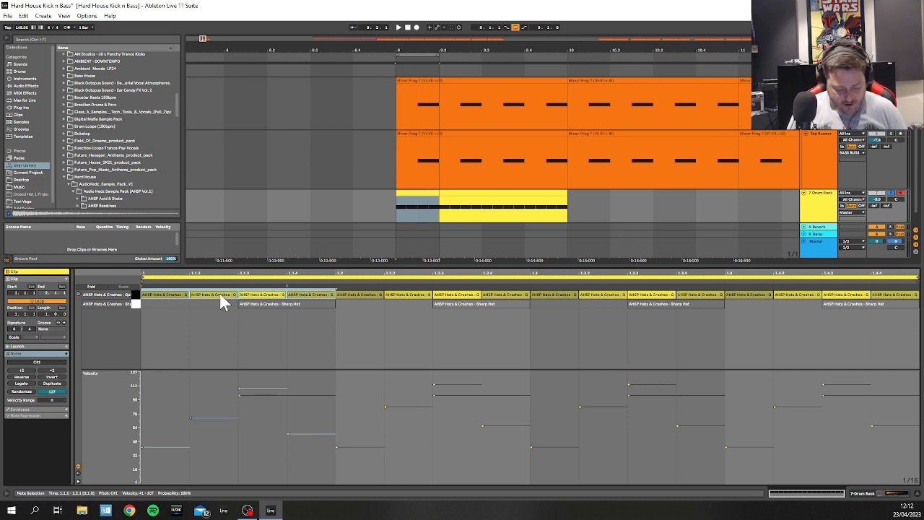
key("ctrl+d")
key("ctrl+d")
key("ctrl+d")
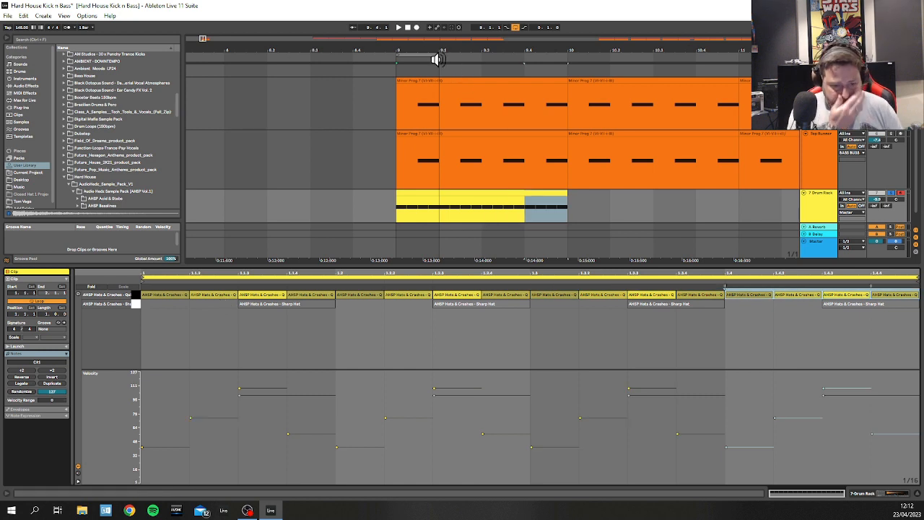
Step: Play the one-beat loop briefly, then extend the arrangement loop to cover the full bar
mouse_move(436, 56)
left_mouse_down()
mouse_move(553, 58)
mouse_move(428, 60)
left_mouse_up()
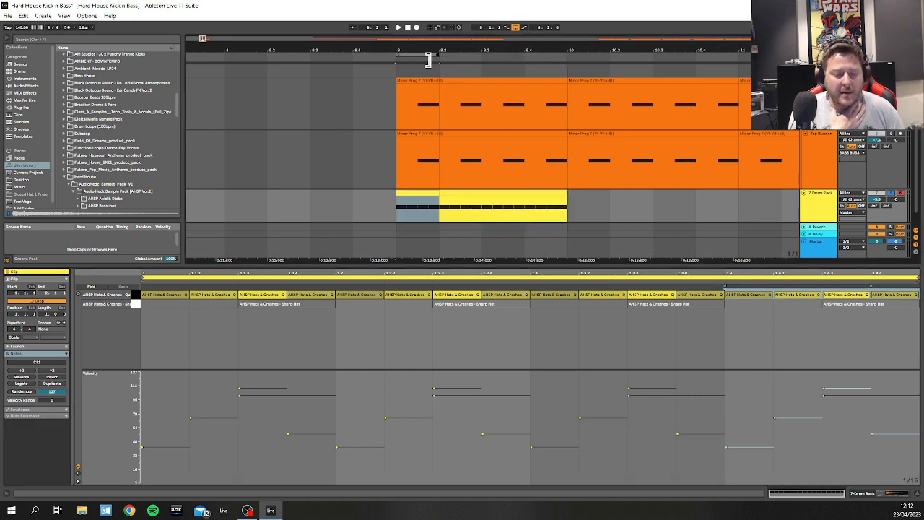
key("space")
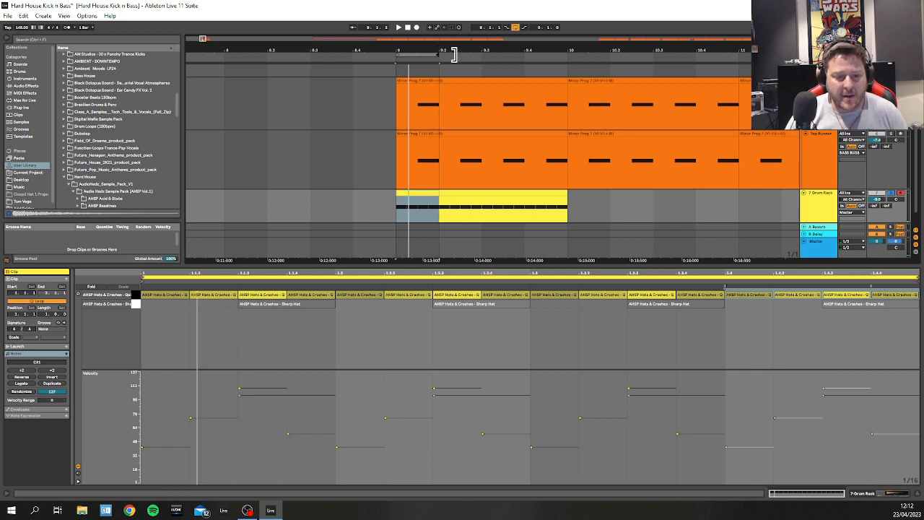
left_click_drag(454, 56, 551, 61)
Step: Reactivate all four muted offbeat Sharp Hat notes and start playback
left_click(284, 306)
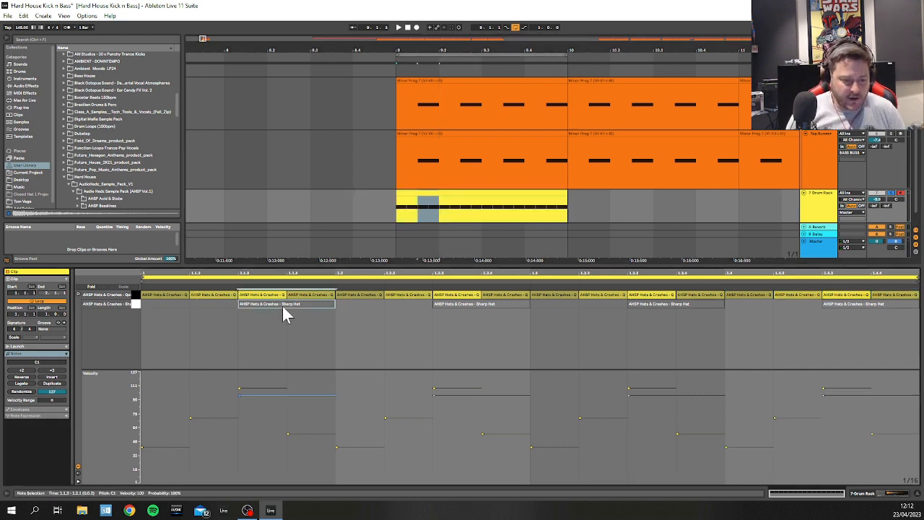
left_click_drag(189, 301, 921, 335)
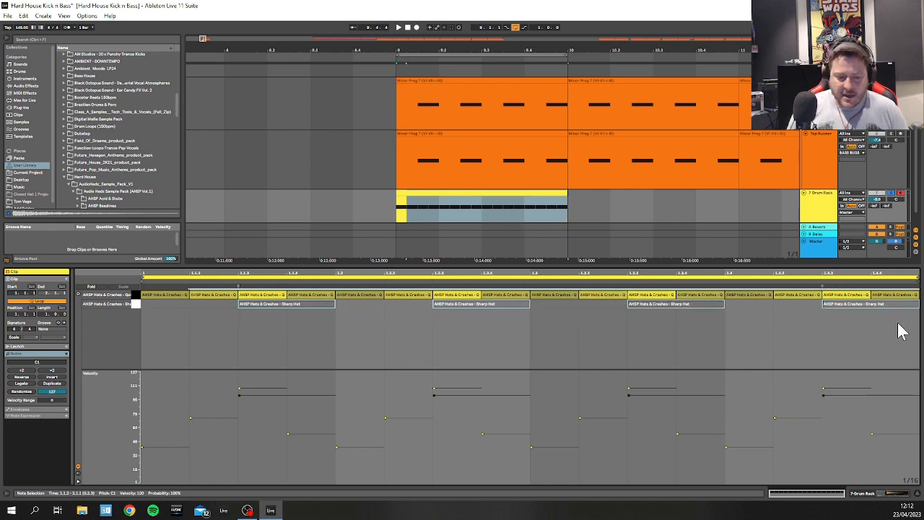
key("0")
key("space")
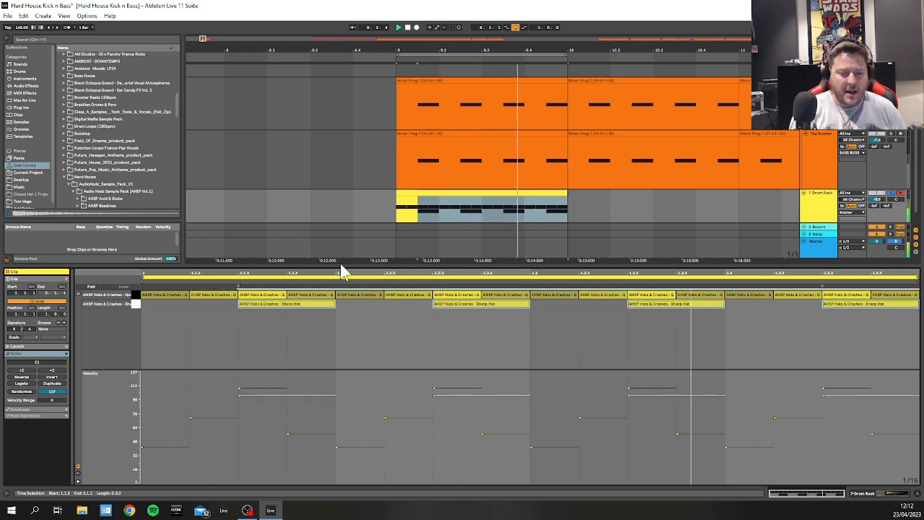
Step: Show the Drum Rack devices, then raise the Quick Tap sampler's volume and adjust its sustain during playback
key("shift+Tab")
left_click(449, 261)
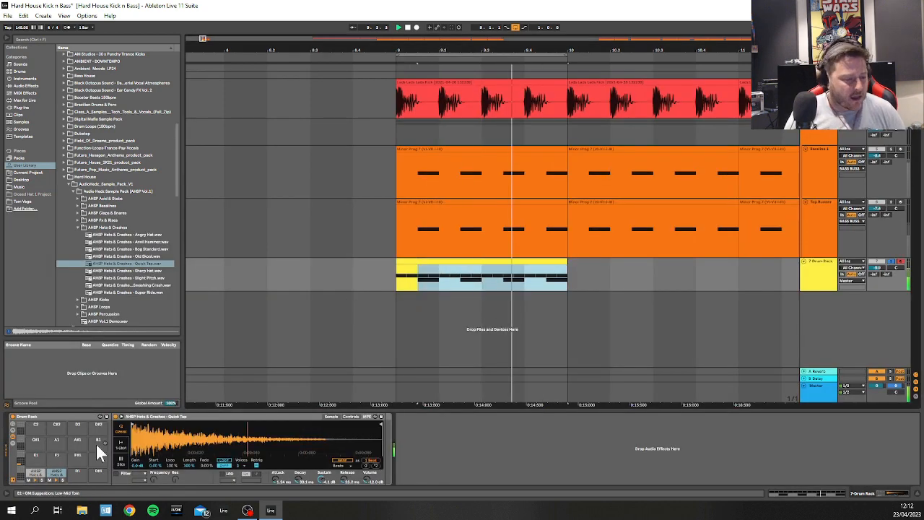
left_click(52, 477)
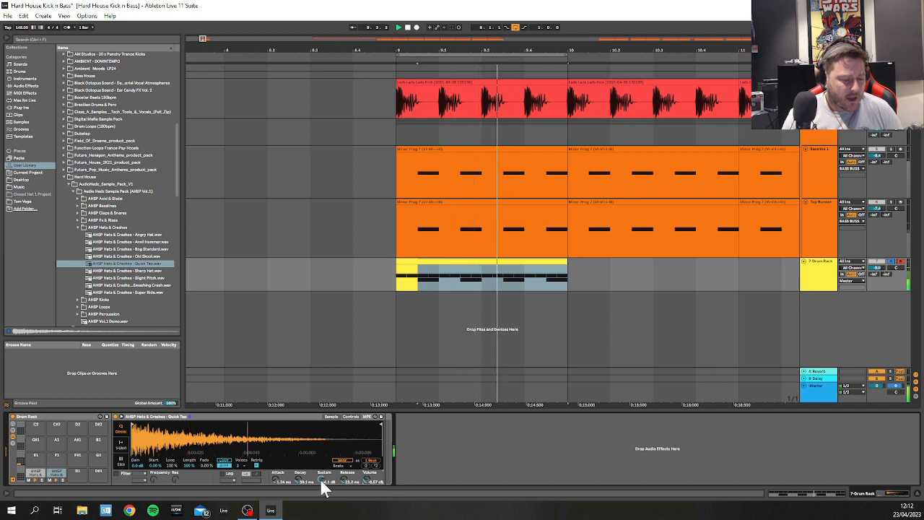
mouse_move(321, 481)
left_mouse_down()
mouse_move(321, 491)
mouse_move(321, 475)
left_mouse_up()
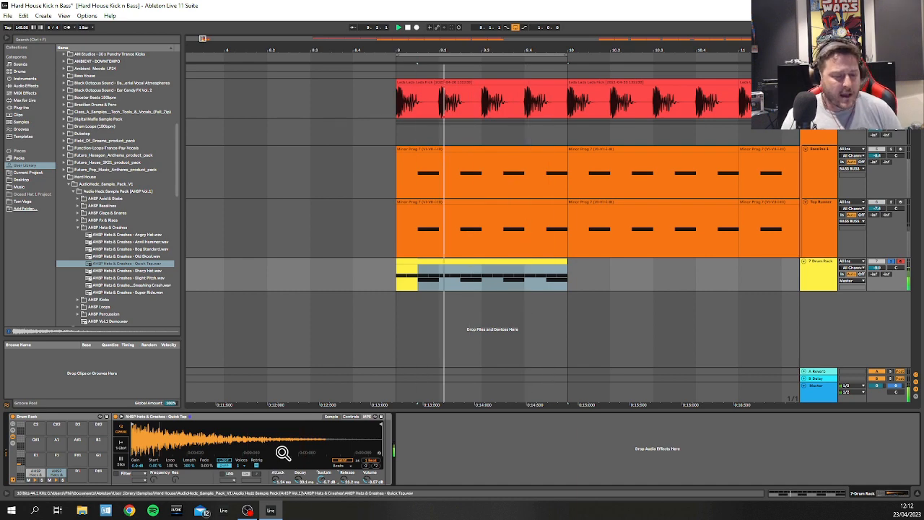
double_click(477, 260)
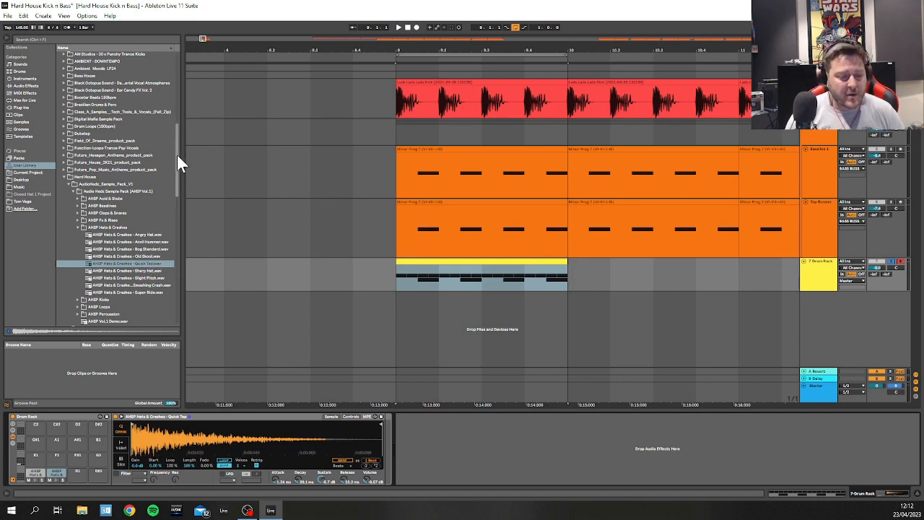
left_click(435, 261)
double_click(435, 261)
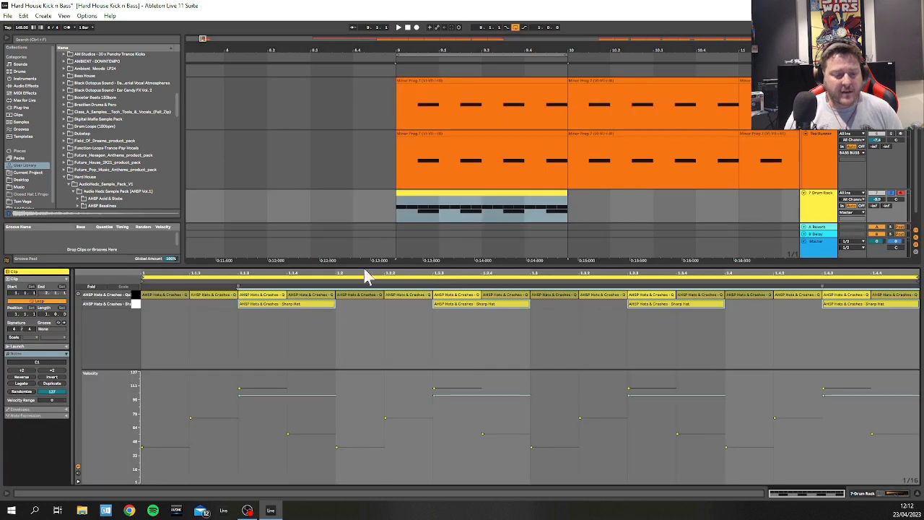
key("shift+Tab")
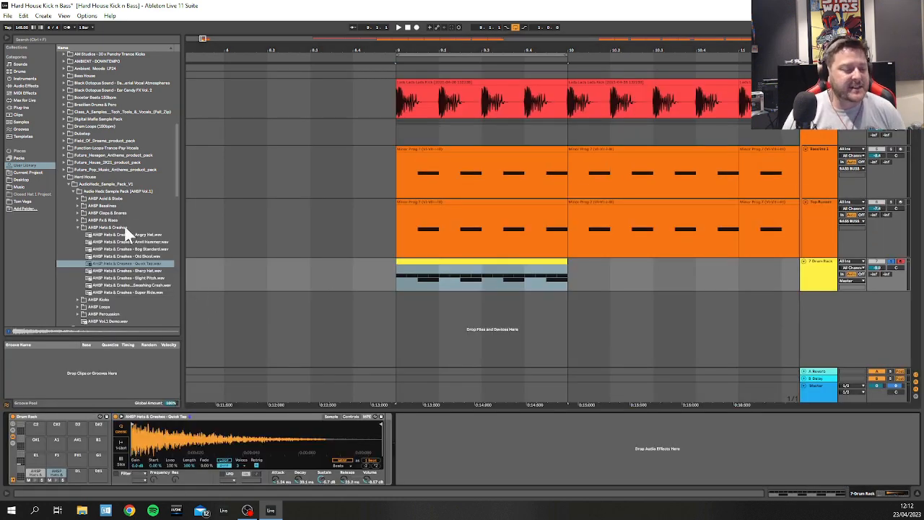
Step: Audition the Anvil Hammer, Quick Tap and Slight Pitch samples in the AHSP Hats & Crashes folder
left_click(142, 242)
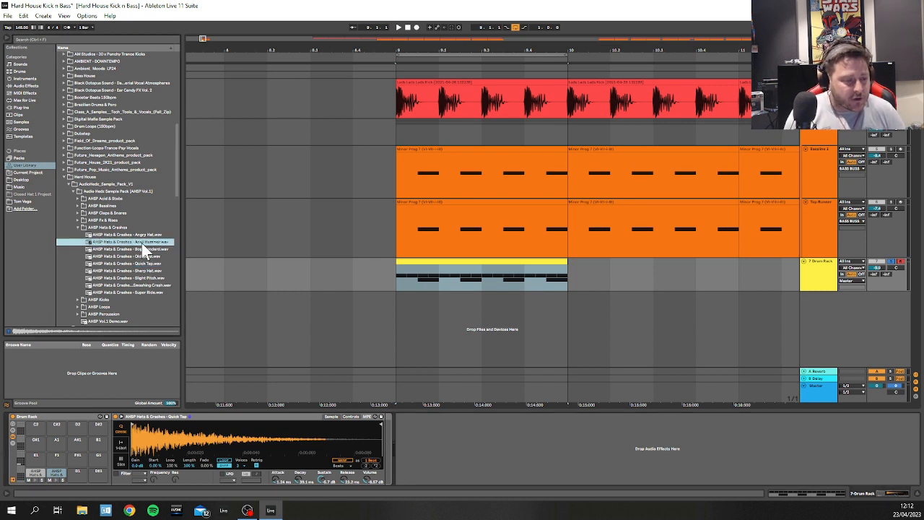
left_click(130, 263)
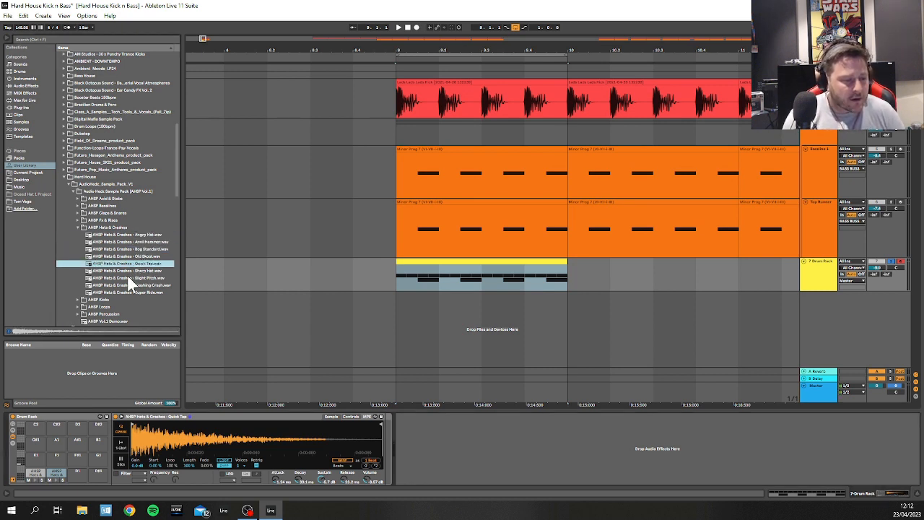
left_click(127, 277)
Step: Expand the AHSP Percussion folder and audition its samples one by one
scroll(83, 273, "down", 1)
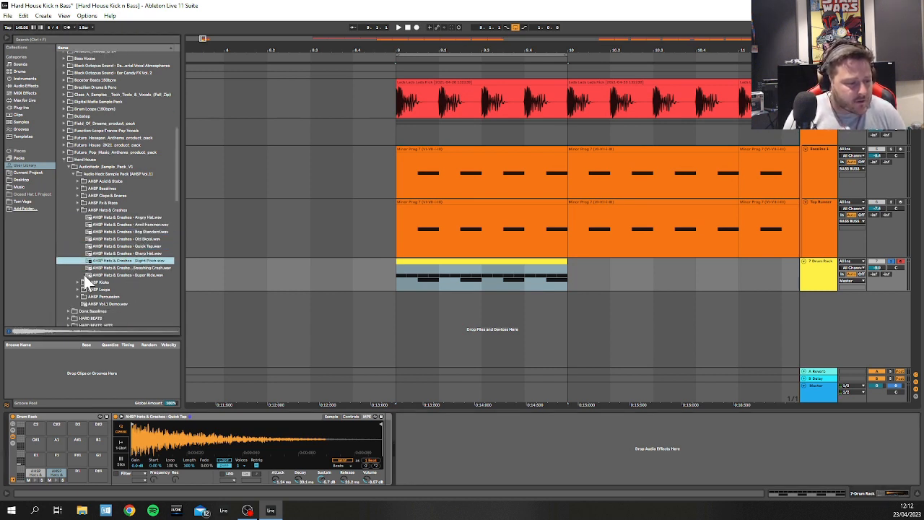
left_click(74, 297)
left_click(107, 246)
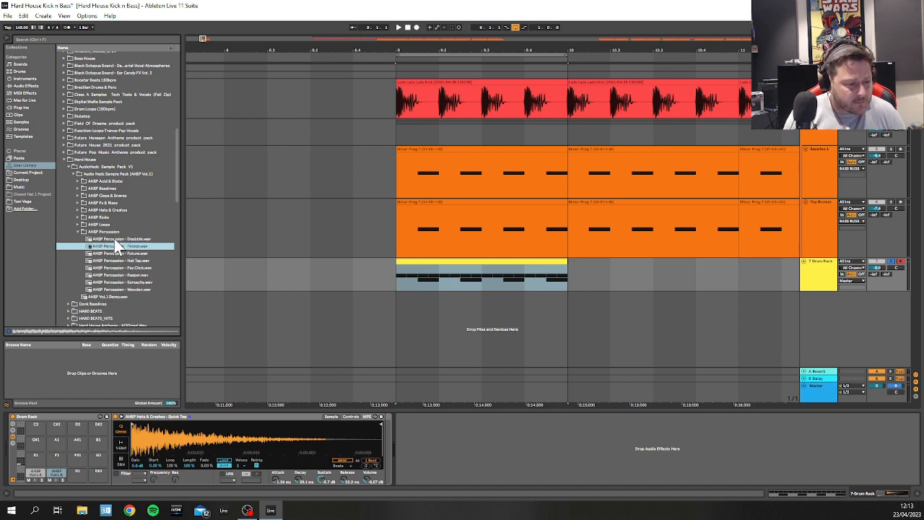
left_click(114, 239)
left_click(111, 253)
left_click(118, 261)
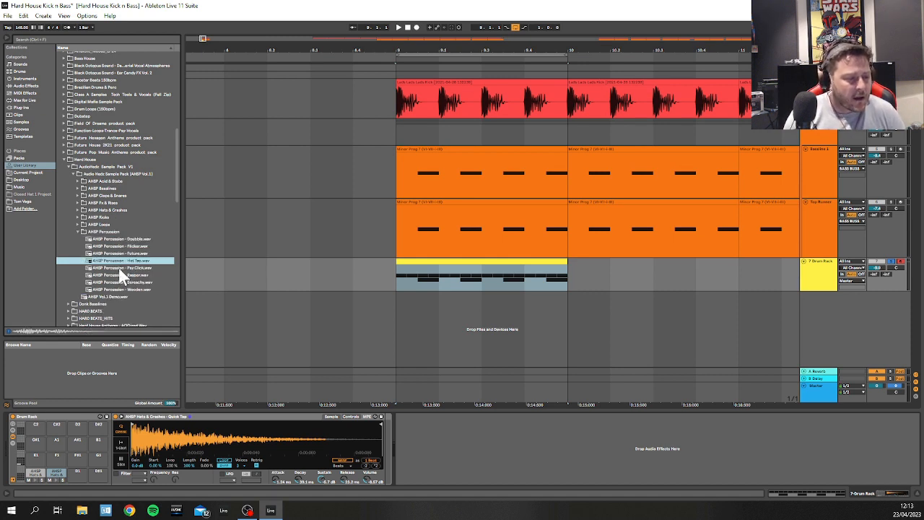
left_click(119, 268)
left_click(118, 275)
left_click(115, 282)
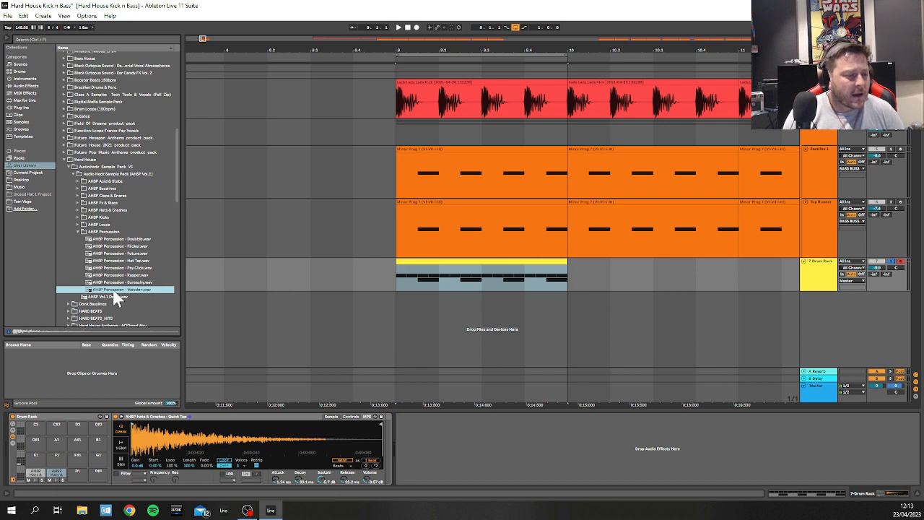
Step: Load AHSP Percussion - Wooden.wav onto the Drum Rack's D1 pad and reopen the MIDI clip in the note editor
left_click(128, 289)
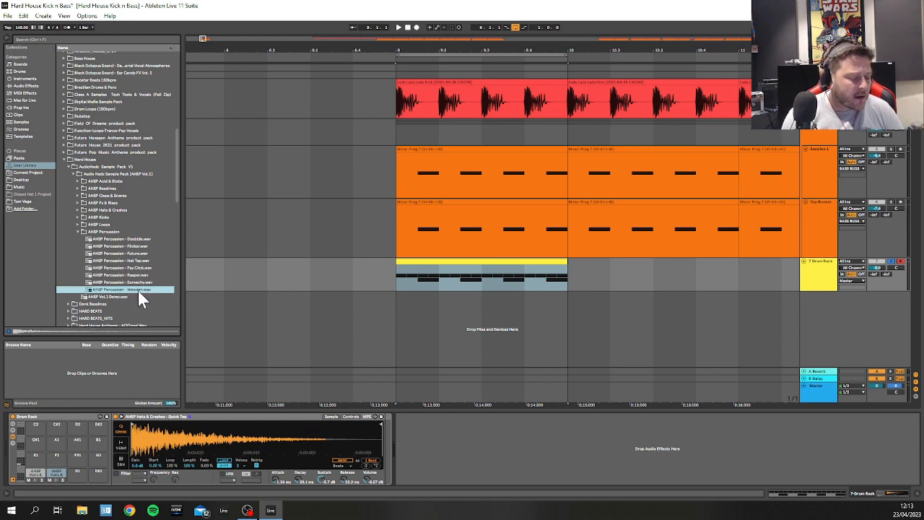
left_click_drag(141, 291, 81, 477)
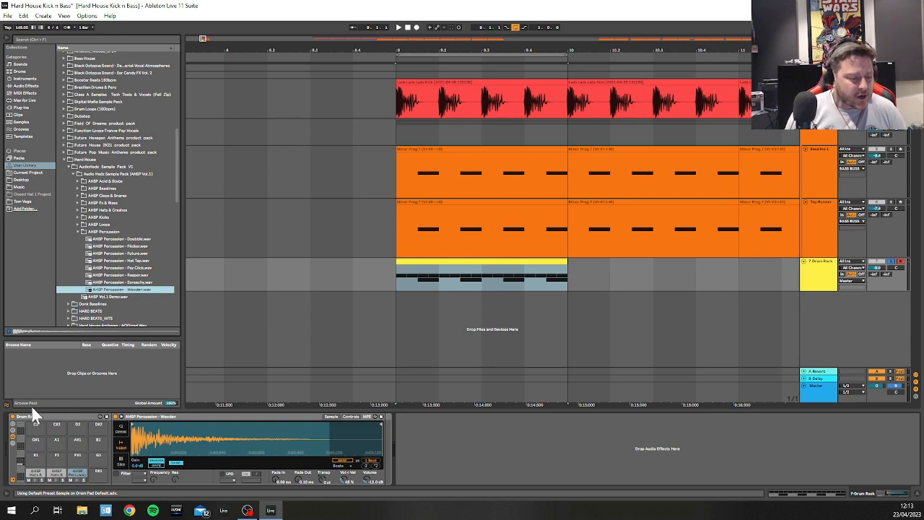
double_click(449, 260)
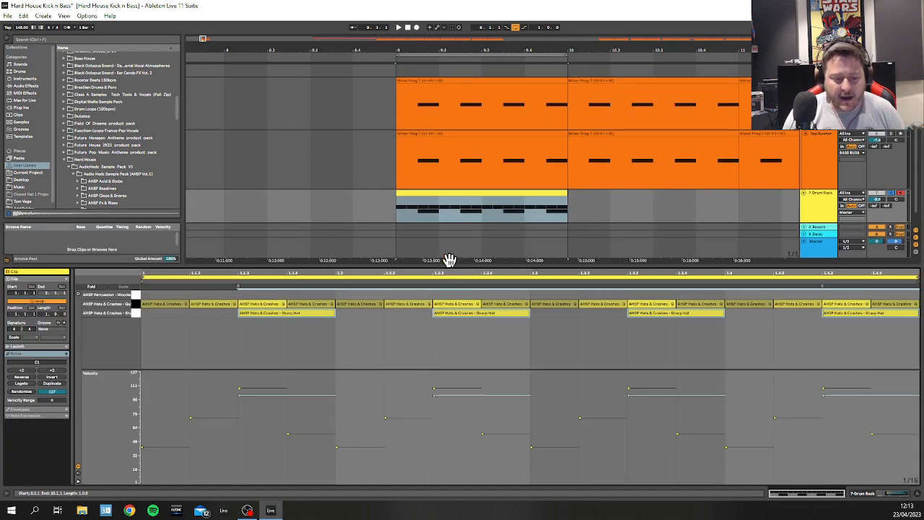
Step: Place 1/16 Wooden percussion notes at 1.1.3 and 1.2.3, trying the first one on beat 2 during playback
double_click(256, 296)
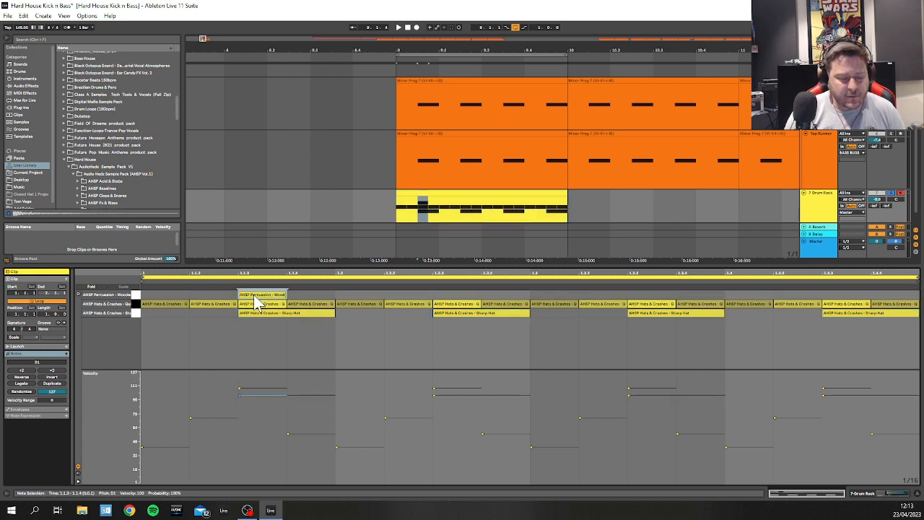
left_click_drag(263, 297, 349, 302)
key("space")
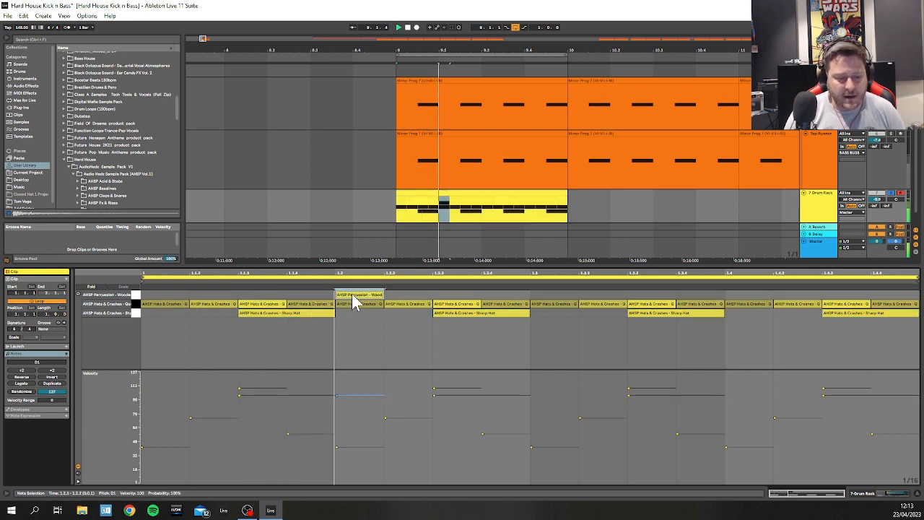
double_click(459, 294)
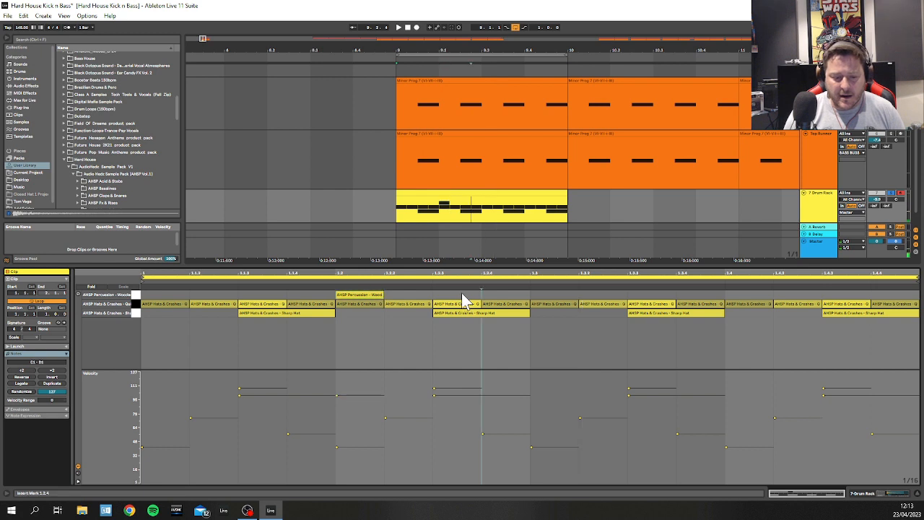
left_click_drag(357, 293, 256, 314)
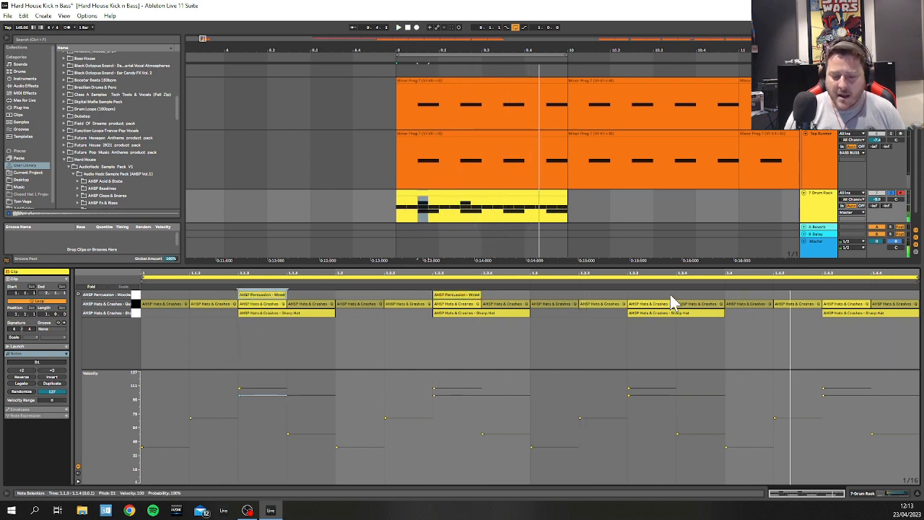
Step: Add Wooden percussion notes at 1.3 and 1.4.3, undoing a small nudge of the beat 3 note
double_click(734, 295)
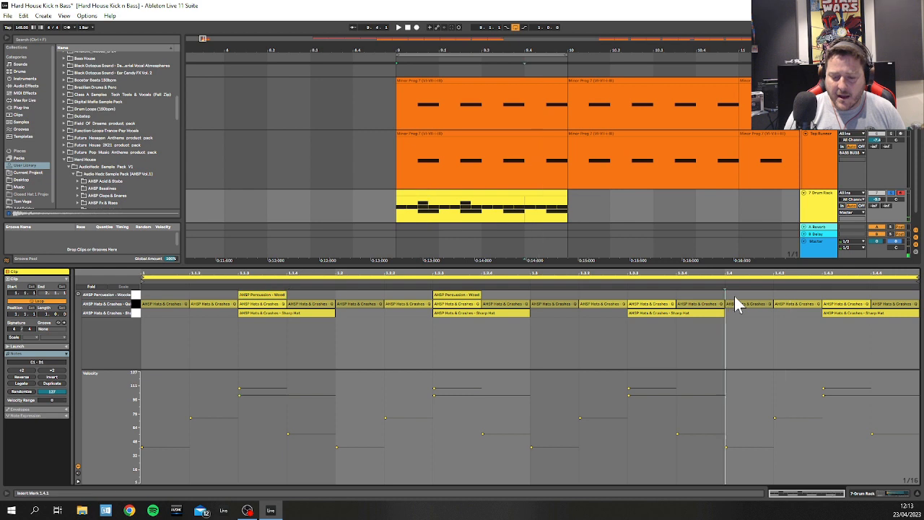
double_click(538, 295)
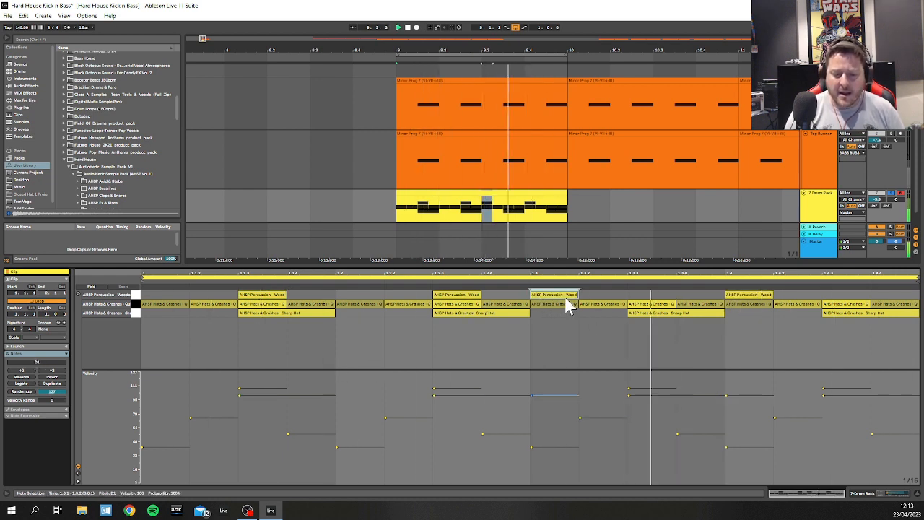
left_click(755, 297, "shift")
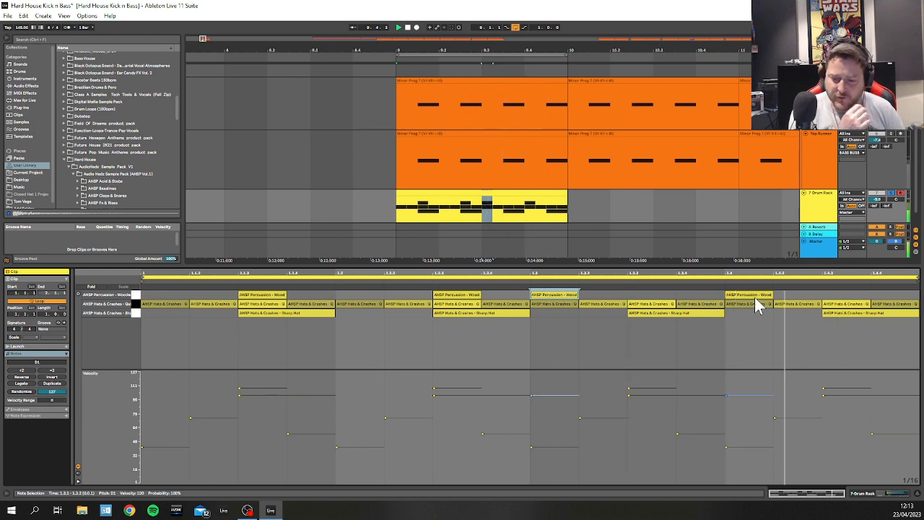
left_click_drag(755, 299, 852, 301)
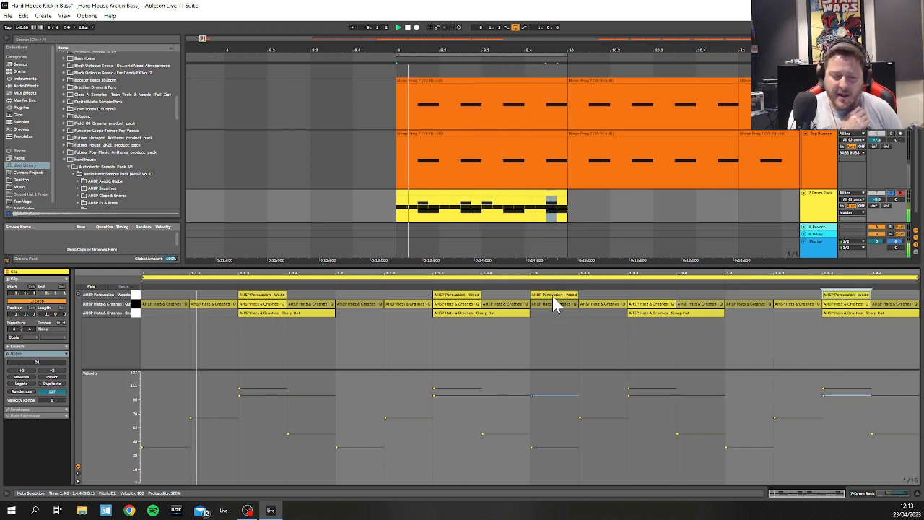
left_click_drag(553, 297, 552, 299)
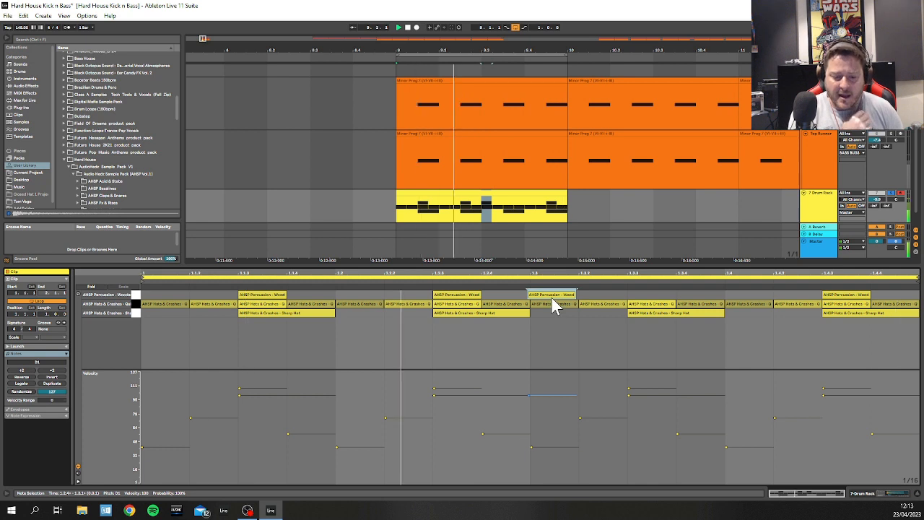
key("ctrl+z")
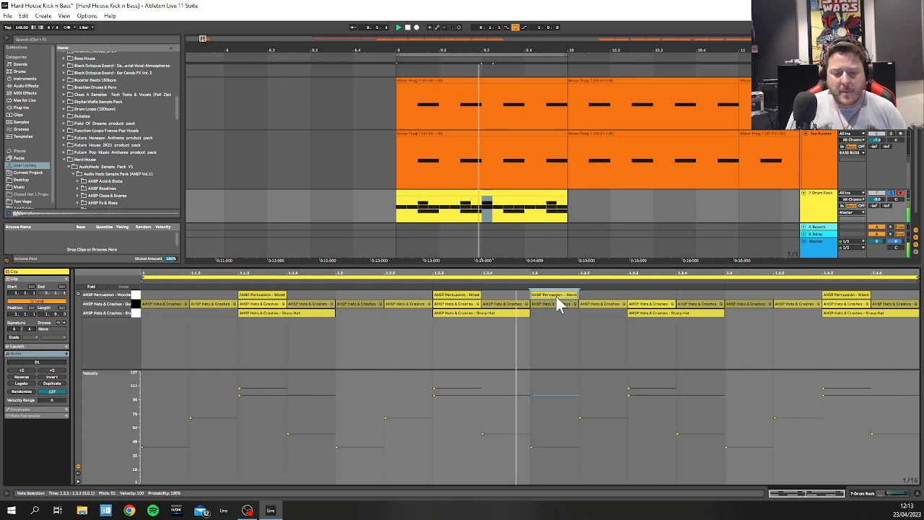
Step: Try the Wooden pattern without the 1.2.3 note, adding a note at 1.1.1 and removing it again
left_click(472, 296, "shift")
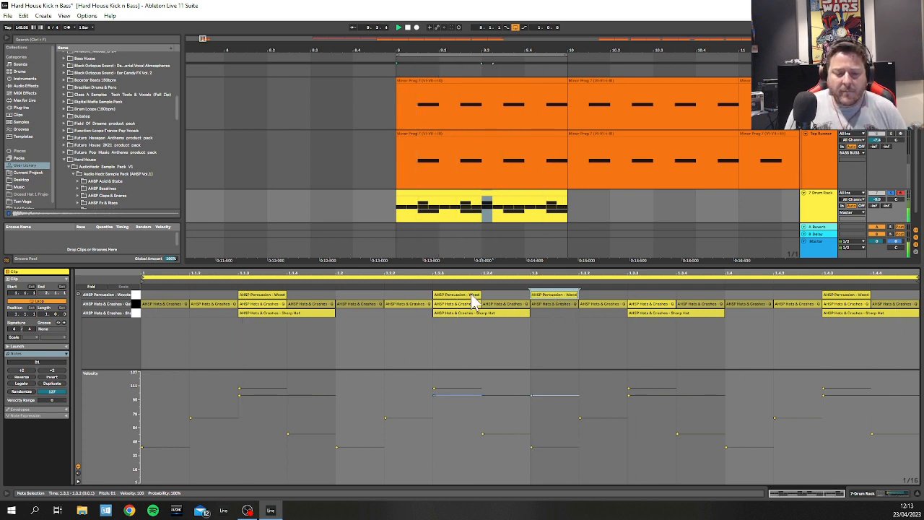
left_click(477, 297)
left_click(849, 302)
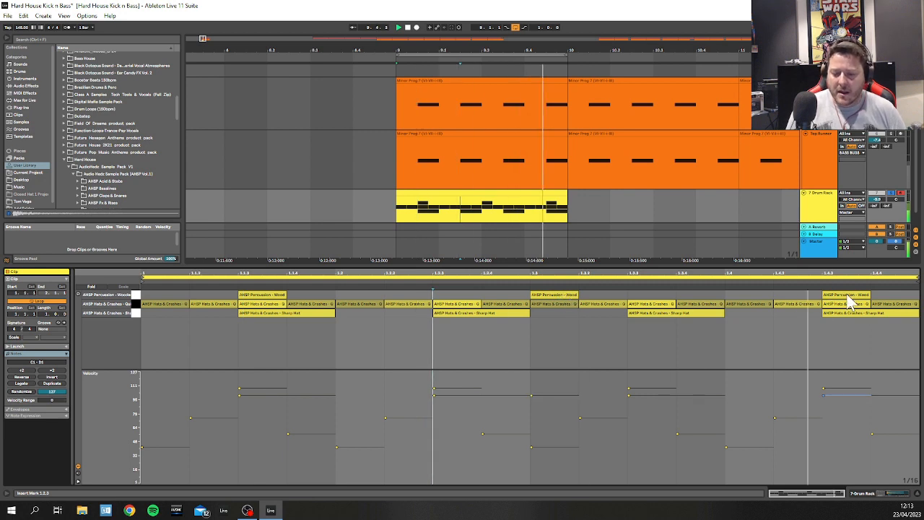
left_click(164, 295)
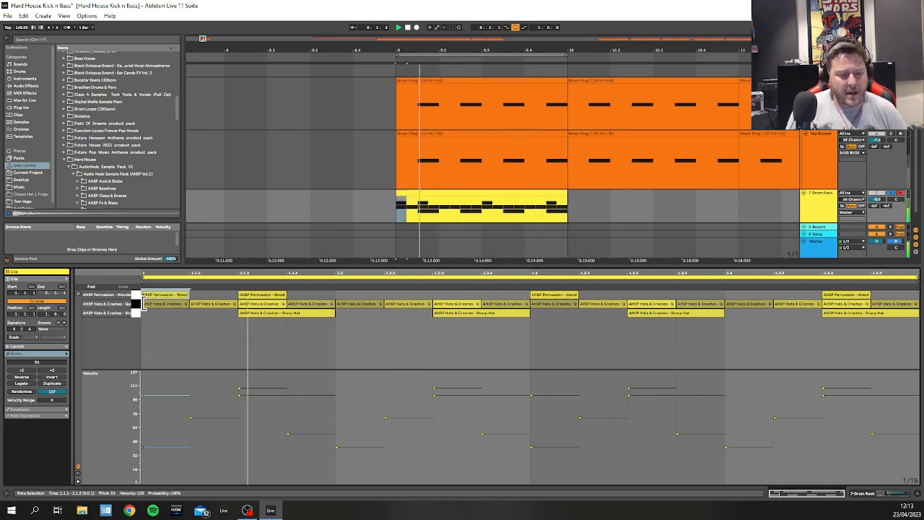
double_click(169, 295)
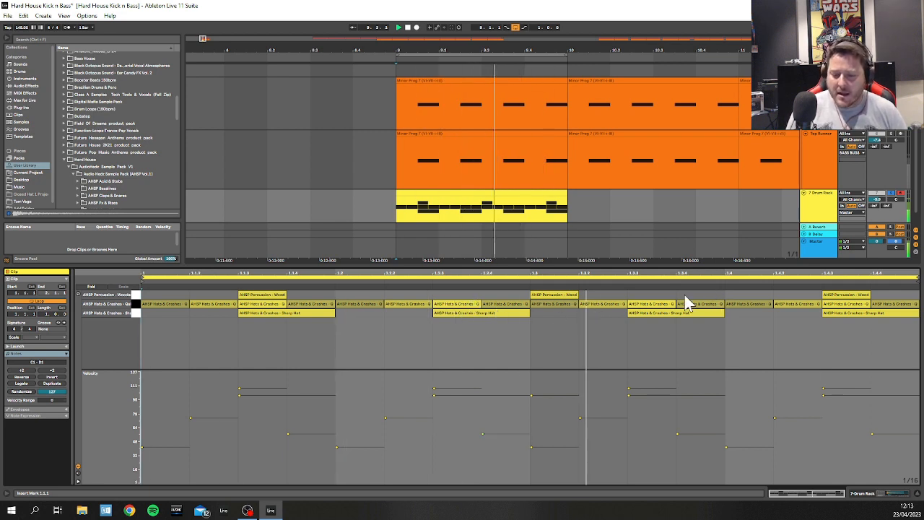
Step: Try Wooden notes at 1.4 and 1.3.3 with the 1.4.3 note removed, and take the 1.3.3 note back out
double_click(735, 294)
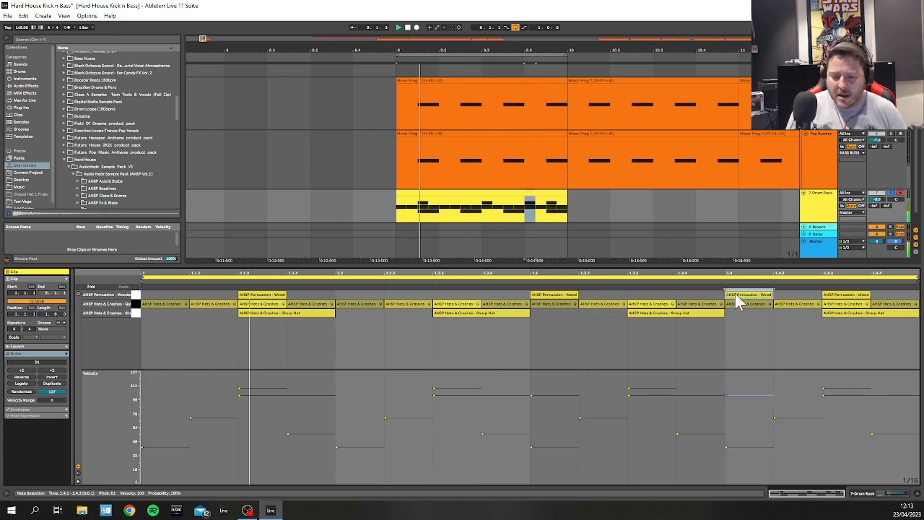
double_click(668, 295)
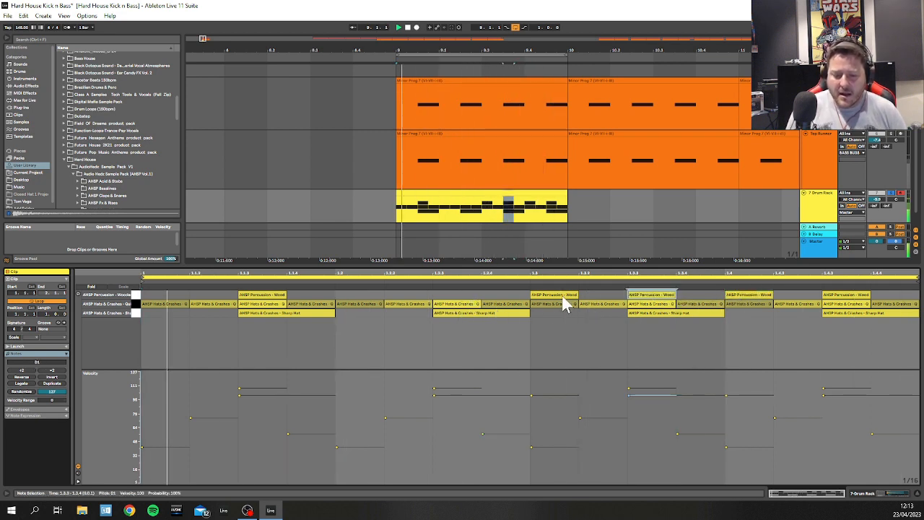
double_click(846, 294)
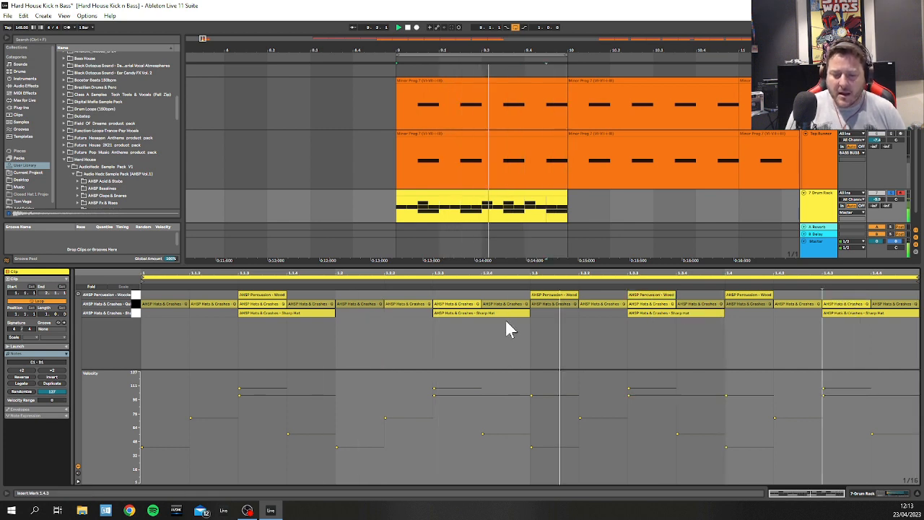
double_click(645, 296)
Step: Put the Wooden notes back at 1.2.3 and 1.4.3 and place a 1/16 Wooden note at 1.4
double_click(456, 296)
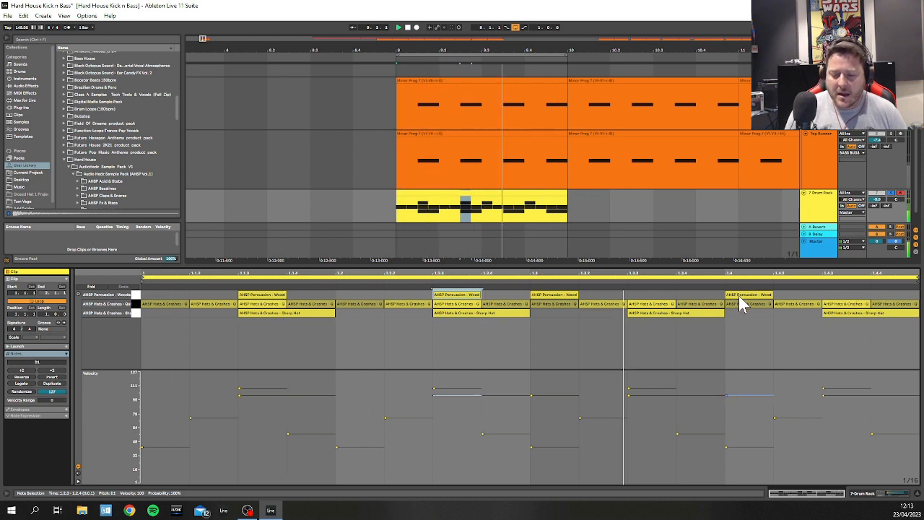
double_click(847, 296)
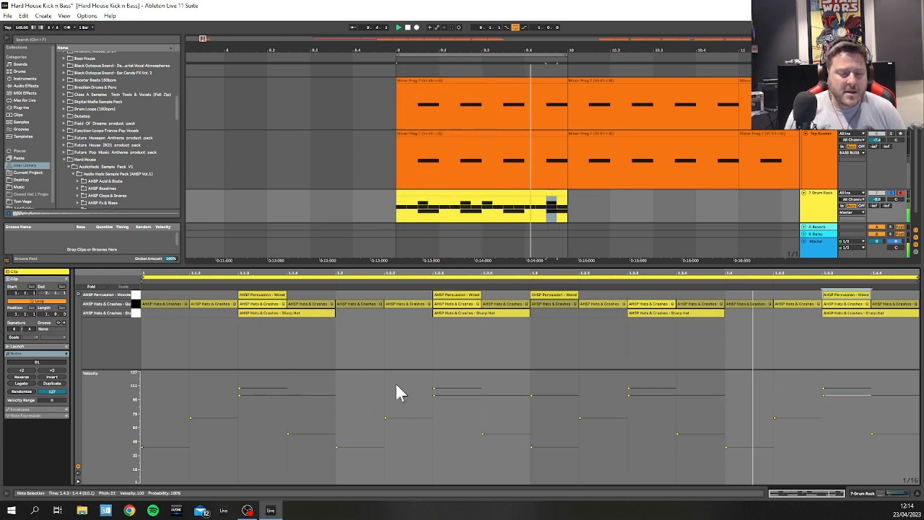
left_click(469, 254)
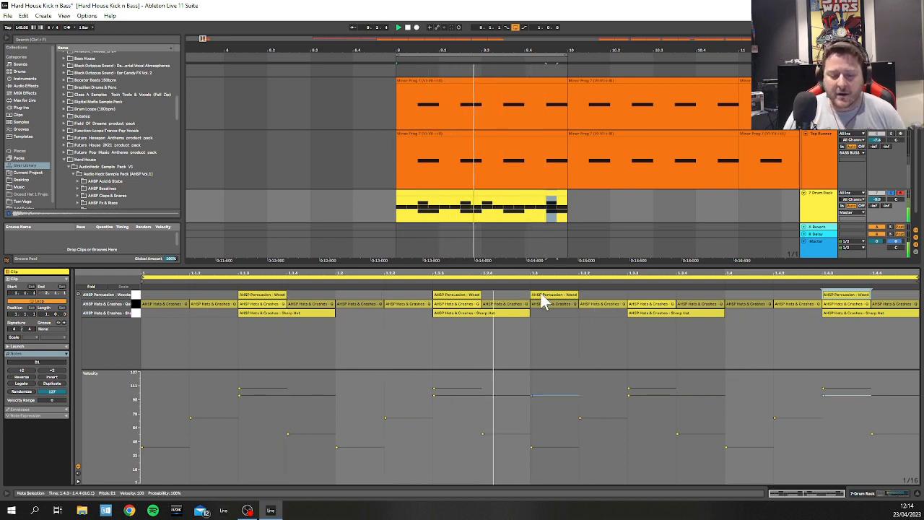
double_click(731, 295)
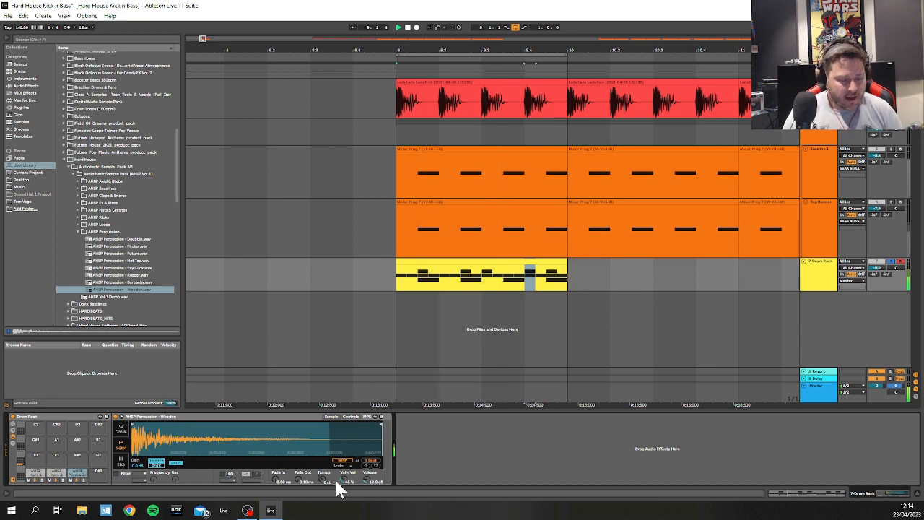
Step: Compare the sample envelope settings of the Sharp Hat and Quick Tap pads in the Drum Rack
left_click(35, 474)
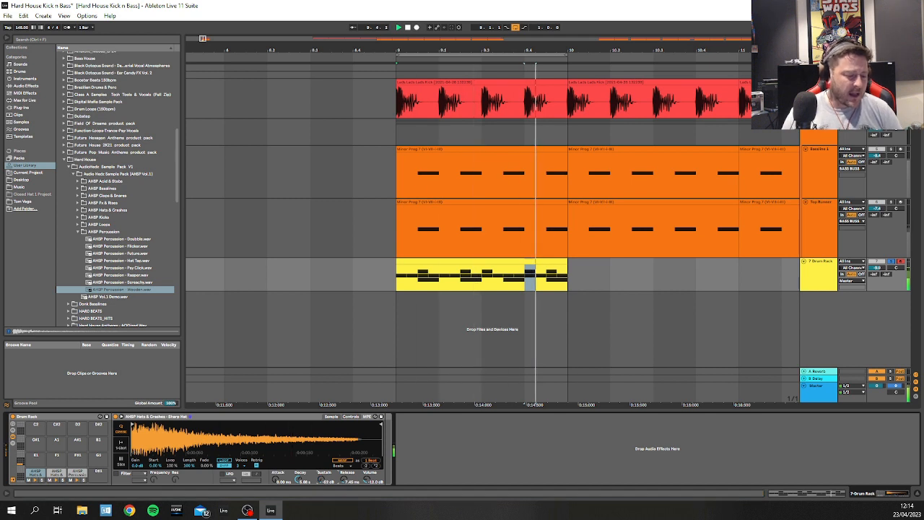
left_click(55, 473)
mouse_move(321, 480)
left_mouse_down()
mouse_move(321, 489)
mouse_move(320, 477)
left_mouse_up()
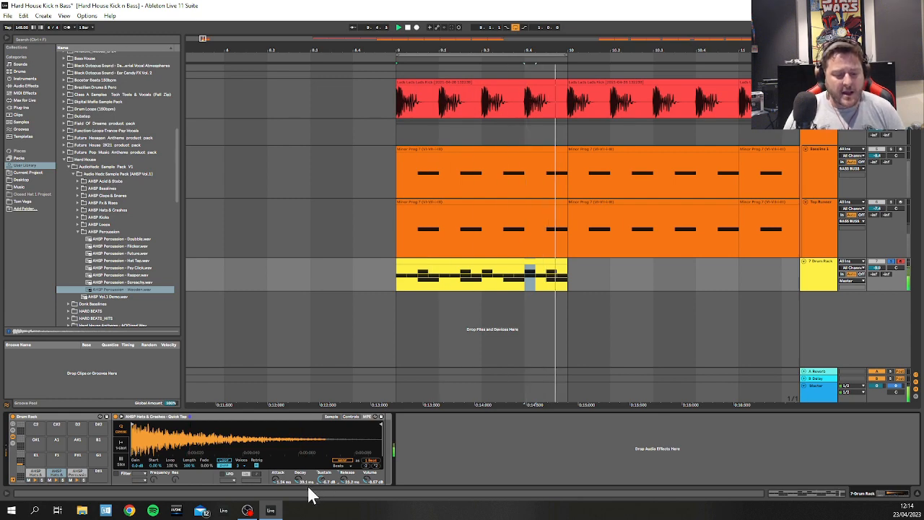
double_click(477, 260)
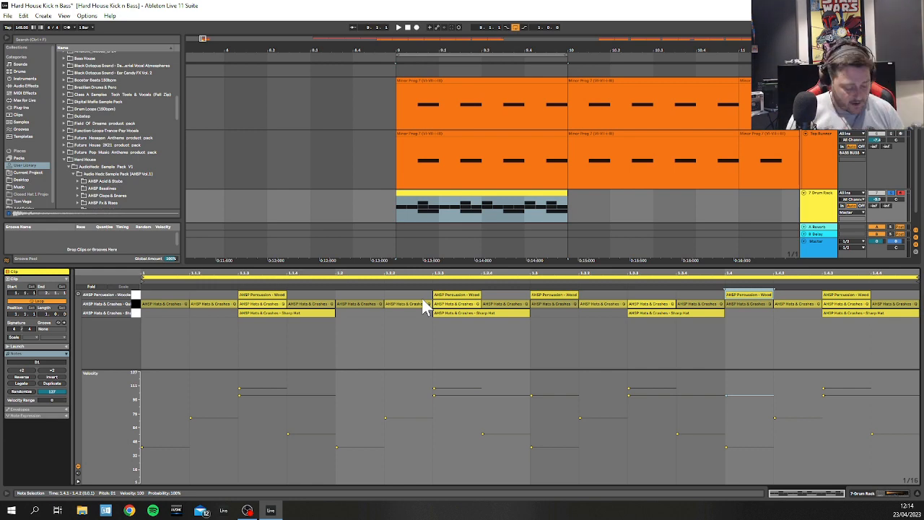
key("shift+Tab")
left_click(473, 262)
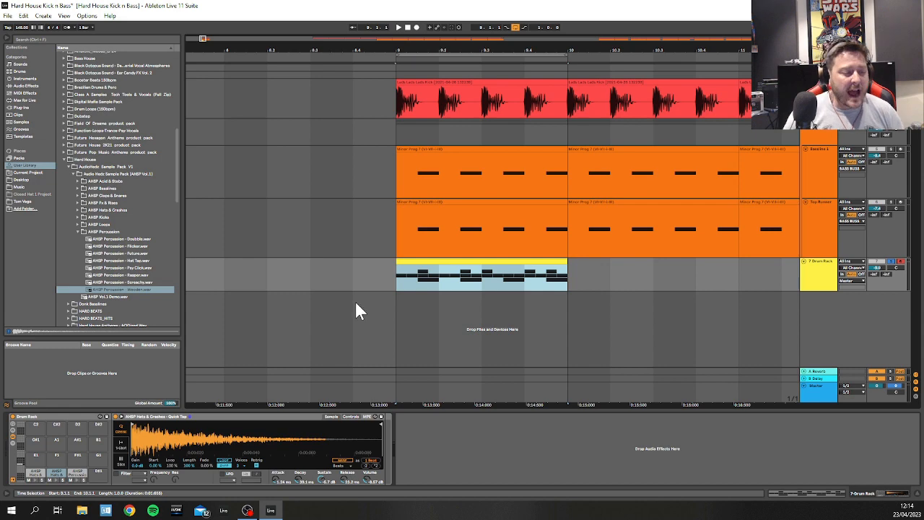
Step: Delete all Wooden percussion and Quick Tap notes from the drum clip, keeping only the offbeat Sharp Hat notes
double_click(460, 261)
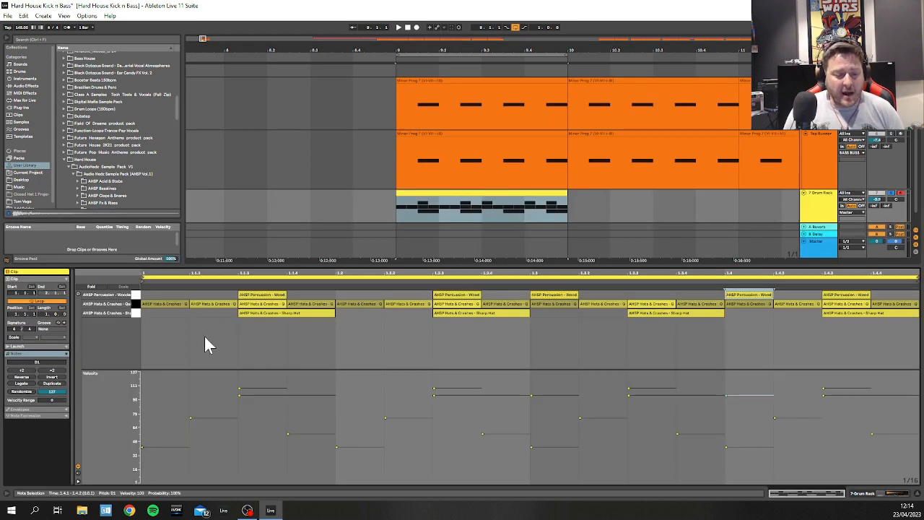
left_click_drag(160, 296, 904, 305)
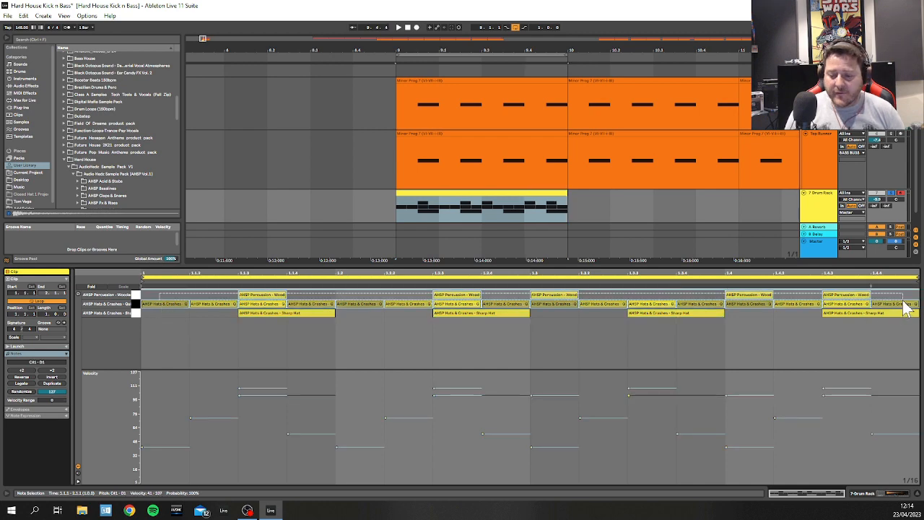
key("Delete")
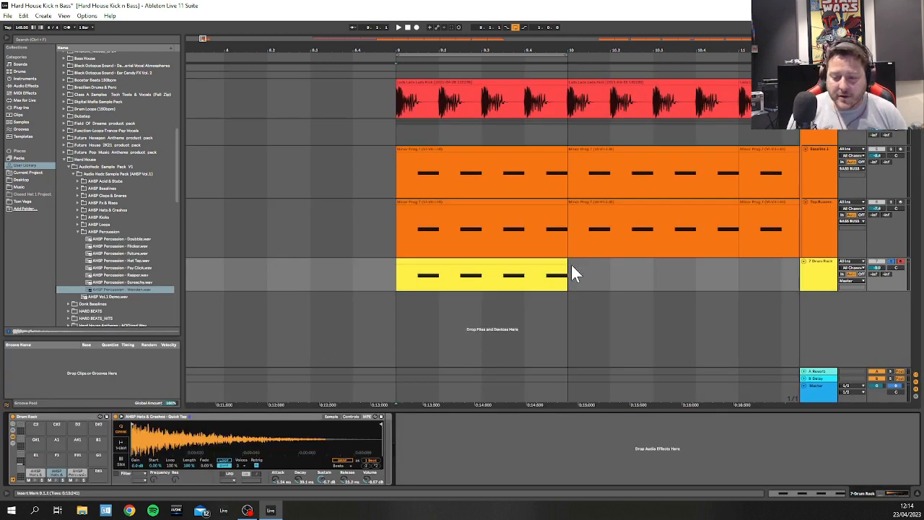
Step: Replace the Drum Rack on the hat track with an empty Simpler
left_click(52, 418)
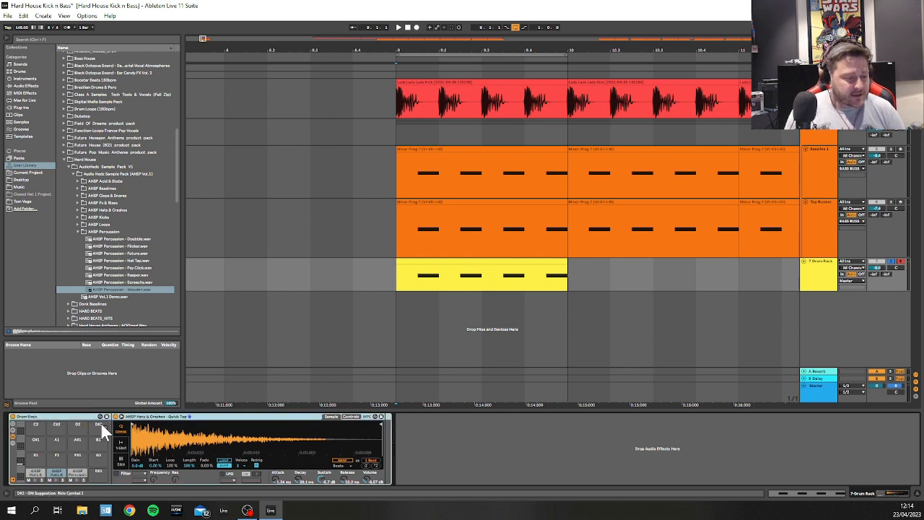
key("Delete")
scroll(138, 163, "up", 5)
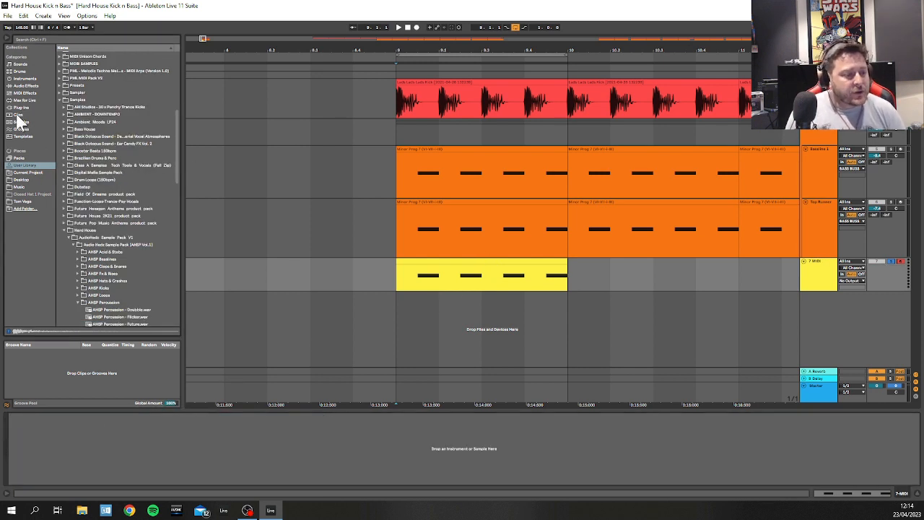
left_click(16, 79)
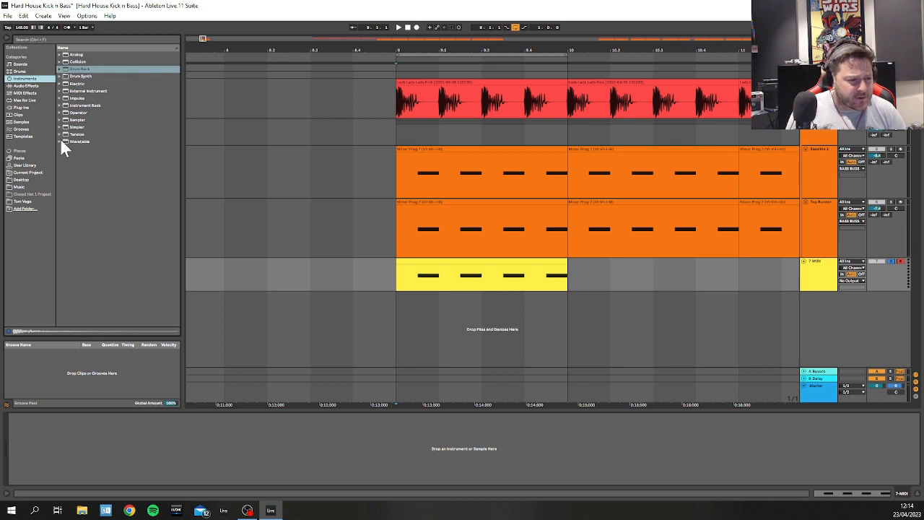
left_click(69, 119)
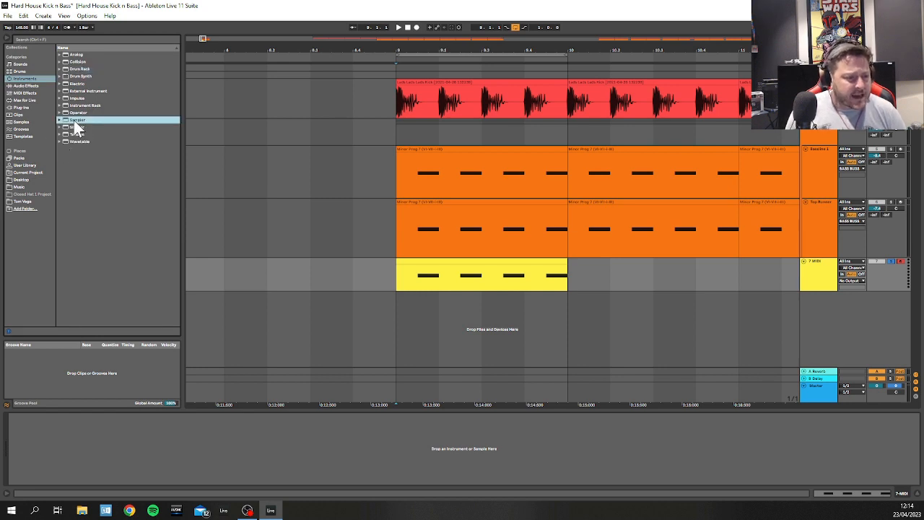
left_click(73, 127)
left_click_drag(78, 135, 86, 451)
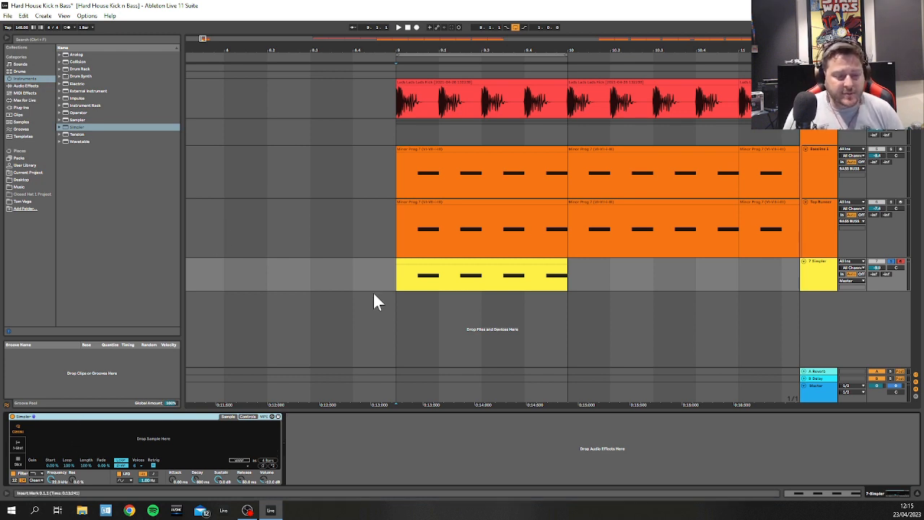
Step: Load AHSP Hats & Crashes - Sharp Hat.wav into the Simpler and play back the loop
left_click(436, 262)
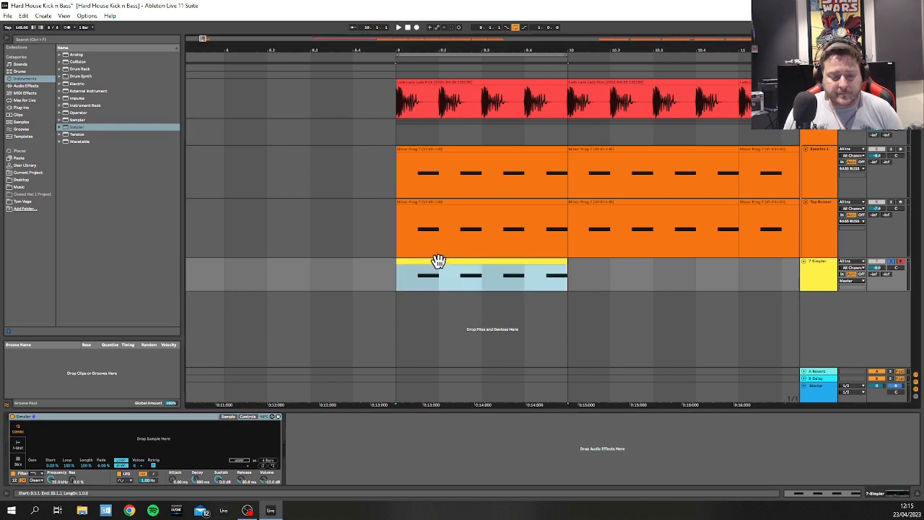
left_click(18, 165)
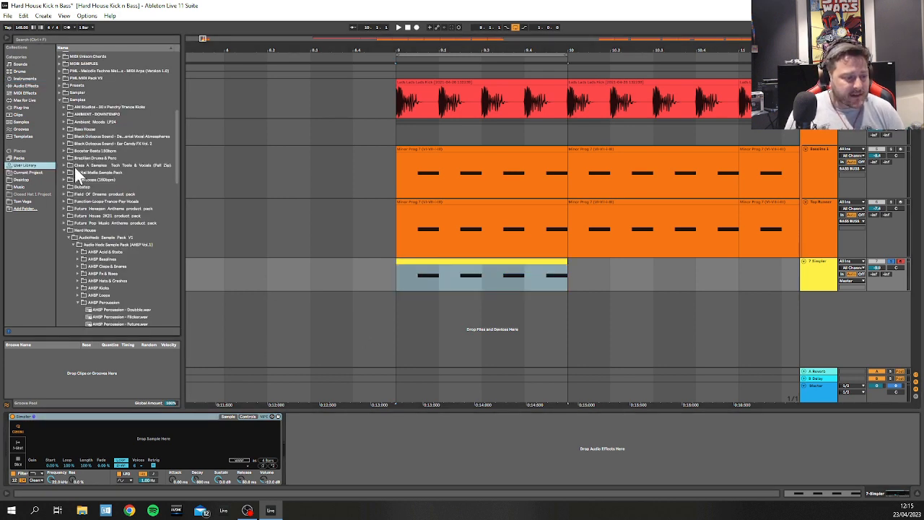
scroll(101, 252, "down", 3)
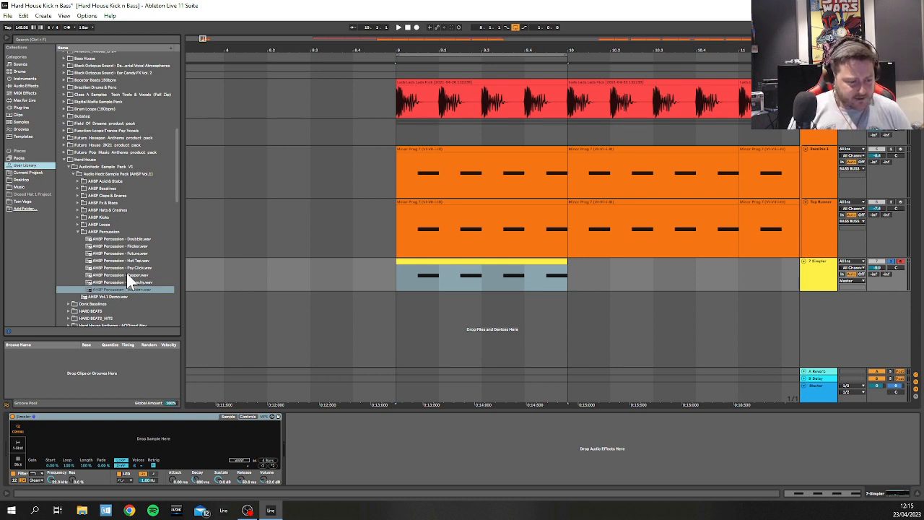
left_click(127, 275)
key("Up")
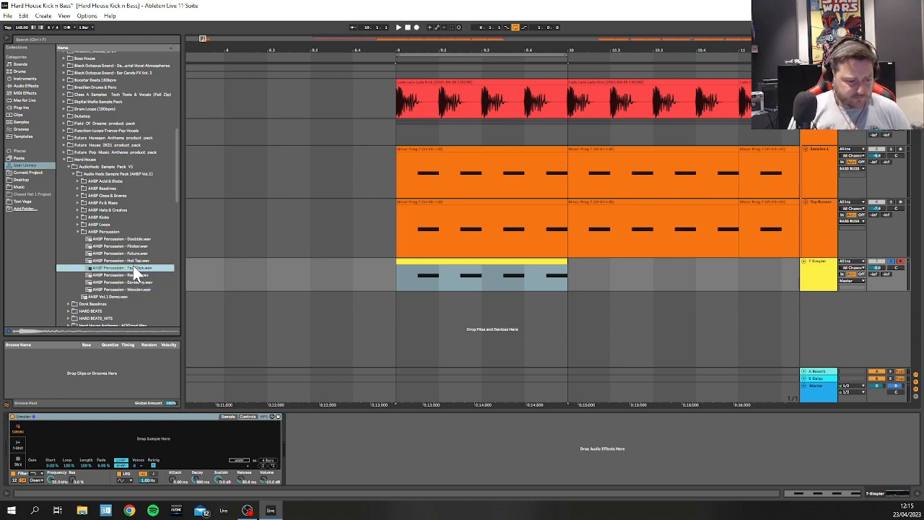
left_click(81, 210)
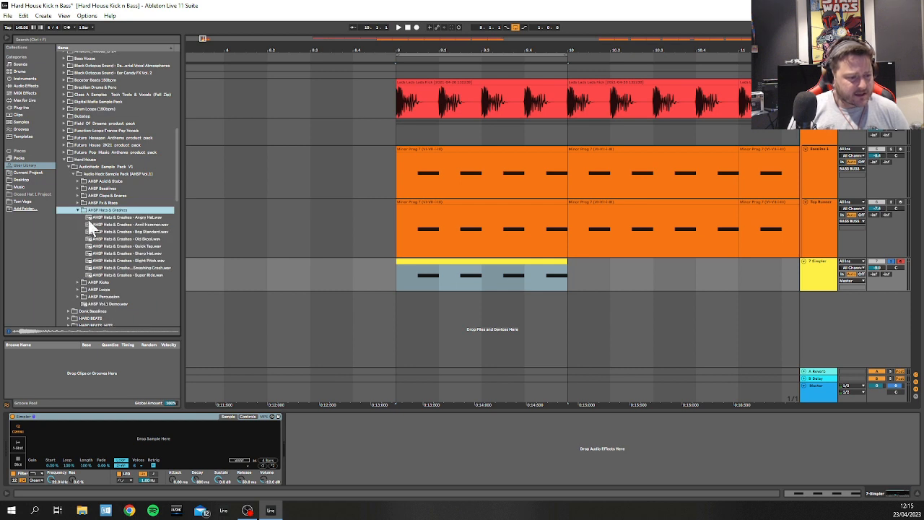
left_click(124, 260)
left_click(126, 254)
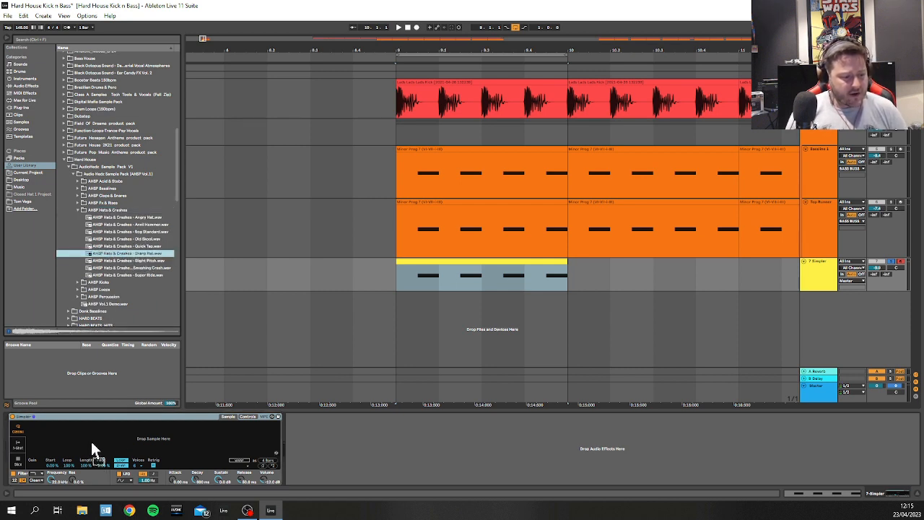
left_click_drag(91, 441, 91, 441)
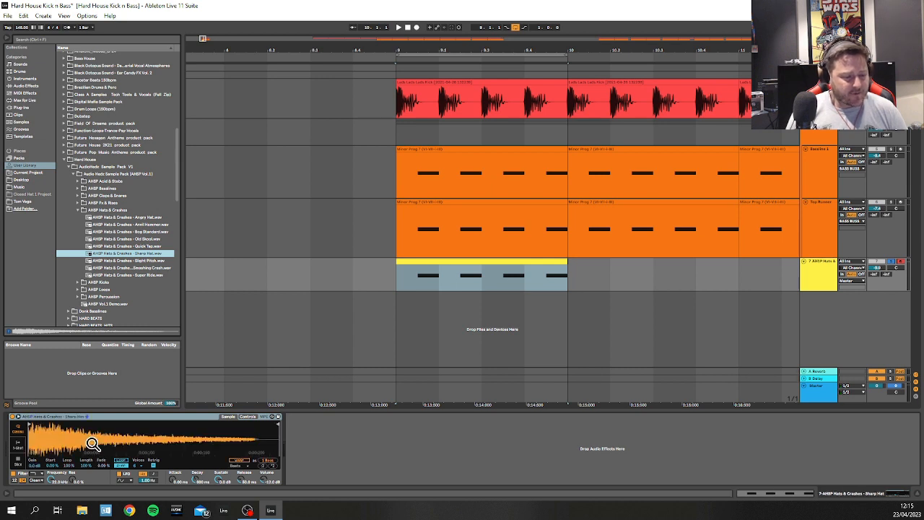
key("space")
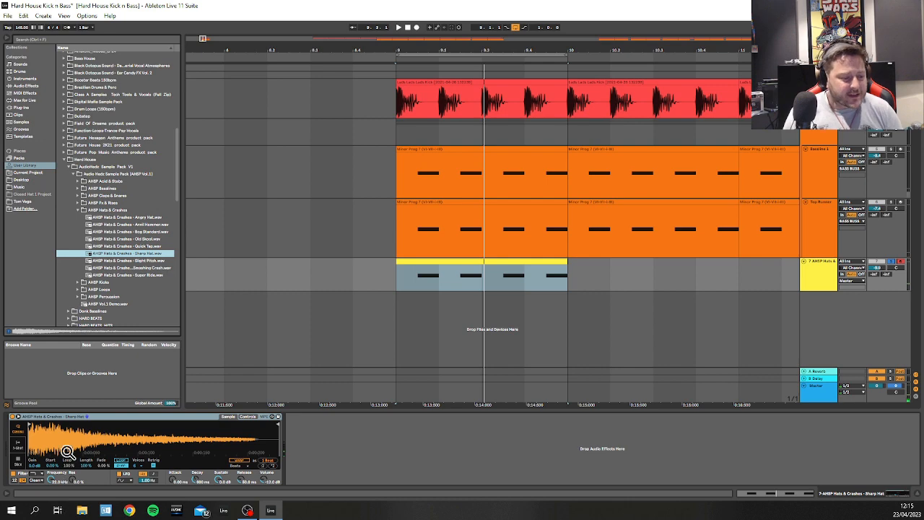
Step: Open the hat clip in the note editor, shrink the velocity lane and bring the C1 notes into view
double_click(452, 259)
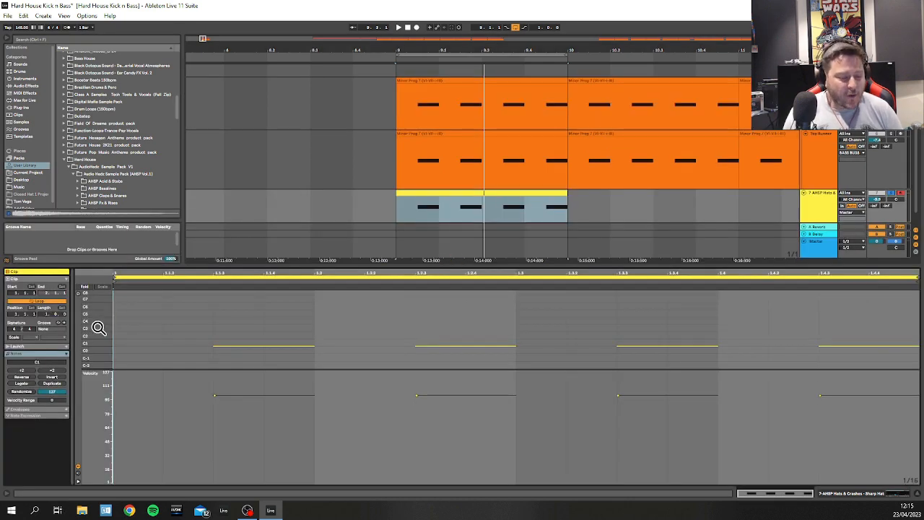
left_click_drag(107, 326, 144, 325)
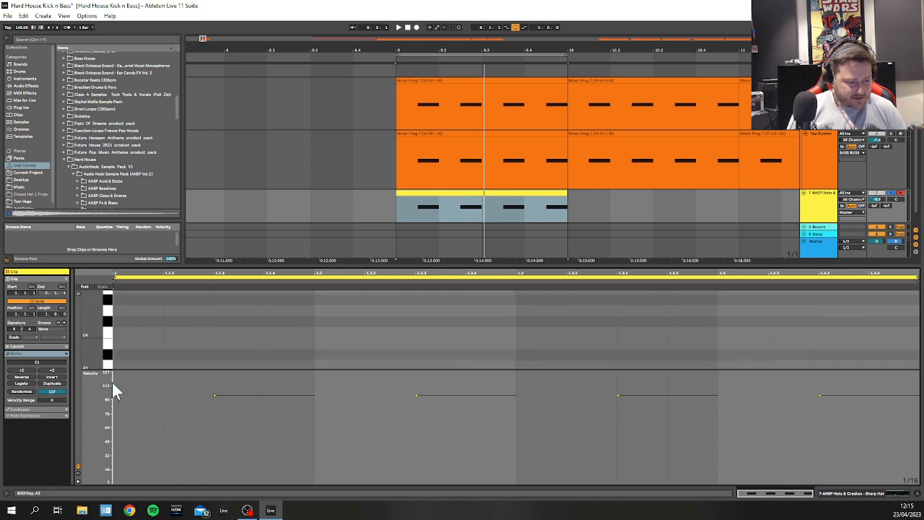
left_click_drag(124, 369, 123, 469)
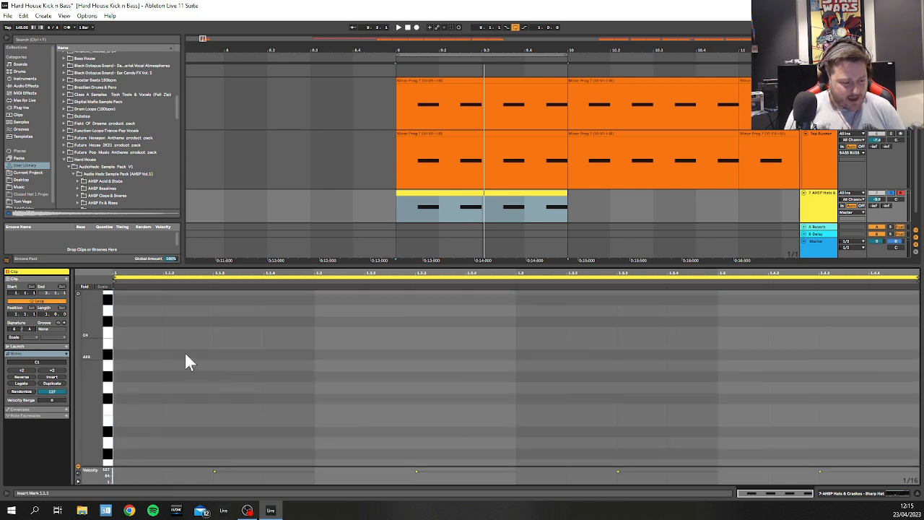
scroll(182, 355, "down", 4)
scroll(181, 354, "down", 8)
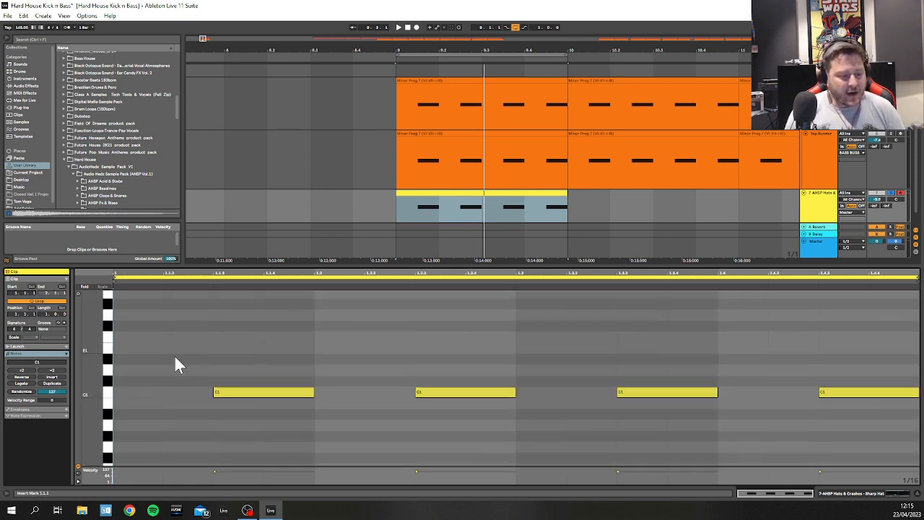
Step: Turn on note preview, select all the offbeat hat notes and transpose them up to C3
left_click(77, 294)
left_click_drag(174, 355, 917, 465)
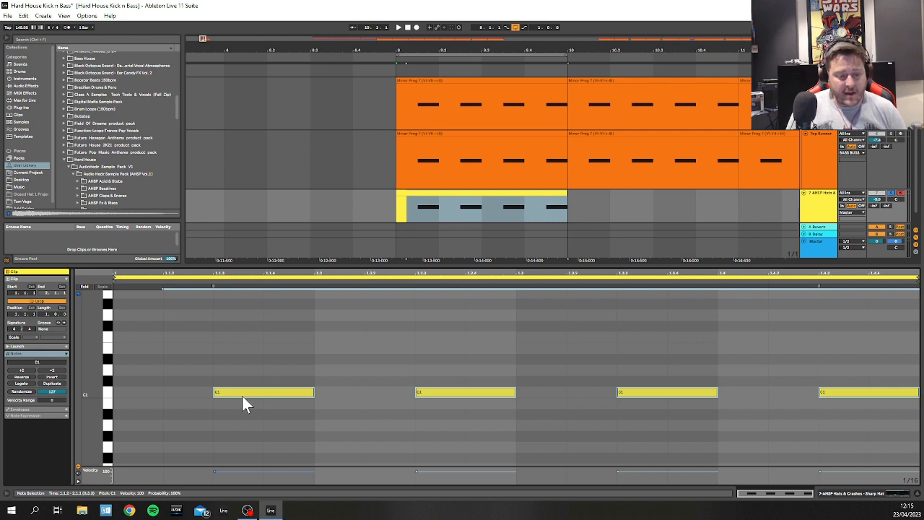
left_click_drag(241, 397, 241, 348)
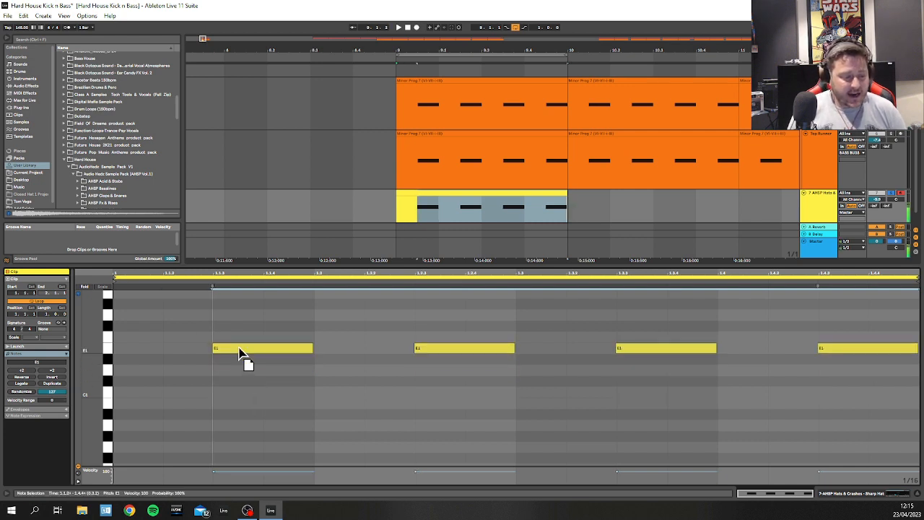
key("Up")
key("Up")
key("Up")
key("shift+Up")
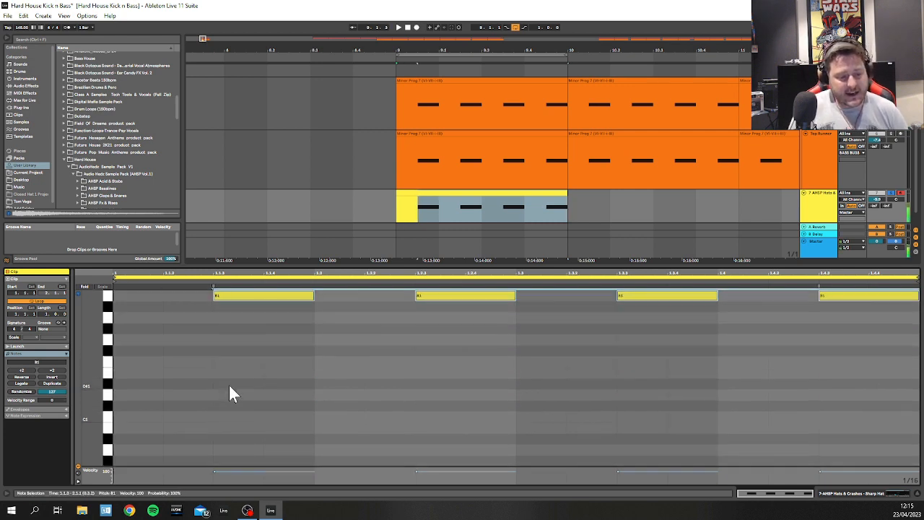
key("Up")
key("Up")
key("Up")
key("Up")
key("Up")
key("Up")
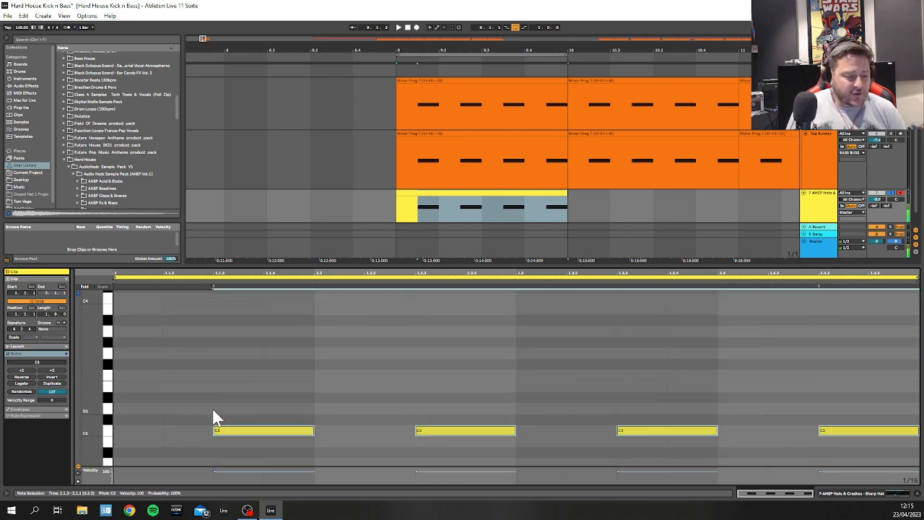
Step: Audition the hat notes at pitches just above C3, up to D#3, and return them to C3
key("Up")
key("Up")
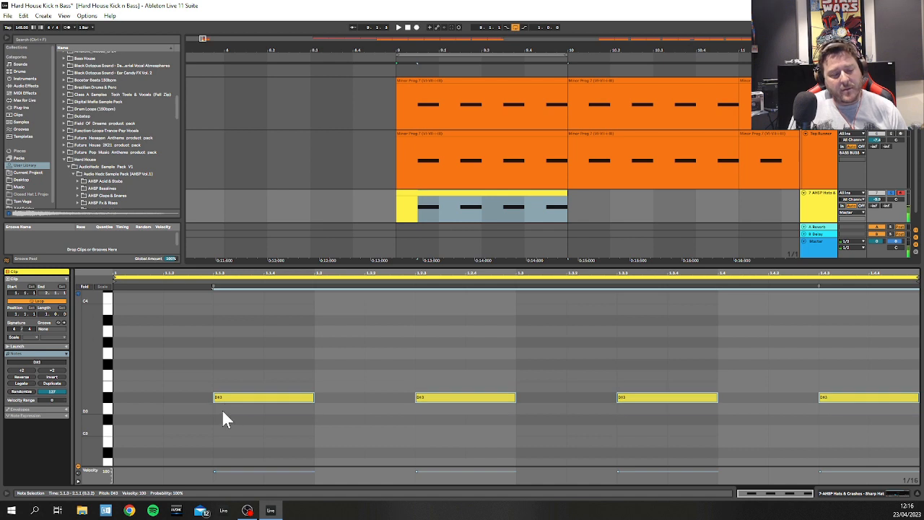
key("Down")
key("Down")
key("Down")
key("Up")
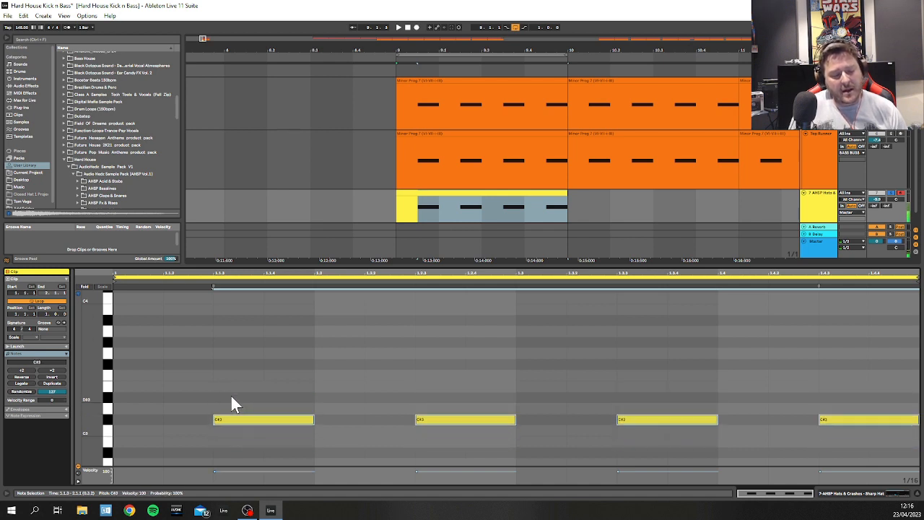
key("Down")
key("Up")
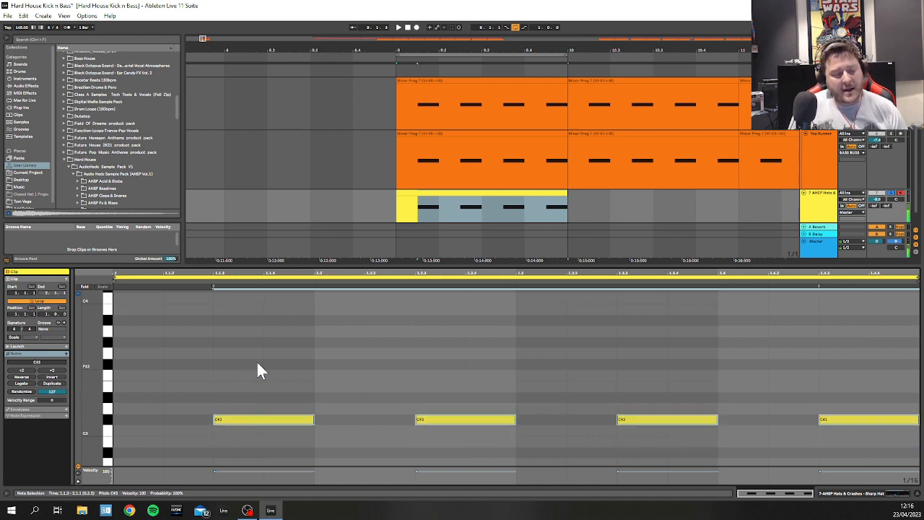
key("Down")
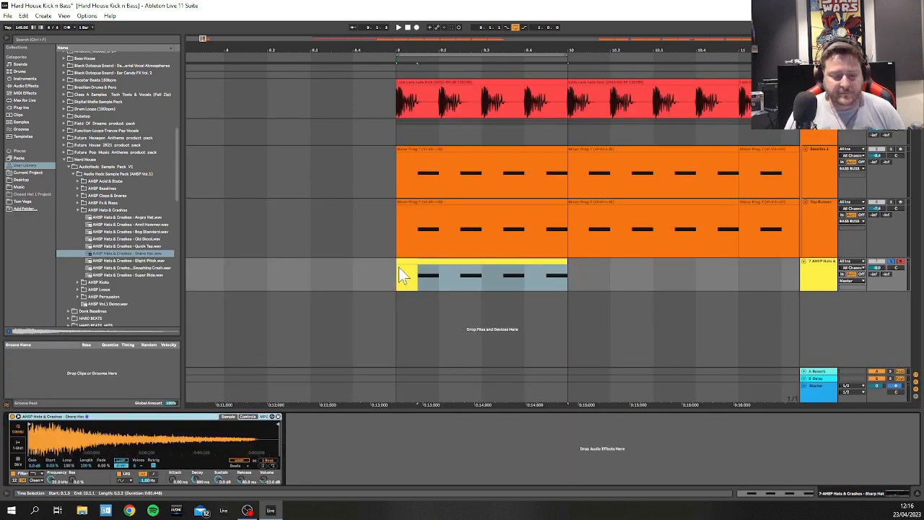
Step: Play the loop from bar 9 and lower the Simpler's sustain to about -7.3 dB
left_click(396, 271)
key("space")
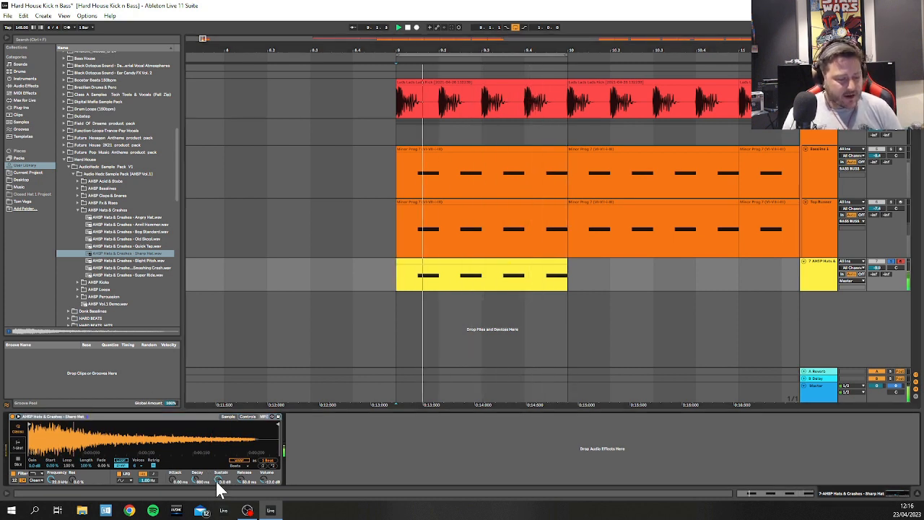
left_click_drag(219, 480, 219, 491)
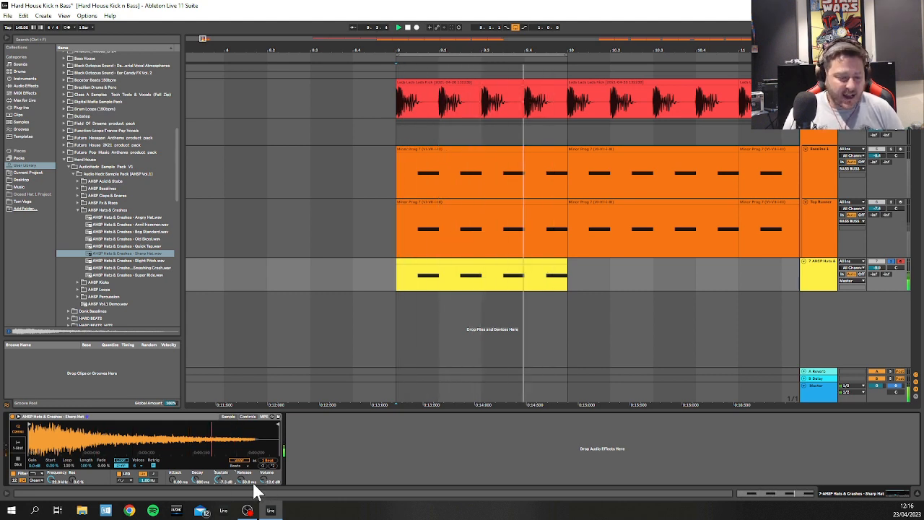
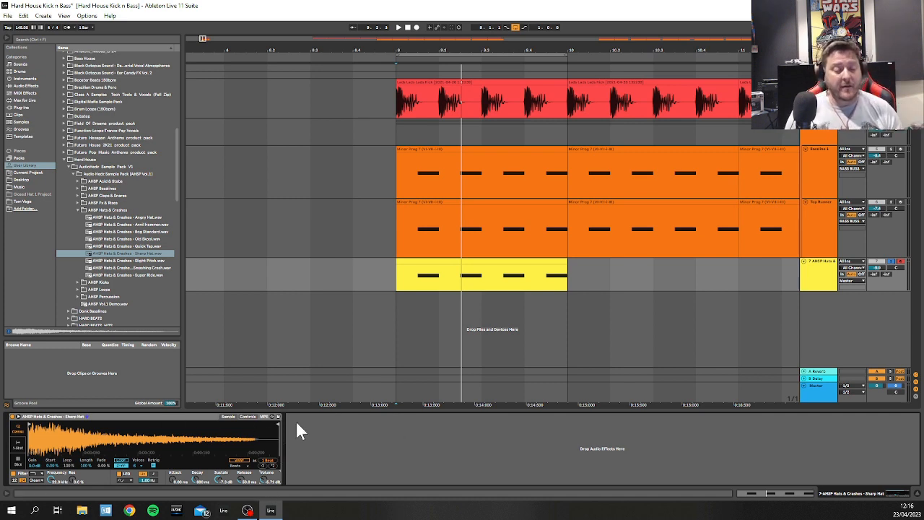
left_click(112, 422)
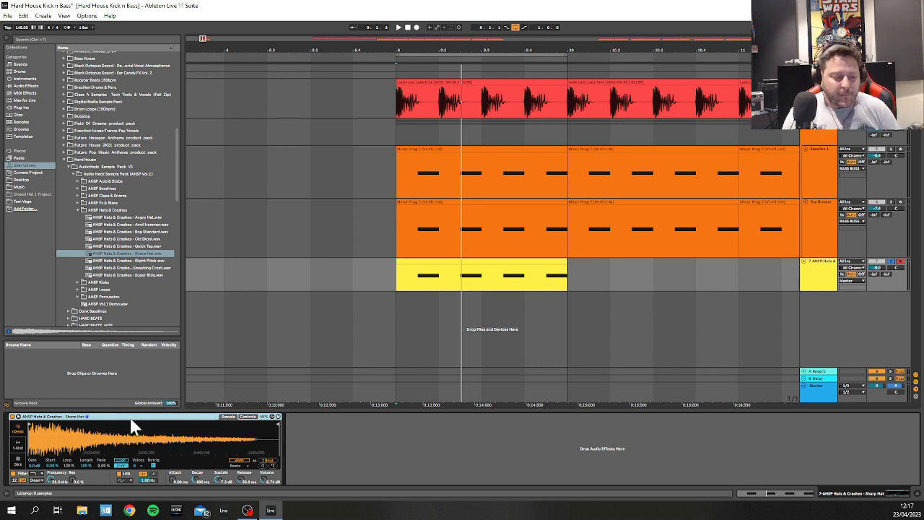
key("space")
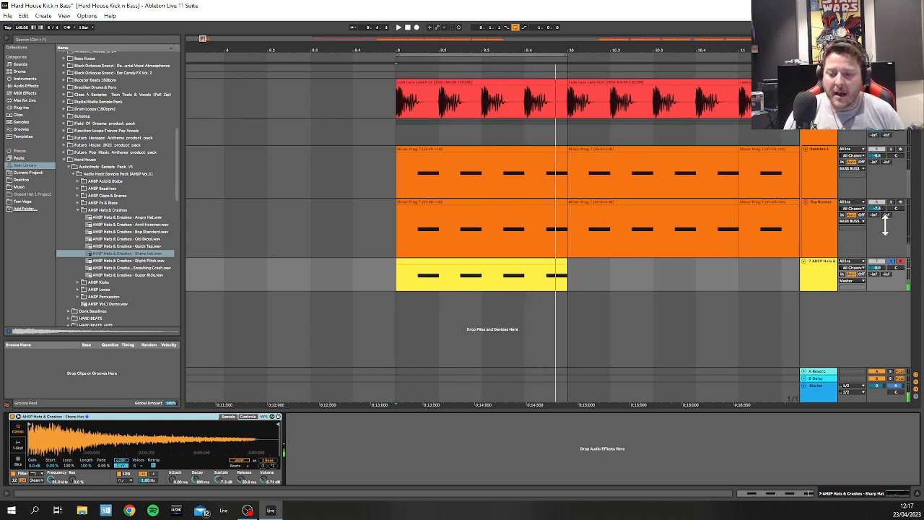
key("space")
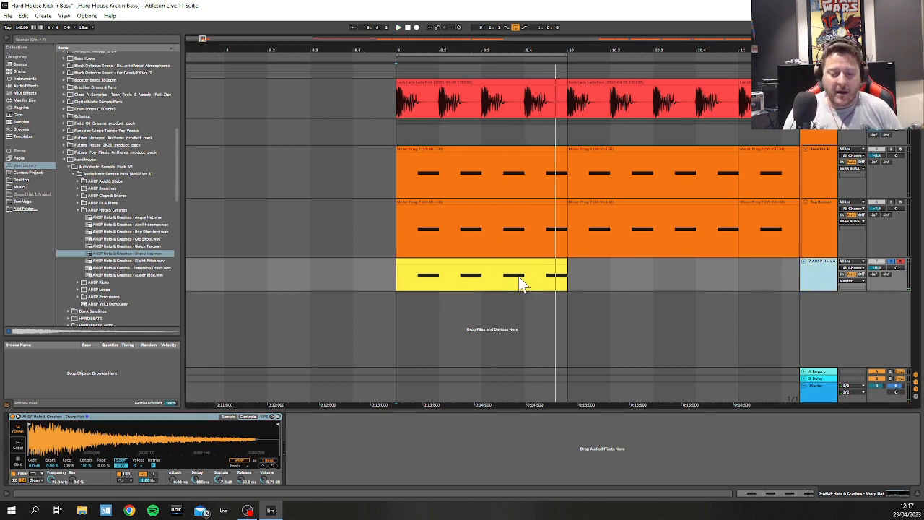
Step: Insert an audio track below the Simpler hat track and set its volume to -7.1 dB
left_click(481, 262)
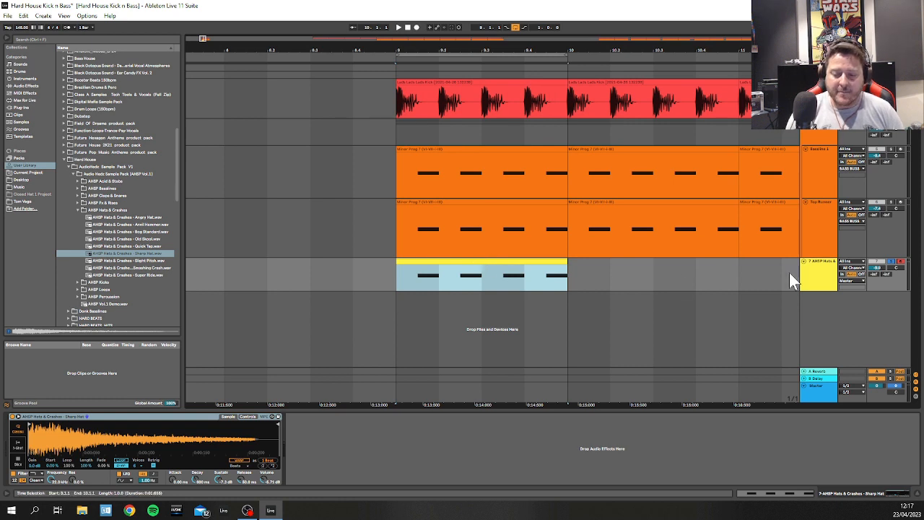
left_click(816, 273)
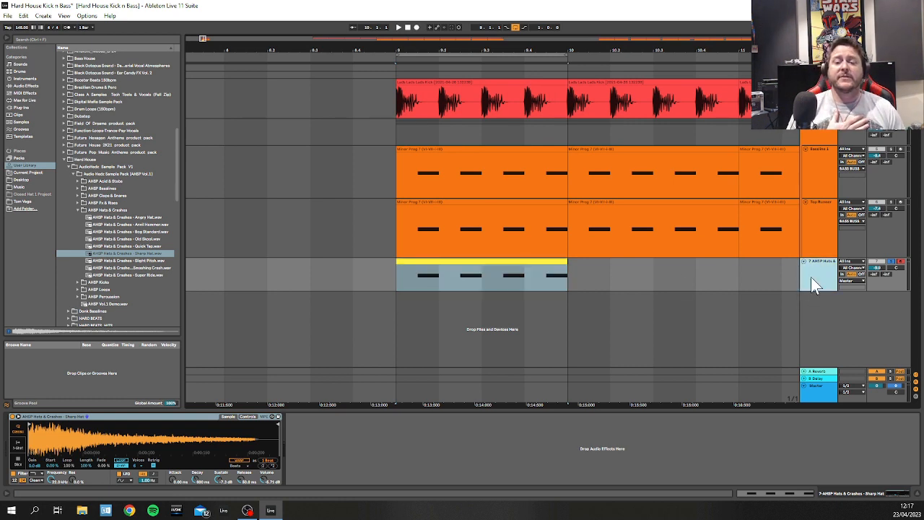
right_click(811, 278)
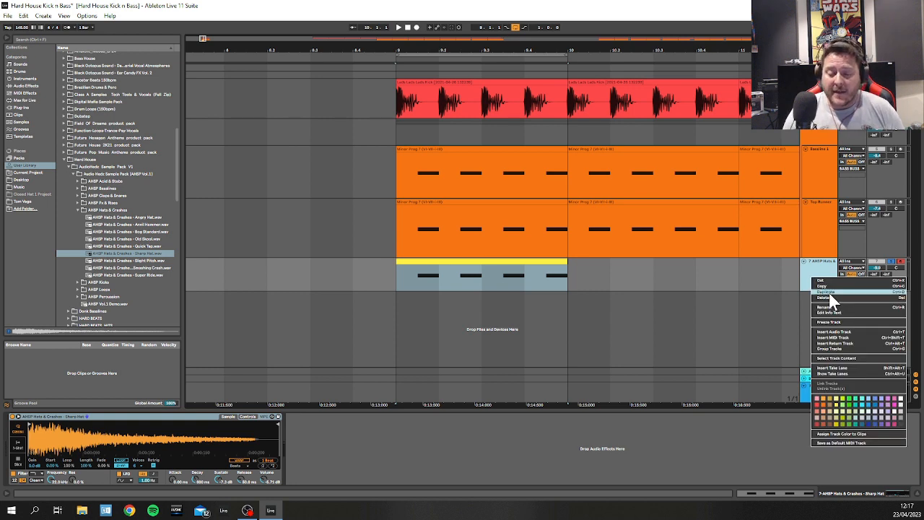
left_click(816, 262)
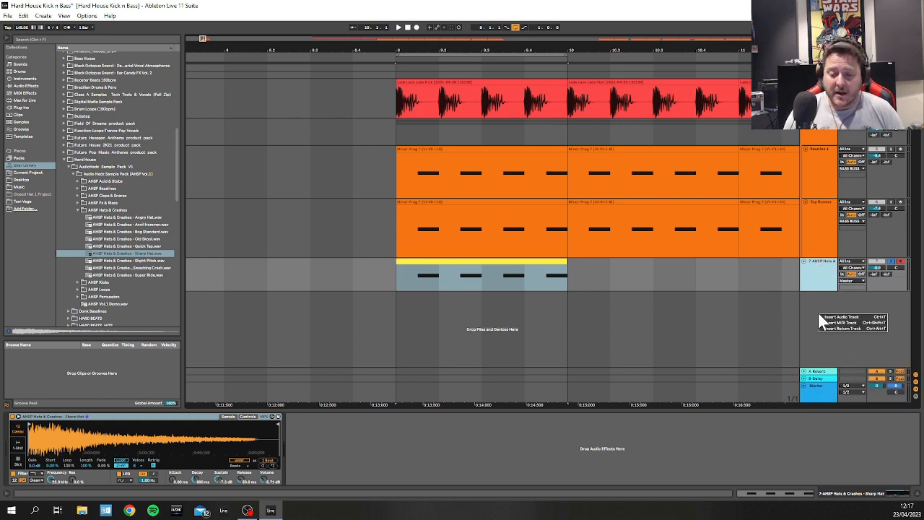
key("ctrl+t")
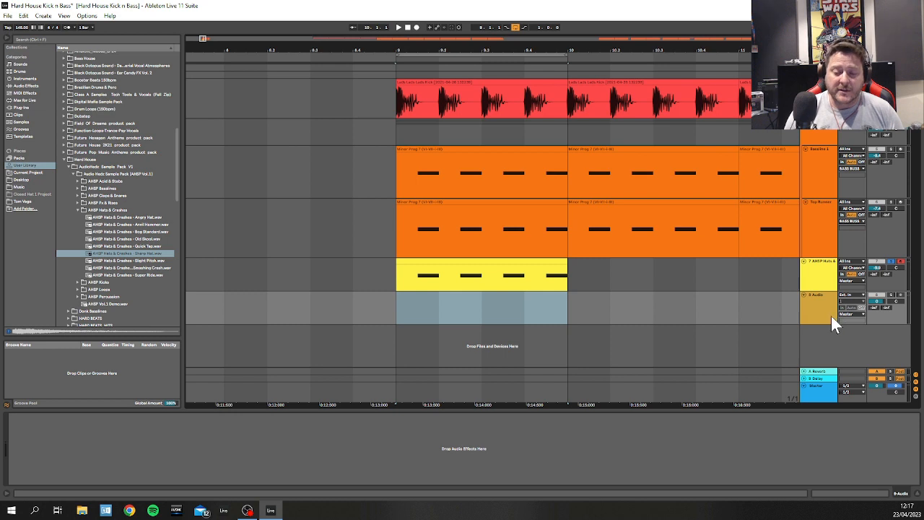
left_click(826, 310)
left_click(826, 279)
left_click(825, 297)
left_click(825, 281)
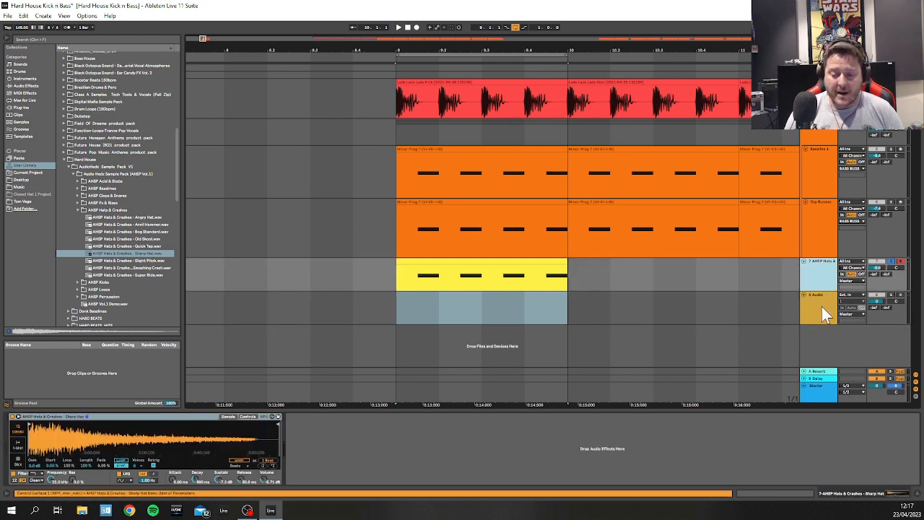
left_click(823, 306)
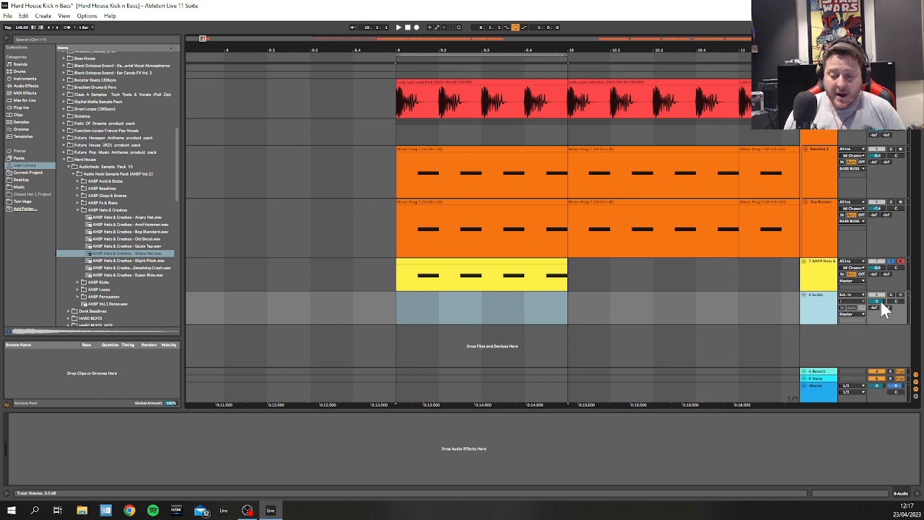
left_click_drag(880, 299, 881, 306)
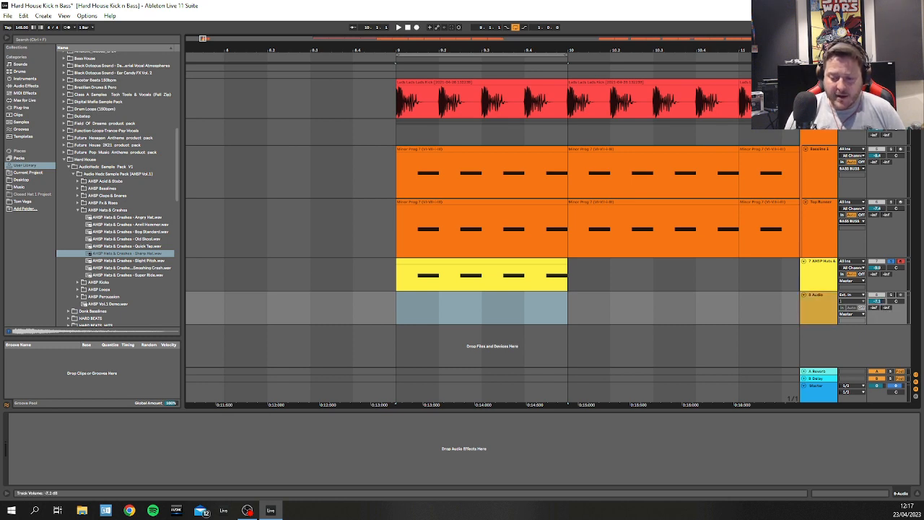
Step: Place AHSP Hats & Crashes - Sharp Hat.wav at bar 9 on the new audio track
left_click(829, 307)
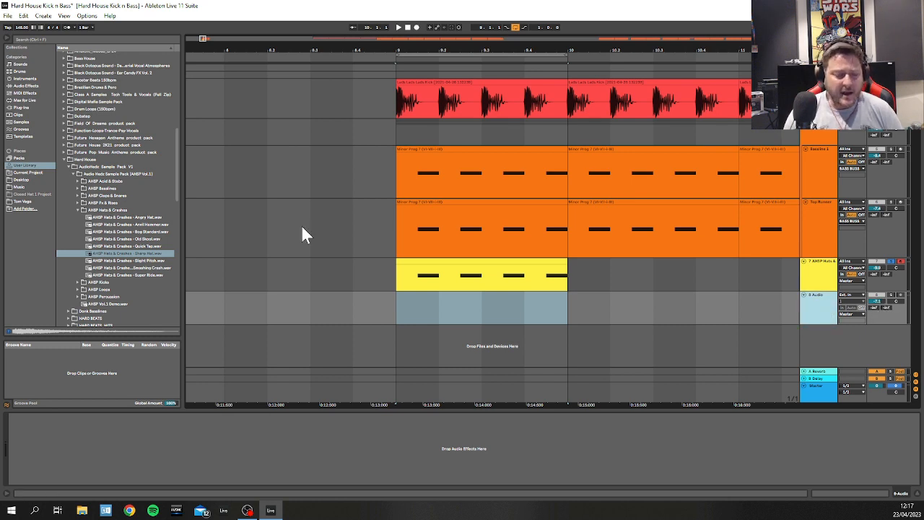
left_click_drag(104, 256, 385, 312)
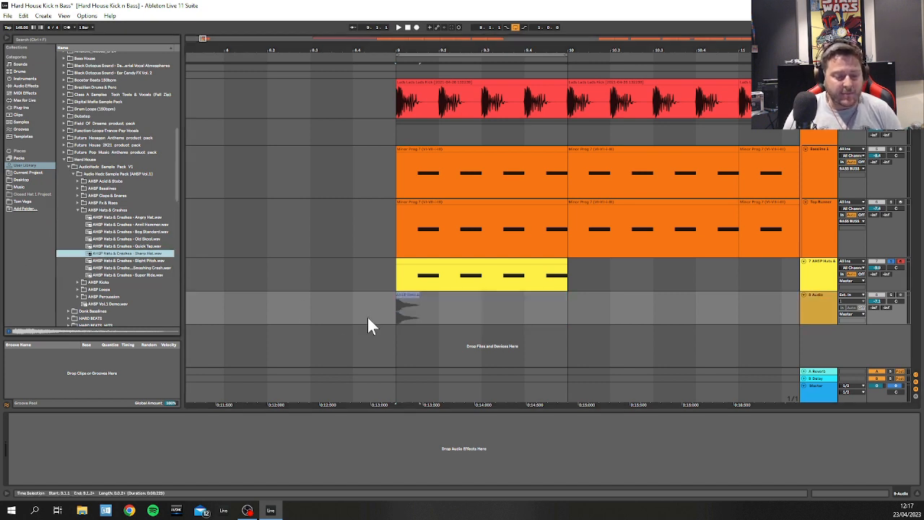
left_click(810, 310)
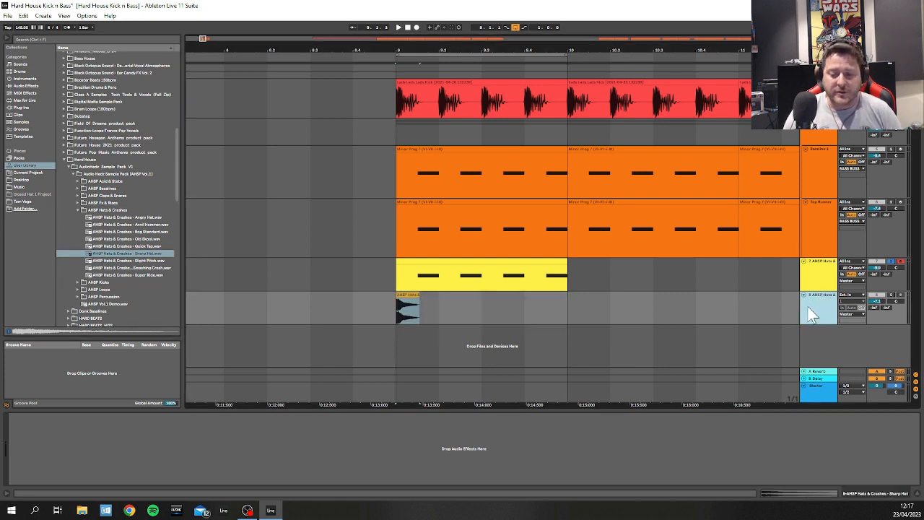
Step: Add a second audio track and place the Sharp Hat sample at bar 9 on it
right_click(821, 311)
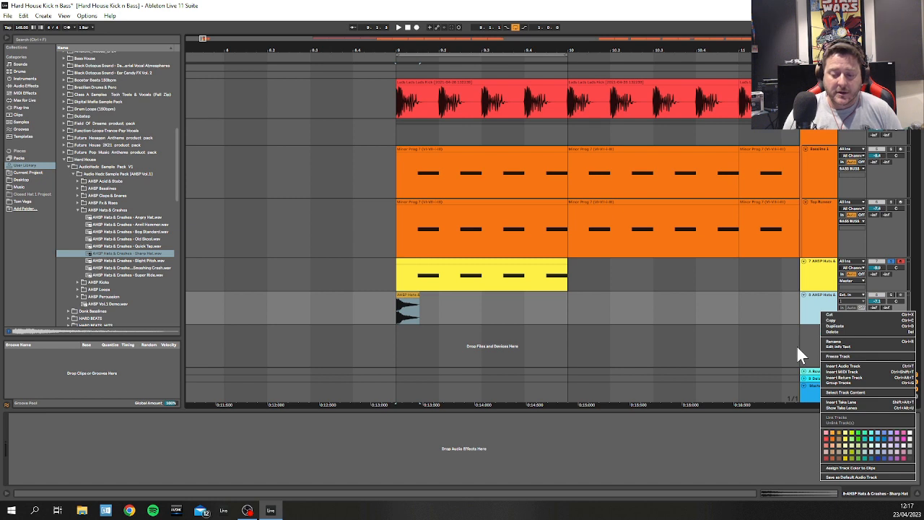
right_click(808, 345)
left_click(831, 348)
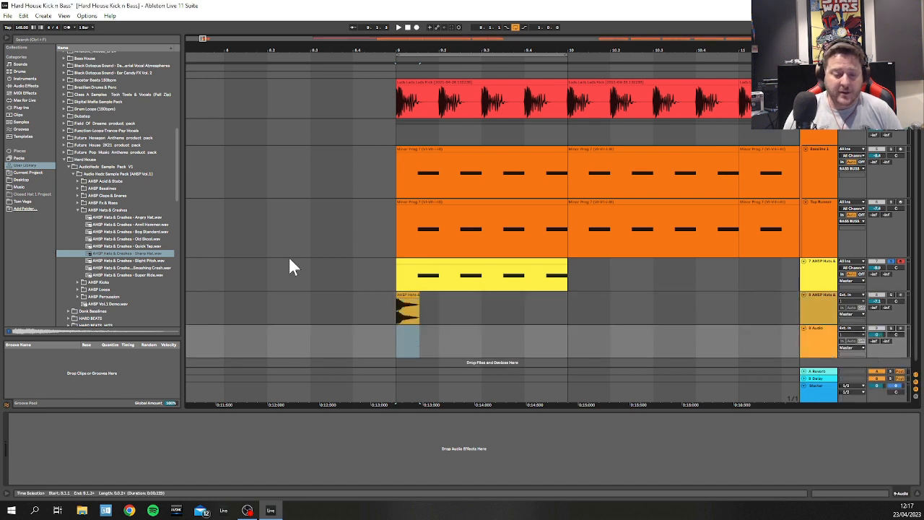
left_click_drag(116, 253, 433, 344)
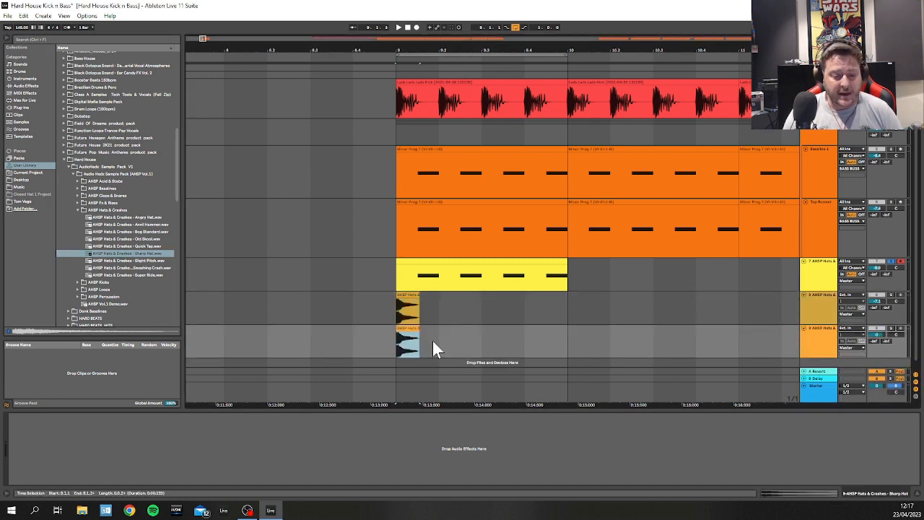
Step: Set the grid to 1/8, move the lower hat clip to the first offbeat and copy it to the bar's other three offbeats
right_click(436, 337)
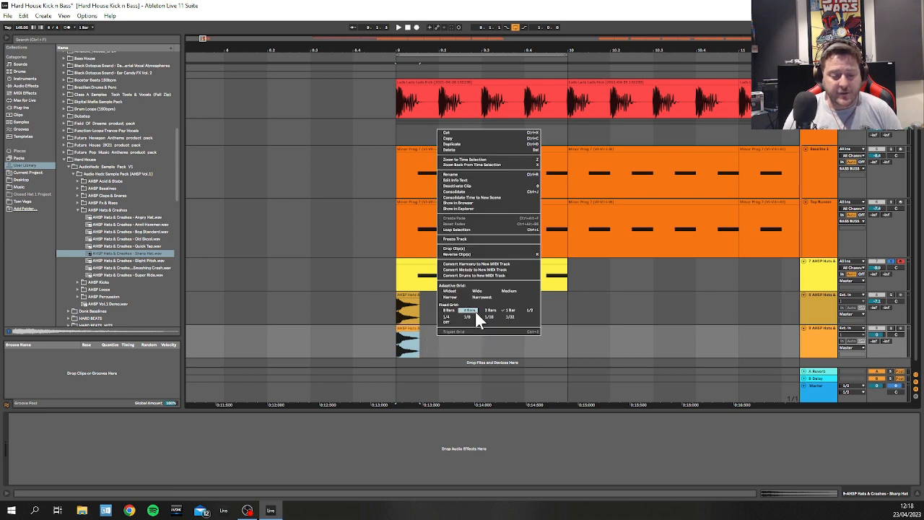
left_click(471, 316)
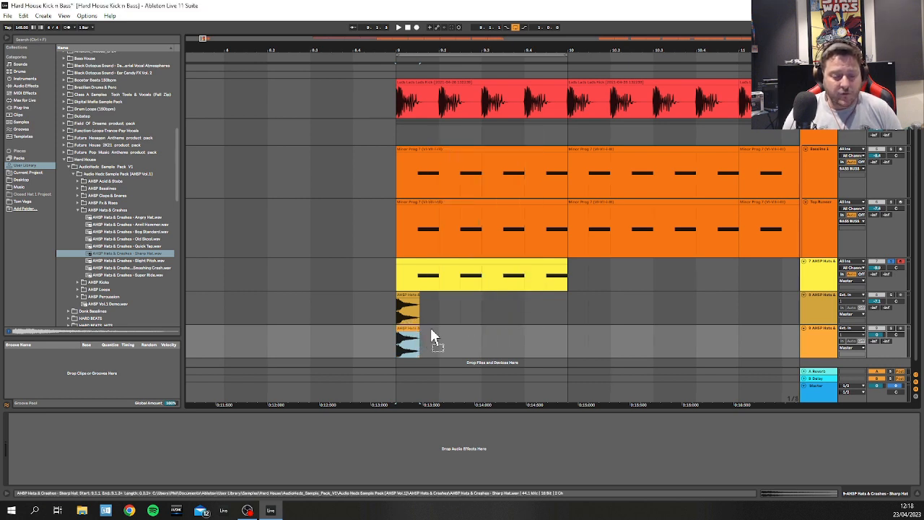
left_click_drag(408, 337, 425, 330)
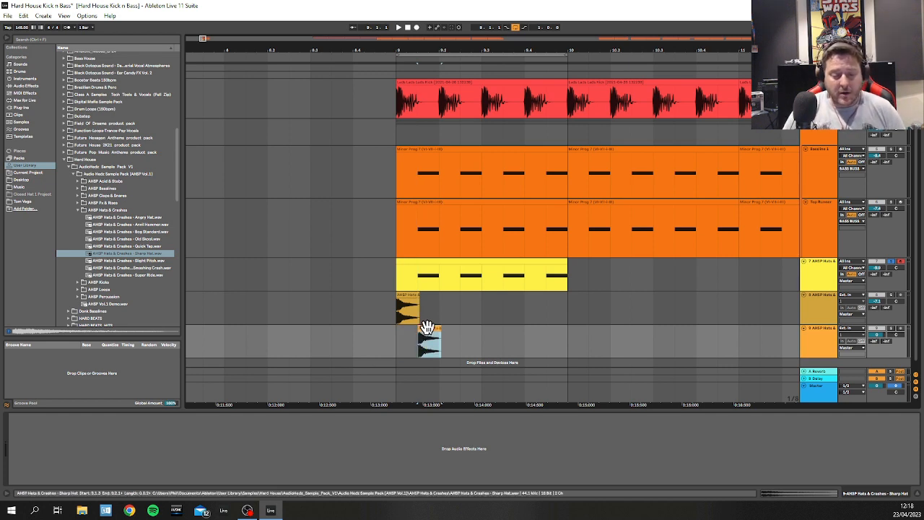
left_click_drag(428, 328, 470, 330)
left_click_drag(479, 330, 517, 330)
left_click_drag(517, 330, 561, 335)
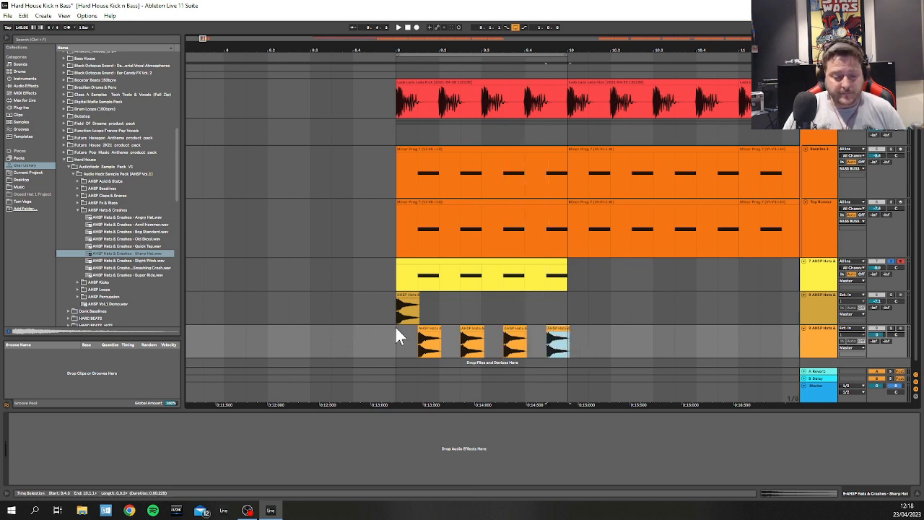
Step: Consolidate the four hat clips into a one-bar clip from bar 9 to bar 10 and remove the leftover tail
left_click_drag(396, 327, 571, 343)
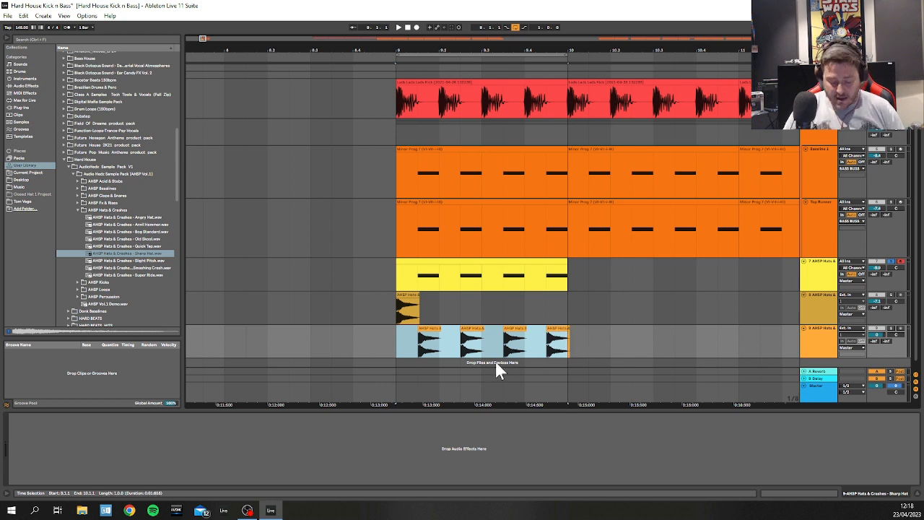
key("ctrl+j")
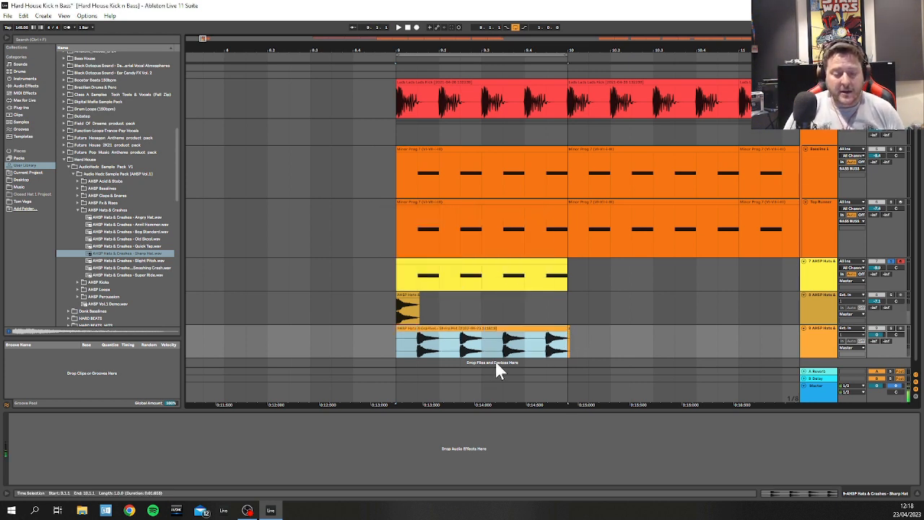
left_click(404, 328)
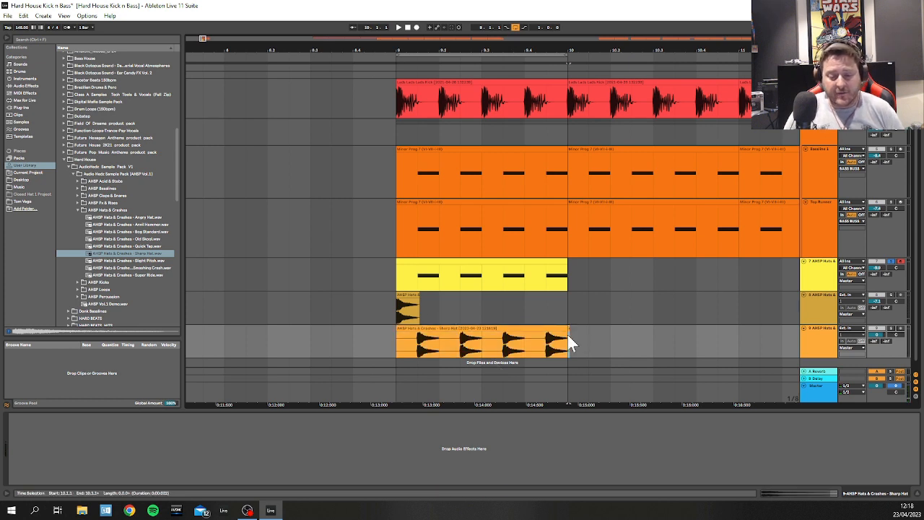
left_click(410, 326)
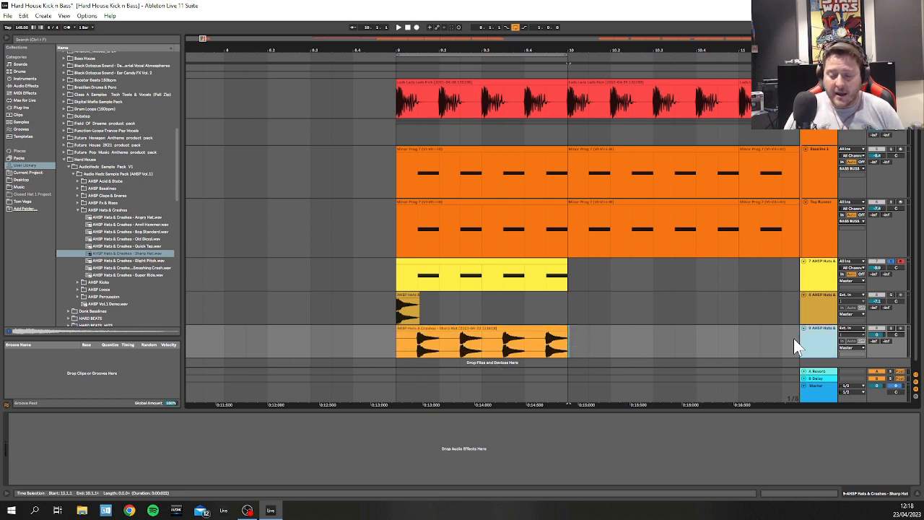
Step: Solo the consolidated hat track, play the loop from bar 9 and lower the track's volume
left_click(890, 328)
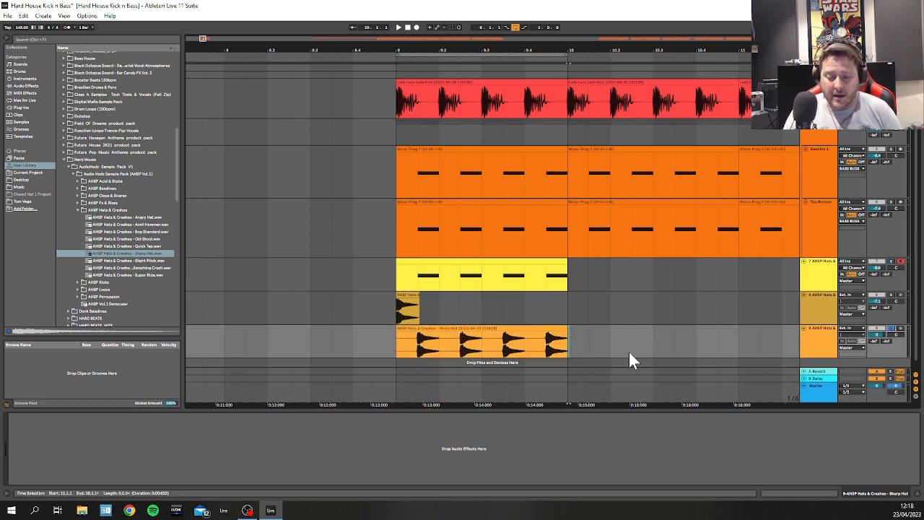
left_click(395, 336)
key("space")
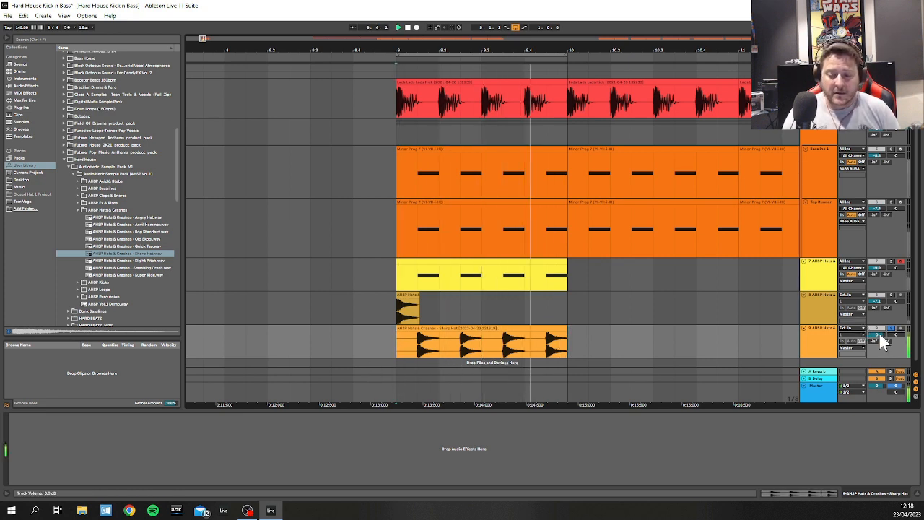
left_click_drag(879, 335, 879, 359)
left_click(877, 262)
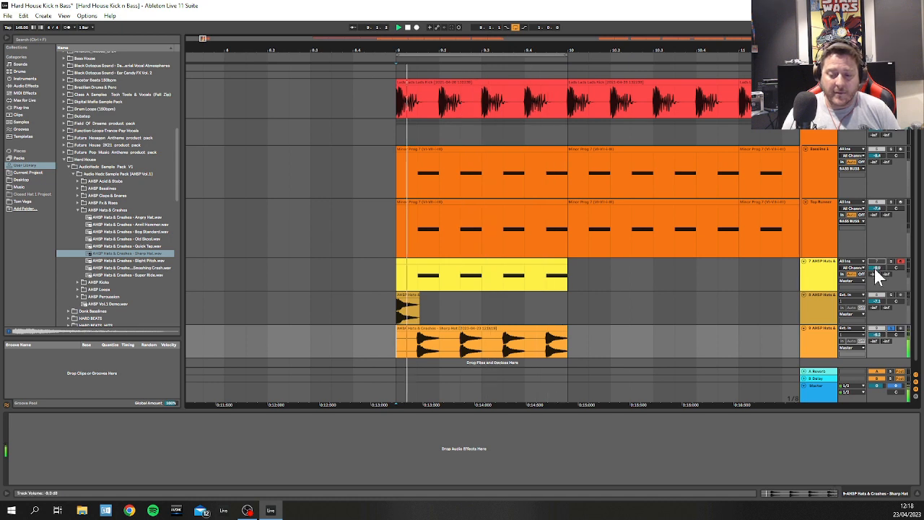
Step: Delete the muted audio track with the single hat hit, and turn off solo on the remaining Sharp Hat audio track
left_click(819, 310)
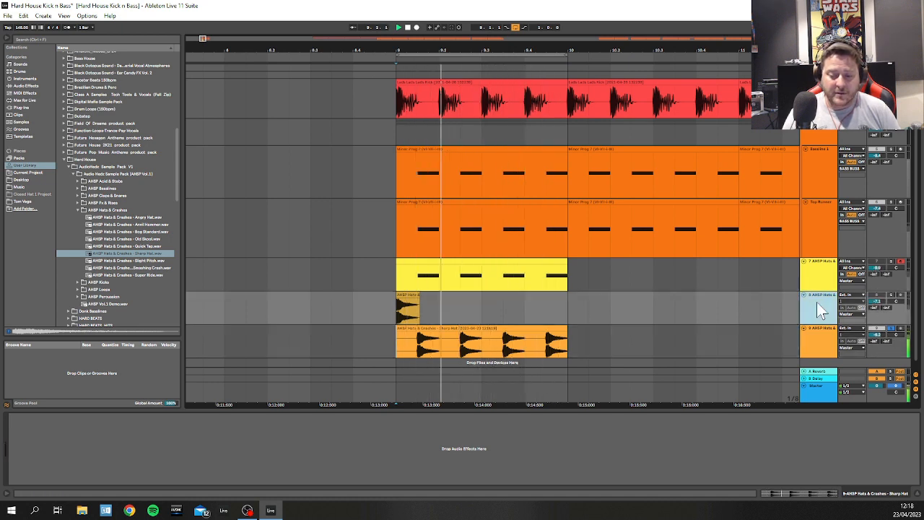
key("Delete")
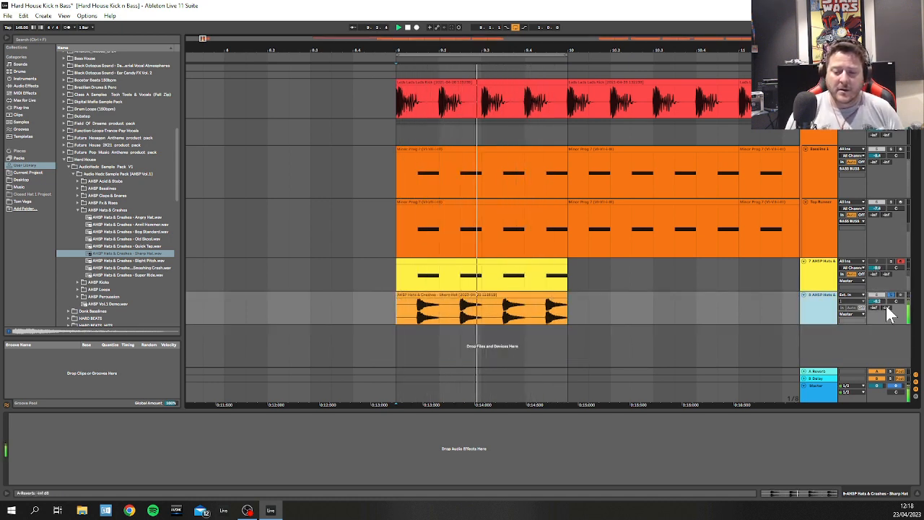
left_click(892, 294)
left_click(790, 307)
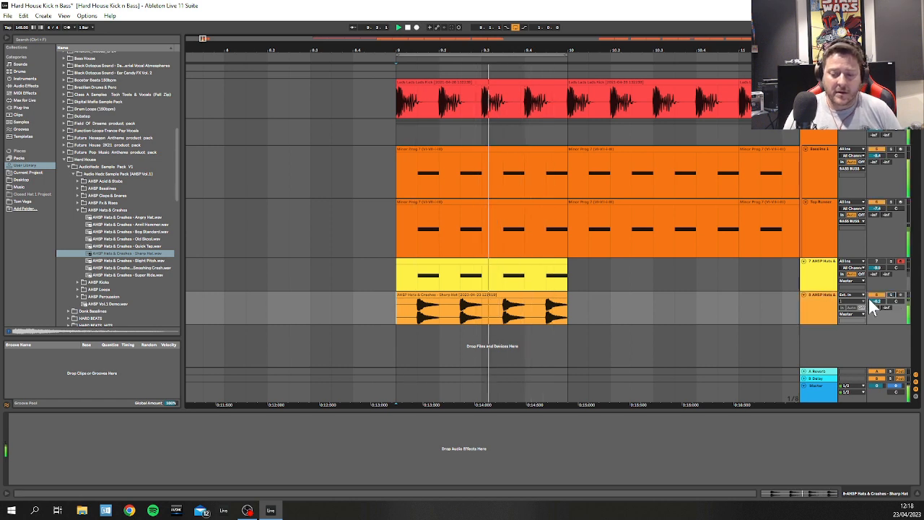
Step: Lower the Sharp Hat audio track's volume to balance it against the kick and bass, and stop playback
left_click_drag(870, 300, 869, 340)
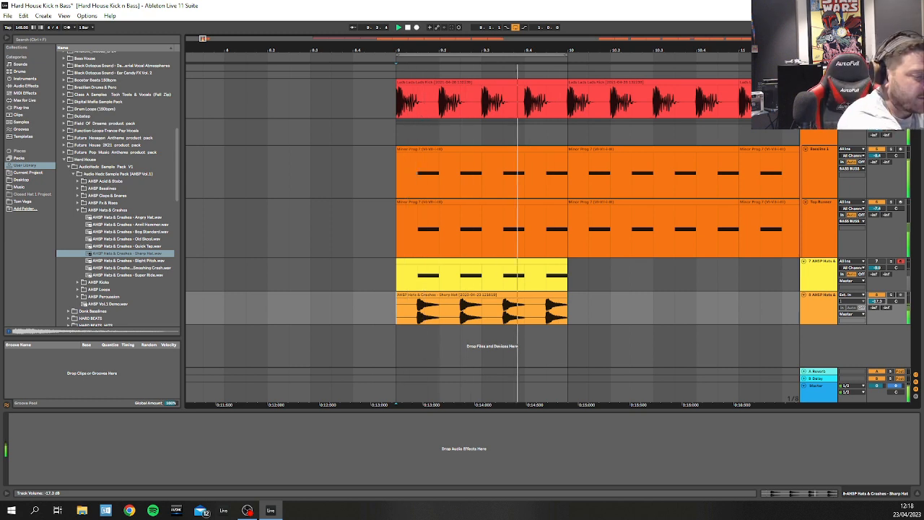
left_click_drag(877, 301, 876, 299)
key("space")
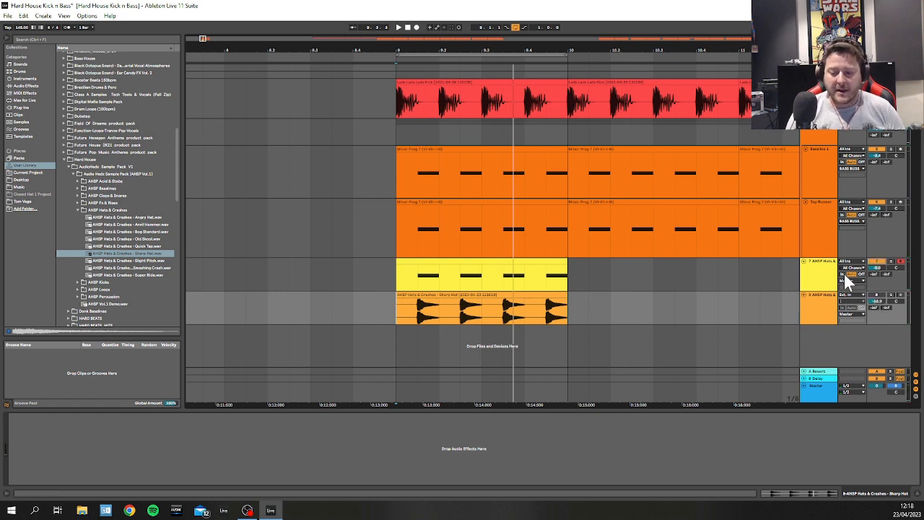
Step: Play the MIDI hat track and compare its Sharp Hat sampler with Warp on and off, leaving Warp on
left_click(434, 274)
key("space")
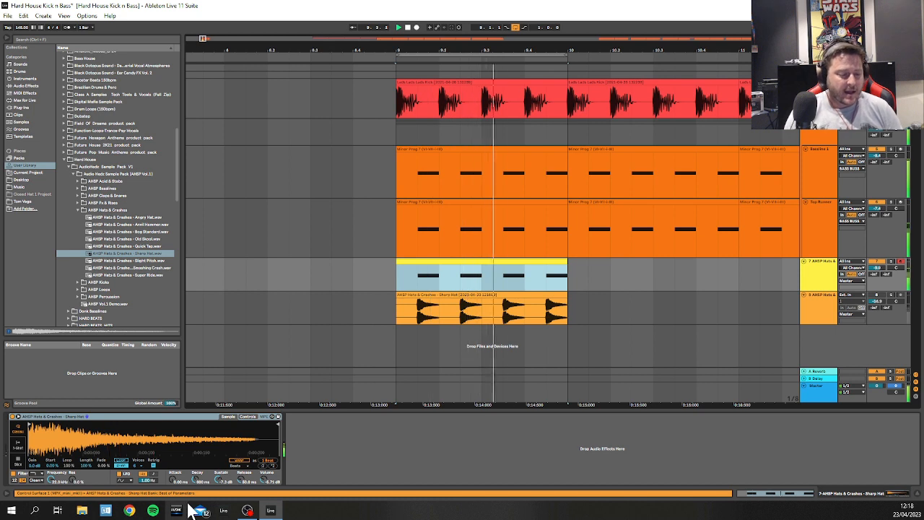
left_click(237, 460)
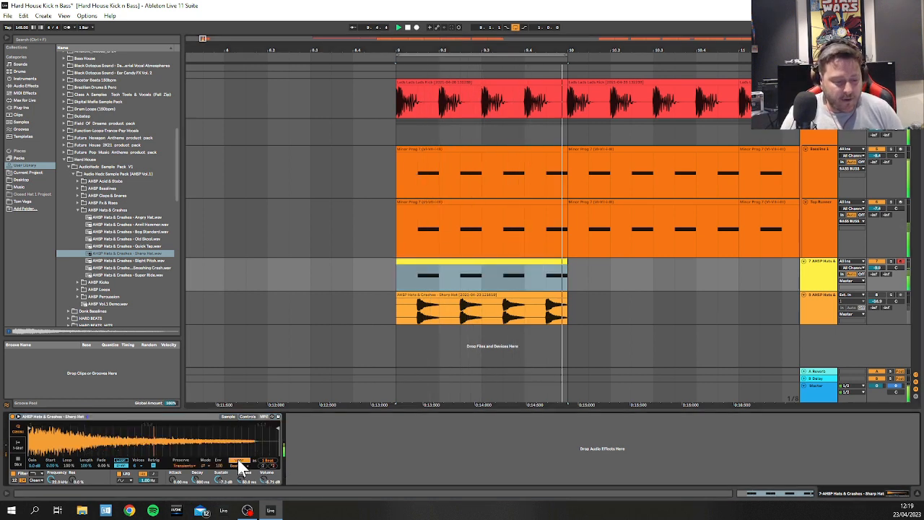
left_click(239, 461)
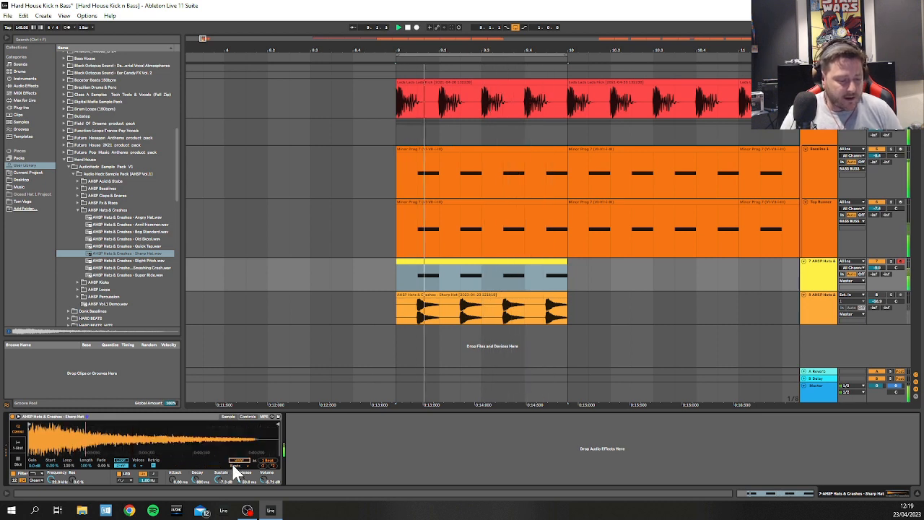
left_click(238, 461)
Step: Audition the Sharp Hat sampler with other warp modes, ending on Complex Pro
left_click(234, 466)
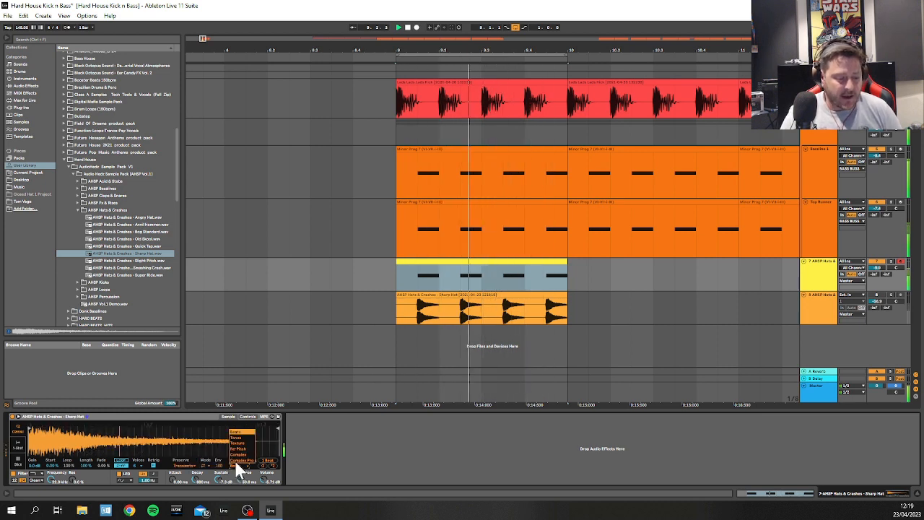
left_click(238, 461)
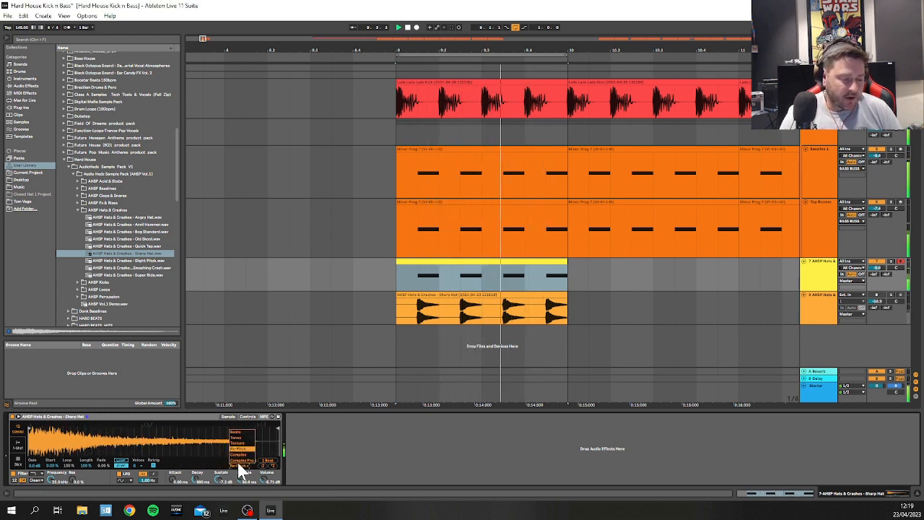
left_click(240, 461)
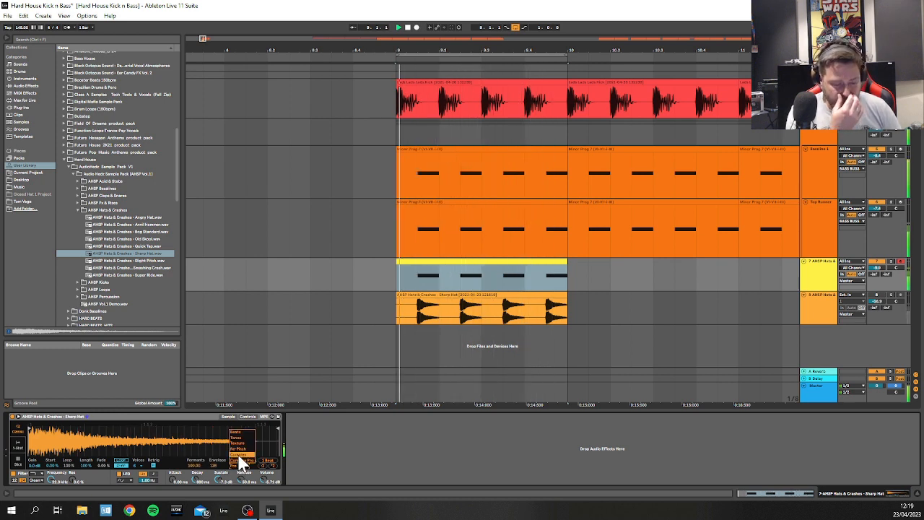
left_click(240, 461)
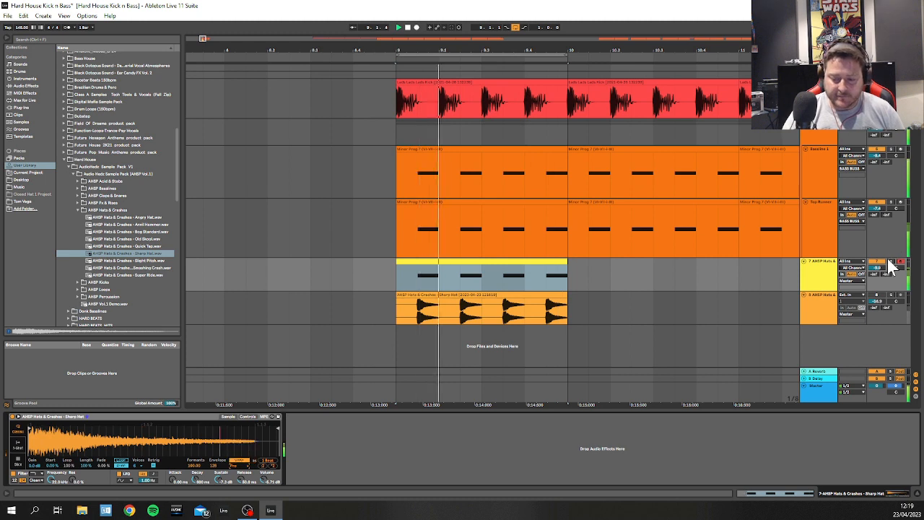
Step: Solo the MIDI hat track, restart playback, and set its sampler's warp mode to Beats
left_click(892, 261)
left_click(822, 275)
key("space")
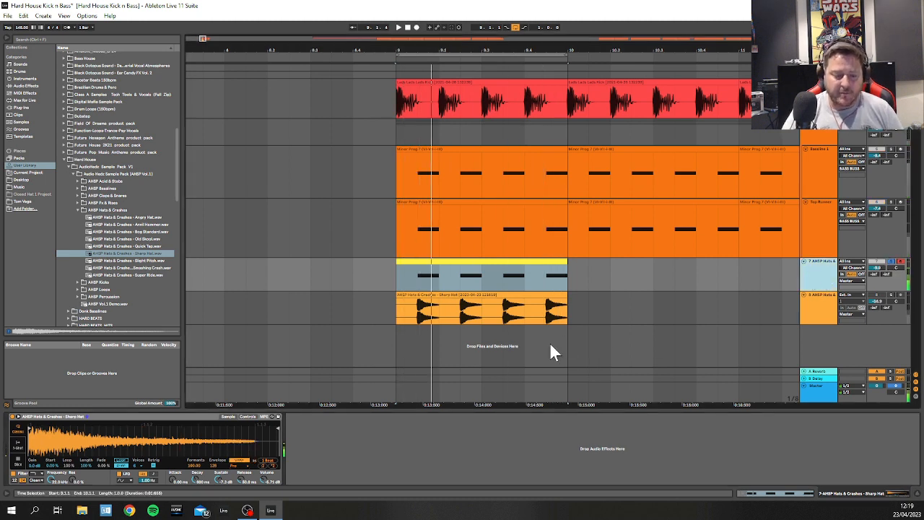
key("space")
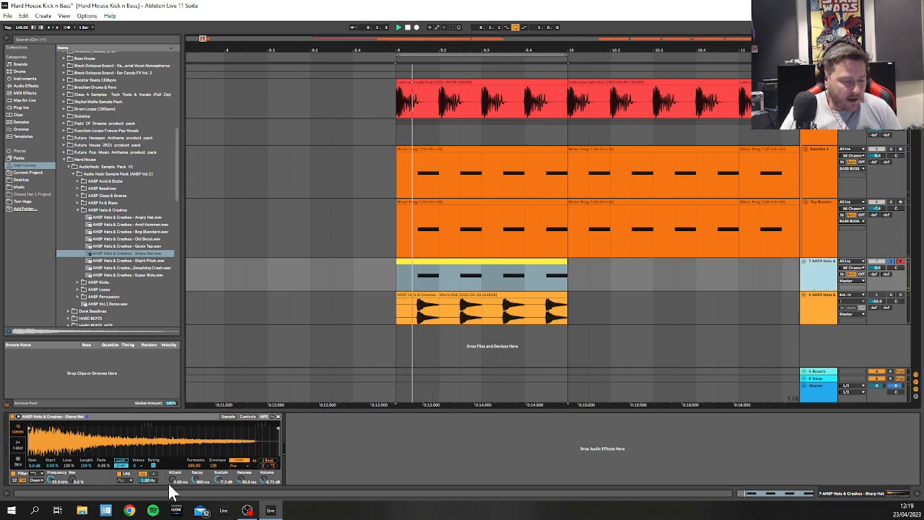
left_click(234, 463)
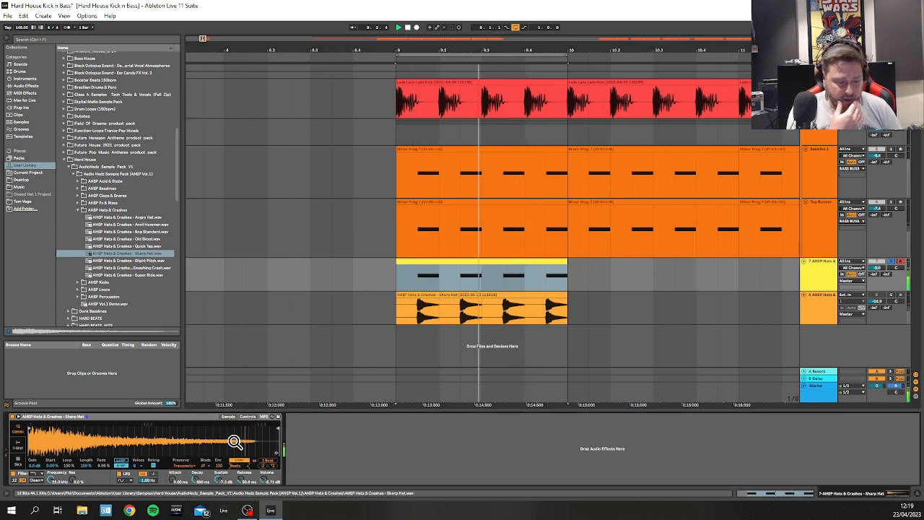
left_click(233, 431)
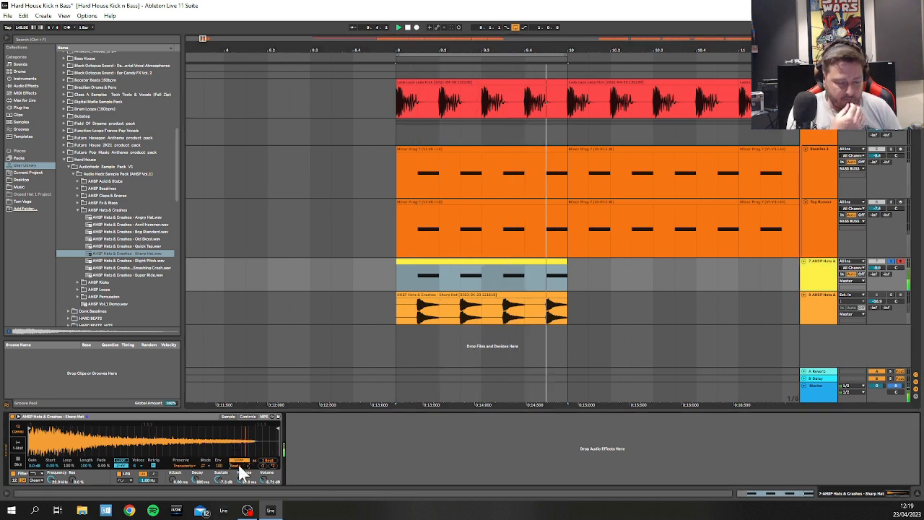
Step: Open the MIDI hat clip to inspect its offbeat notes, and return to the sampler view
double_click(458, 263)
left_click(199, 395)
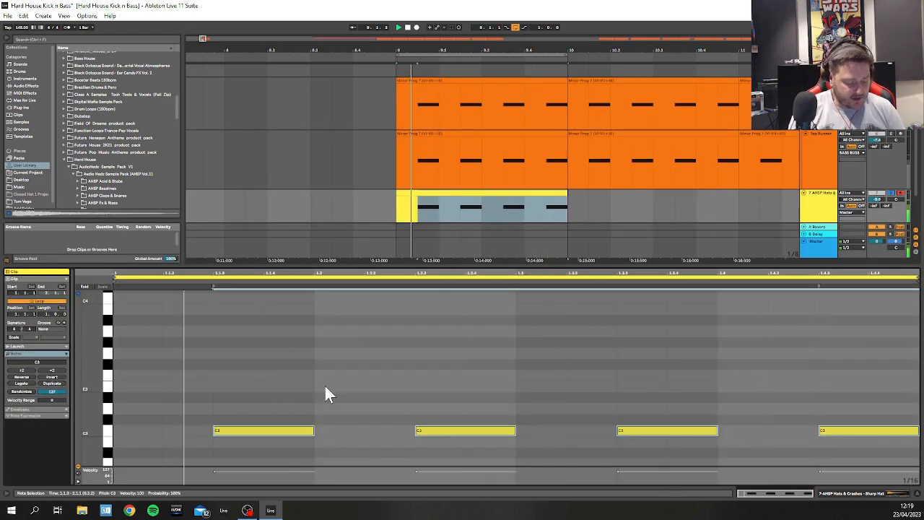
key("shift+Tab")
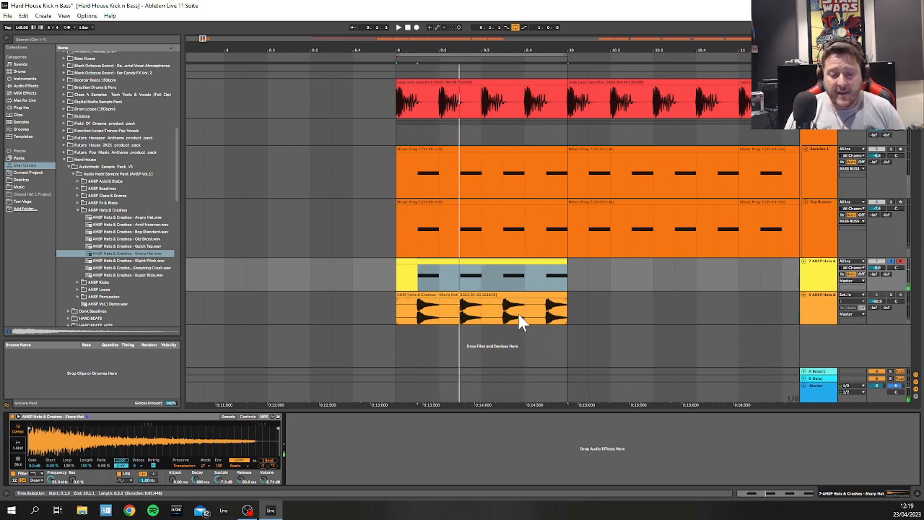
Step: Replace the audio hat clip with a fresh AHSP Hats & Crashes - Sharp Hat sample starting on the first offbeat, 9.1.3
left_click(427, 306)
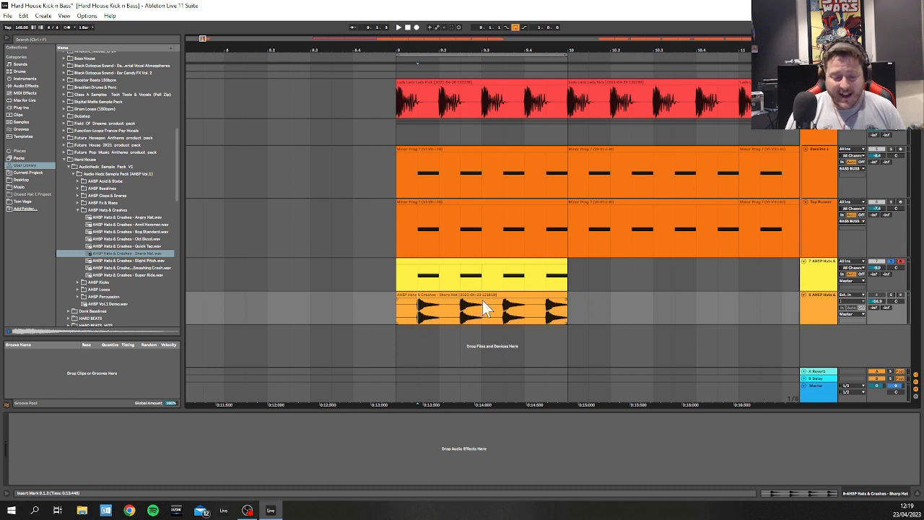
left_click(532, 295)
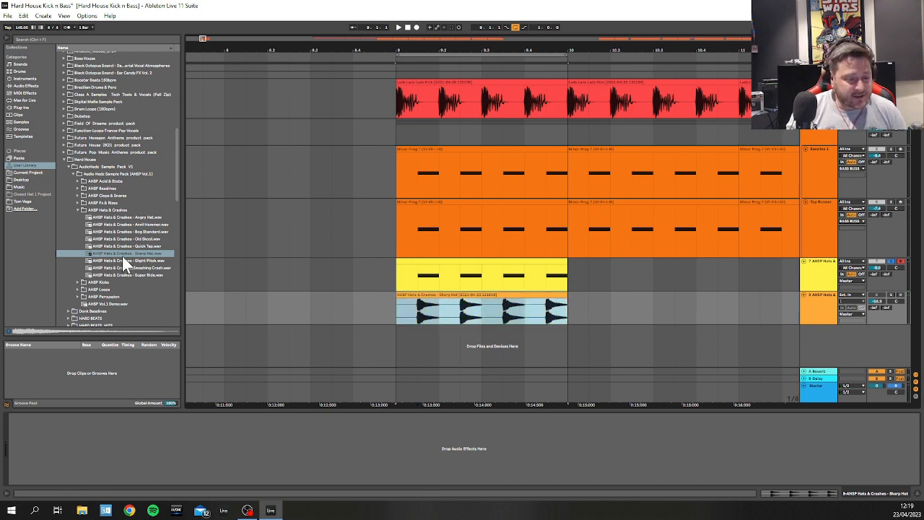
mouse_move(123, 256)
left_mouse_down()
mouse_move(120, 248)
mouse_move(227, 291)
mouse_move(422, 308)
left_mouse_up()
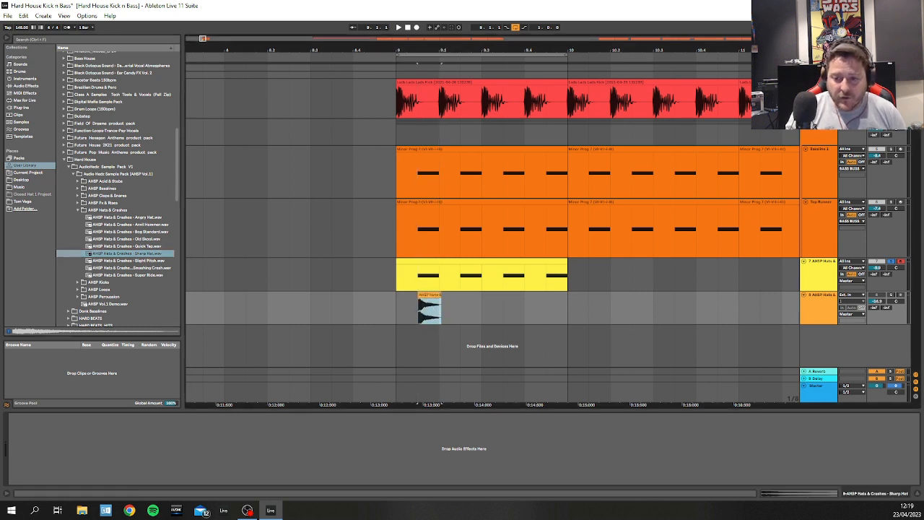
Step: Trim the Sharp Hat sample's end to 9.2.1 and lengthen its fade-out towards the start
scroll(408, 305, "up", 5)
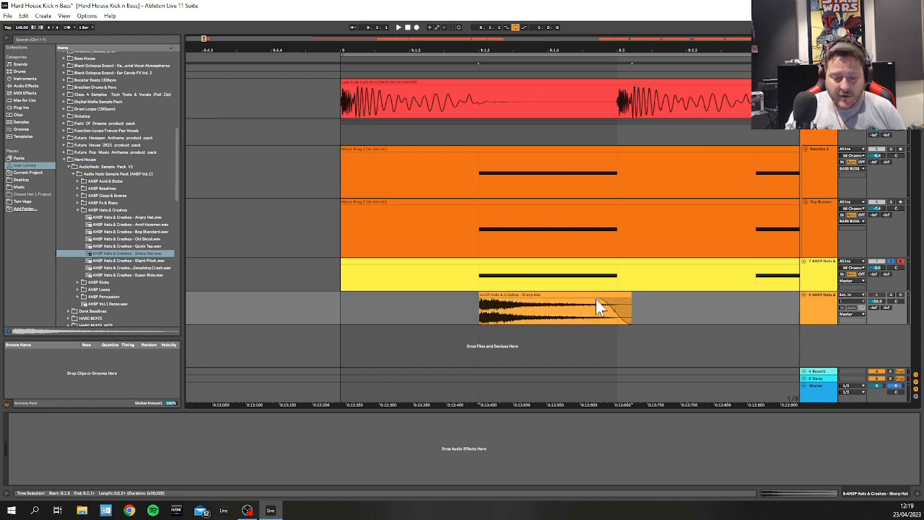
left_click_drag(629, 295, 618, 295)
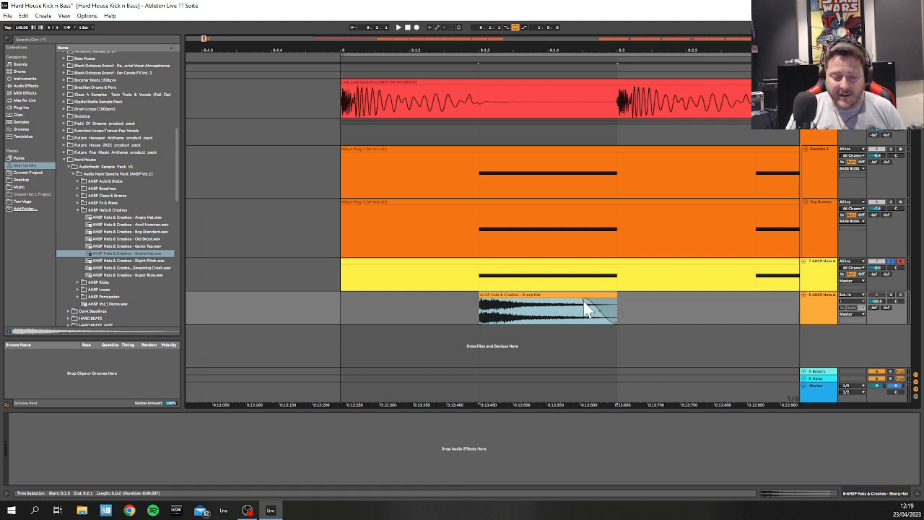
left_click_drag(584, 302, 522, 308)
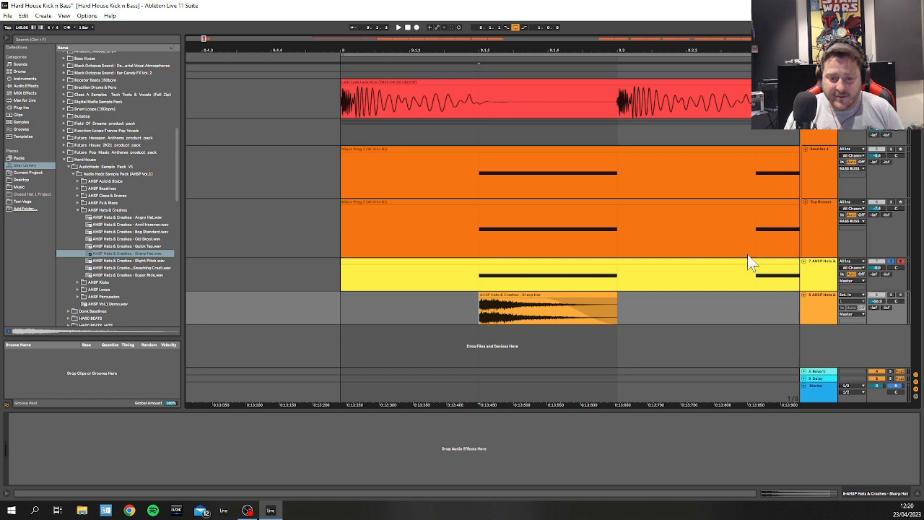
Step: Loop the single beat from 9.1.1 to 9.2.1 around the Sharp Hat sample and play it
left_click_drag(340, 306, 652, 311)
right_click(591, 308)
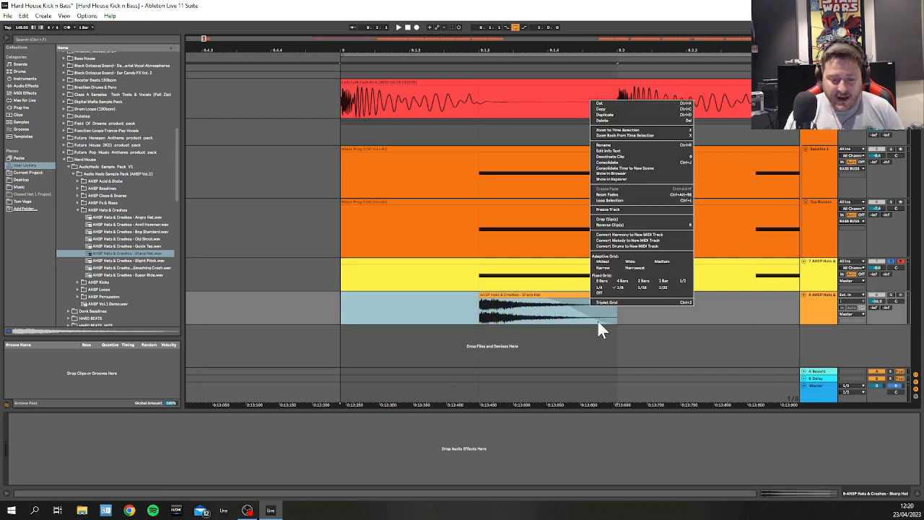
left_click(607, 200)
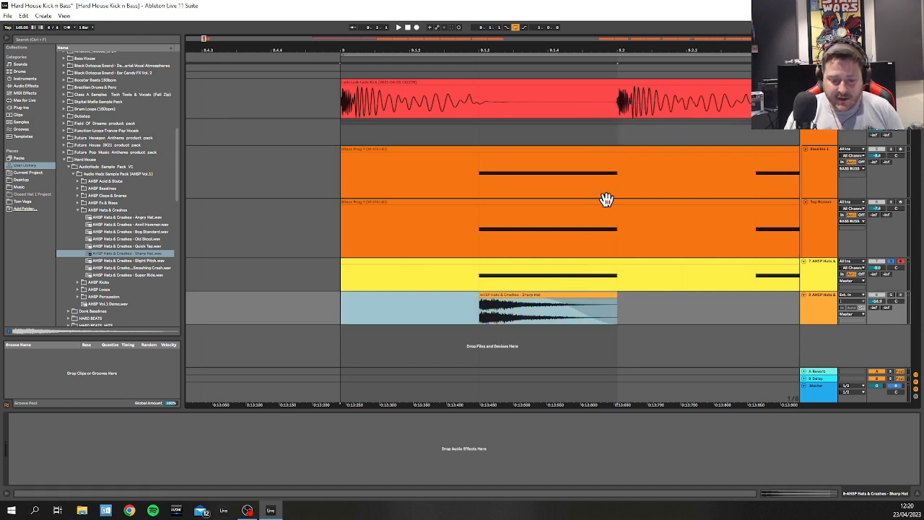
key("space")
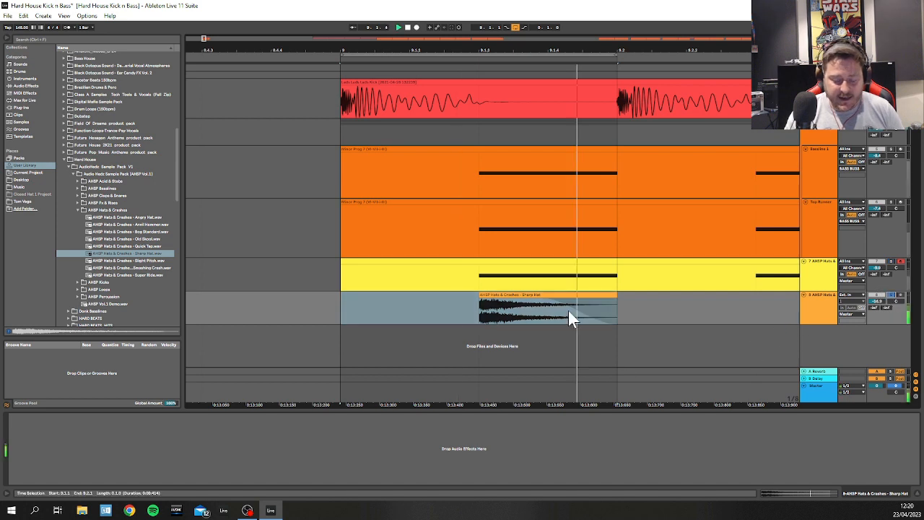
Step: Shorten the Sharp Hat's decay by steepening its fade-out curve and starting the fade earlier
left_click(543, 298)
left_click_drag(539, 298, 538, 328)
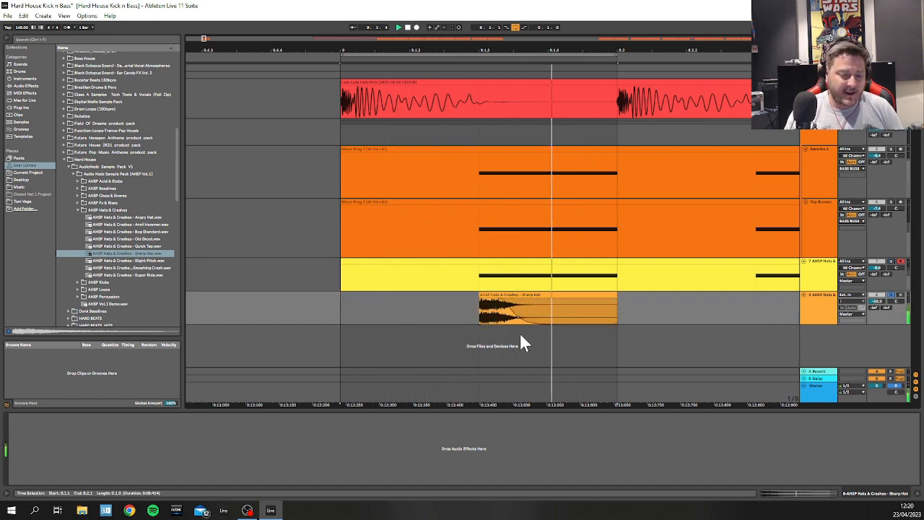
left_click_drag(512, 299, 502, 299)
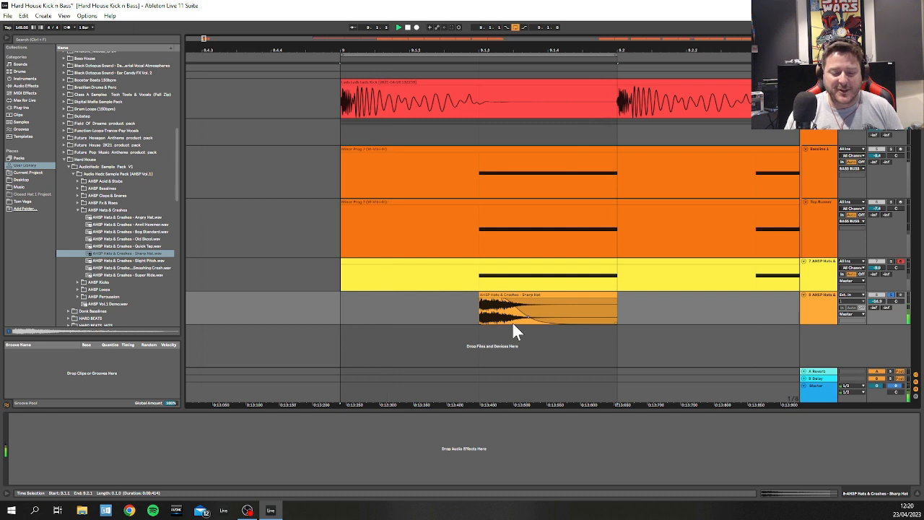
Step: Set the fixed grid to 1/16 and trim the Sharp Hat audio clip's end to 9.1.4
left_click(611, 295)
right_click(439, 316)
left_click(491, 286)
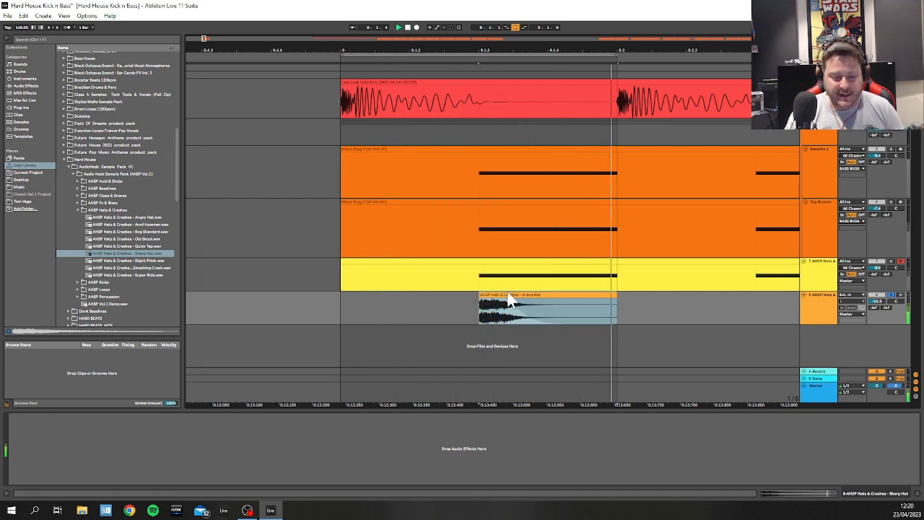
left_click_drag(611, 293, 540, 295)
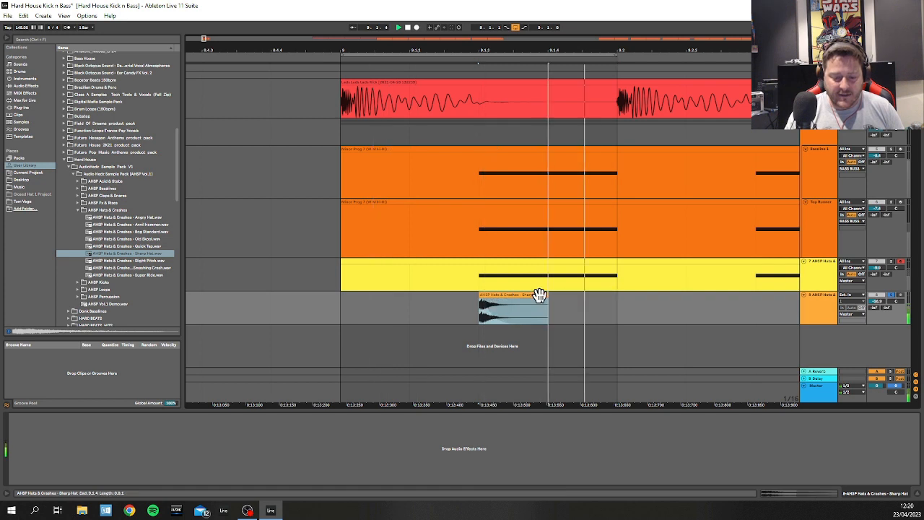
Step: Copy the shortened Sharp Hat clip so it fills all four sixteenths of the looped beat
left_click(497, 303)
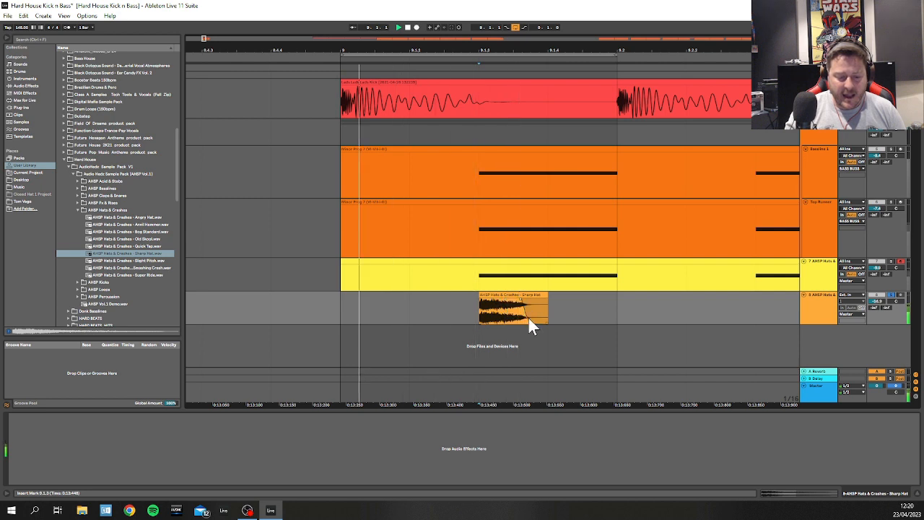
left_click_drag(496, 303, 365, 304)
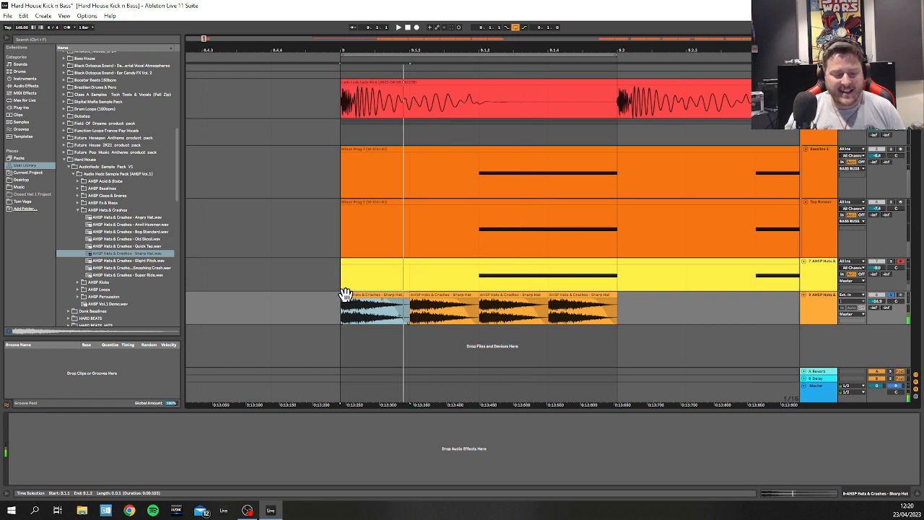
Step: Delete all four Sharp Hat clips from the audio track
left_click(571, 293, "shift")
key("Delete")
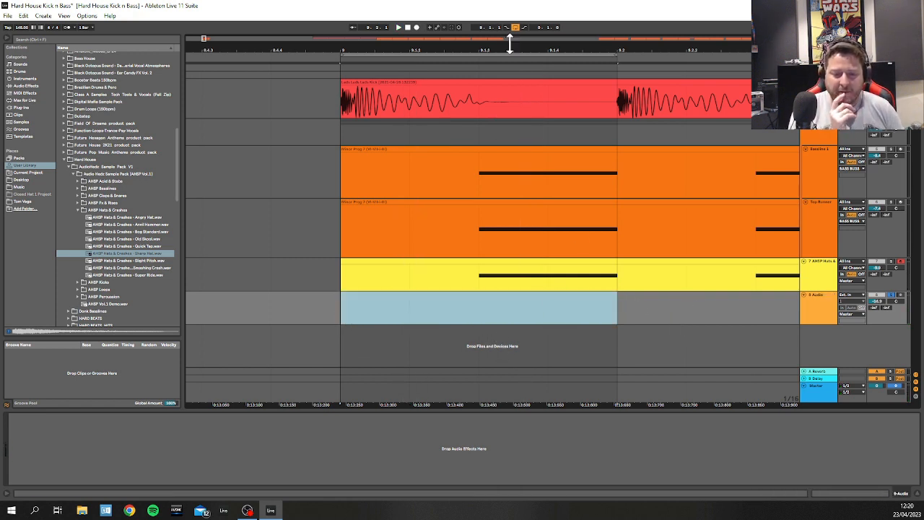
scroll(396, 172, "down", 9)
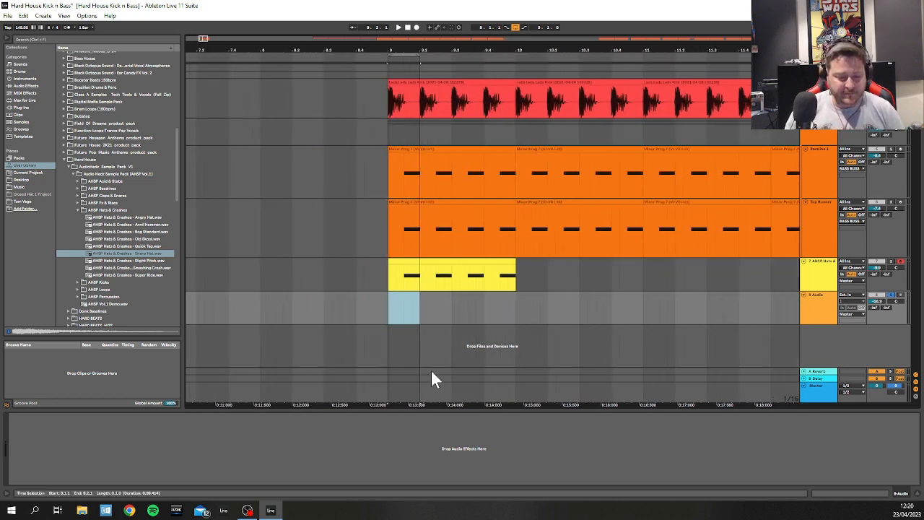
left_click(819, 275)
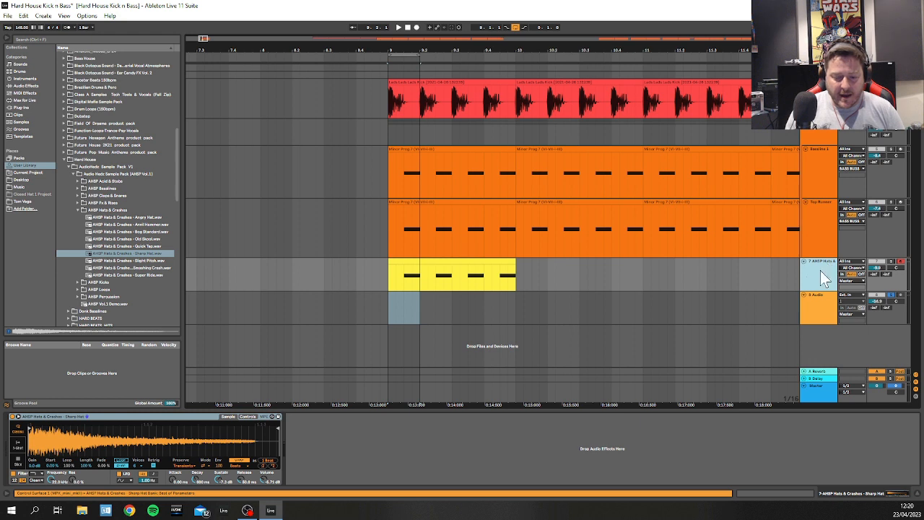
left_click(402, 262)
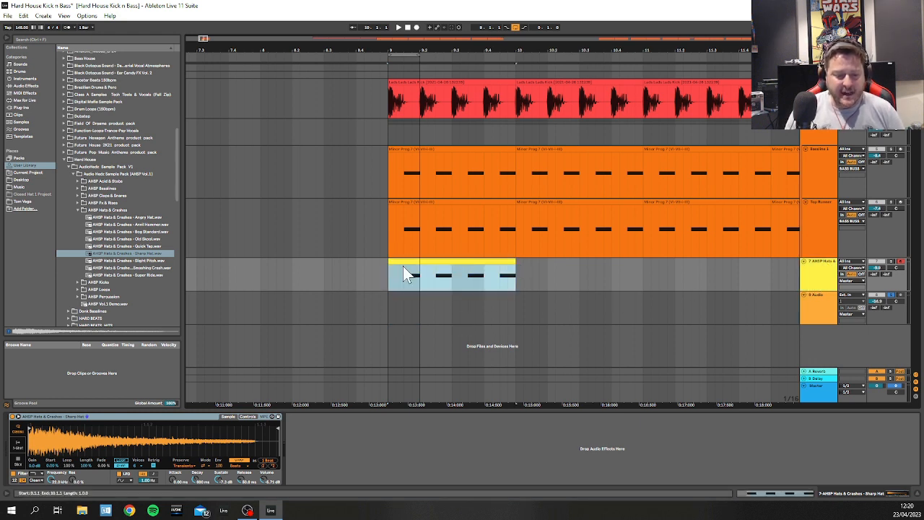
mouse_move(511, 263)
left_mouse_down()
mouse_move(393, 263)
mouse_move(516, 266)
left_mouse_up()
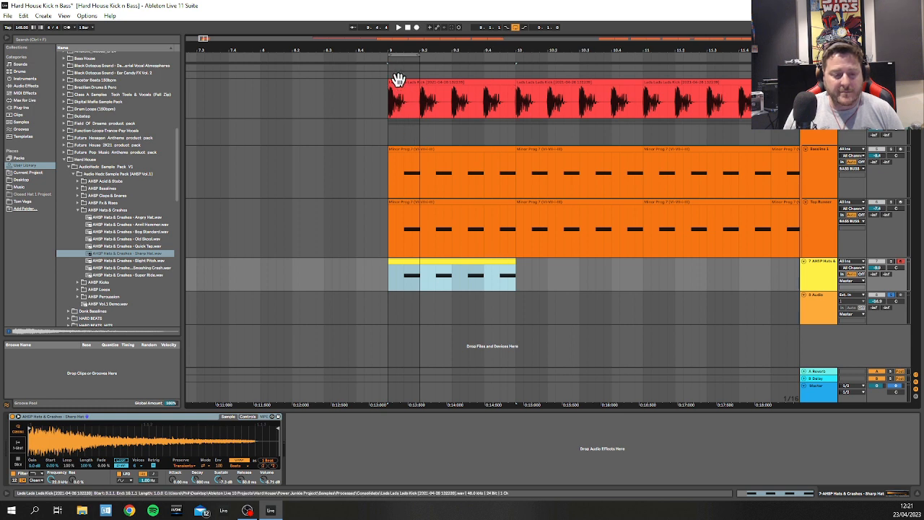
left_click(388, 283)
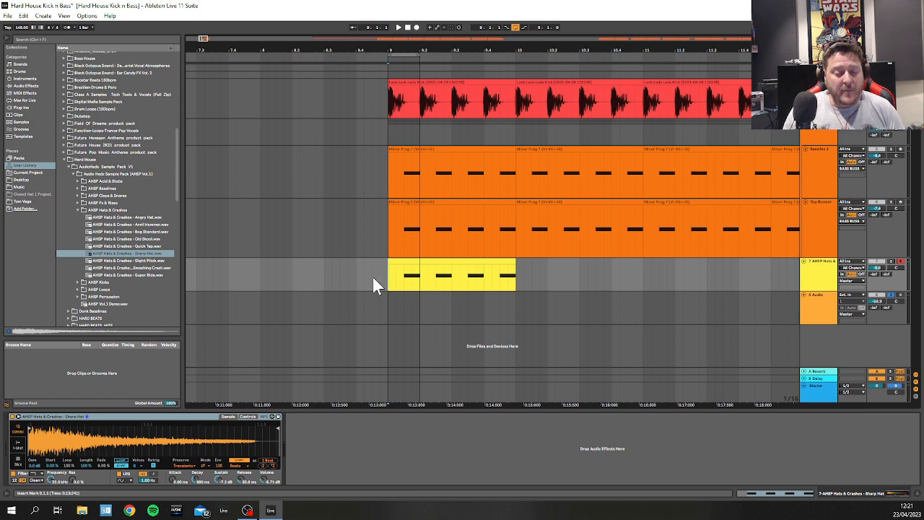
left_click(416, 258)
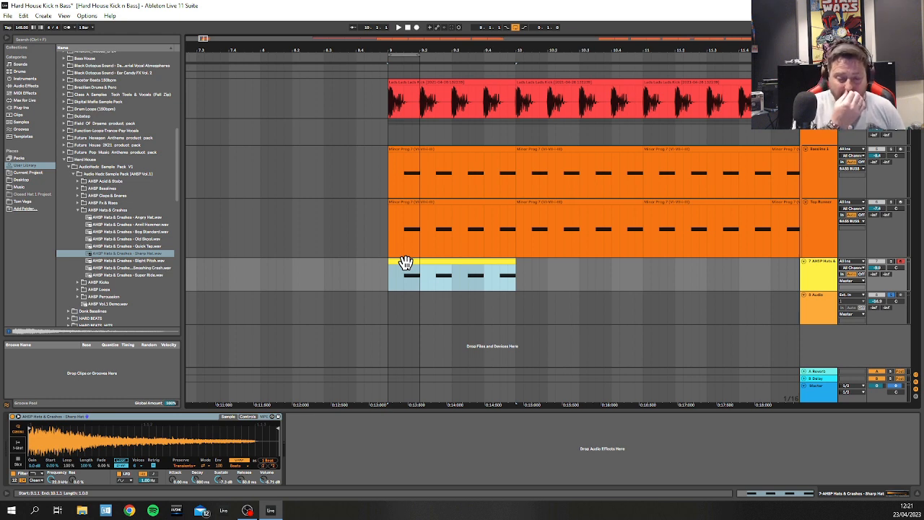
Step: Unsolo the empty audio track, extend the loop to the whole of bar 9, and play it with the hats
key("space")
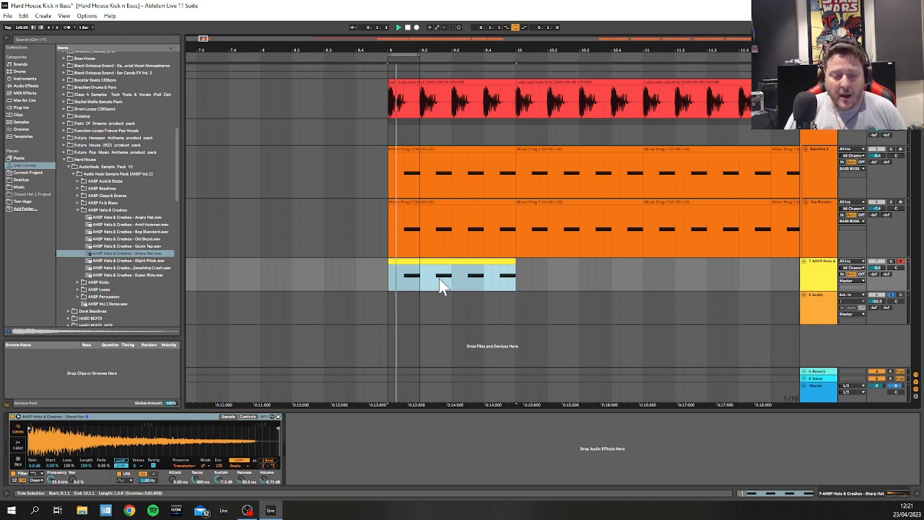
left_click(890, 295)
key("space")
left_click_drag(419, 55, 517, 62)
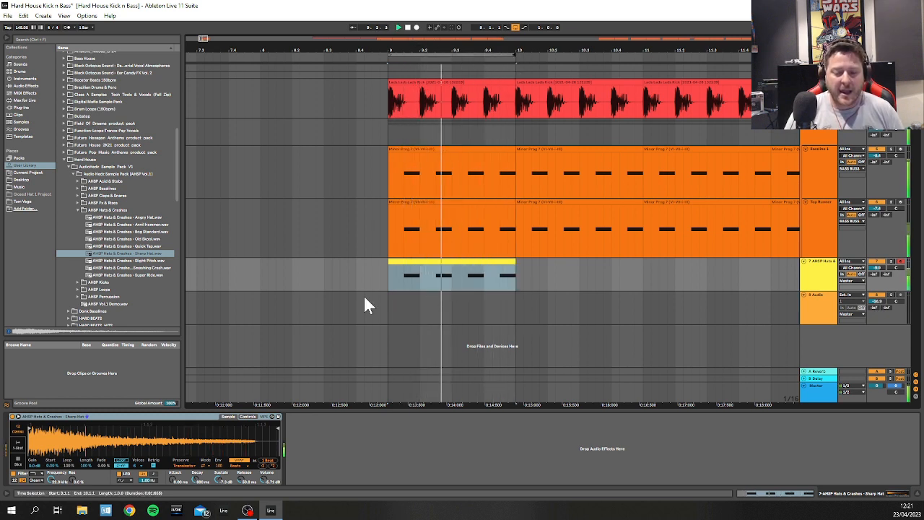
key("space")
Step: Audition the Angry Hat sample from the AHSP Hats & Crashes folder and play the looped bar
left_click(825, 275)
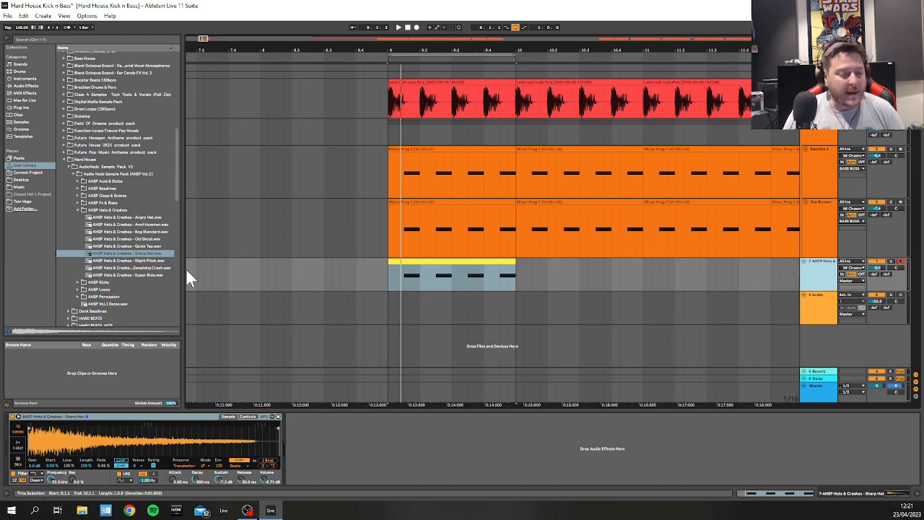
left_click(127, 217)
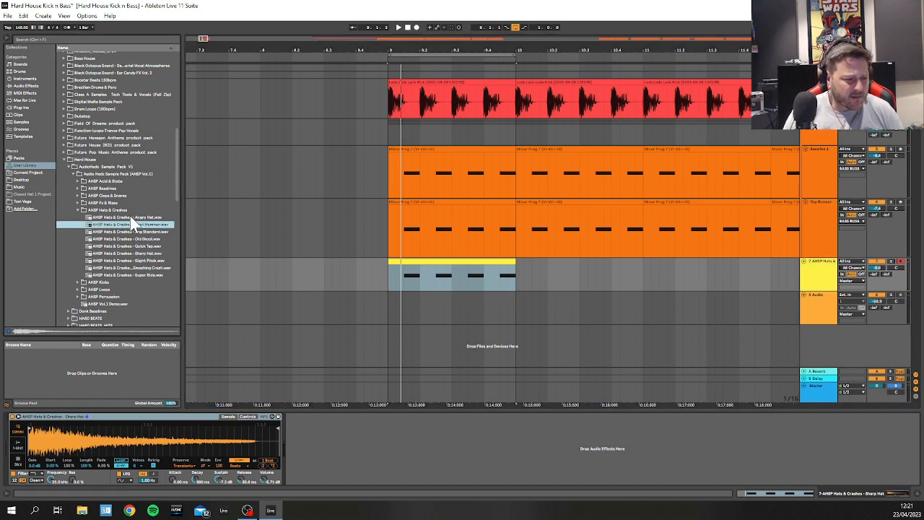
key("space")
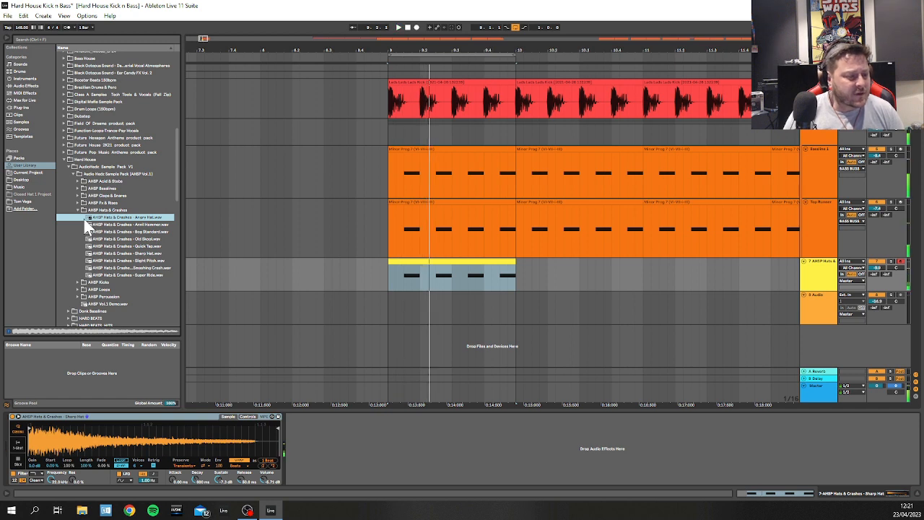
scroll(88, 228, "down", 4)
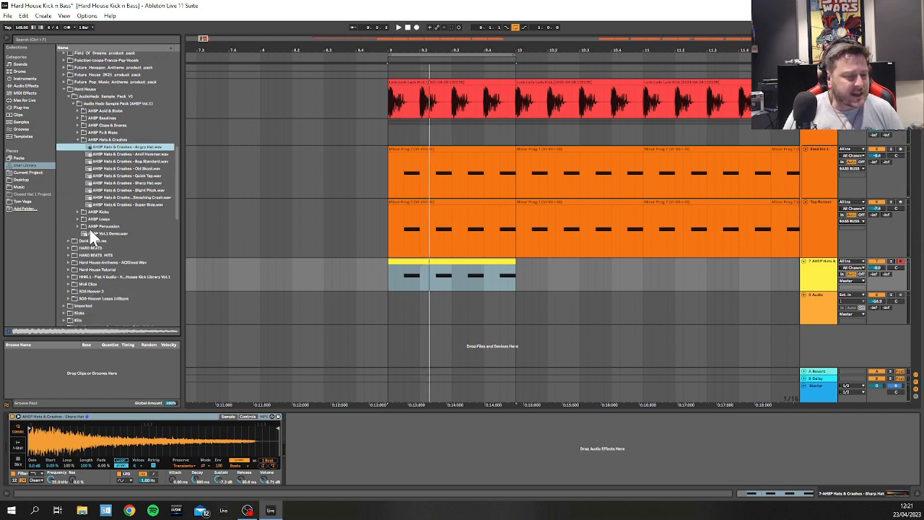
left_click(422, 259)
left_click(415, 261)
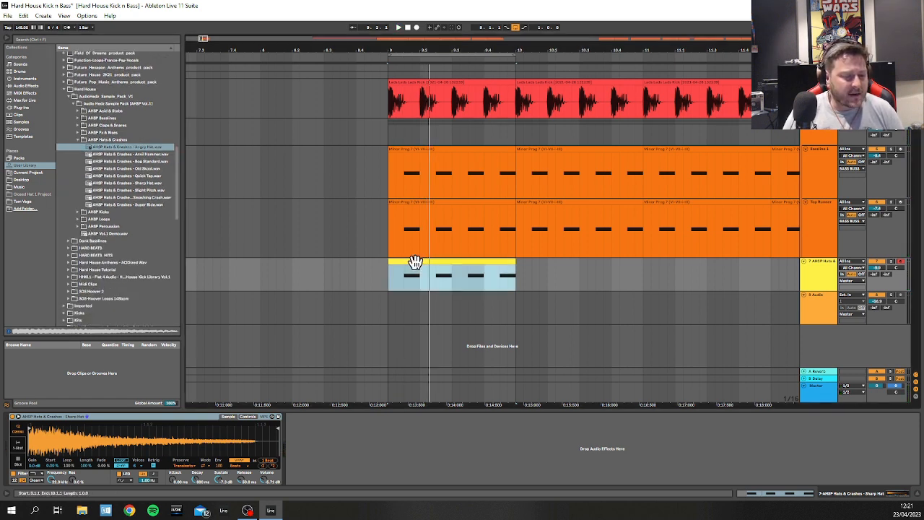
Step: Duplicate the Sharp Hat MIDI track together with its clip and sampler
right_click(822, 273)
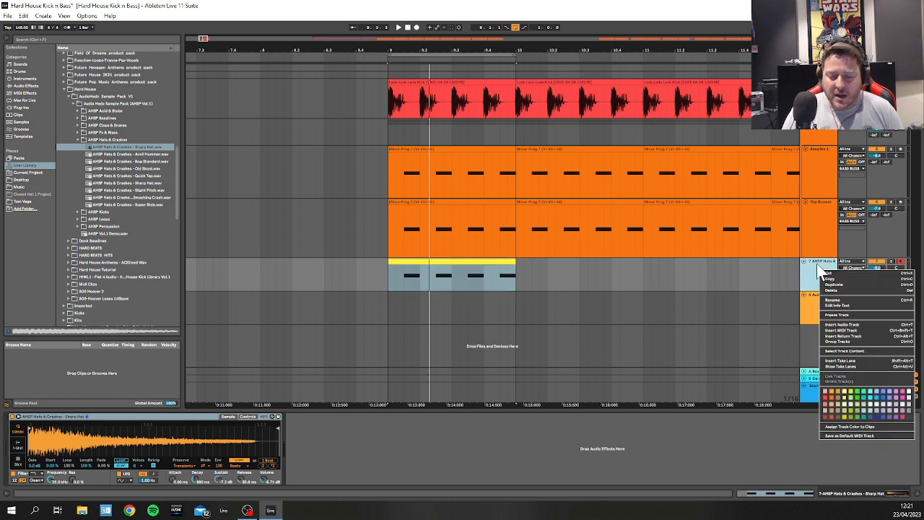
left_click(815, 262)
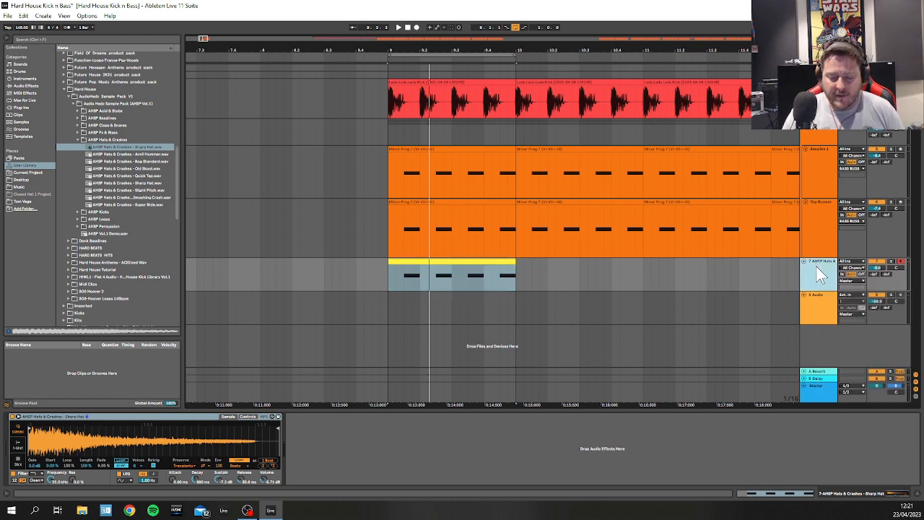
right_click(822, 274)
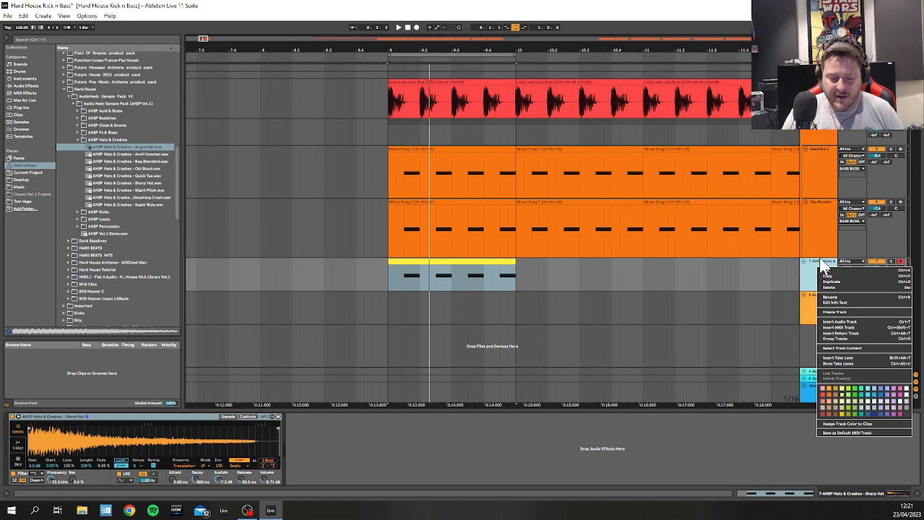
left_click(837, 282)
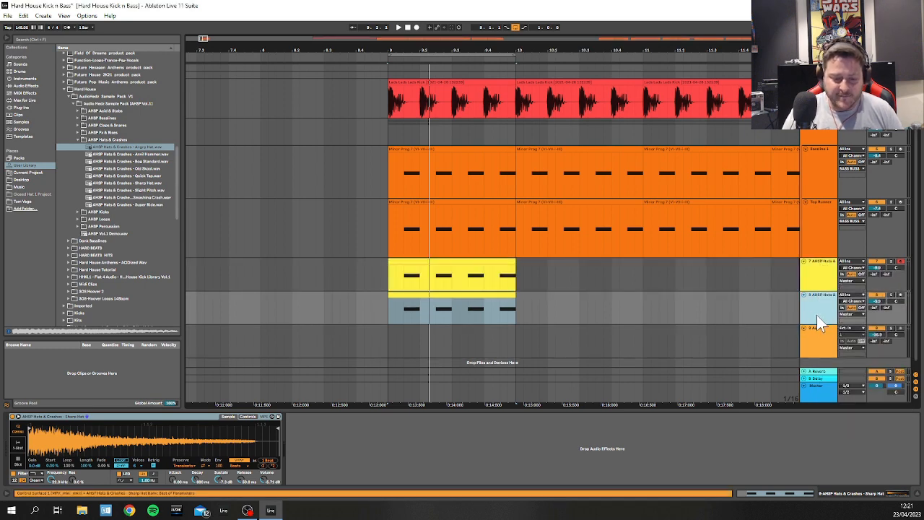
Step: Rename the original Sharp Hat MIDI track as Open Hat
right_click(818, 262)
left_click(818, 263)
right_click(818, 262)
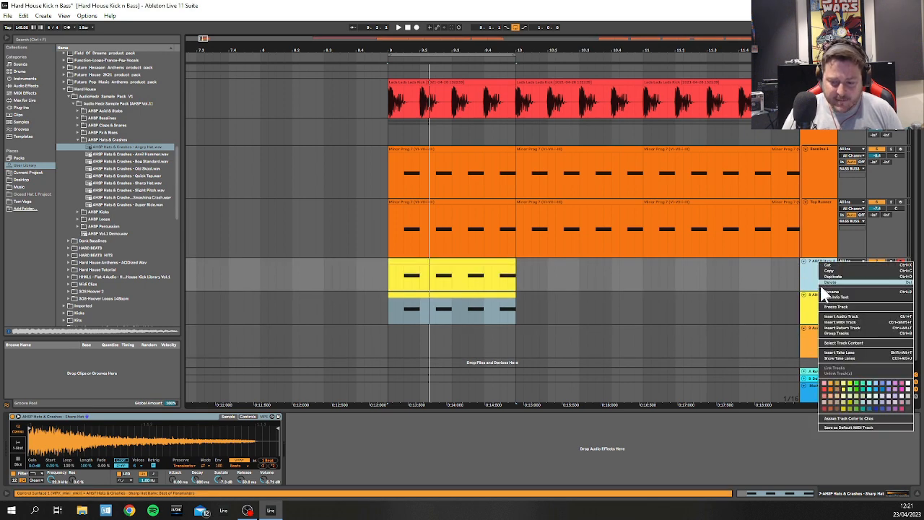
left_click(829, 293)
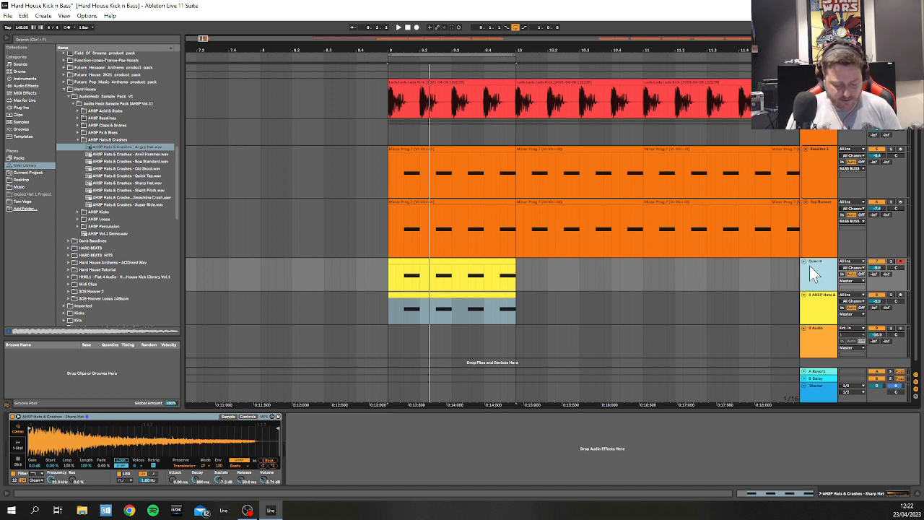
key("Return")
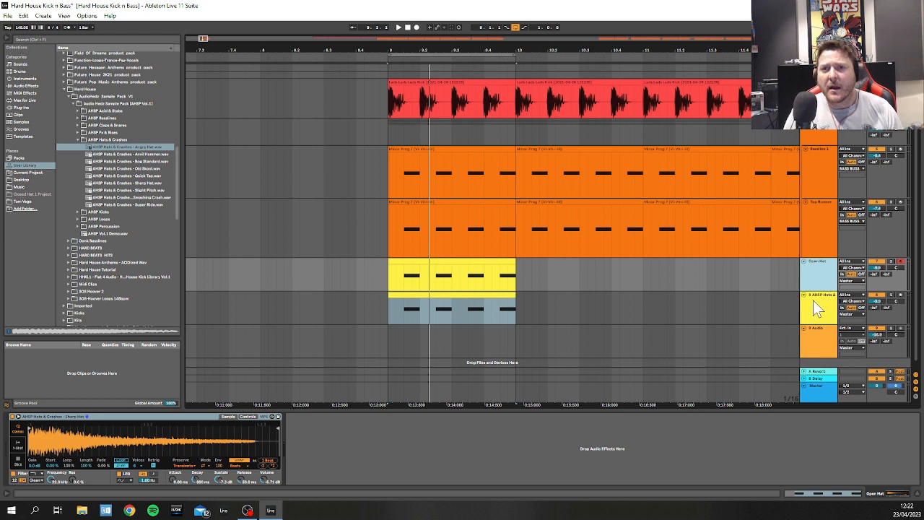
left_click(813, 306)
left_click(813, 285)
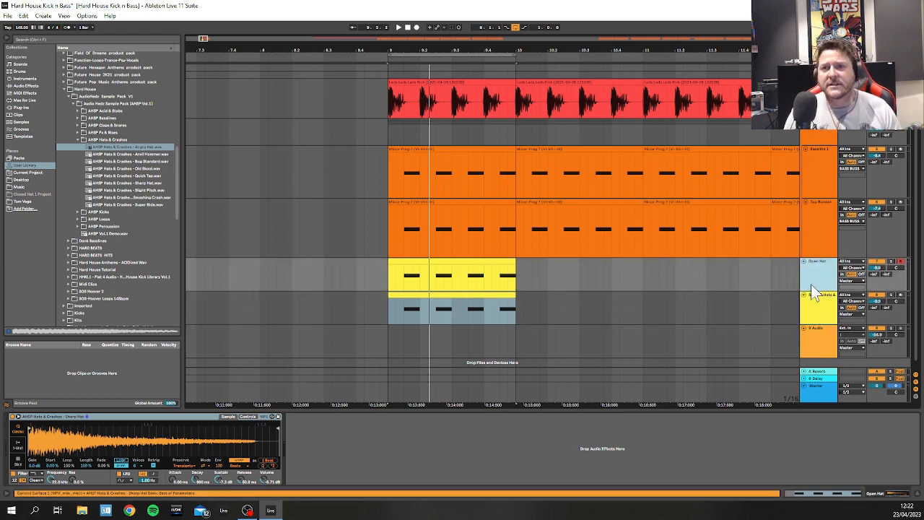
left_click(810, 316)
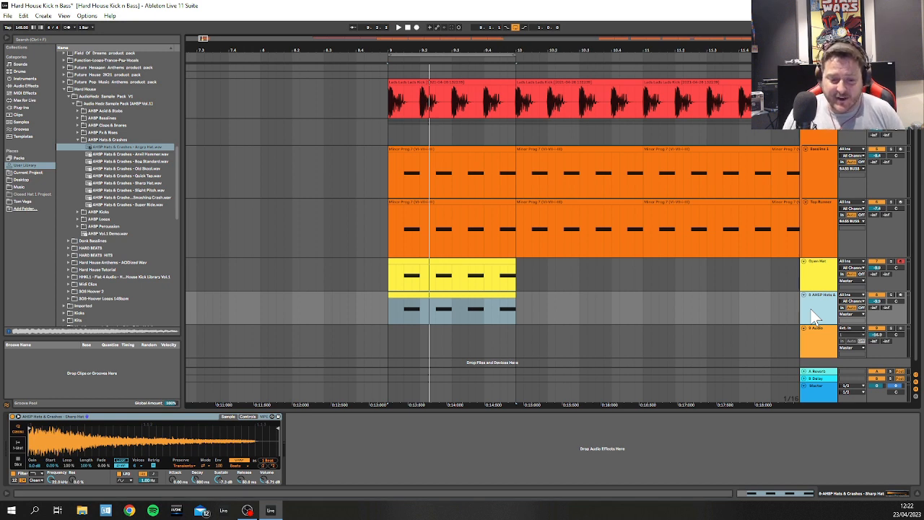
left_click(814, 279)
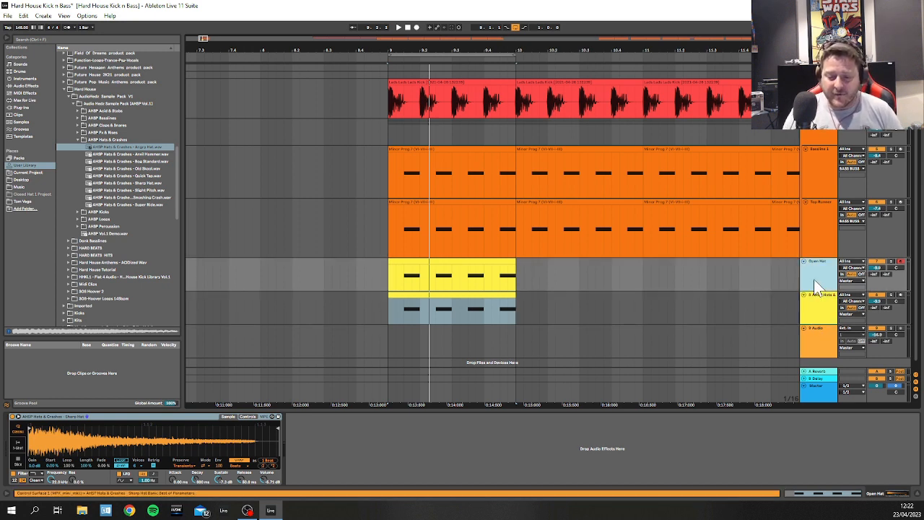
left_click(816, 305)
left_click(822, 283)
left_click(819, 305)
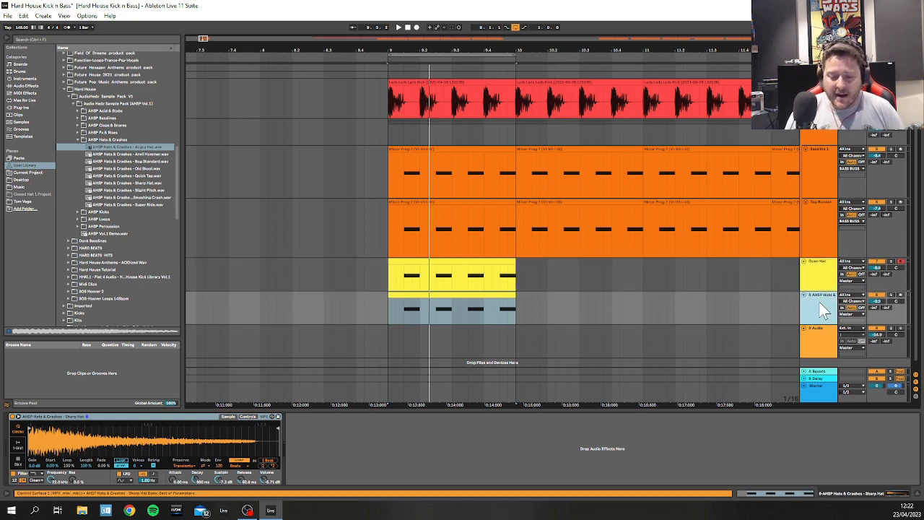
Step: Rename the duplicated hat track below Open Hat as Clap
right_click(823, 305)
left_click(826, 306)
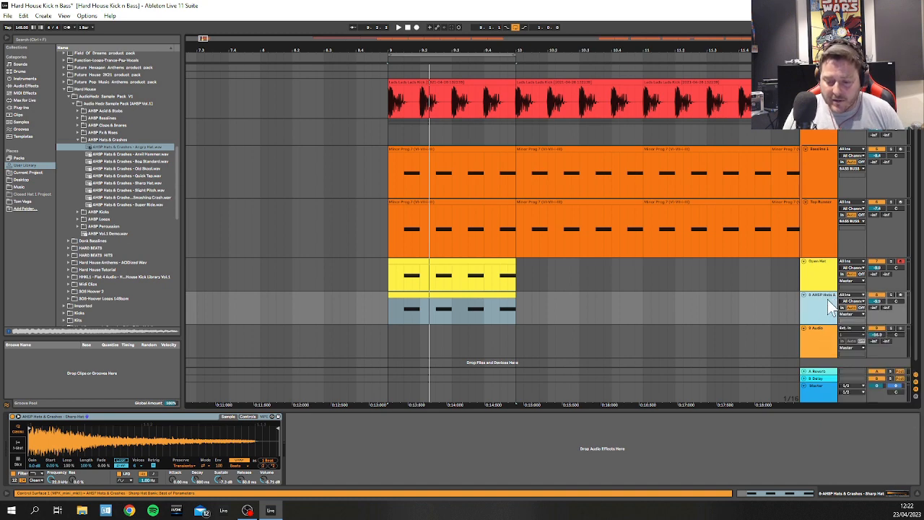
right_click(832, 305)
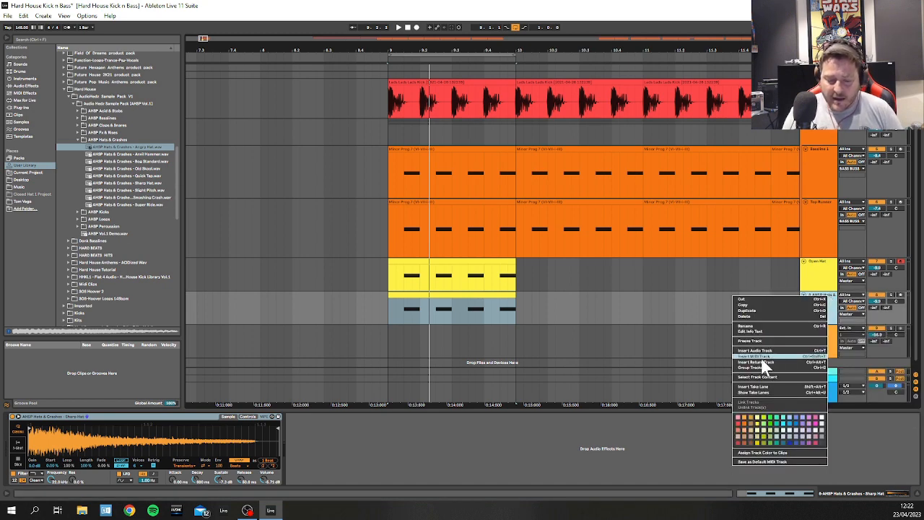
left_click(835, 280)
right_click(817, 294)
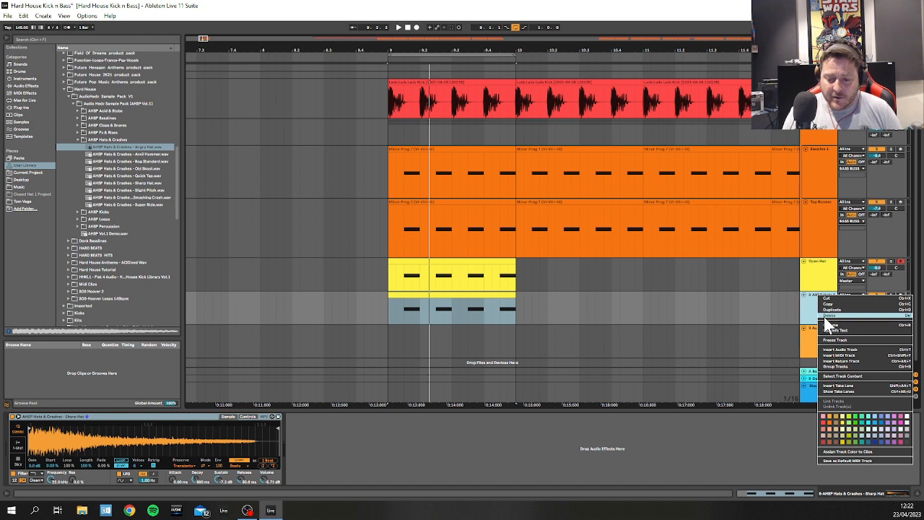
left_click(827, 323)
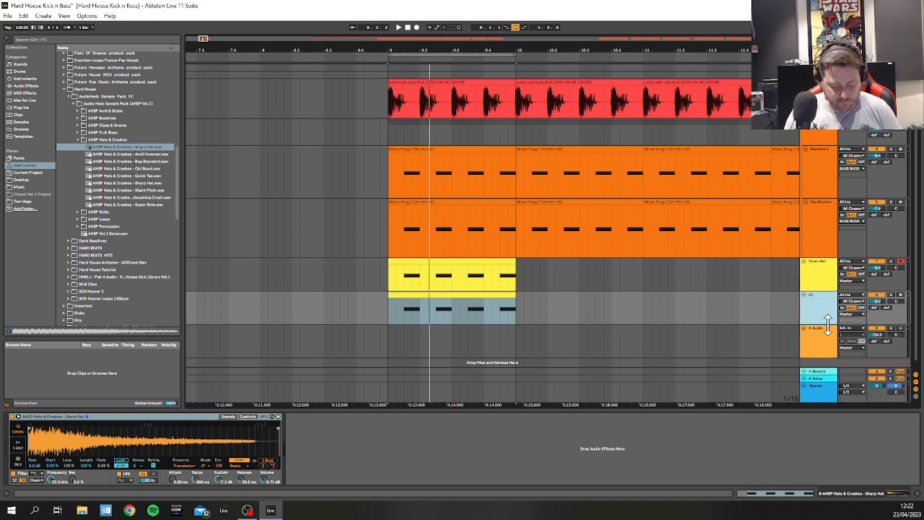
left_click(816, 267)
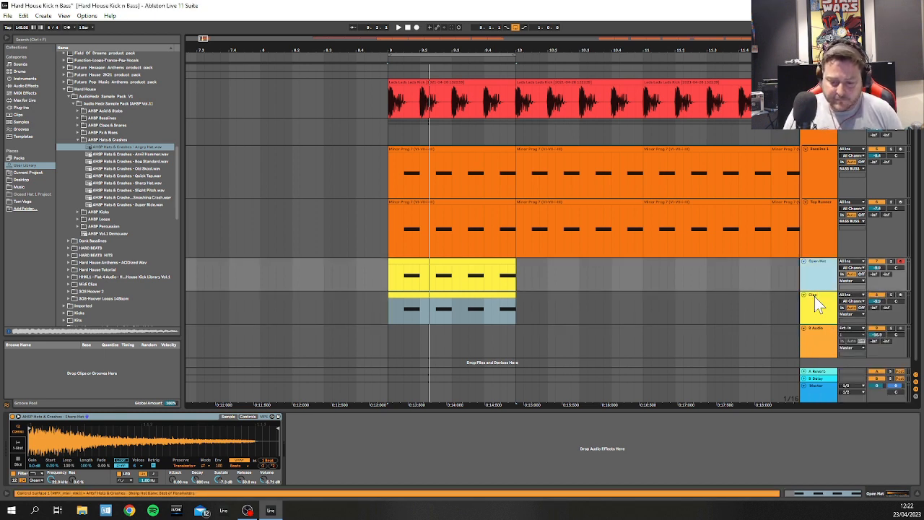
left_click(814, 296)
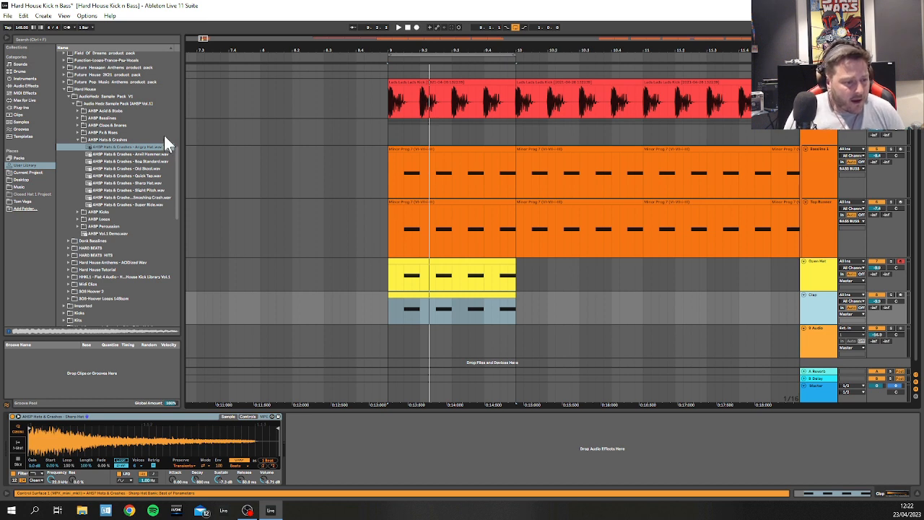
Step: Audition samples in the AHSP Claps & Snares folder and replace the Clap track's Sharp Hat sample with Hard Slap
left_click(78, 126)
left_click(93, 133)
left_click(103, 141)
left_click(105, 154)
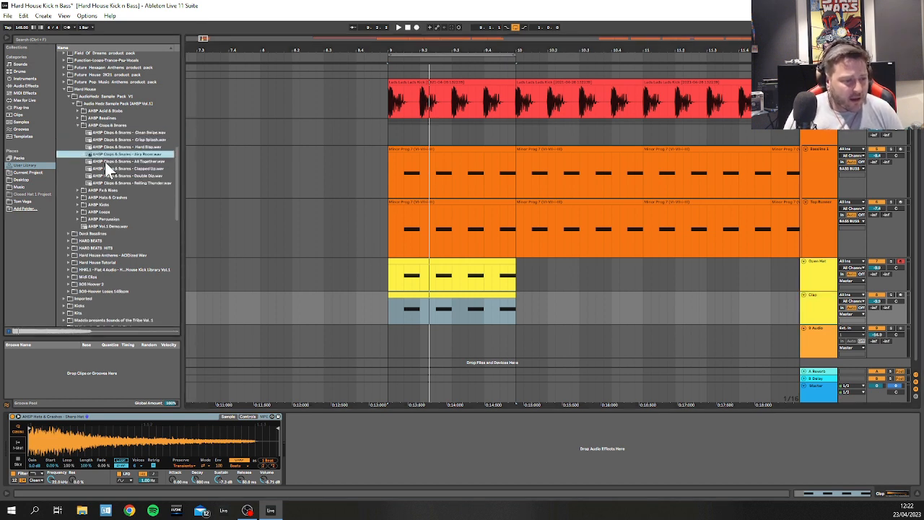
left_click(105, 167)
left_click(108, 175)
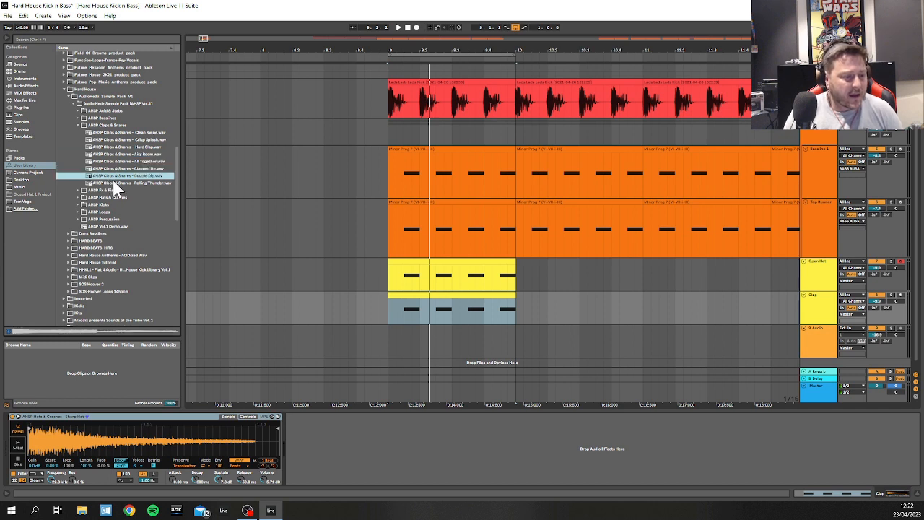
left_click(126, 155)
left_click(128, 147)
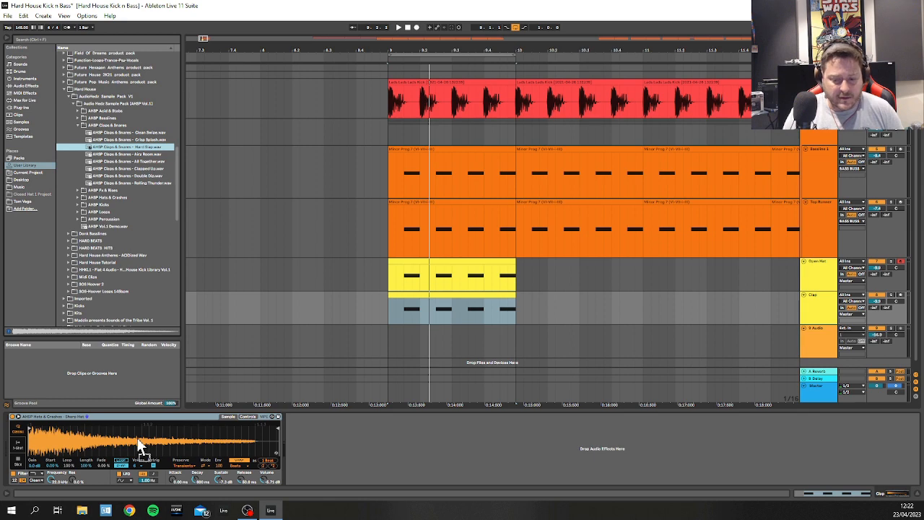
left_click_drag(138, 439, 136, 438)
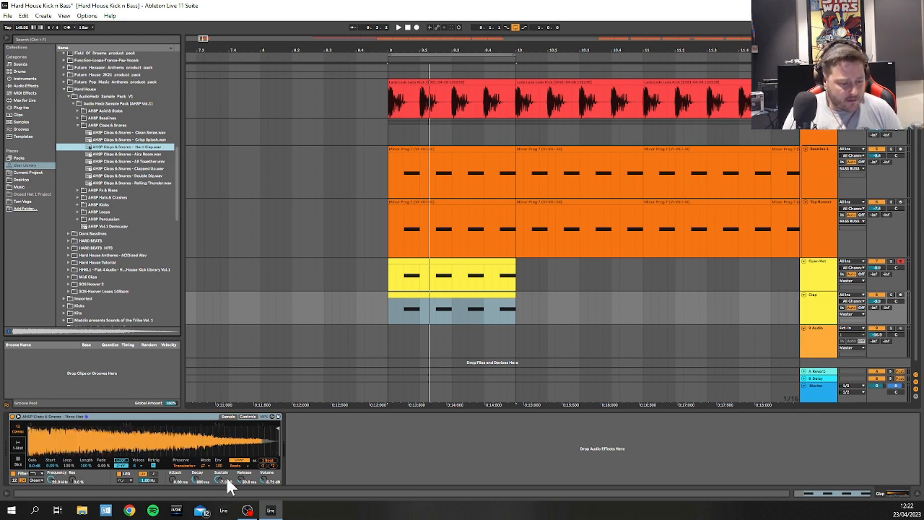
Step: Reduce the Clap clip to a single C3 note and place it on beat 1.2
double_click(412, 291)
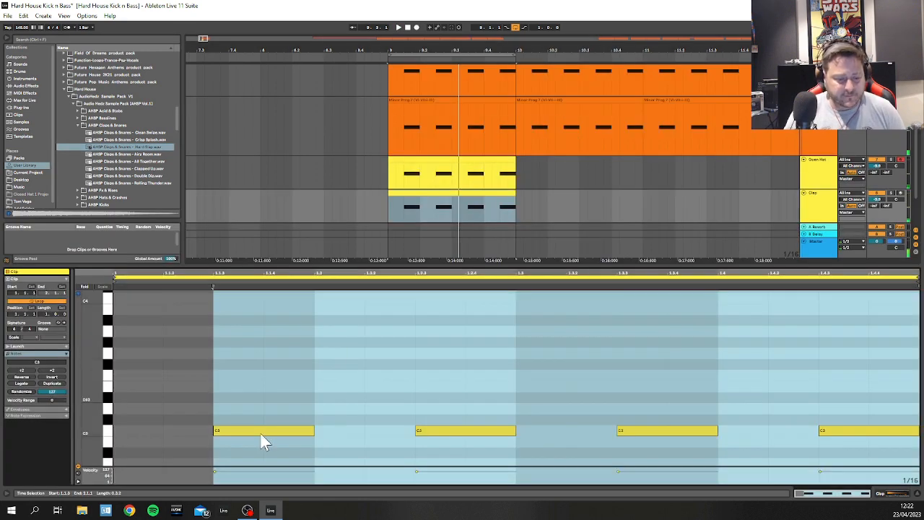
left_click_drag(260, 434, 543, 435)
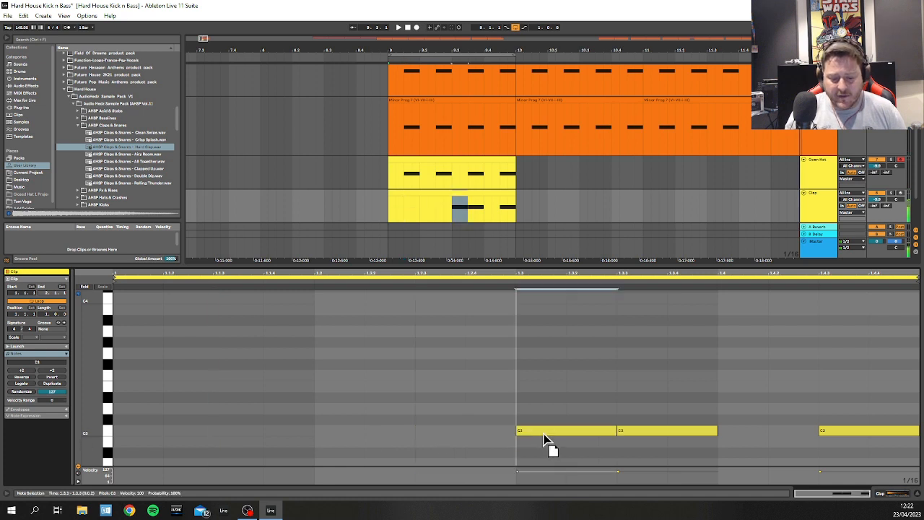
left_click(654, 431)
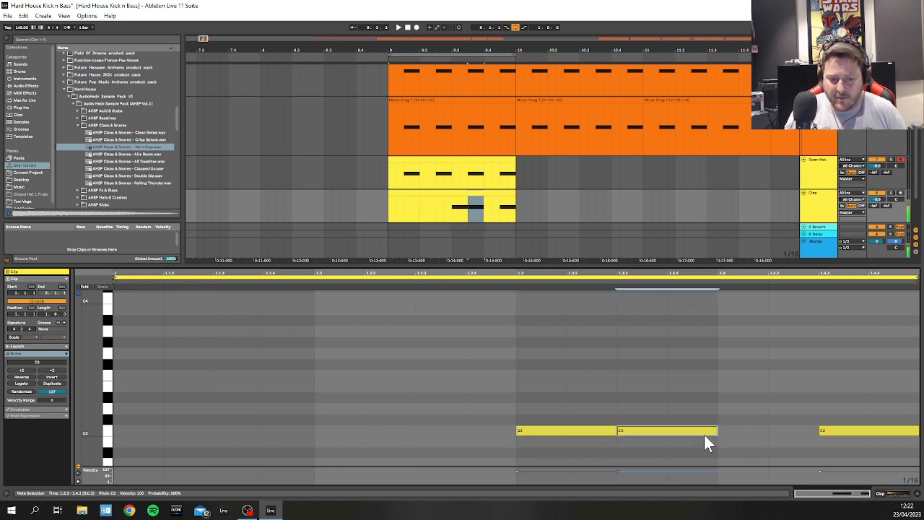
key("Delete")
double_click(823, 431)
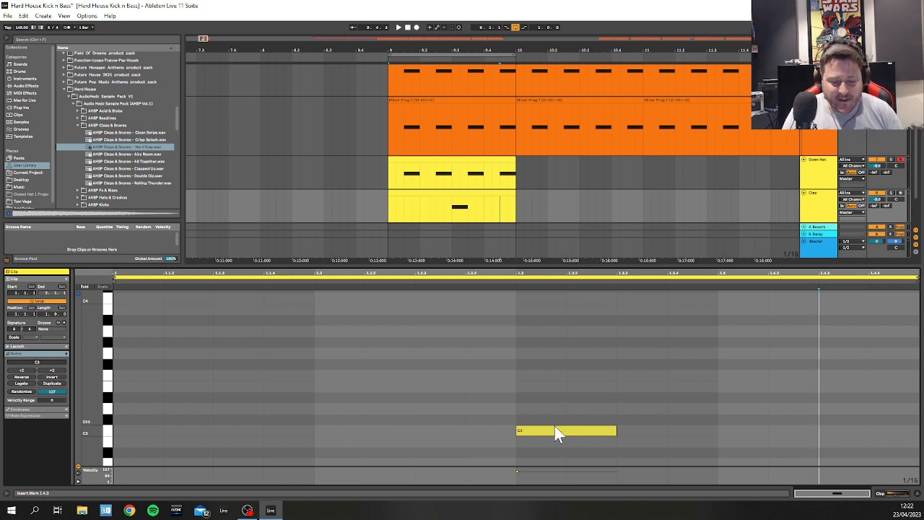
mouse_move(556, 431)
left_mouse_down()
mouse_move(382, 440)
mouse_move(332, 432)
left_mouse_up()
Step: Set the Clap clip's grid to 1/4 and copy the clap note to beat 1.4
right_click(461, 390)
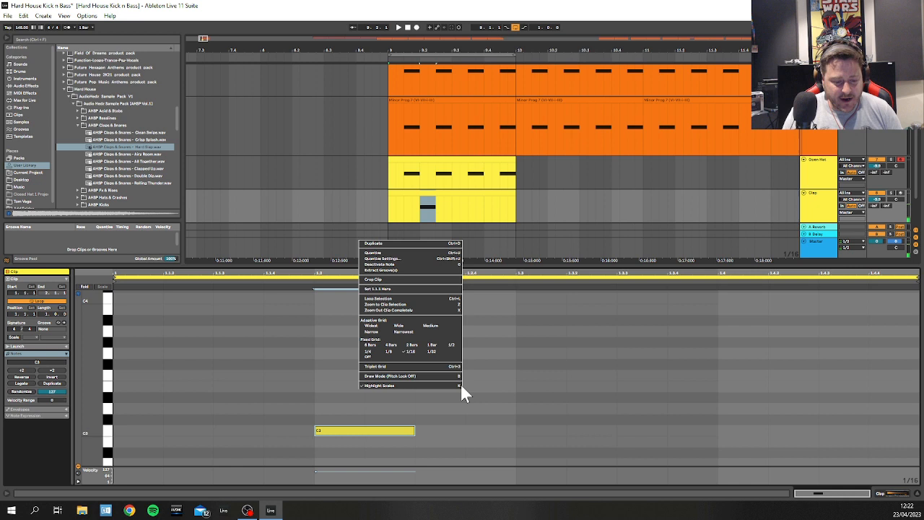
left_click(367, 351)
right_click(379, 375)
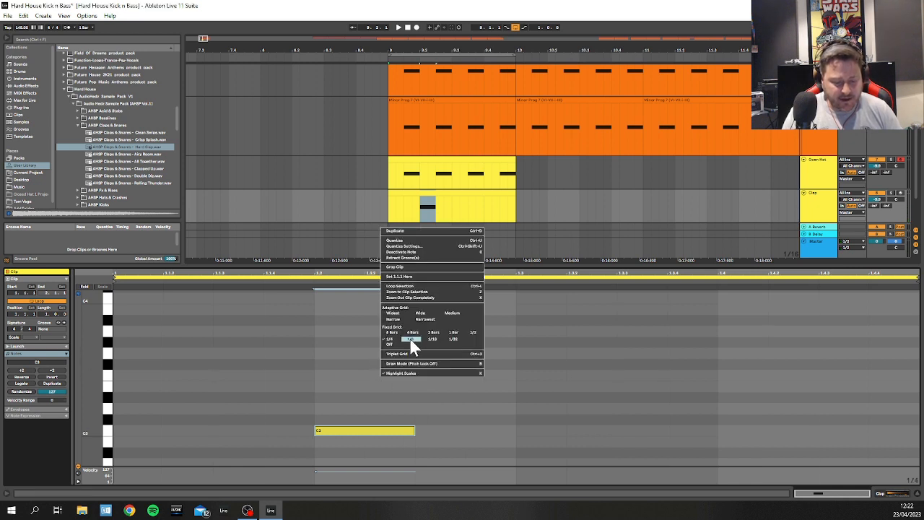
left_click(307, 315)
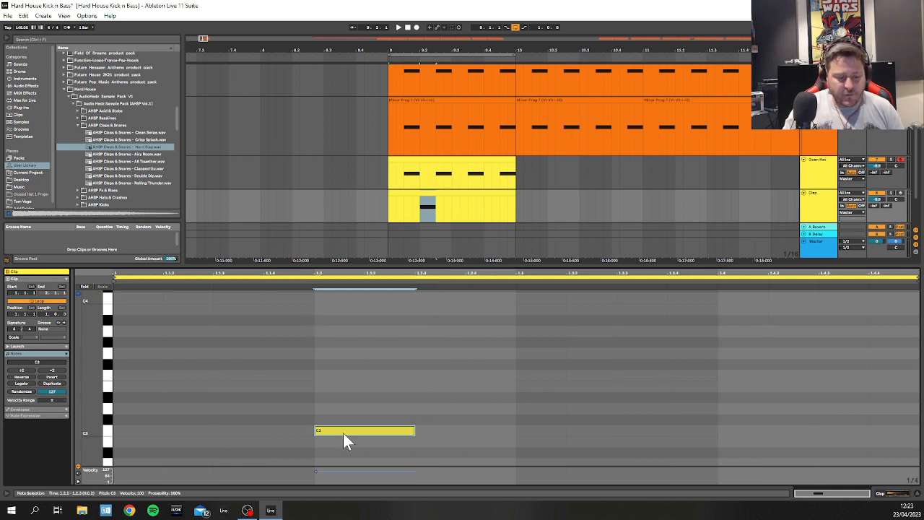
left_click_drag(344, 434, 773, 434)
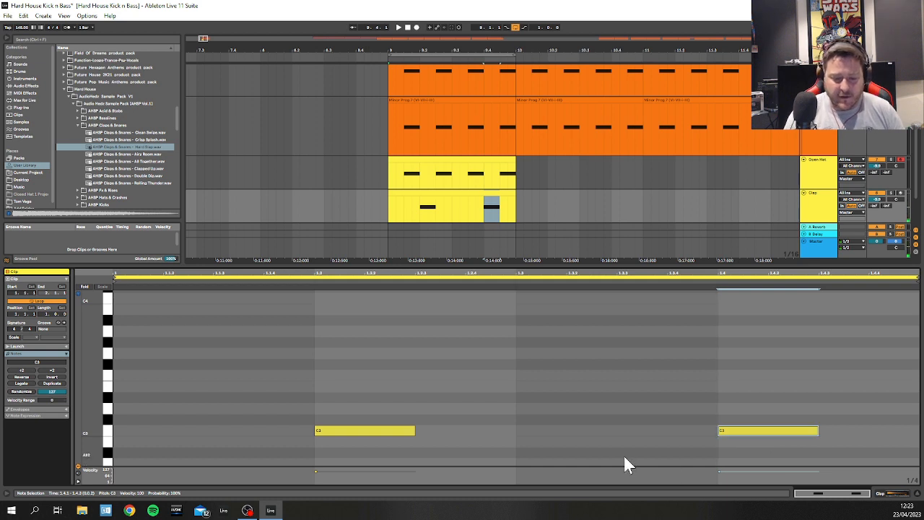
Step: Play the loop while lowering the Clap track's volume to -14.0 dB and its sampler's sustain to -21 dB
key("space")
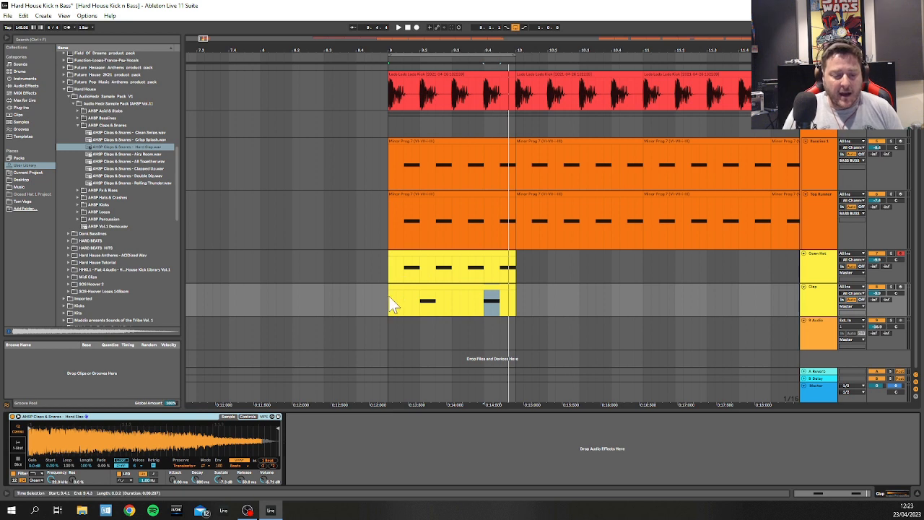
key("space")
left_click_drag(875, 294, 875, 324)
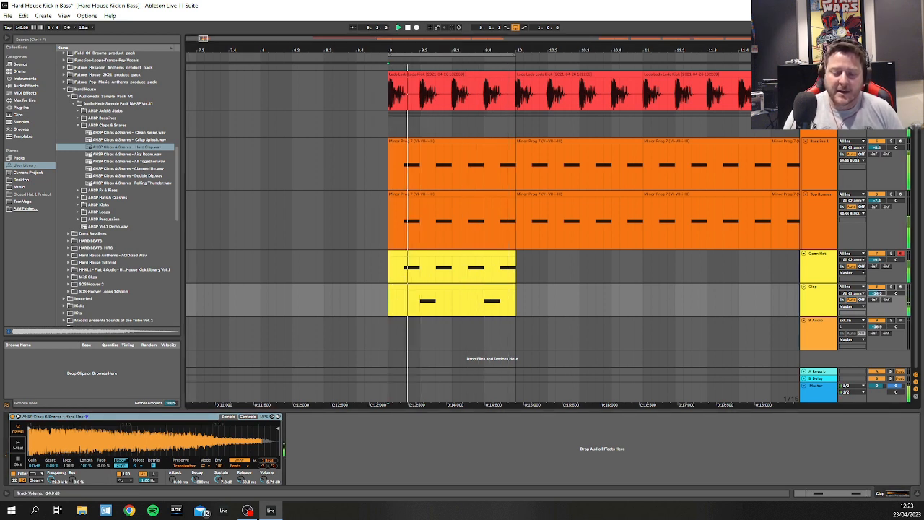
left_click(806, 311)
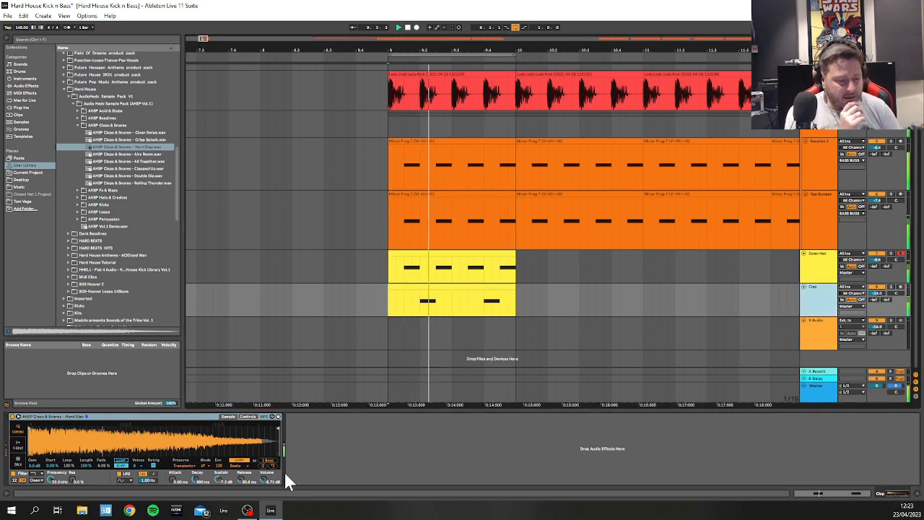
mouse_move(220, 482)
left_mouse_down()
mouse_move(220, 501)
mouse_move(197, 490)
mouse_move(196, 470)
mouse_move(221, 496)
left_mouse_up()
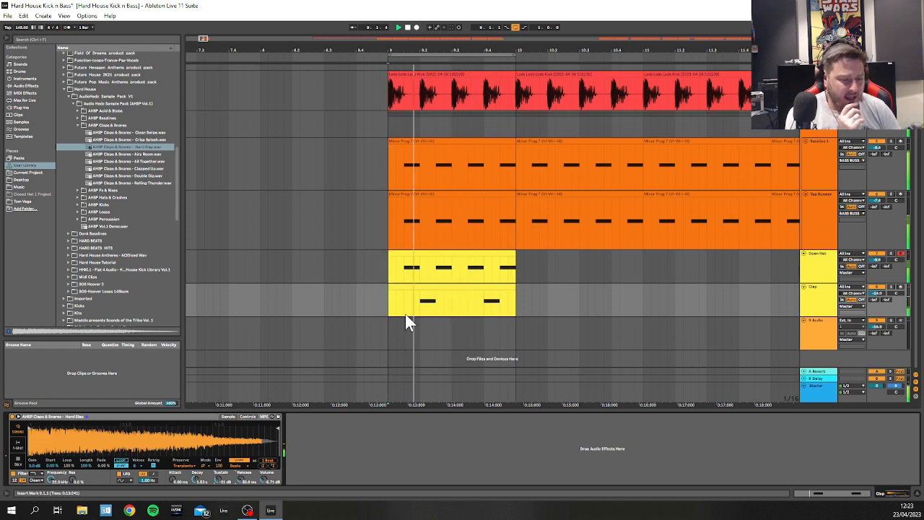
Step: Try transposing both notes in the Clap clip during playback, down to A2 and up to E3
double_click(425, 287)
left_click_drag(282, 376, 902, 466)
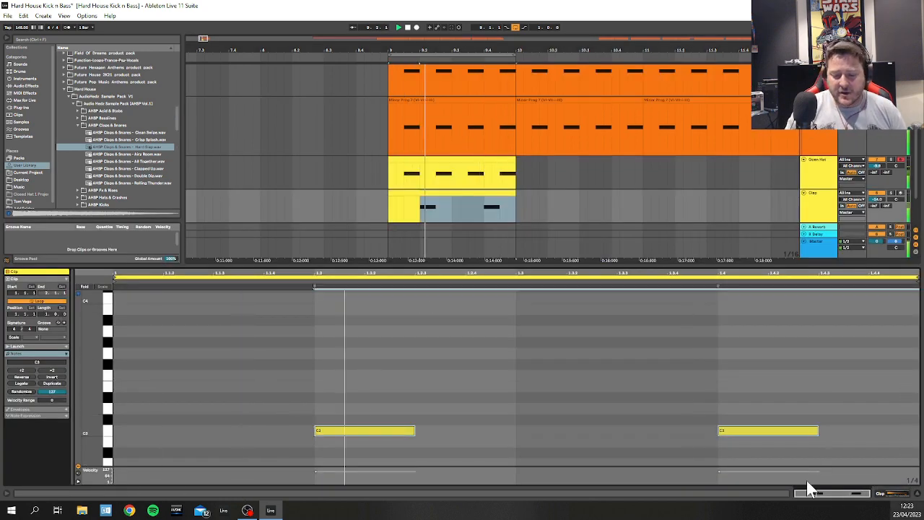
key("Down")
key("Down")
key("Down")
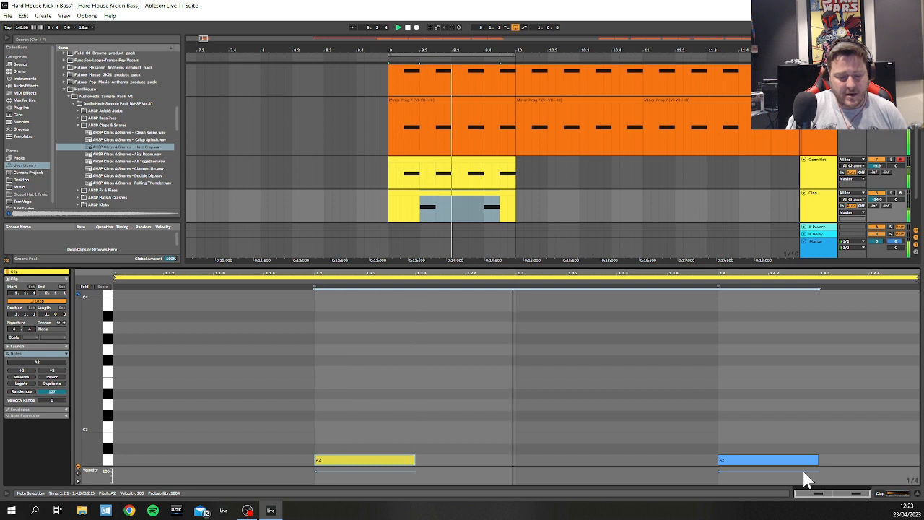
left_click(591, 347)
key("Up")
key("Up")
key("Up")
key("Up")
key("Up")
key("Up")
key("Up")
key("Up")
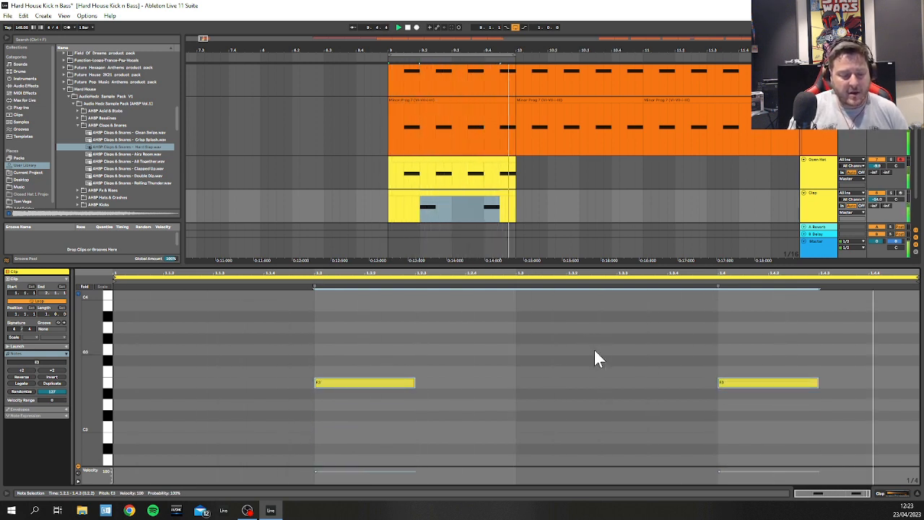
key("Up")
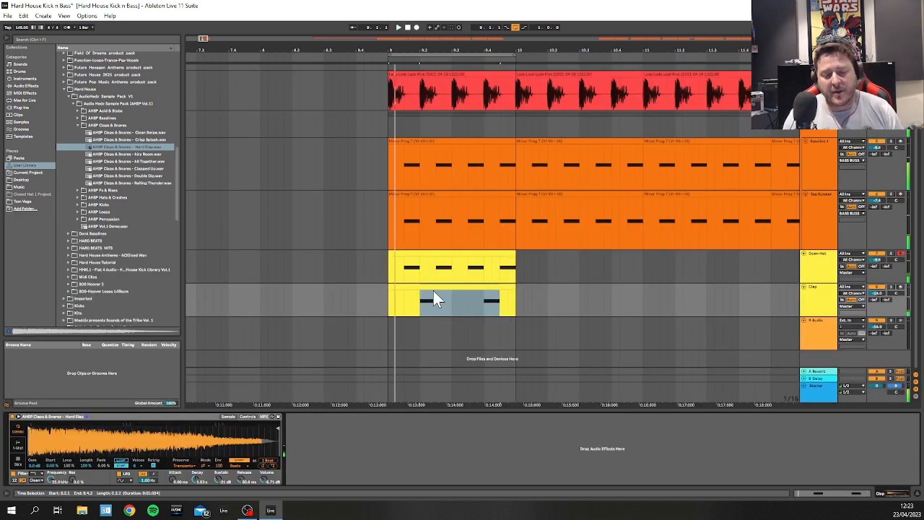
Step: Delete the clip on the Clap track and remove the track itself
key("Delete")
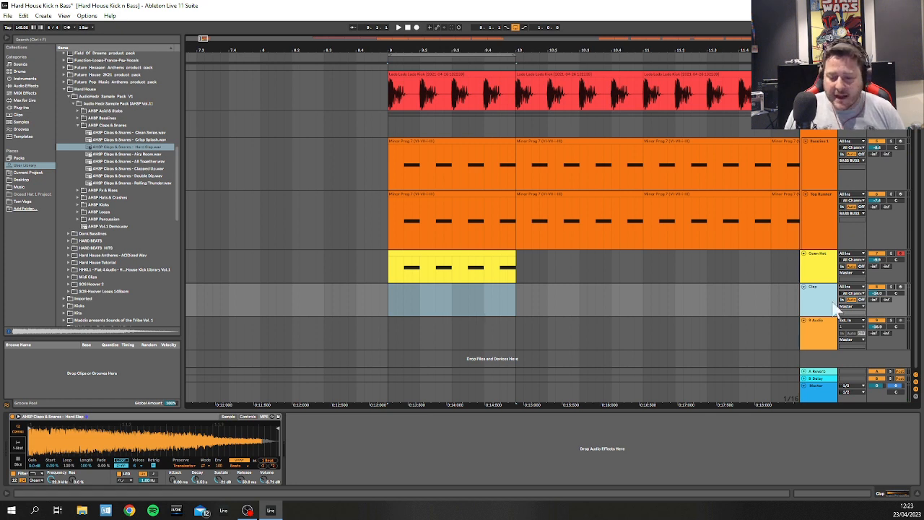
left_click(803, 304)
key("Delete")
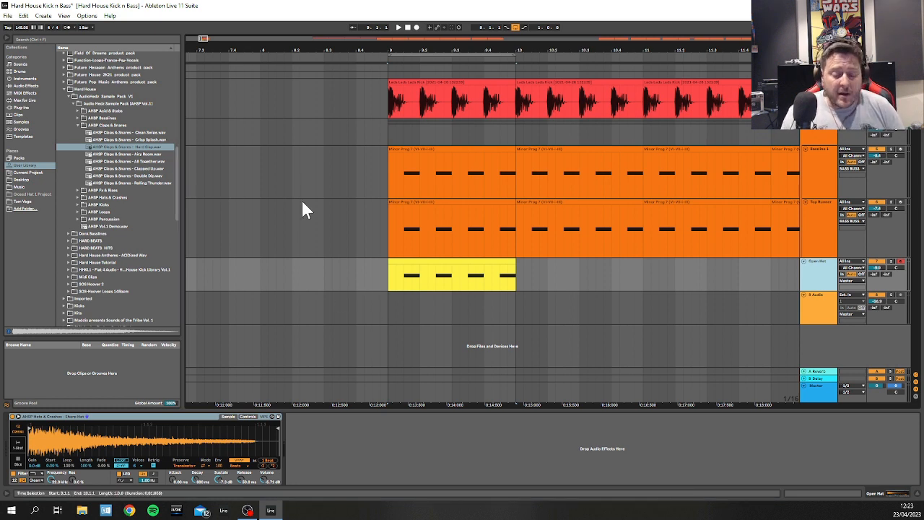
Step: Find Drum Buss.als in the User Library's Midi Clip folder under Power Junkie and import its tracks into the arrangement
left_click(18, 174)
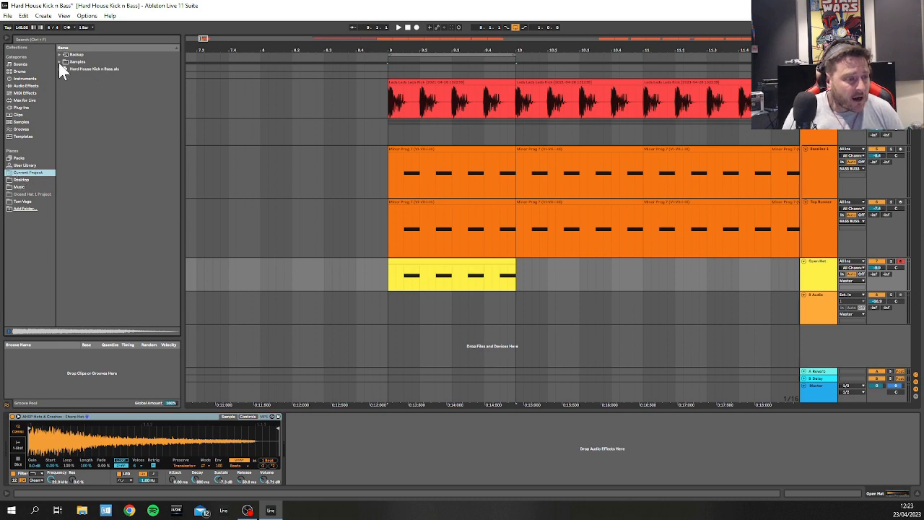
left_click(14, 166)
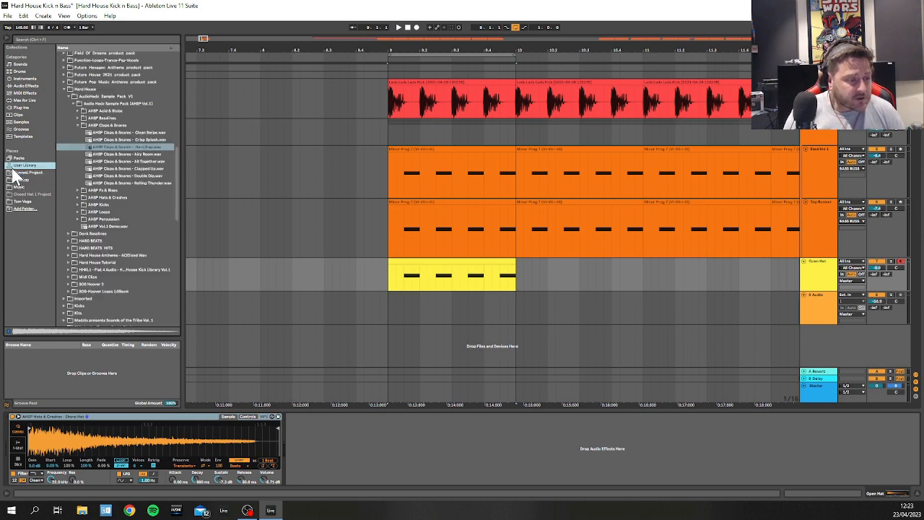
left_click(64, 90)
scroll(78, 166, "up", 15)
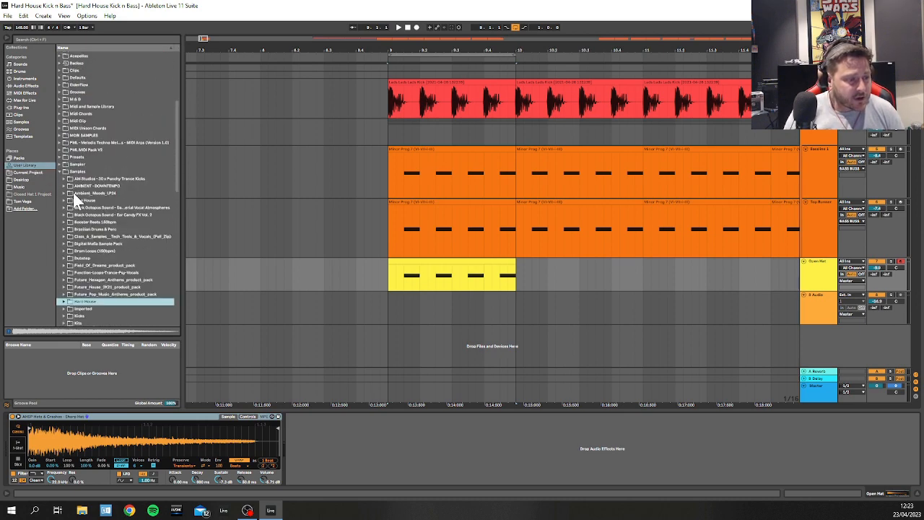
left_click(57, 192)
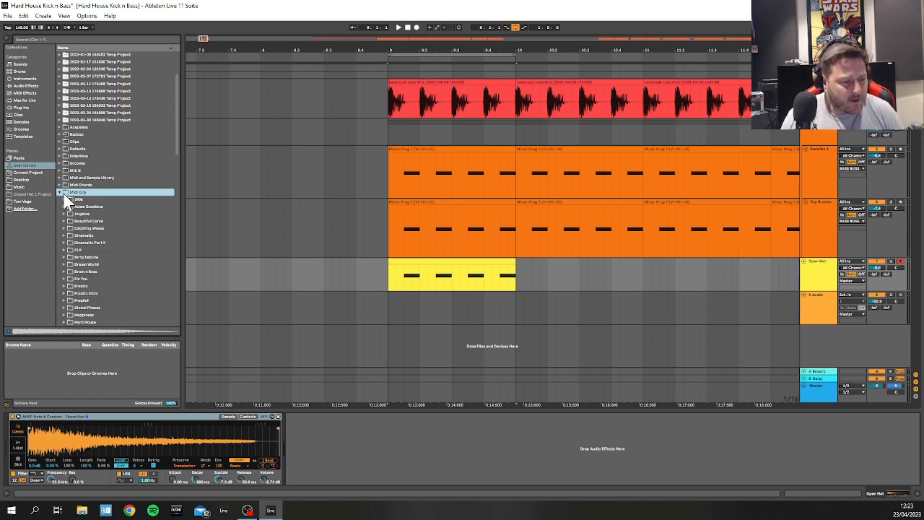
scroll(89, 232, "down", 5)
scroll(89, 237, "down", 3)
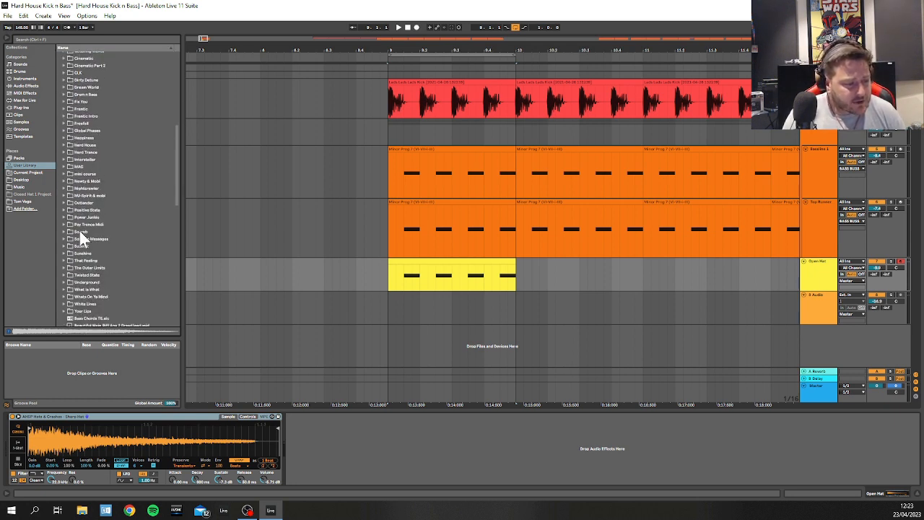
left_click(65, 217)
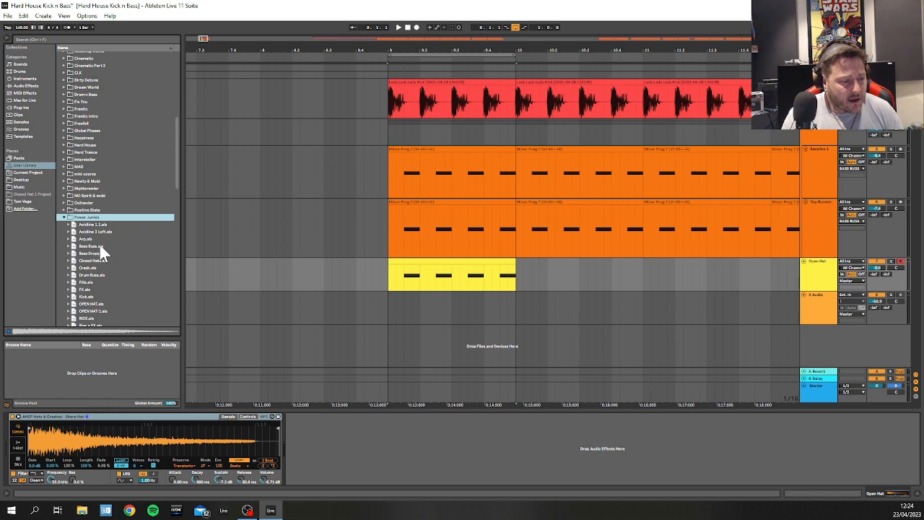
scroll(100, 245, "down", 3)
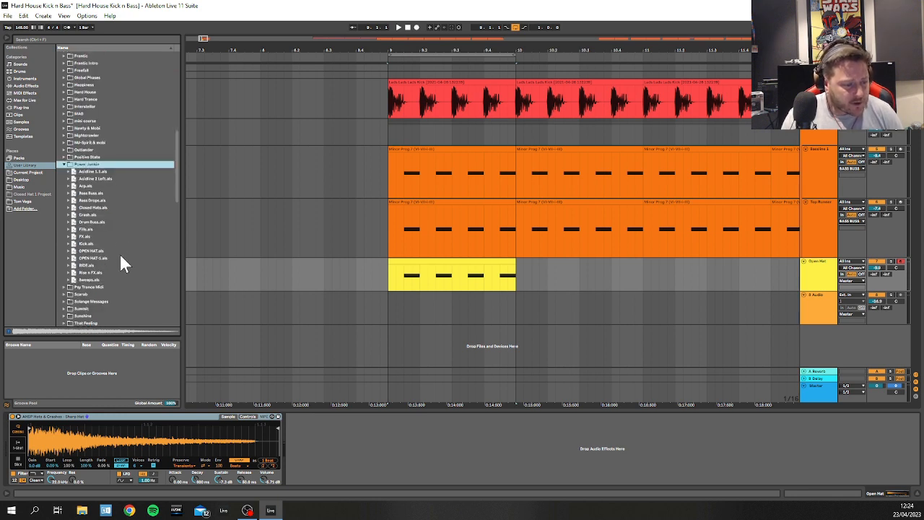
left_click_drag(83, 223, 469, 326)
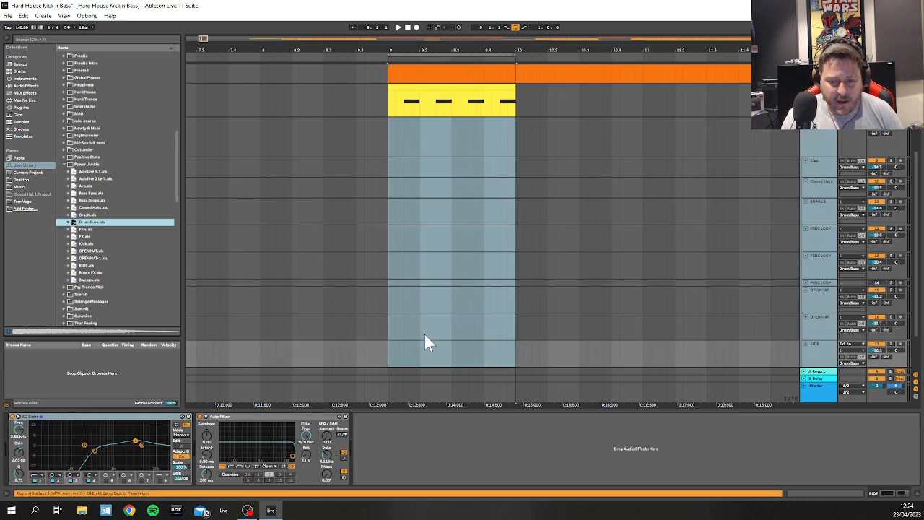
Step: Copy the first clip on the imported Clap track from bar 49 to bar 9
left_click_drag(589, 52, 277, 51)
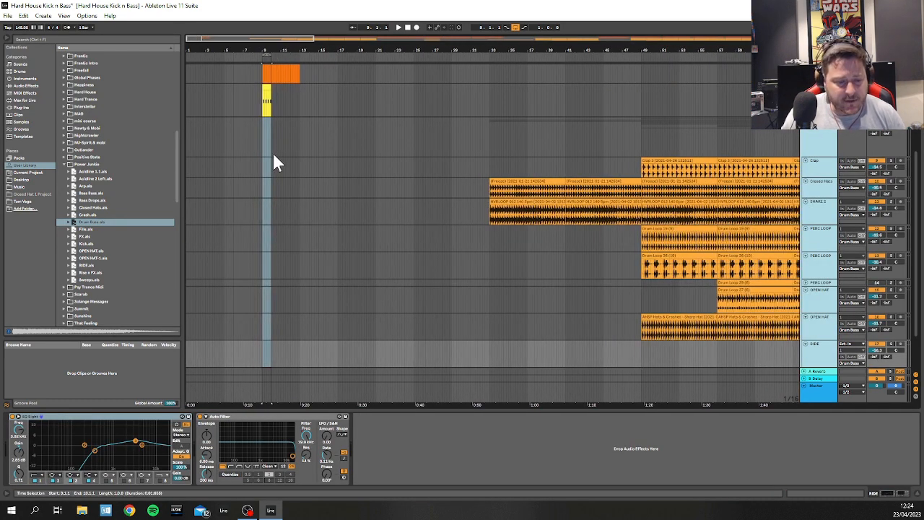
left_click(511, 189)
left_click(514, 184)
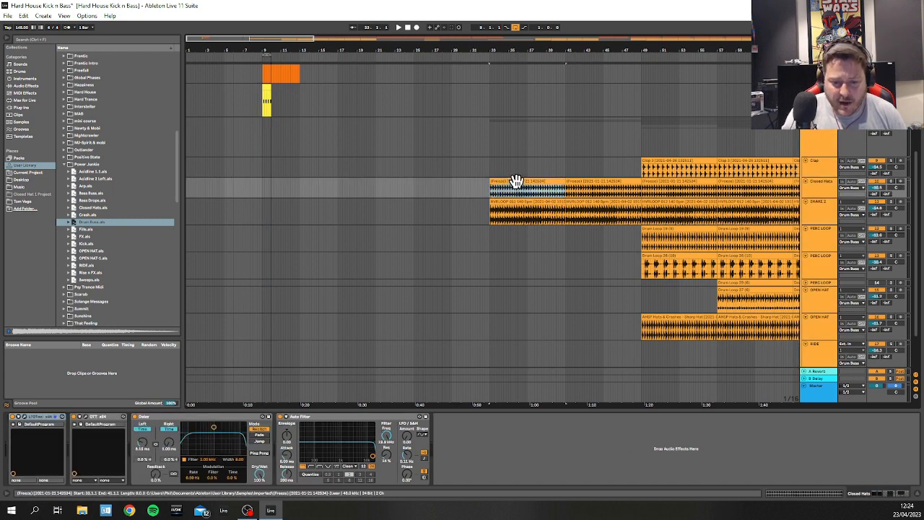
left_click_drag(677, 166, 300, 167)
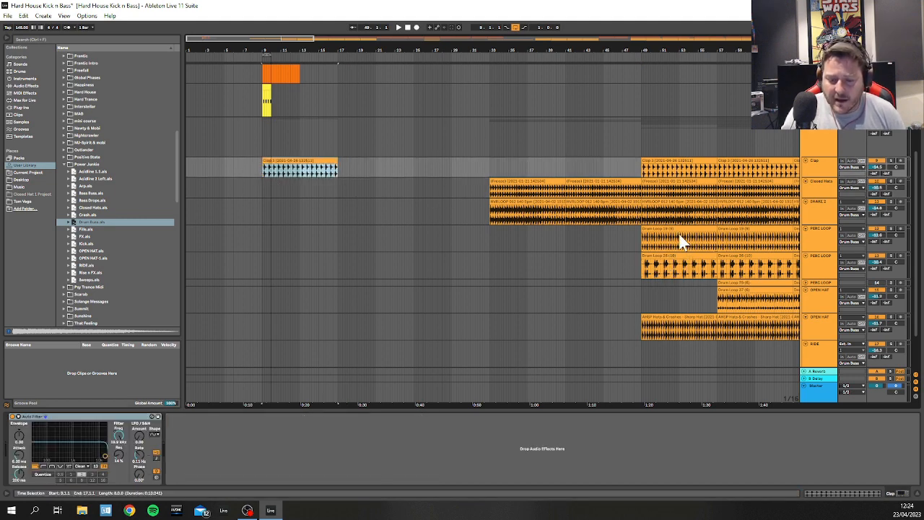
Step: Copy the first clip on the Closed Hats track to bar 9, below the clap clip
left_click(822, 208)
left_click(821, 190)
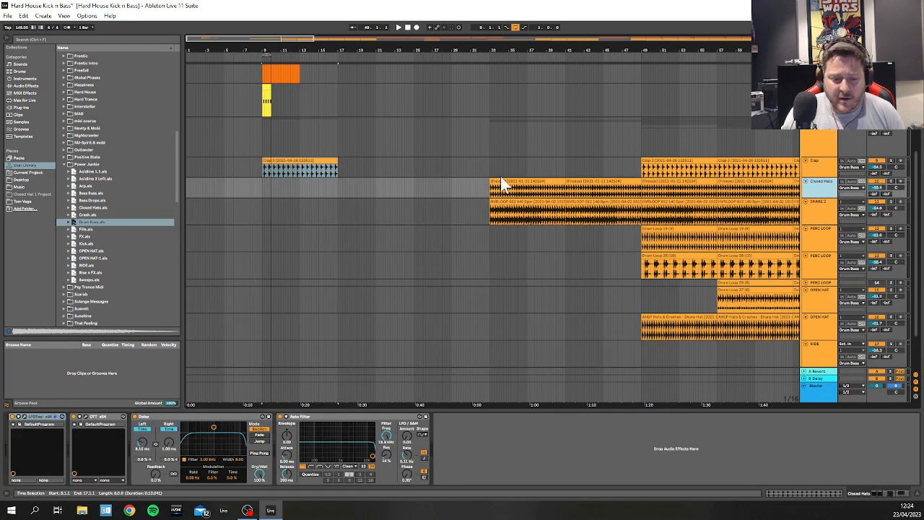
left_click_drag(508, 181, 276, 189)
Step: Solo the Open Hat track and play it from bar 9
scroll(260, 187, "up", 10)
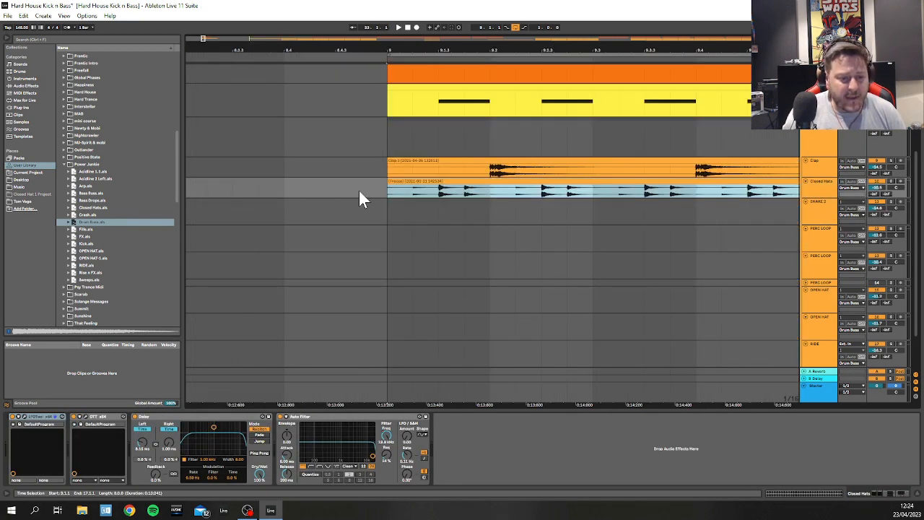
left_click_drag(567, 49, 460, 11)
scroll(454, 115, "up", 1)
left_click(817, 166)
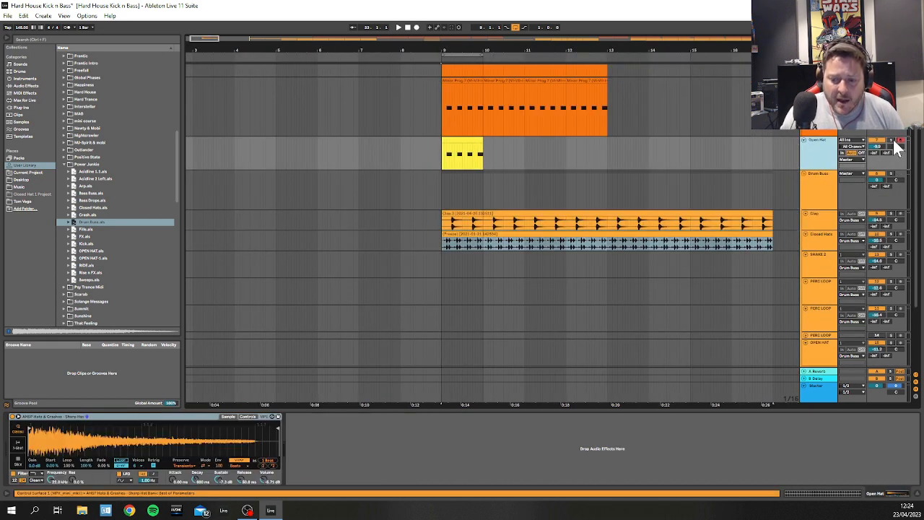
left_click(440, 162)
key("space")
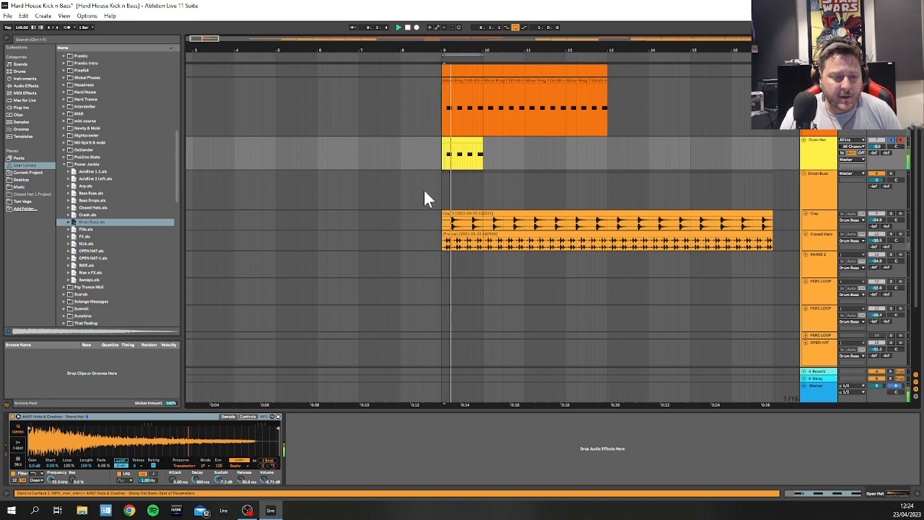
Step: Stop playback, try freezing the Open Hat track and undo the freeze
left_click(462, 142)
left_click(463, 142)
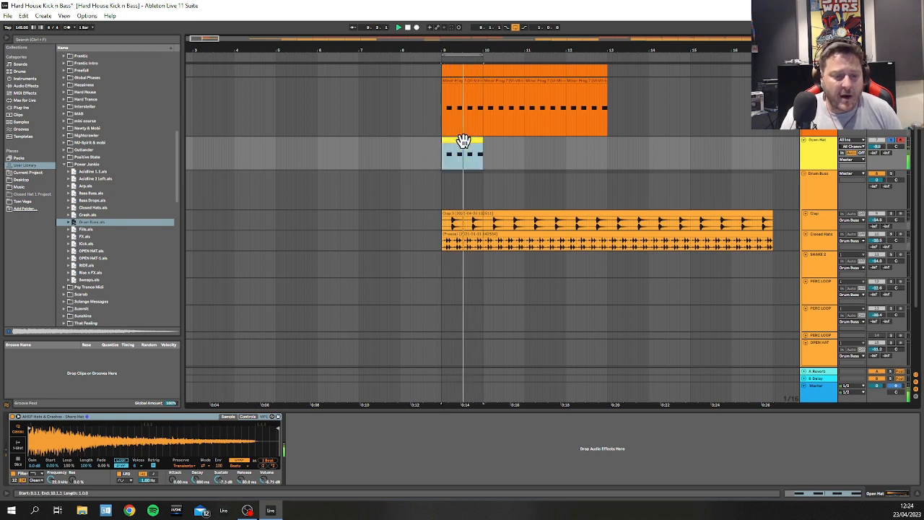
key("space")
right_click(465, 142)
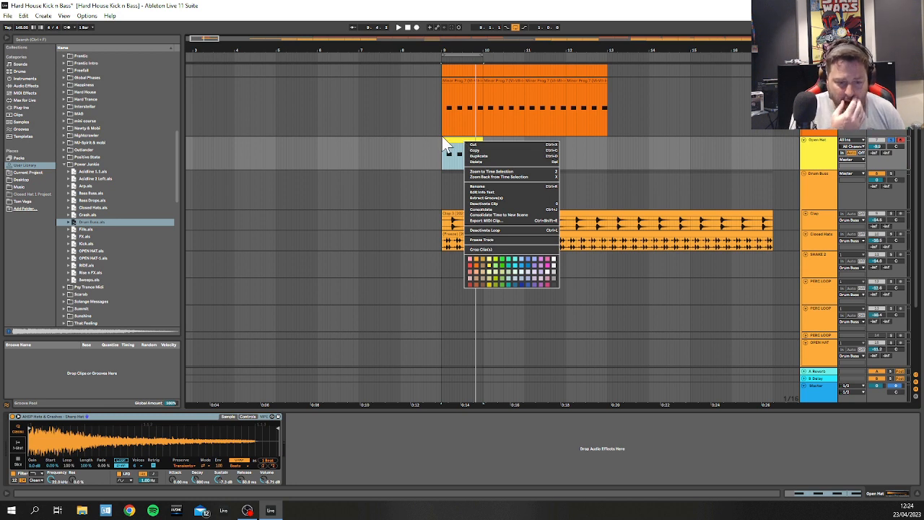
left_click(475, 150)
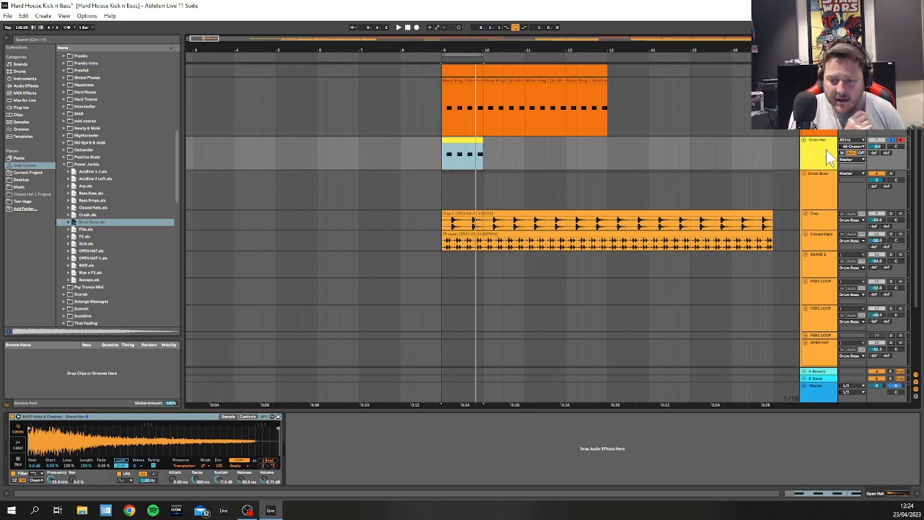
right_click(816, 156)
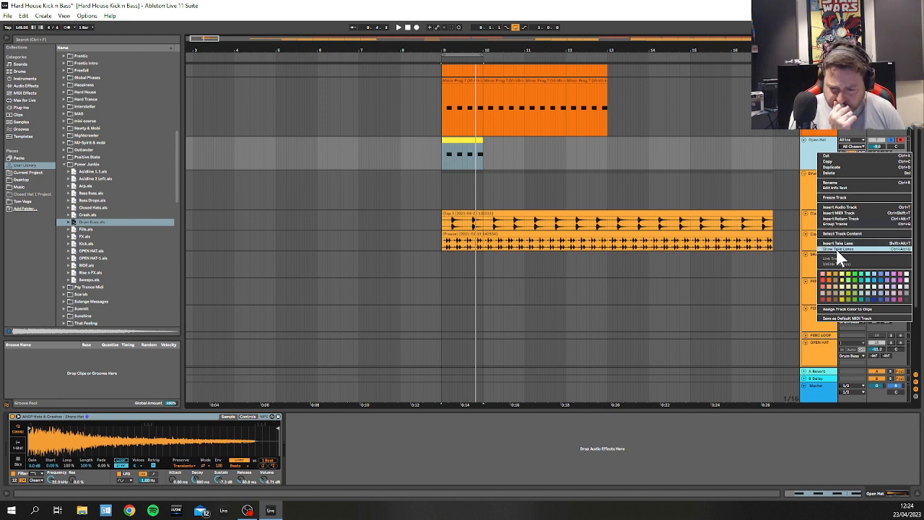
right_click(825, 157)
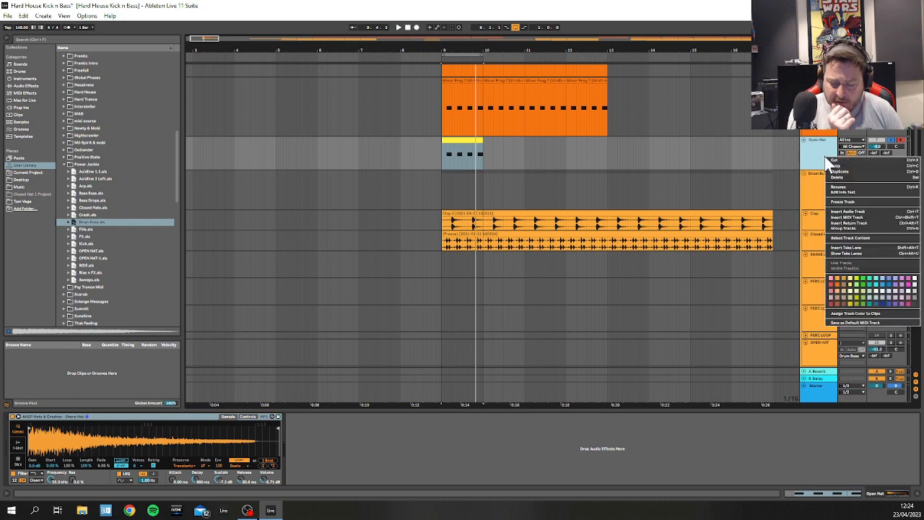
left_click(831, 206)
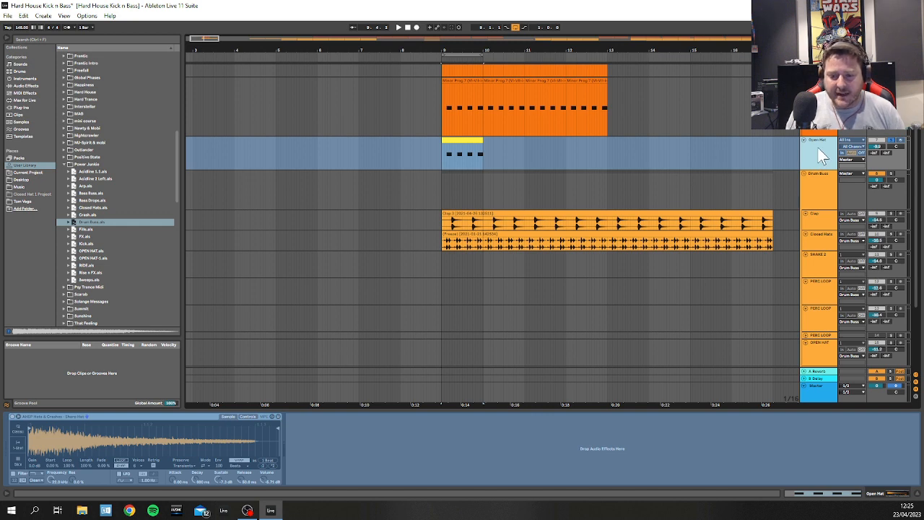
left_click(591, 165)
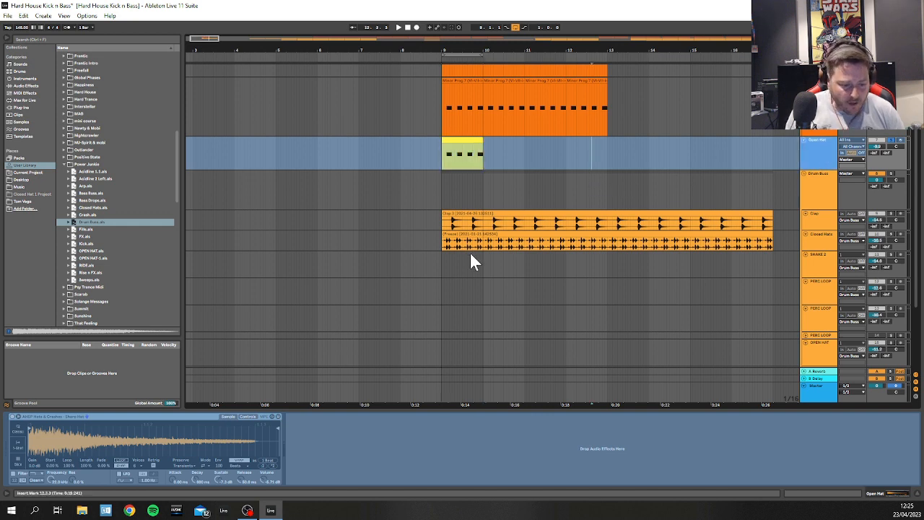
left_click(816, 148)
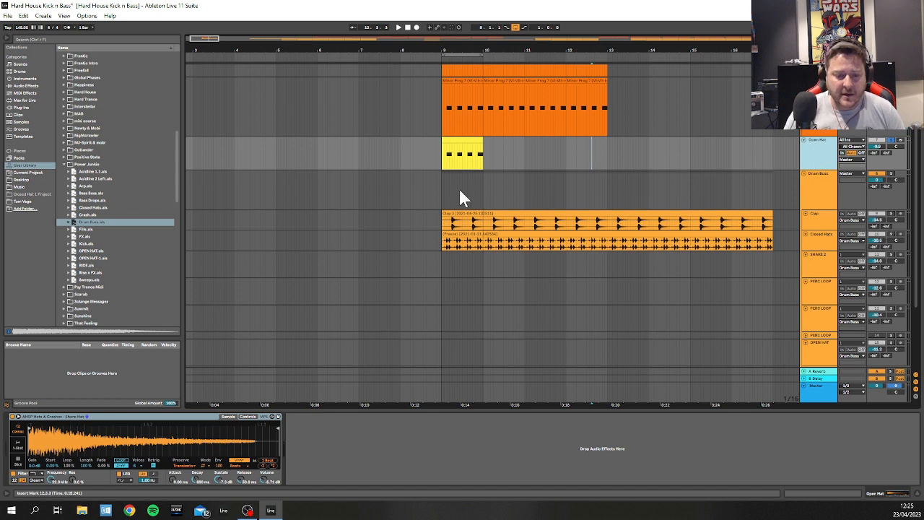
Step: Play the Open Hat clip and add an EQ Eight from the EQ & Filters audio effects to its track
left_click(465, 141)
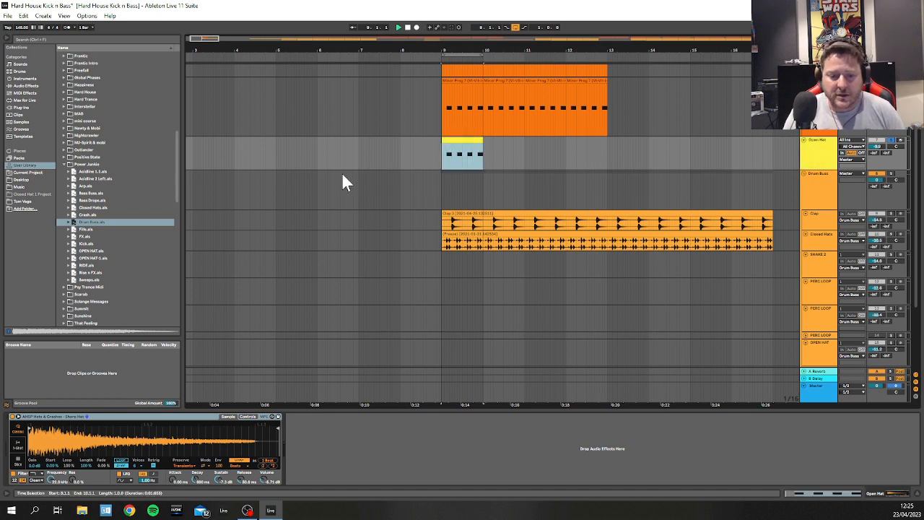
key("space")
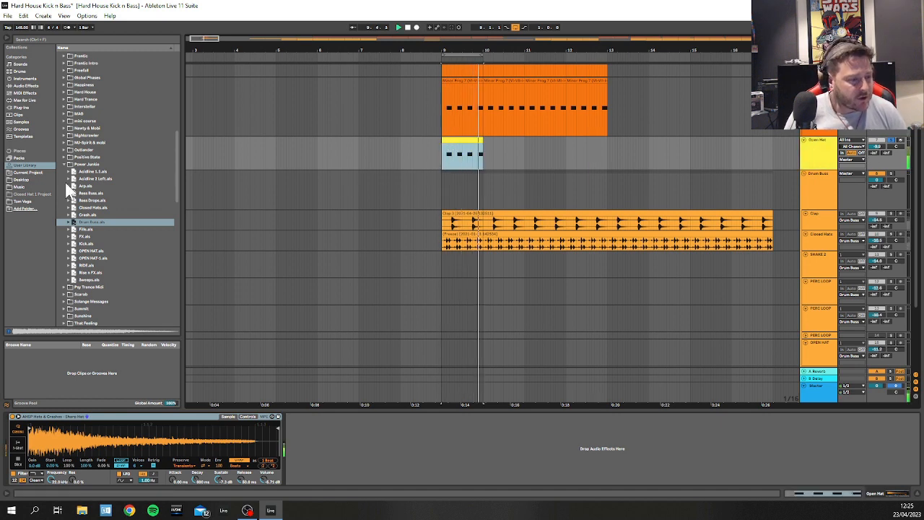
left_click(18, 107)
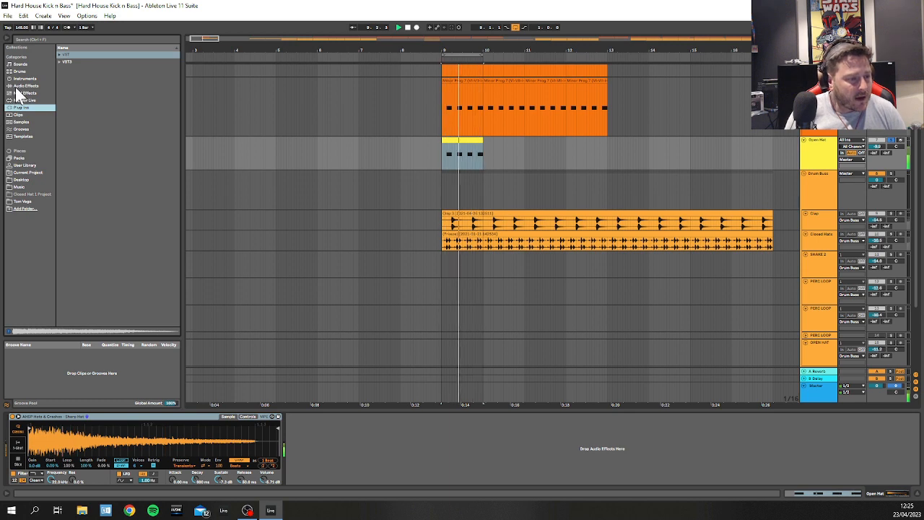
left_click(20, 85)
left_click(66, 76)
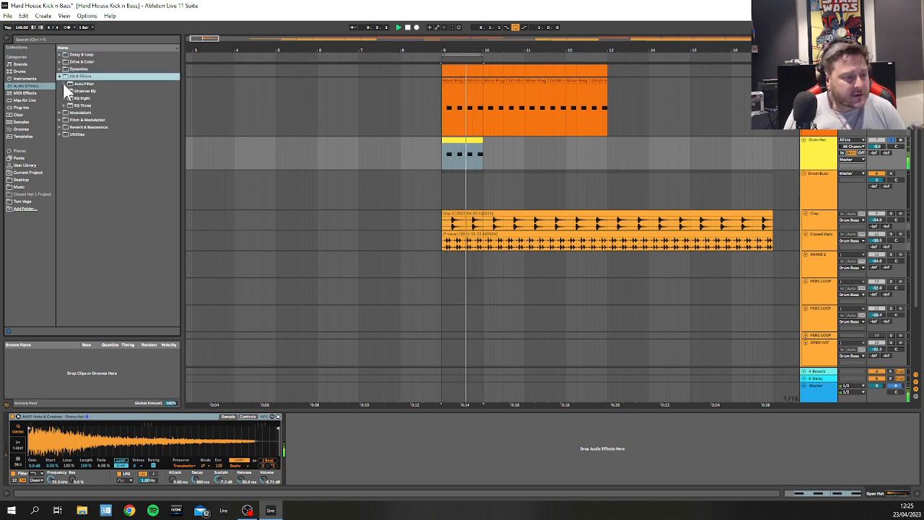
left_click_drag(79, 97, 325, 448)
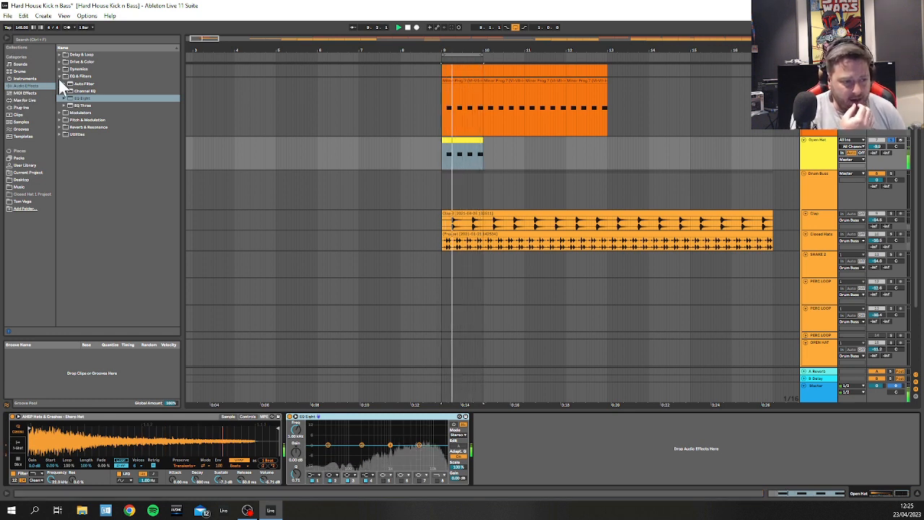
key("space")
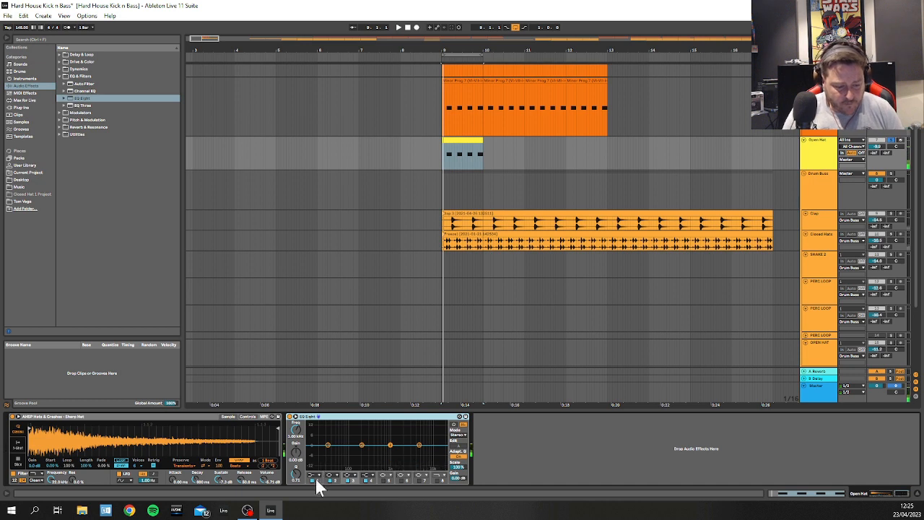
Step: Expand the EQ Eight display, make band 1 a low-cut filter and raise its frequency to about 630 Hz during playback
left_click(297, 426)
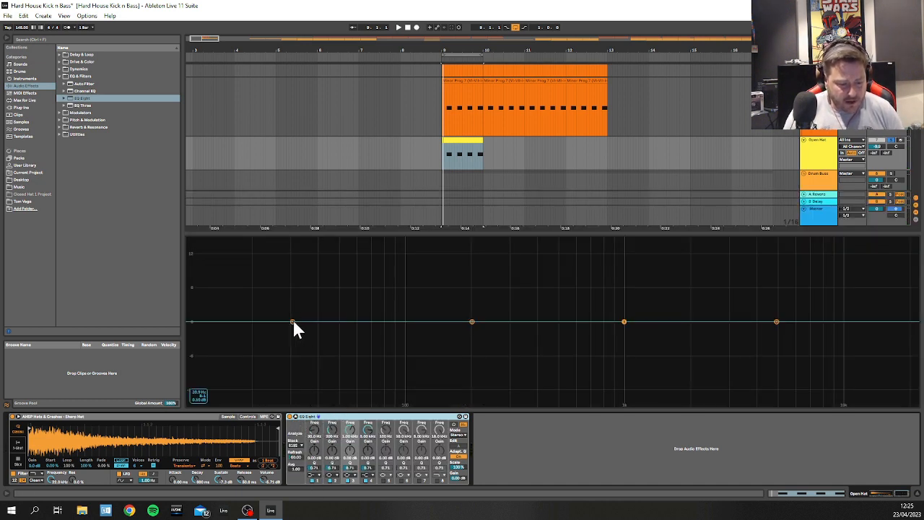
left_click(314, 476)
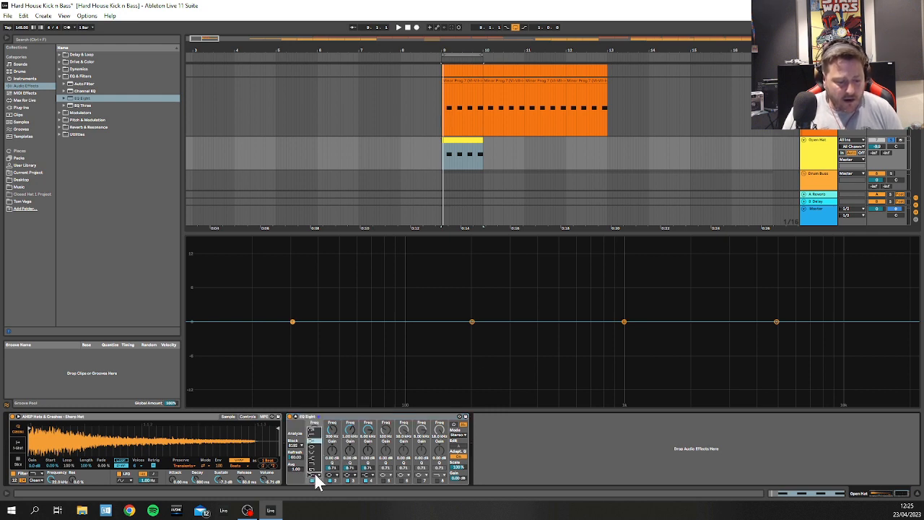
left_click(314, 442)
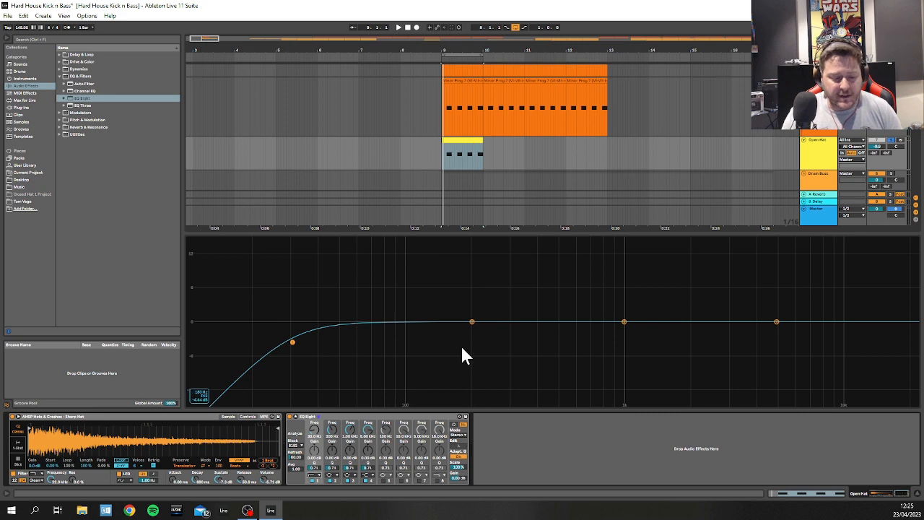
key("space")
left_click_drag(288, 338, 580, 340)
key("space")
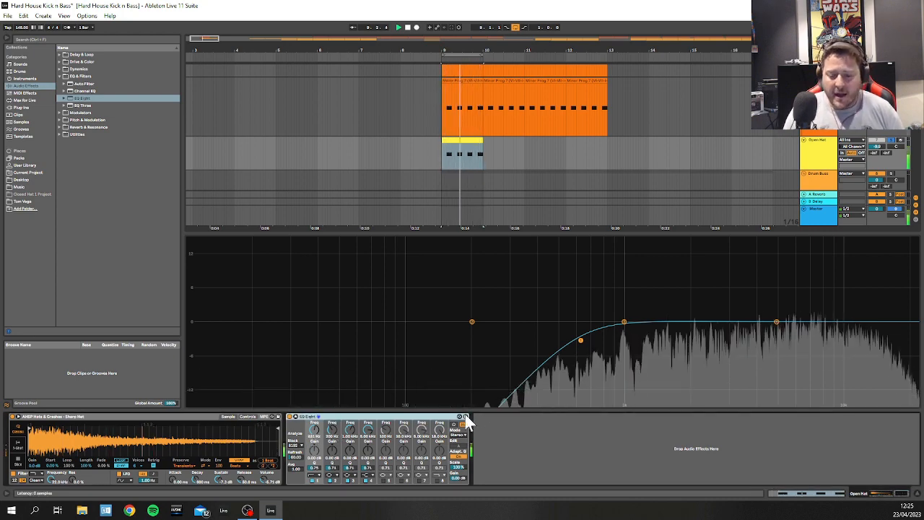
Step: Boost EQ Eight band 4 slightly, and move band 3 to about 2.34 kHz with a gain of about 1 dB
left_click_drag(776, 322, 776, 316)
left_click_drag(624, 321, 705, 316)
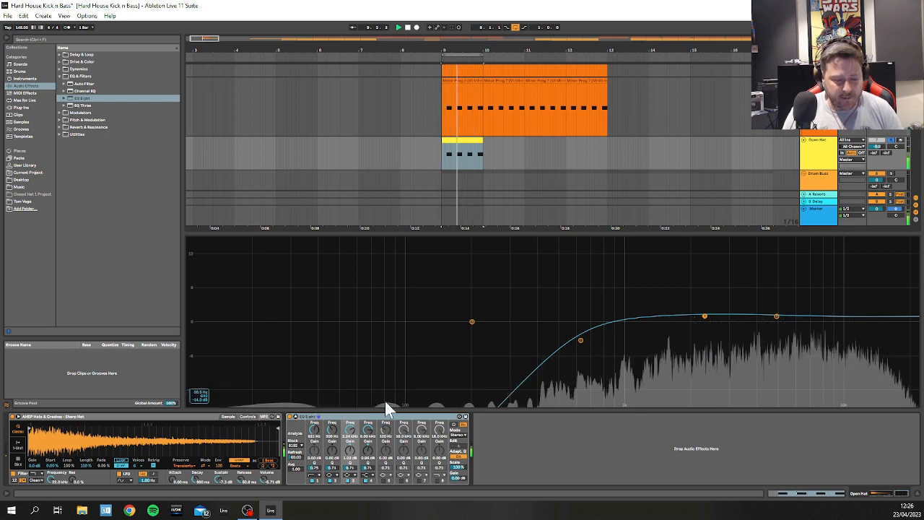
key("space")
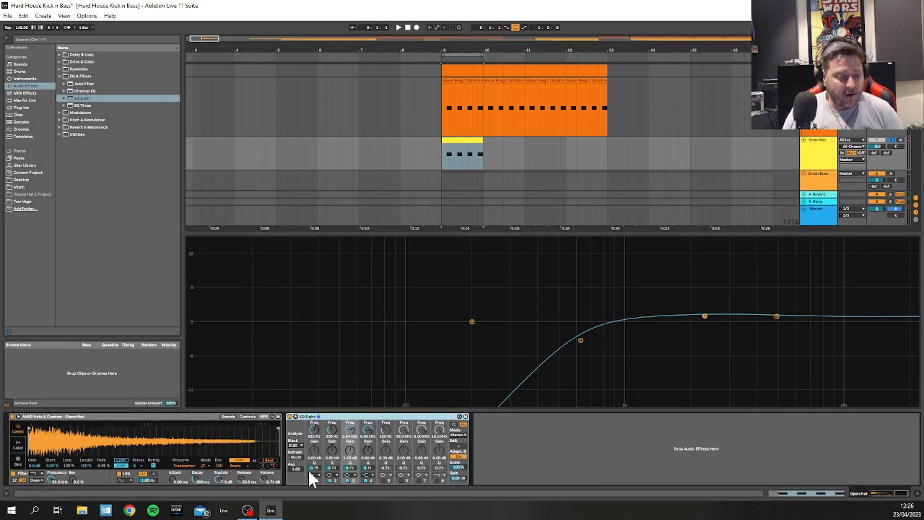
left_click(318, 416)
Step: Freeze the Open Hat track and flatten it into audio
left_click(804, 161)
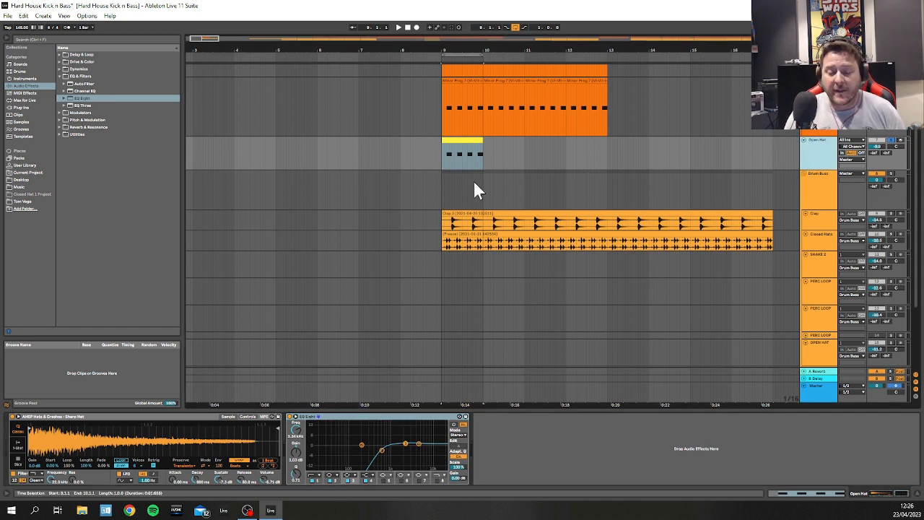
left_click(443, 151)
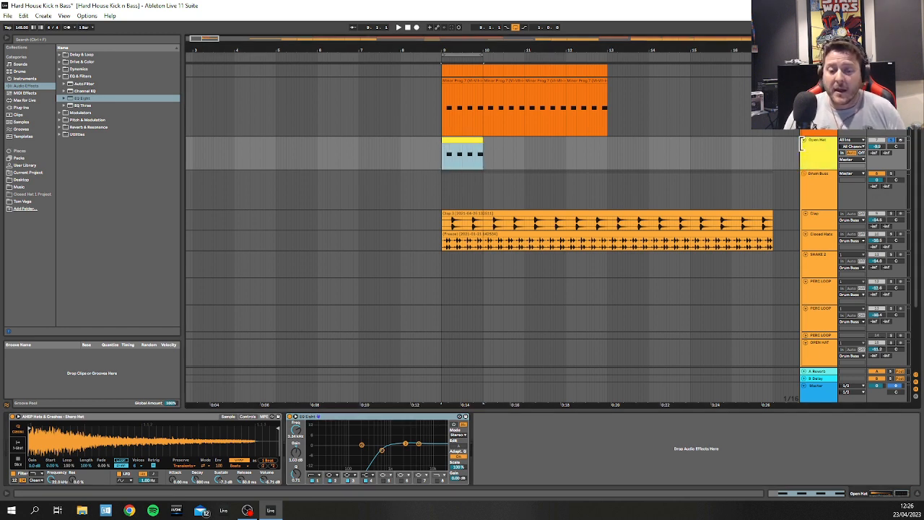
right_click(824, 145)
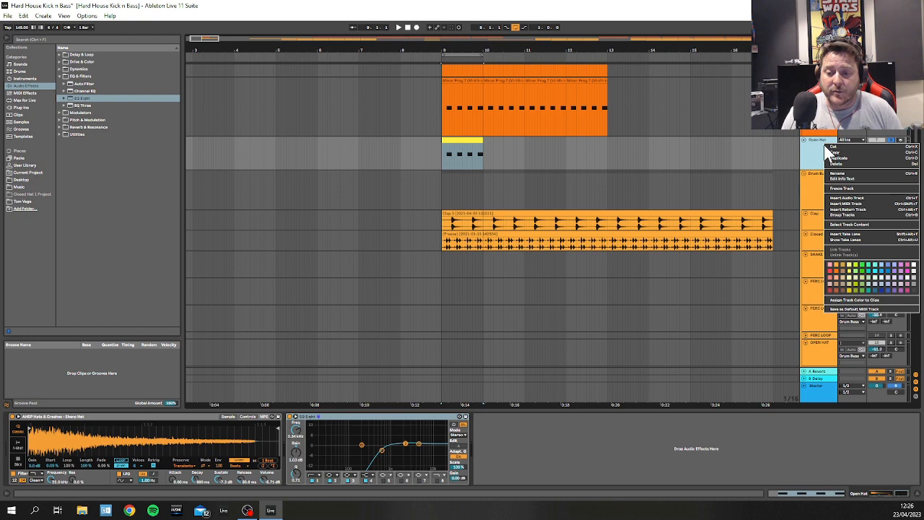
left_click(835, 188)
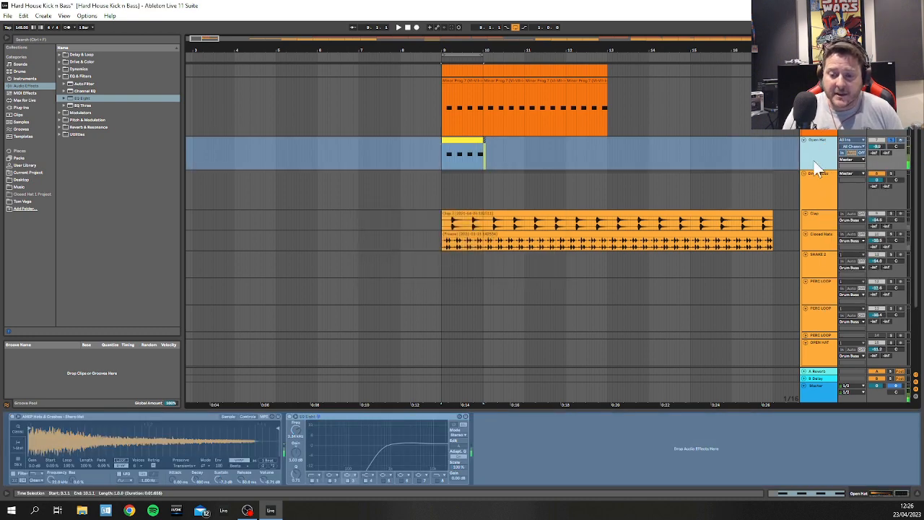
right_click(816, 153)
left_click(831, 209)
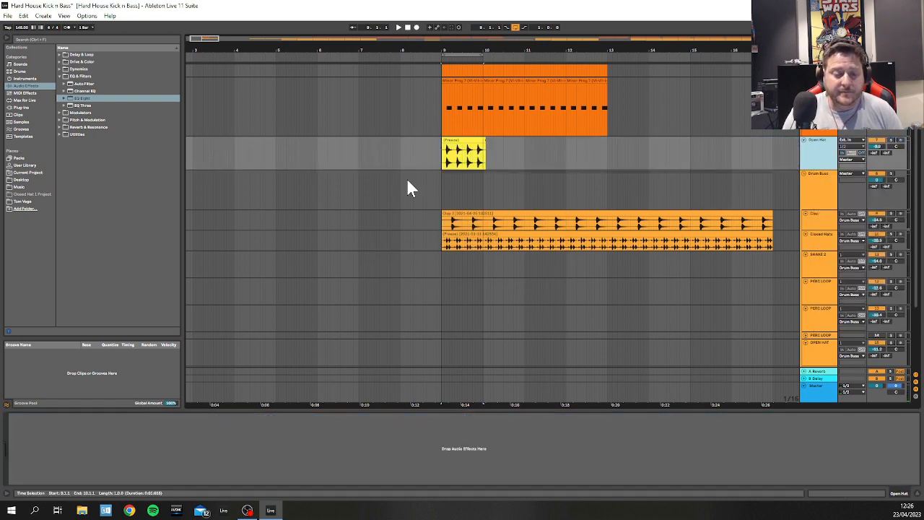
Step: Play the flattened open hat from bar 9 with its track soloed, and stop playback
key("space")
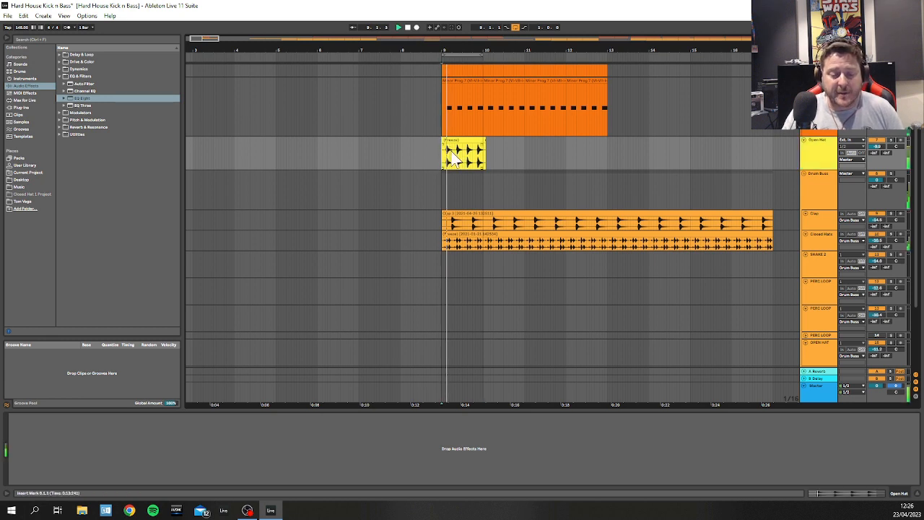
left_click(893, 140)
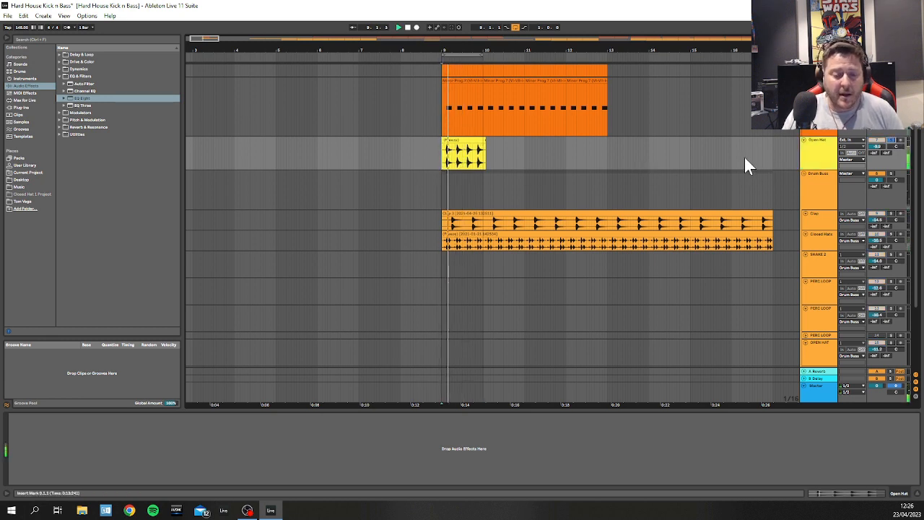
left_click(829, 156)
key("space")
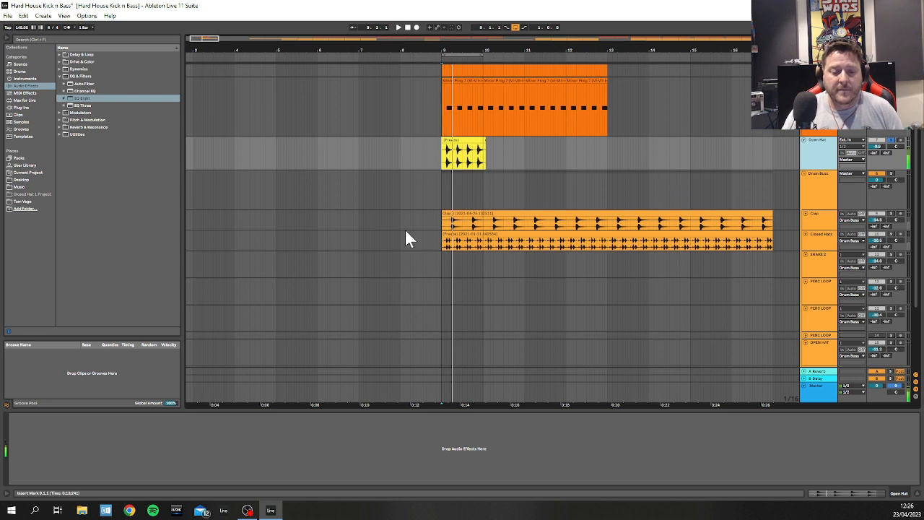
Step: Solo the Closed Hats track in place of Open Hat and select its clip at bar 9
scroll(468, 228, "up", 5)
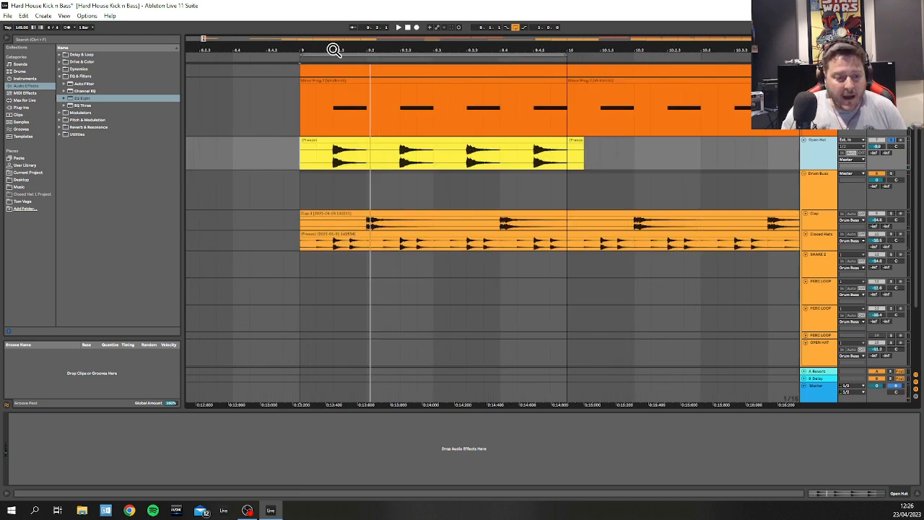
left_click_drag(334, 45, 424, 45)
left_click(820, 238)
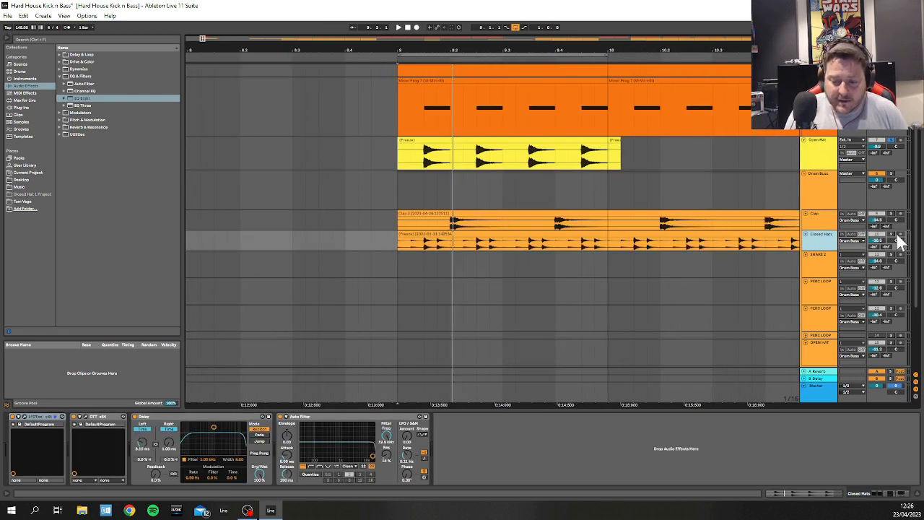
left_click(429, 235)
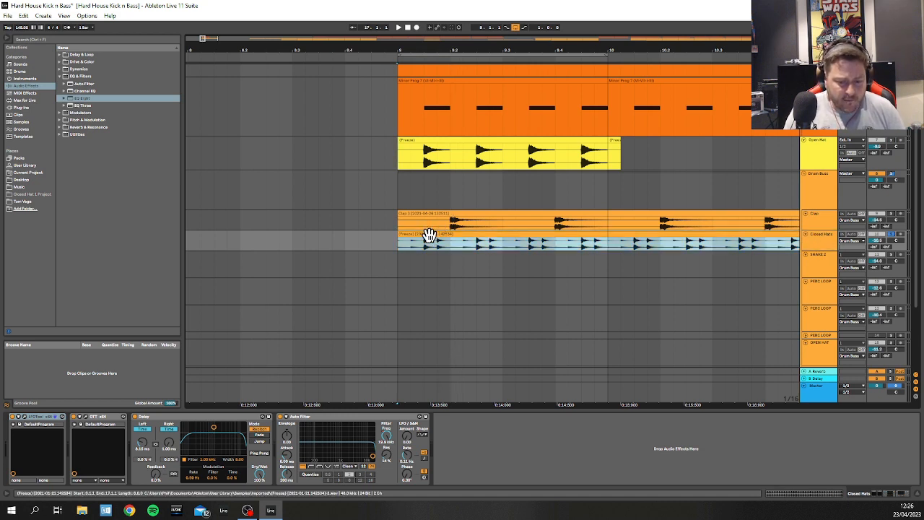
Step: Enlarge the Closed Hats track's height and open its LFOTool plug-in, placing the window over the lower part of the arrangement
left_click(813, 246)
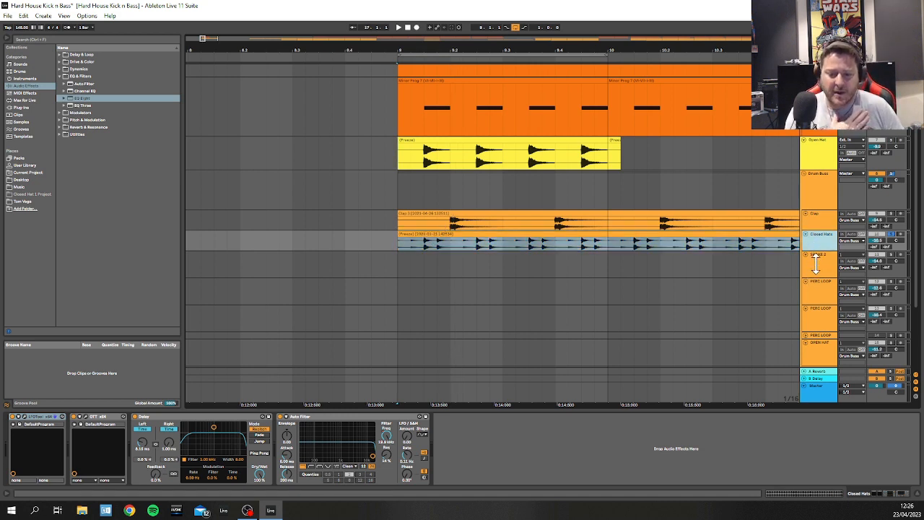
left_click_drag(815, 264, 820, 282)
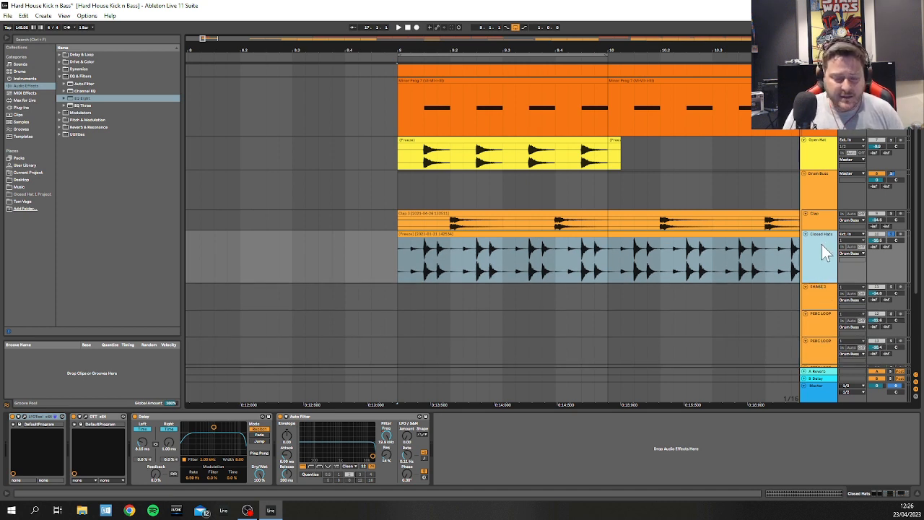
left_click(24, 419)
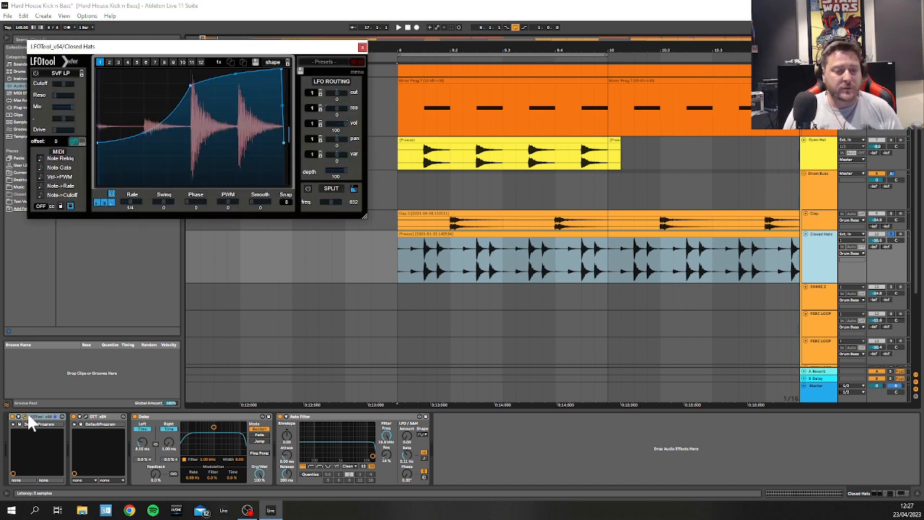
left_click_drag(170, 51, 503, 273)
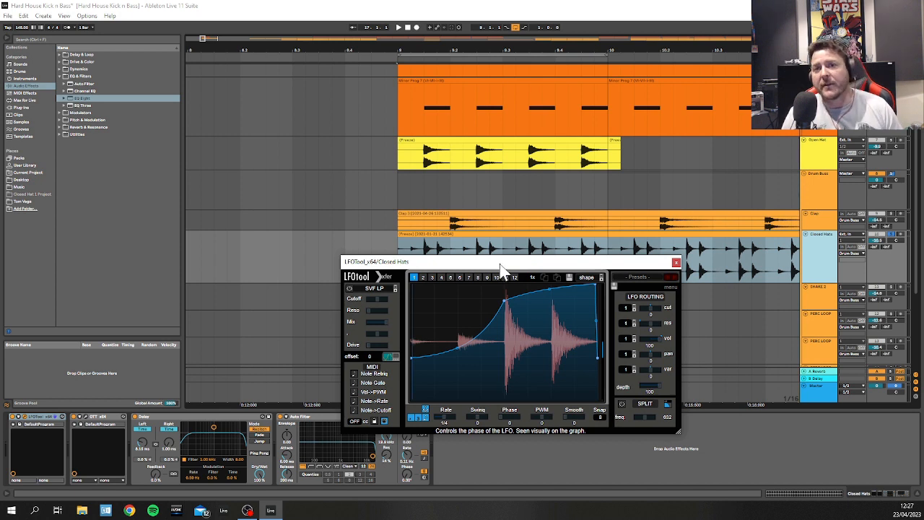
Step: Close the LFOTool window and select the Closed Hats track
left_click_drag(501, 264, 523, 268)
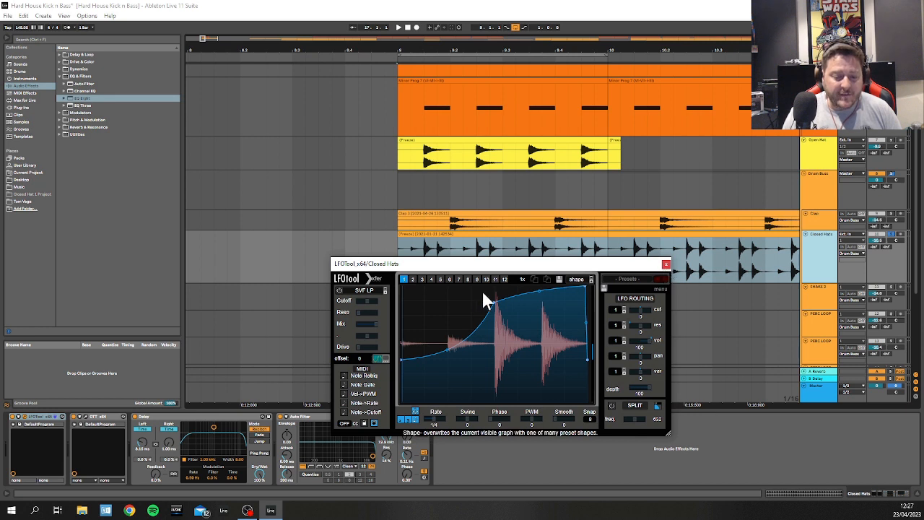
left_click(666, 265)
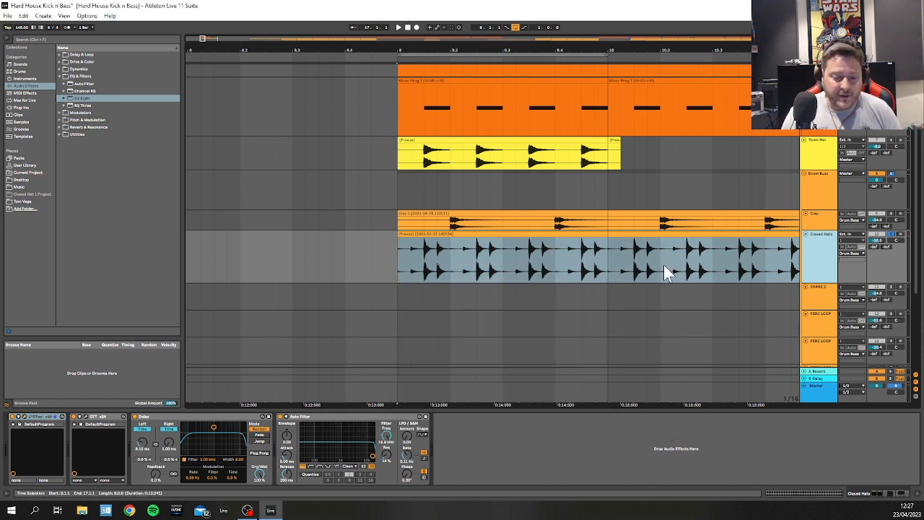
left_click(399, 264)
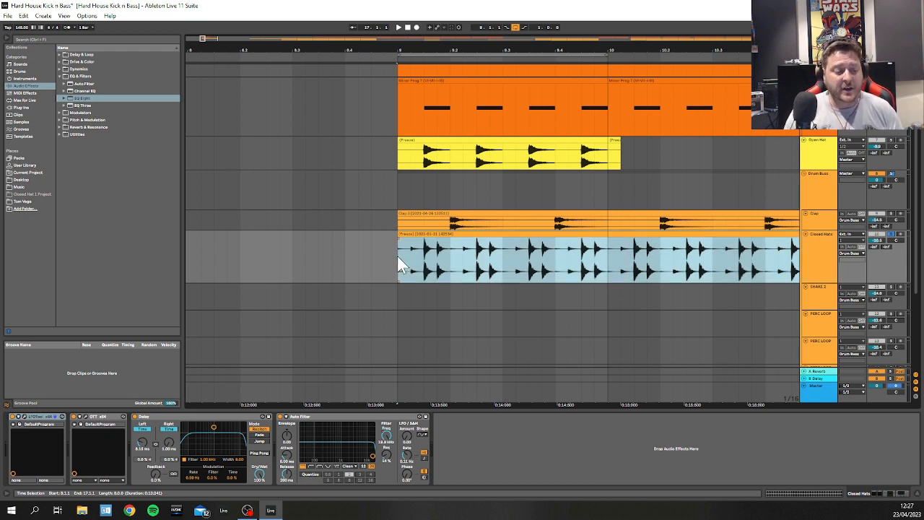
left_click(24, 416)
left_click(665, 264)
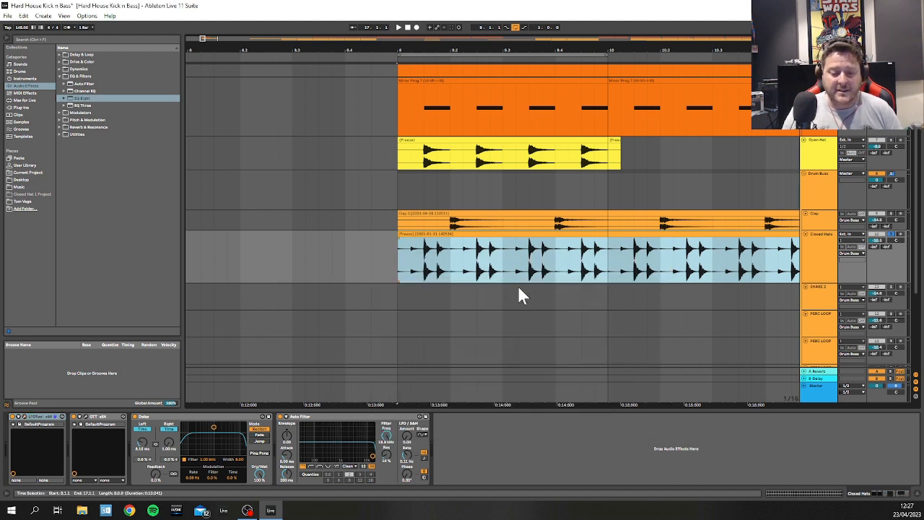
left_click(815, 265)
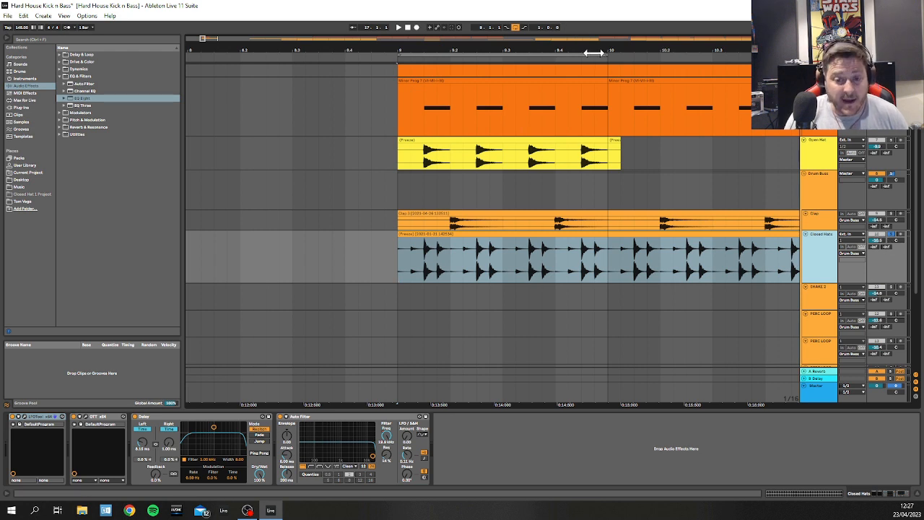
Step: Shorten the loop to the first beat of bar 9 and play Closed Hats with all its effects bypassed
left_click_drag(592, 53, 423, 58)
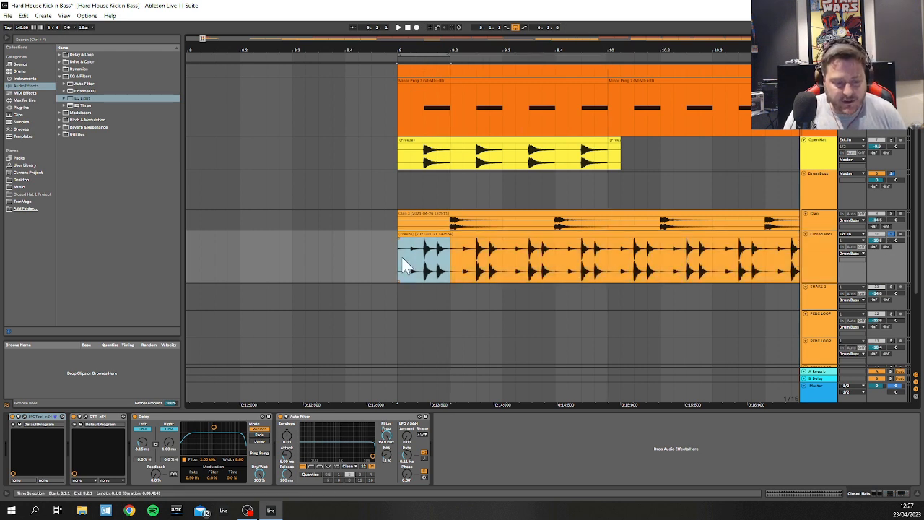
left_click(17, 419)
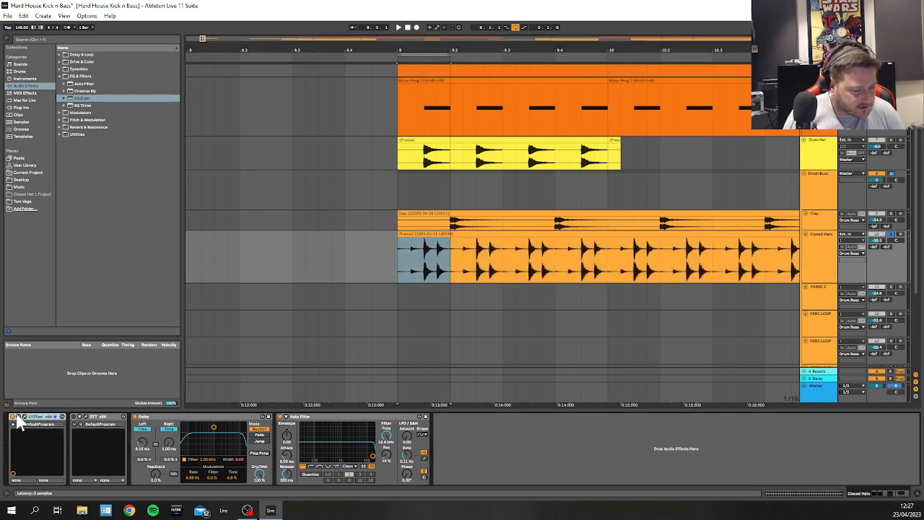
left_click(135, 417)
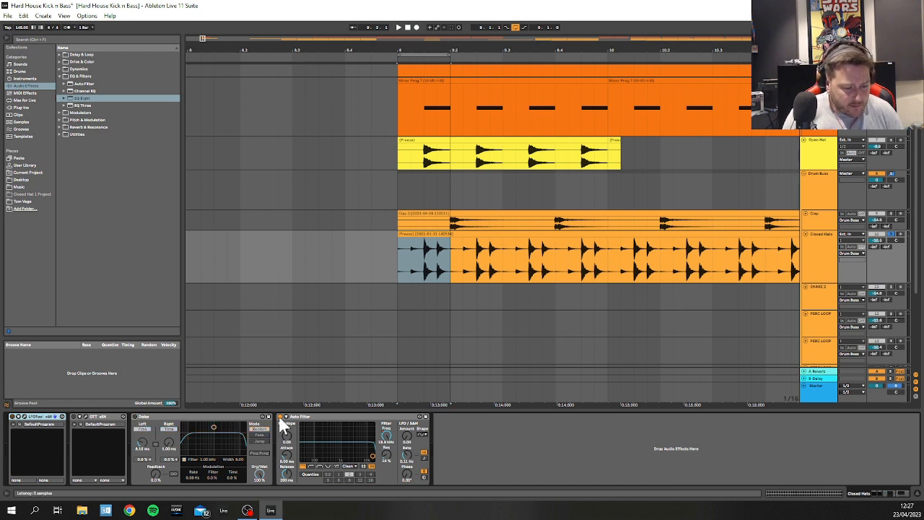
left_click(398, 250)
key("space")
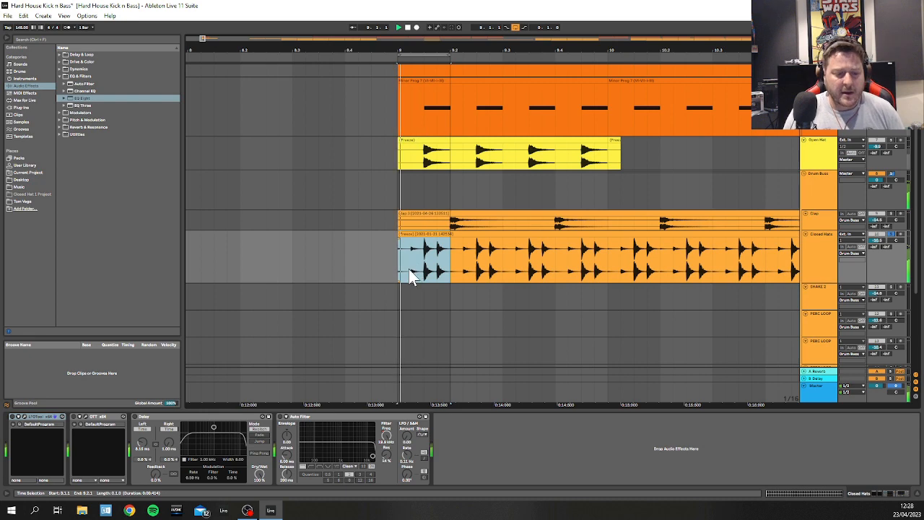
Step: Enlarge the Closed Hats track and examine its first-beat waveform against the kick, bass and open hat
double_click(408, 234)
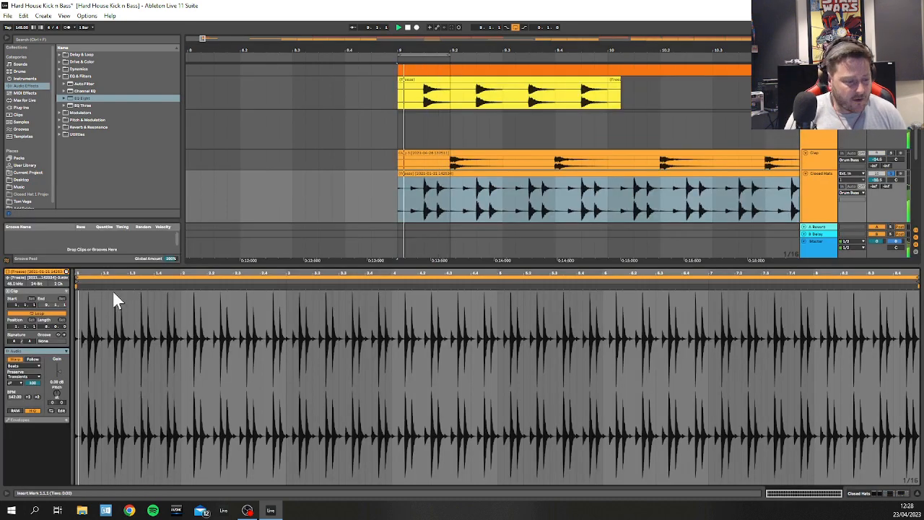
key("shift+Tab")
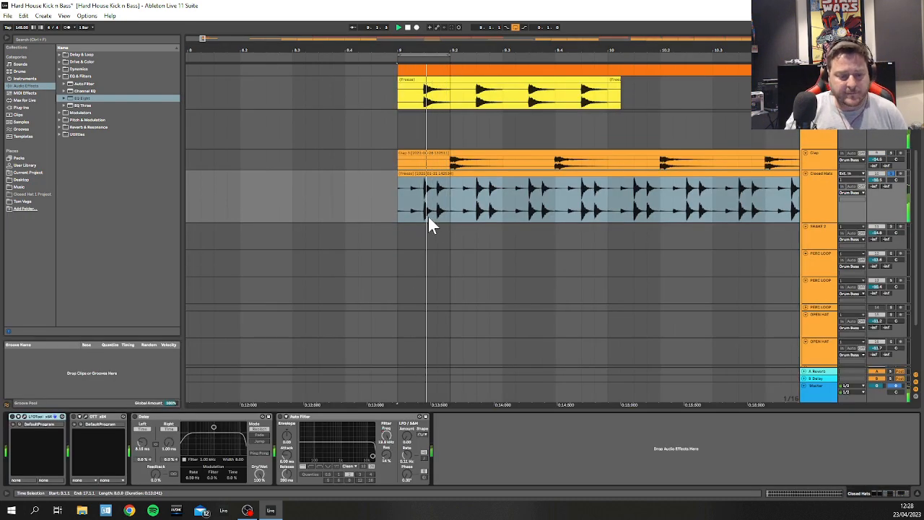
scroll(430, 217, "up", 5)
left_click_drag(817, 222, 817, 338)
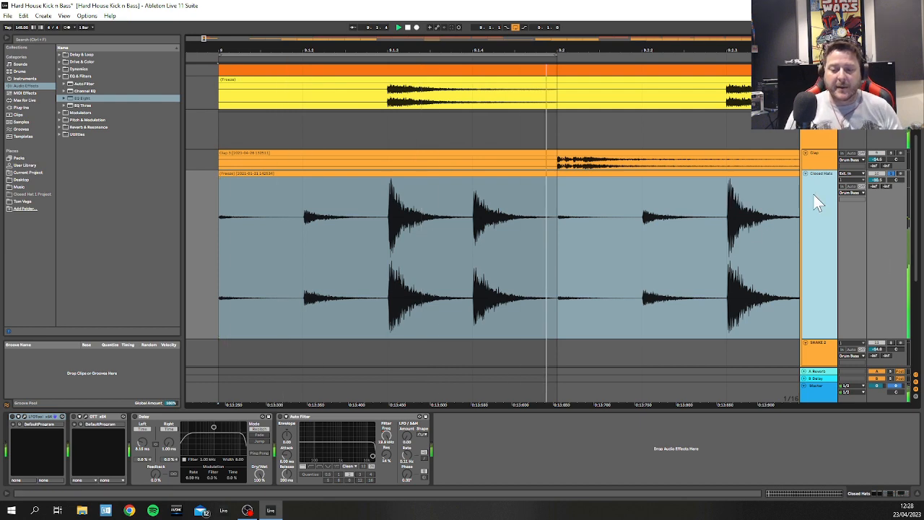
scroll(296, 262, "up", 3)
scroll(298, 266, "up", 2)
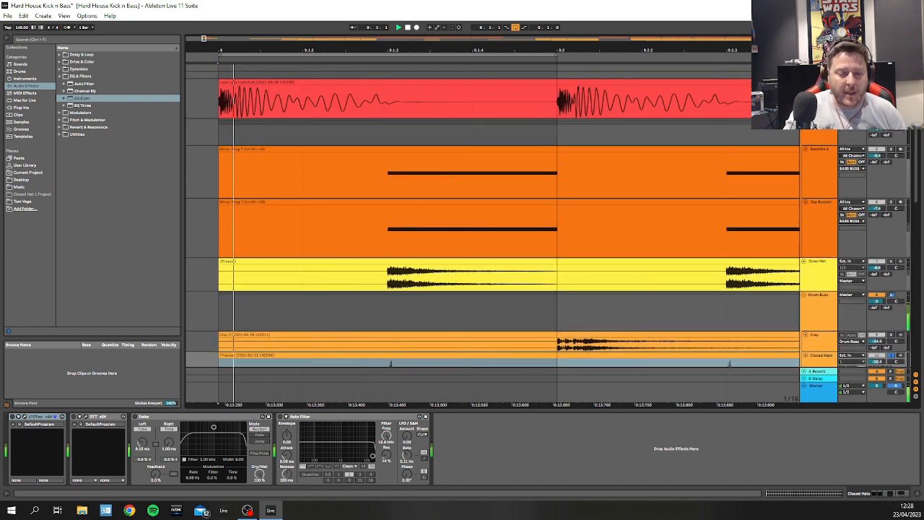
scroll(387, 177, "down", 3)
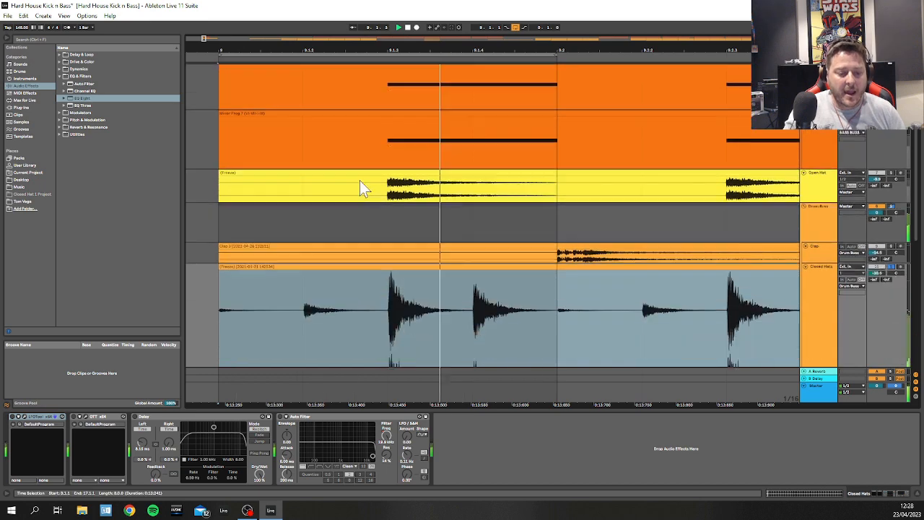
Step: Reactivate LFOTool on Closed Hats, raise the starting point of its volume curve and close the plug-in window
left_click(15, 419)
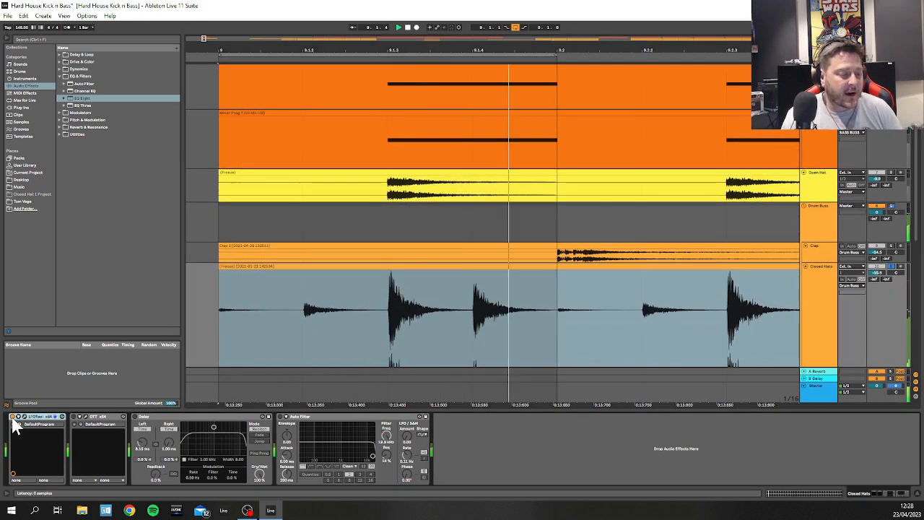
left_click(18, 417)
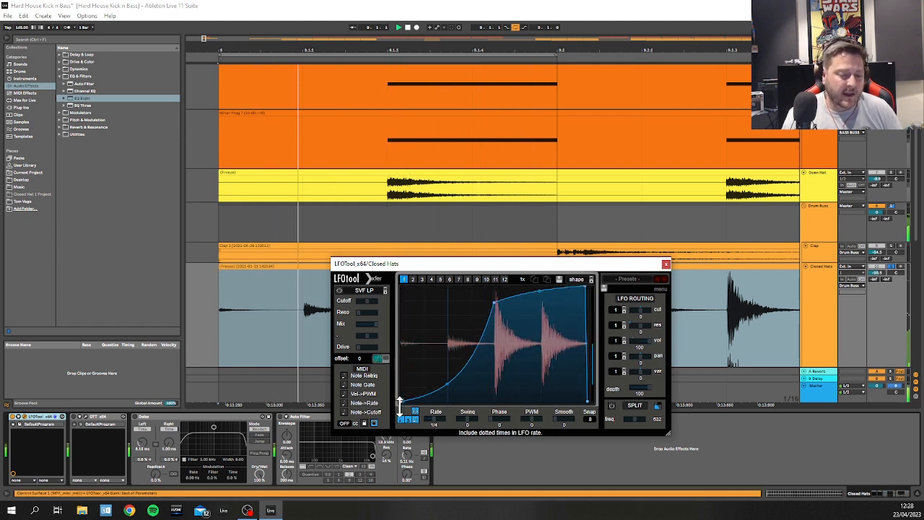
left_click_drag(398, 393, 396, 381)
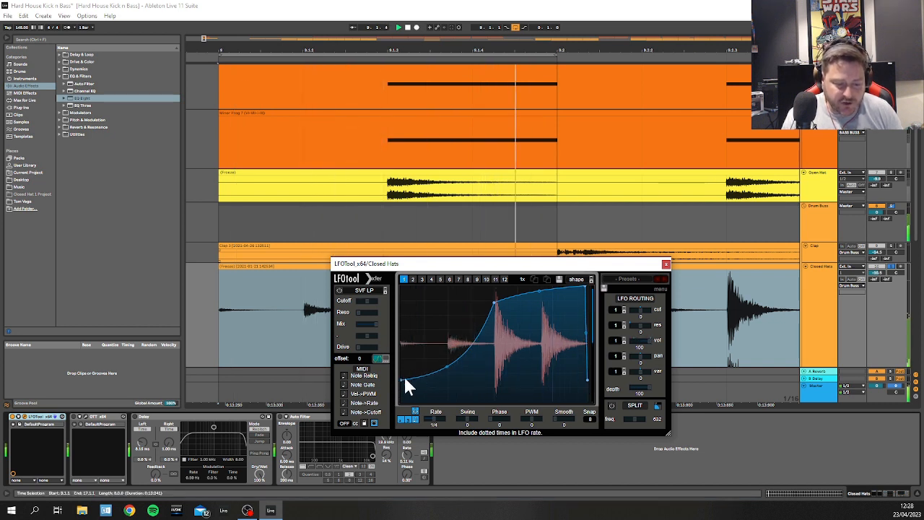
left_click_drag(402, 379, 402, 374)
left_click(665, 265)
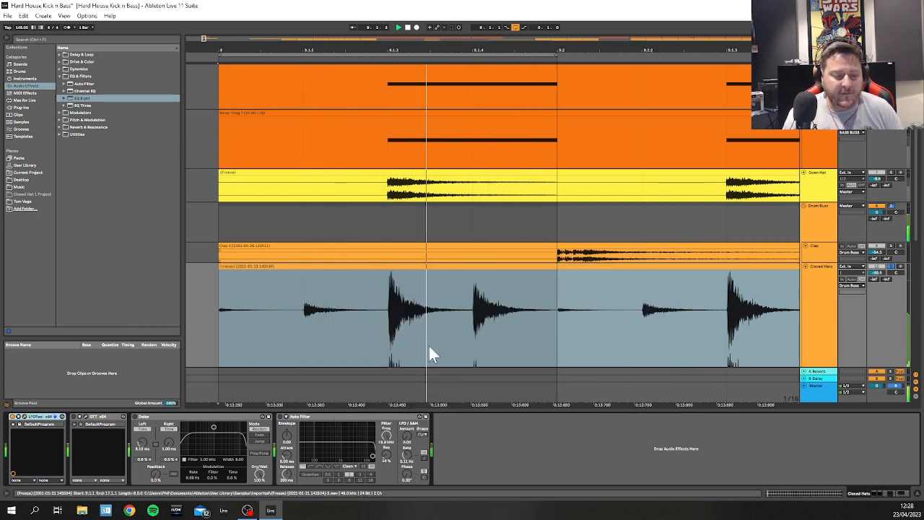
Step: Play the Closed Hats loop while switching the existing Delay on and off to compare the sound
left_click(824, 290)
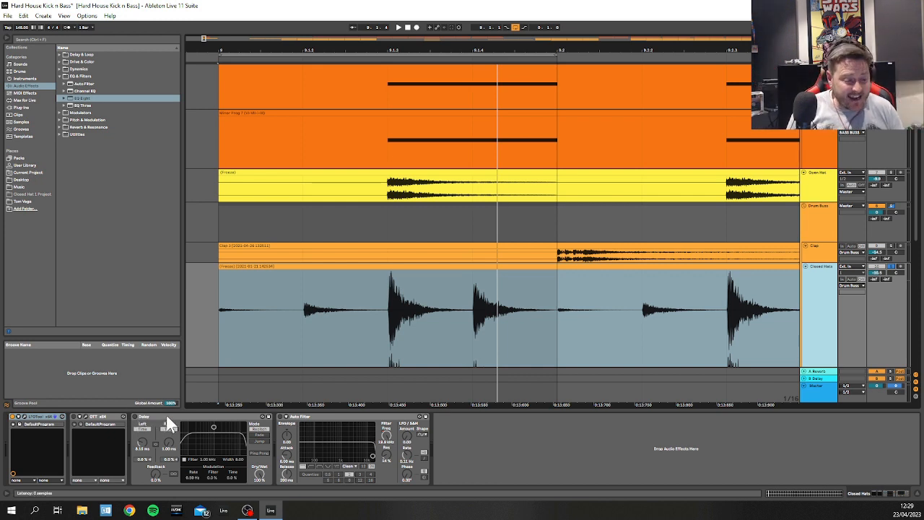
left_click(135, 422)
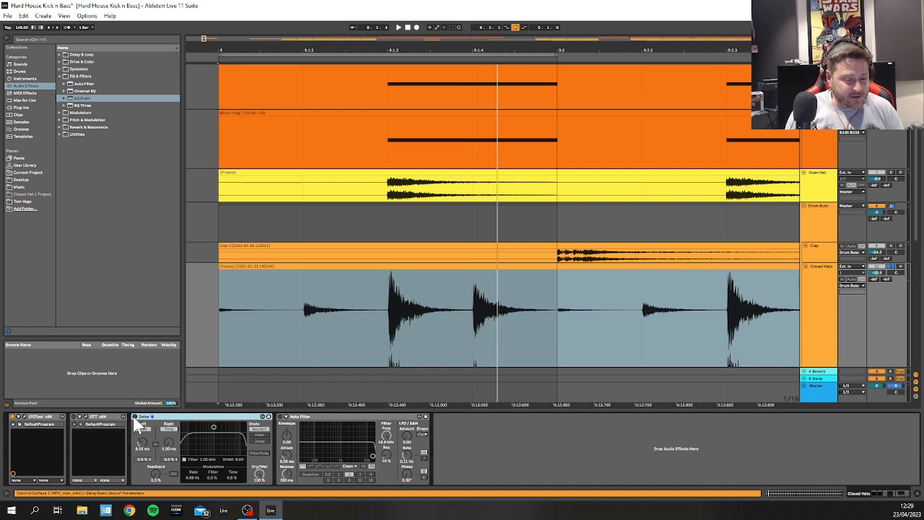
key("space")
left_click(134, 416)
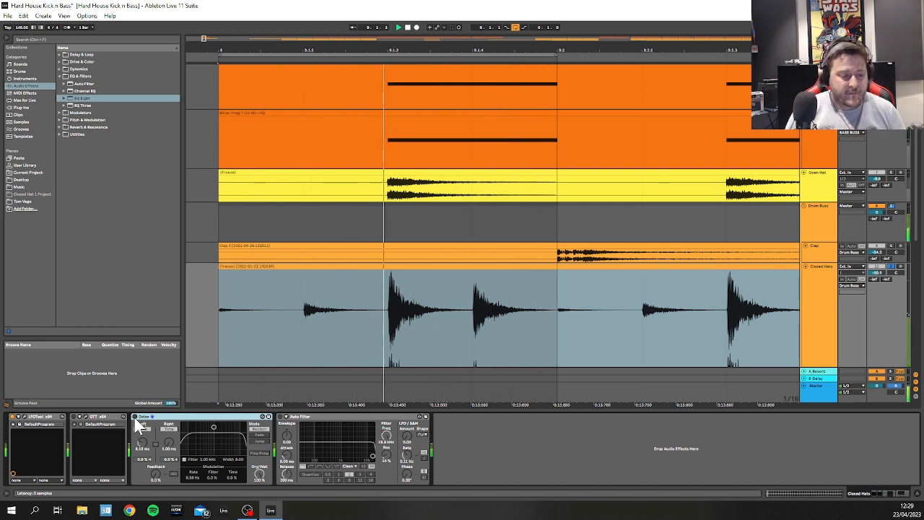
left_click(135, 417)
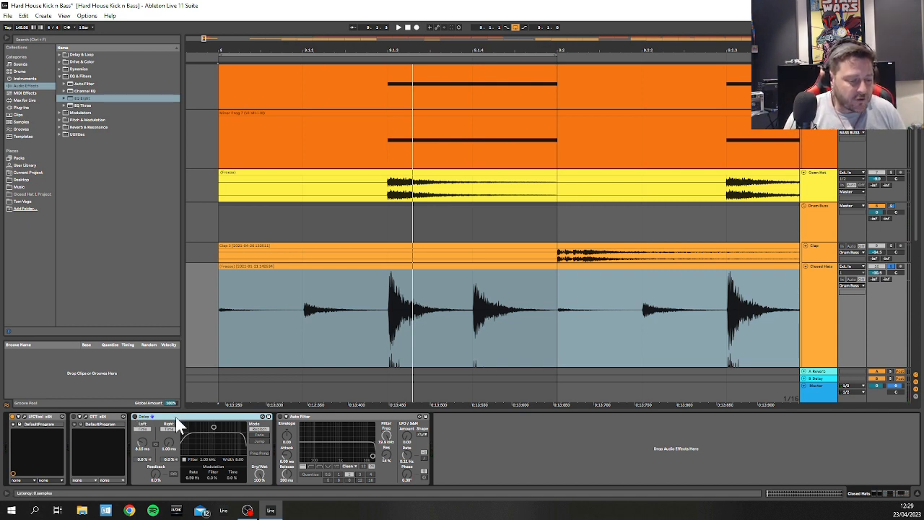
Step: Add a second Delay from the Delay & Loop effects after the Auto Filter on Closed Hats
left_click(60, 55)
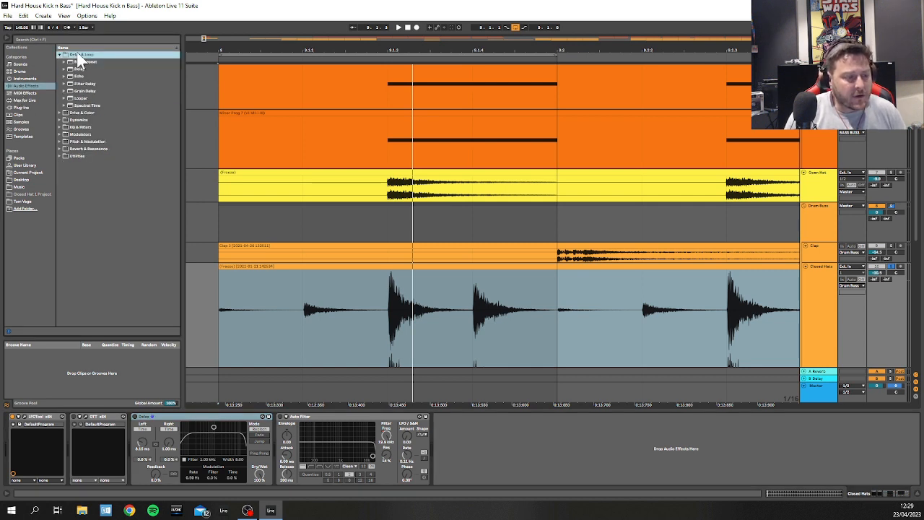
left_click_drag(74, 57, 478, 448)
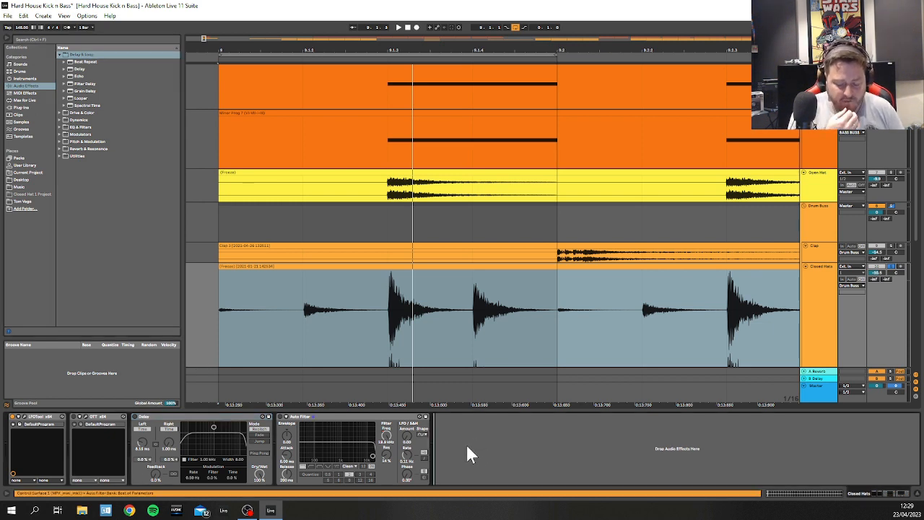
left_click(554, 267)
scroll(556, 278, "down", 2)
left_click(831, 273)
scroll(830, 273, "down", 1)
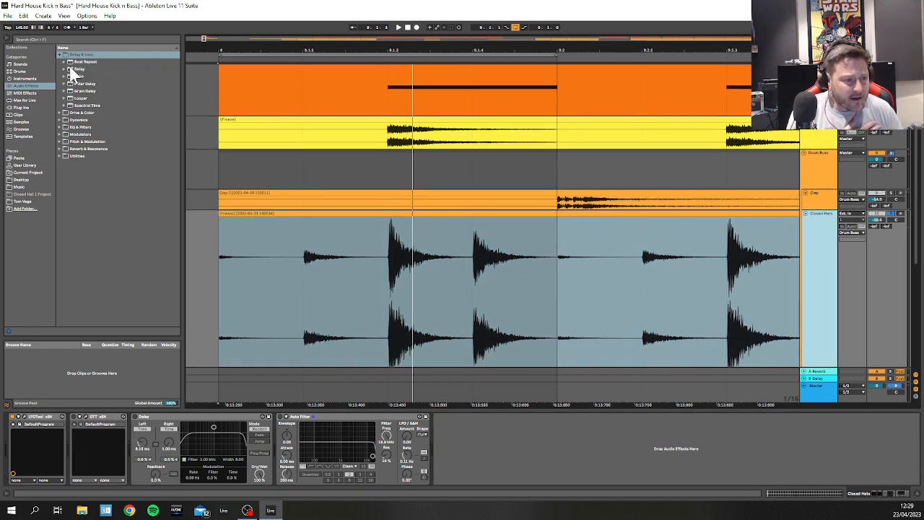
left_click_drag(69, 66, 468, 465)
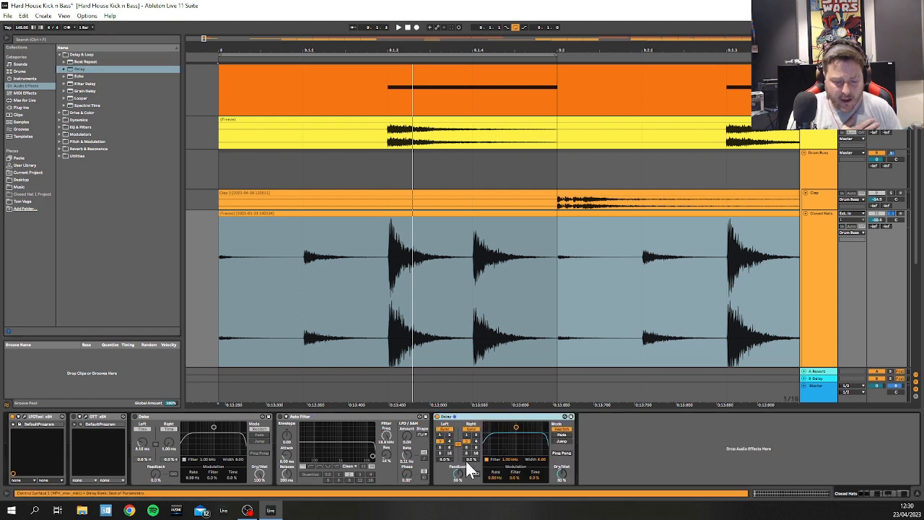
Step: Set the new Delay's left and right channels to time mode at 1.00 ms, with 0% feedback and 100% dry/wet
left_click(445, 429)
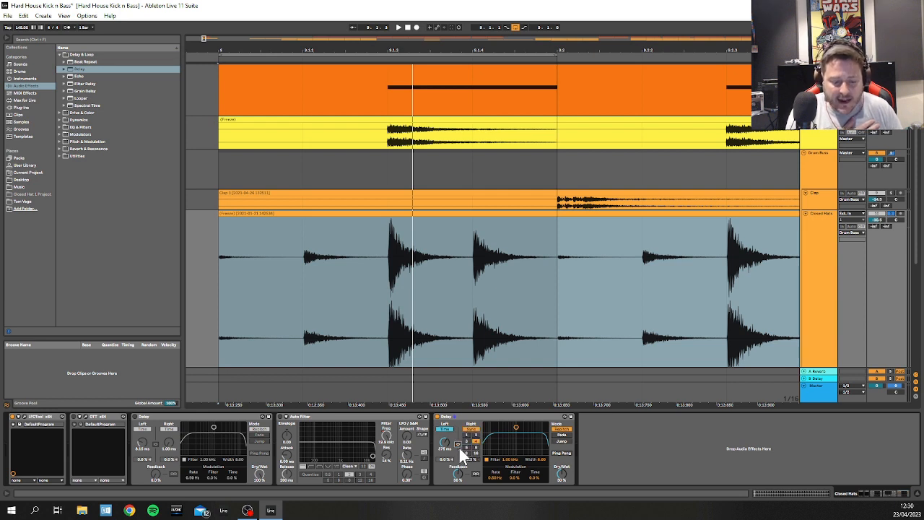
left_click(470, 429)
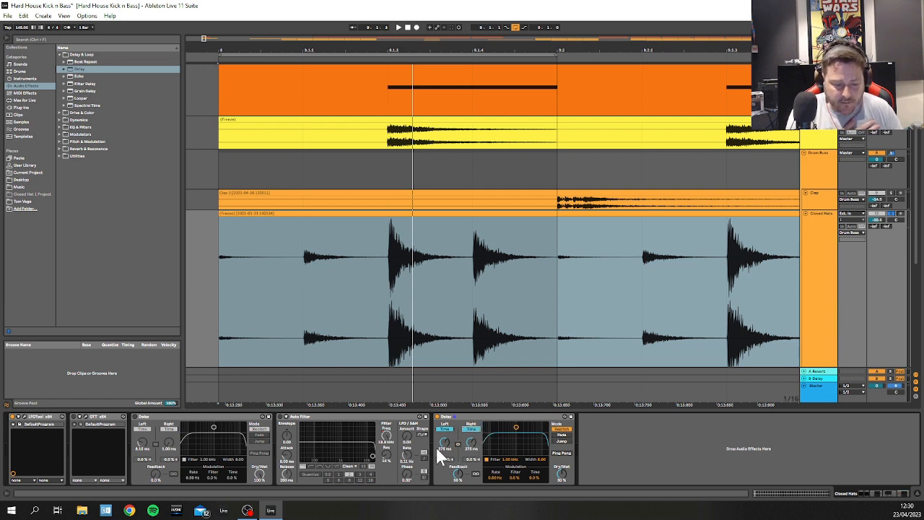
left_click_drag(444, 440, 443, 505)
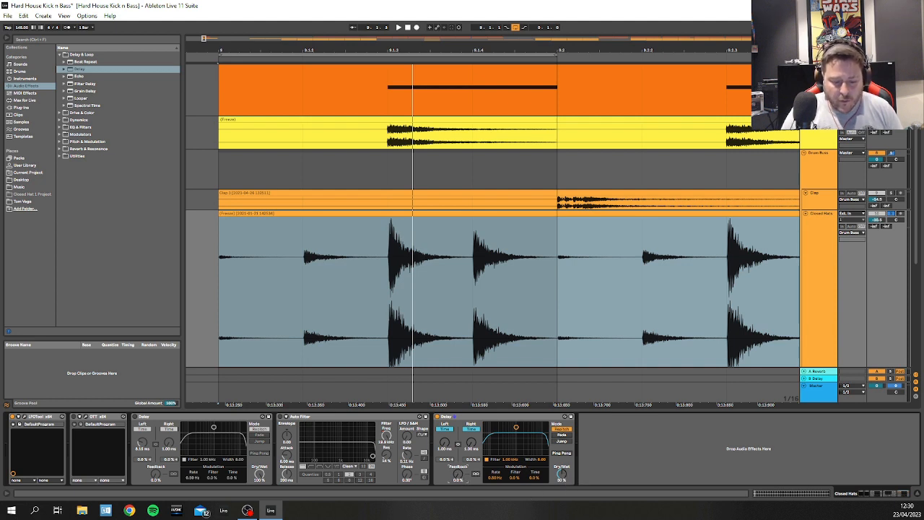
left_click_drag(562, 473, 562, 437)
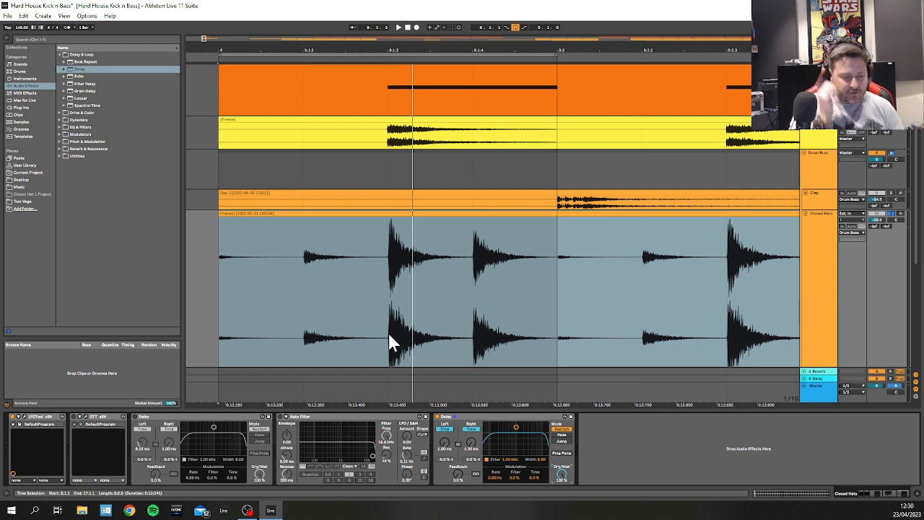
Step: Play Closed Hats from bar 9, raise the new Delay's left time by several milliseconds and compare with the effect off and on
left_click(218, 256)
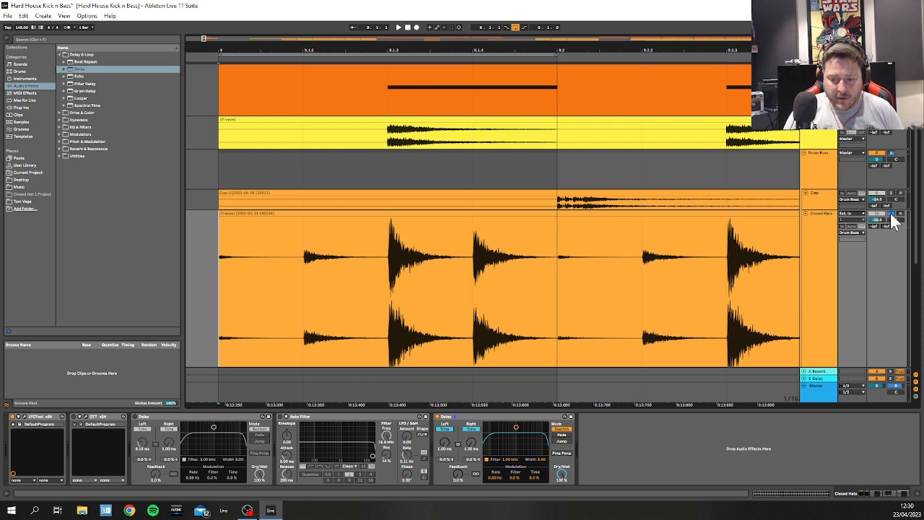
key("space")
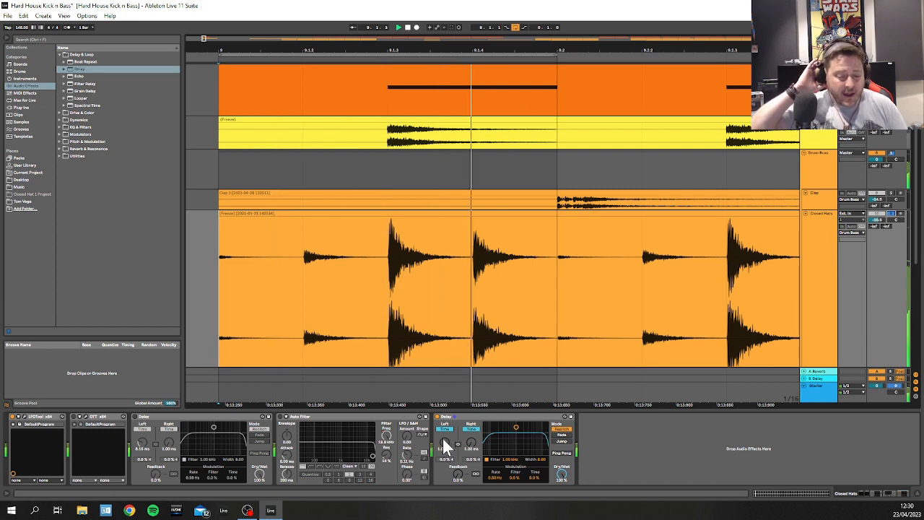
left_click_drag(444, 439, 444, 439)
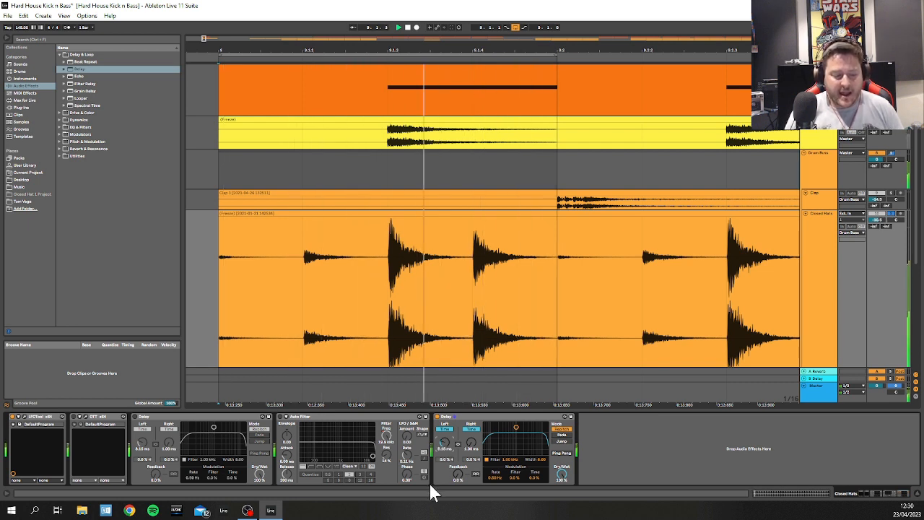
left_click(438, 418)
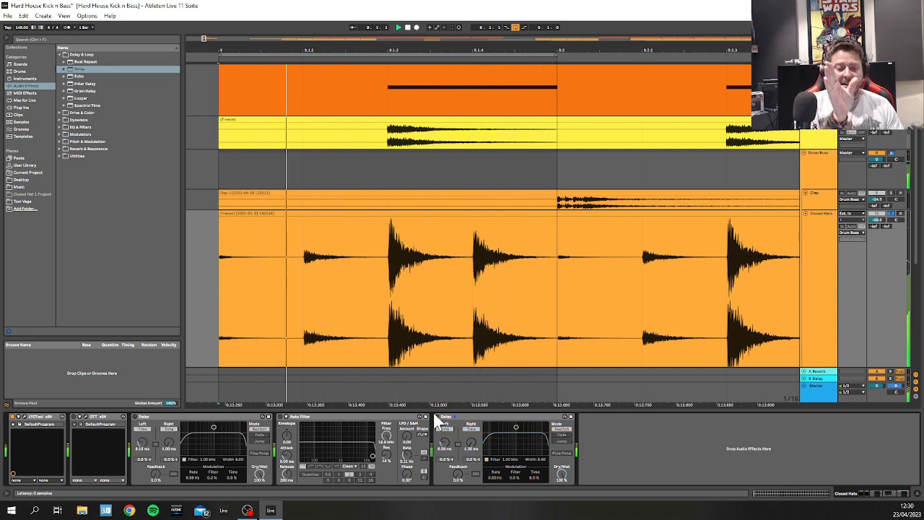
left_click(437, 418)
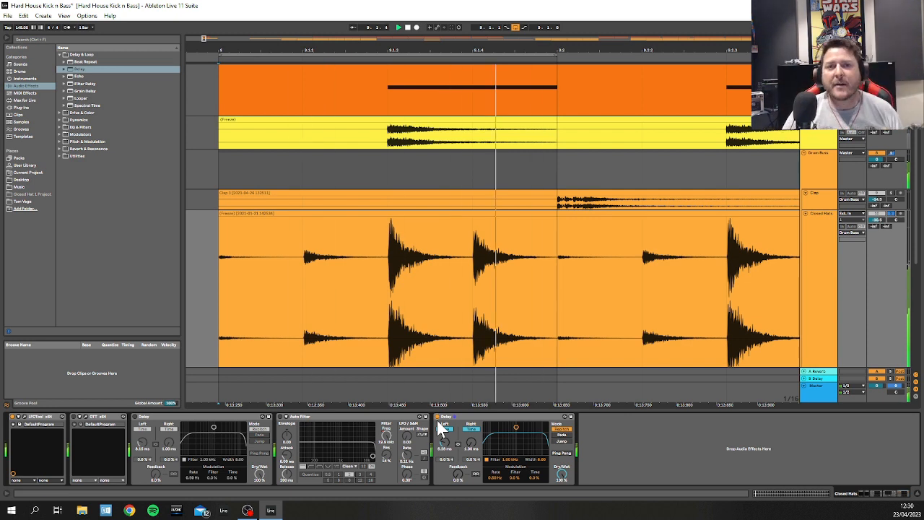
Step: Stop playback, delete the second Delay after the Auto Filter on Closed Hats, and switch the first Delay back on
key("space")
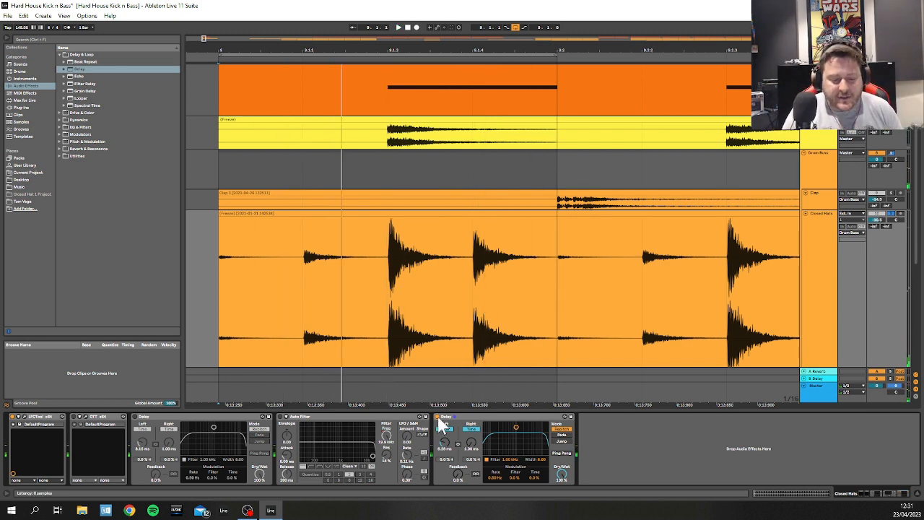
left_click(480, 419)
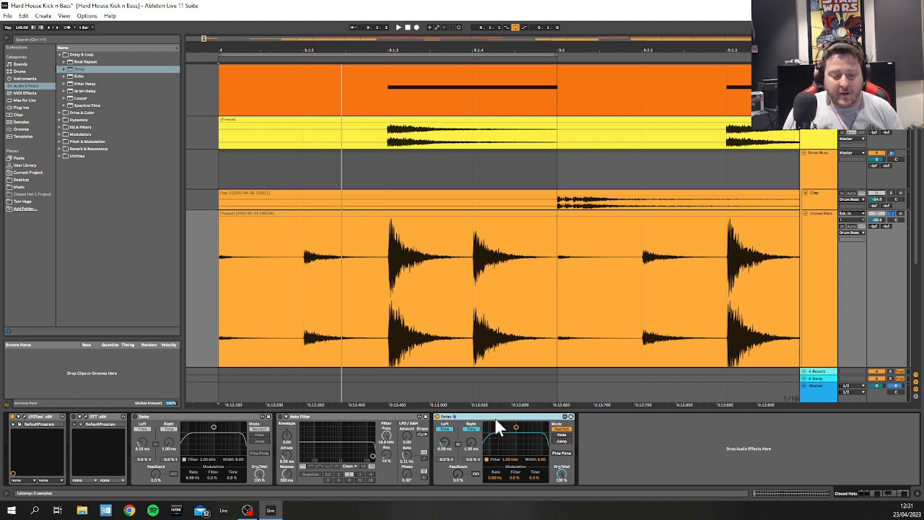
key("Delete")
left_click(134, 417)
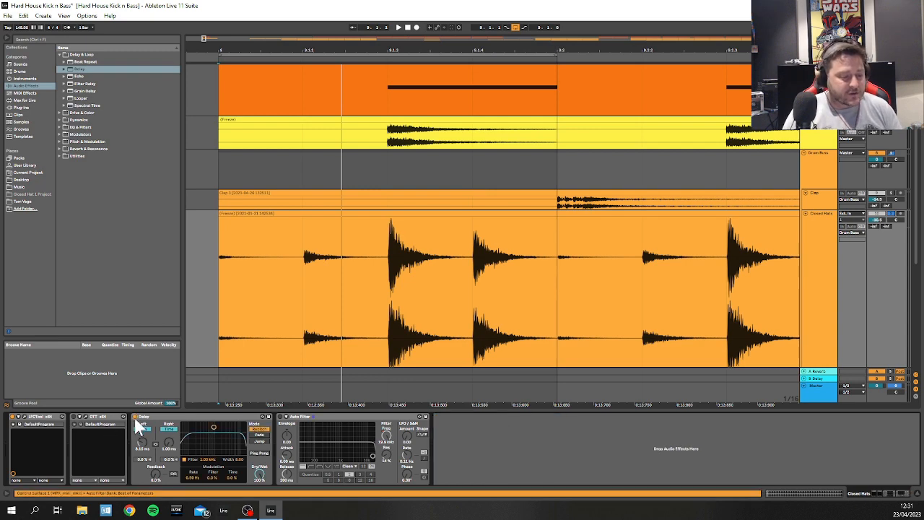
Step: Play the drums and extend the loop region to one full bar, from bar 9 to bar 10
key("space")
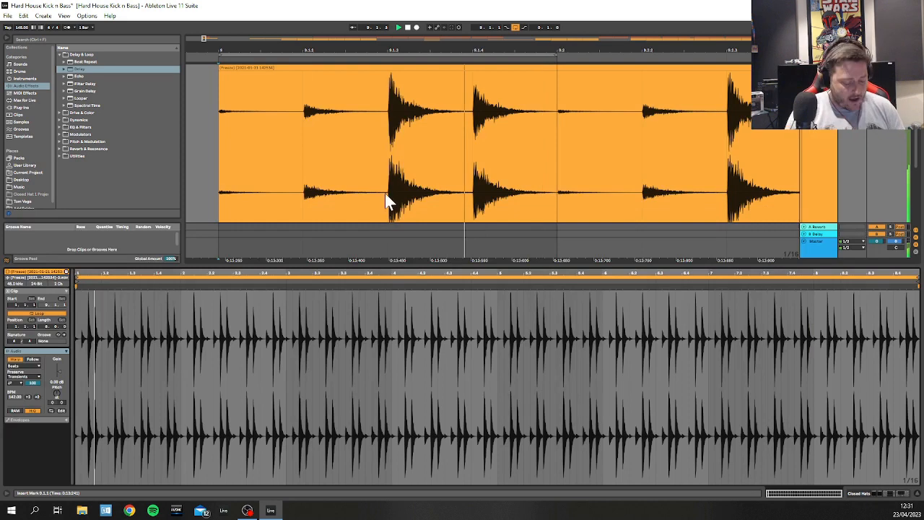
key("shift+Tab")
scroll(383, 199, "up", 5)
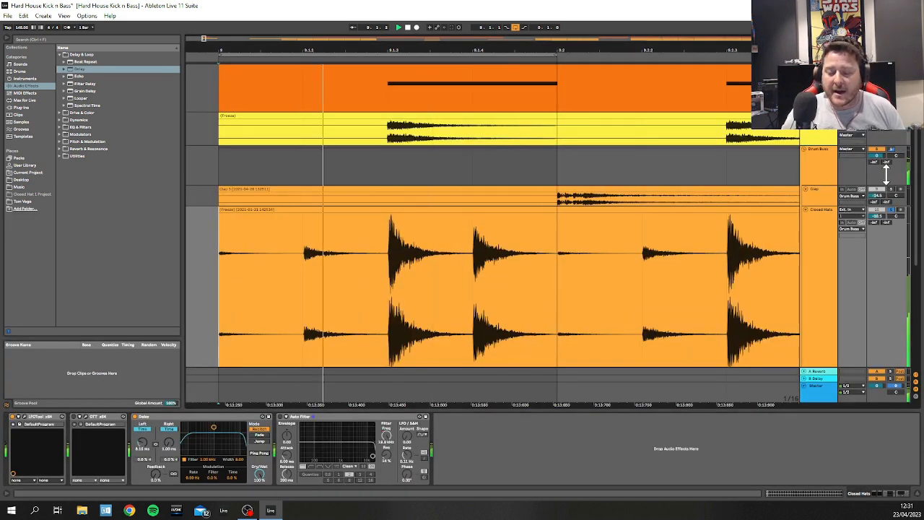
scroll(655, 179, "down", 3)
scroll(670, 172, "up", 3)
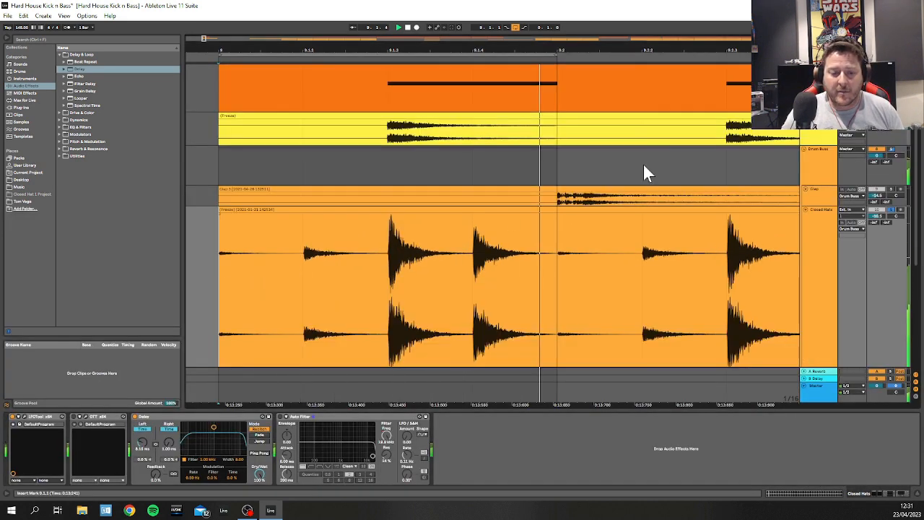
scroll(642, 164, "down", 6)
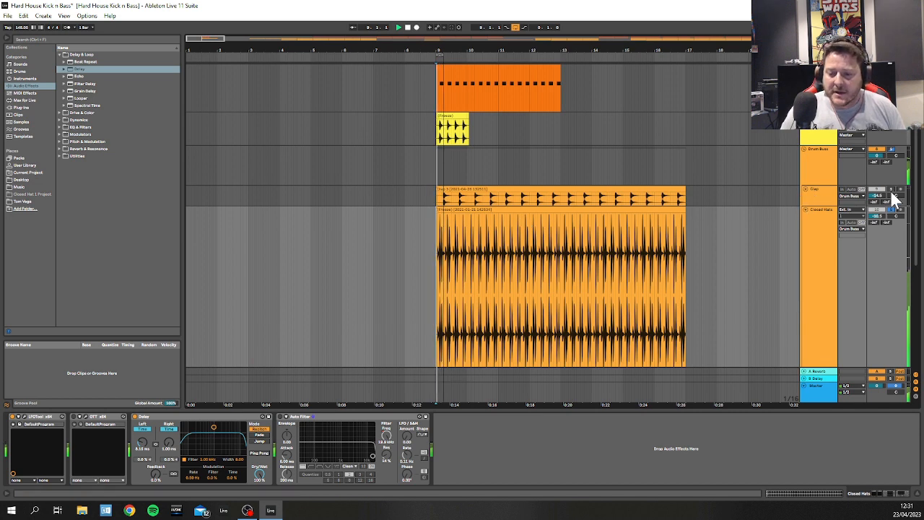
left_click(443, 79)
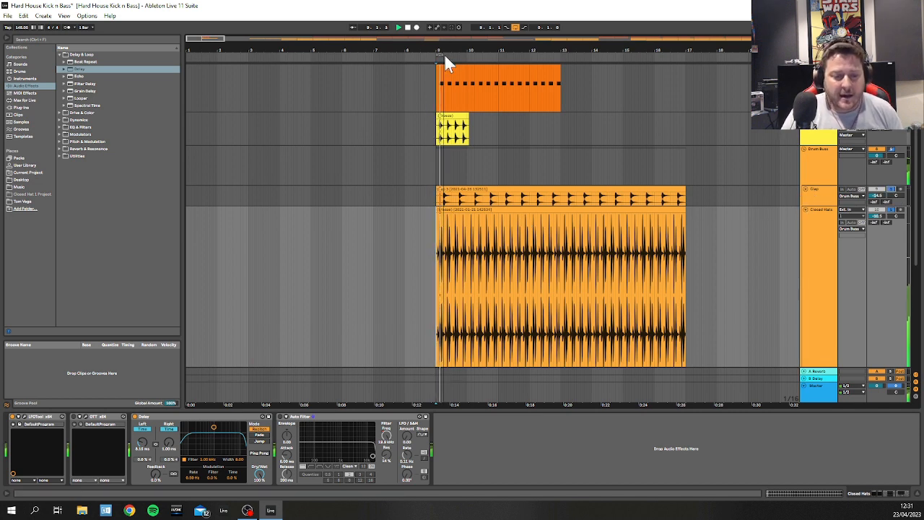
left_click_drag(442, 55, 467, 56)
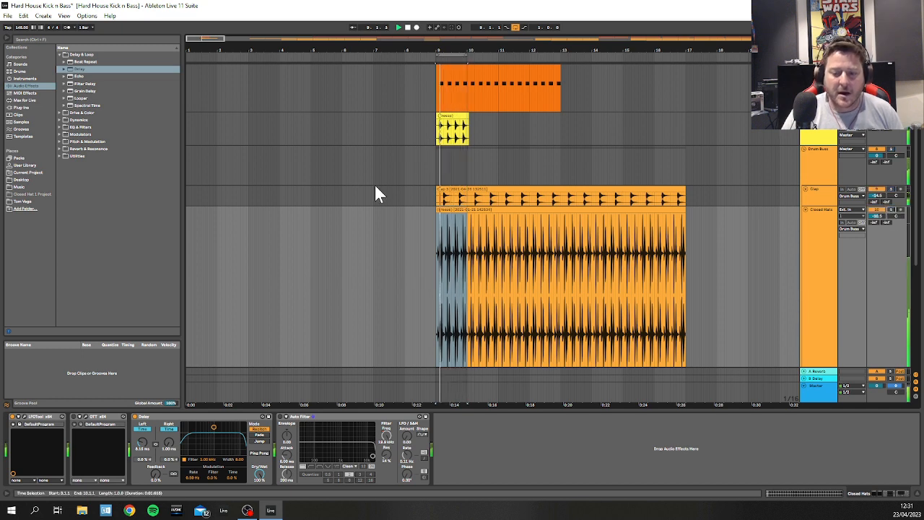
Step: Listen to the one-bar loop with all tracks unsoloed, selecting the Closed Hats and Clap tracks
left_click(826, 230)
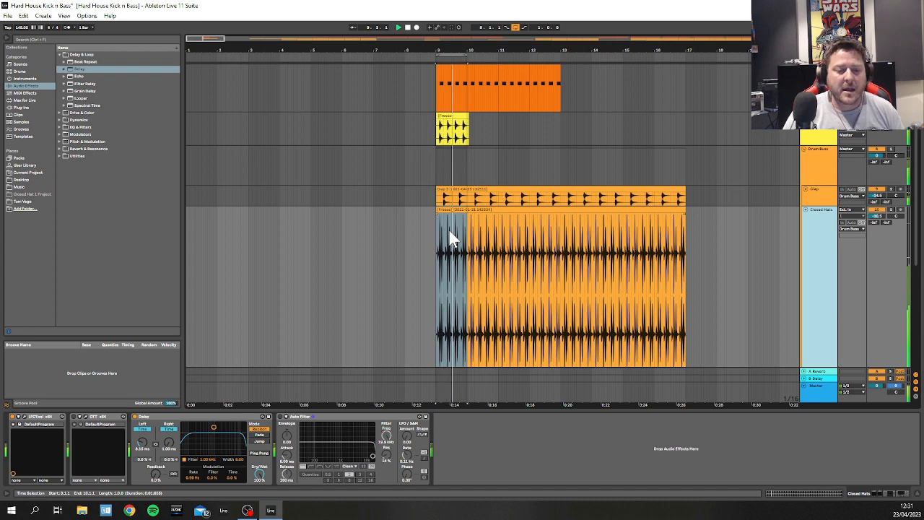
scroll(455, 231, "up", 2)
scroll(457, 222, "down", 4)
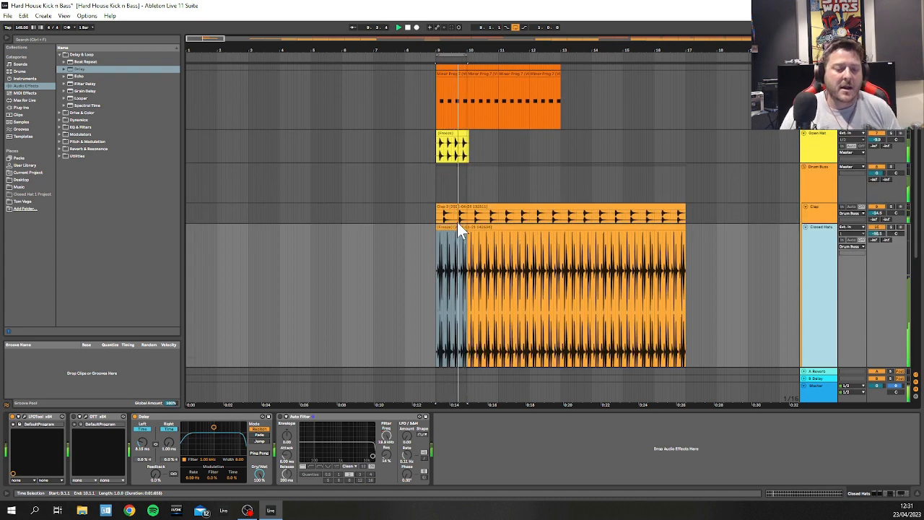
left_click(869, 148)
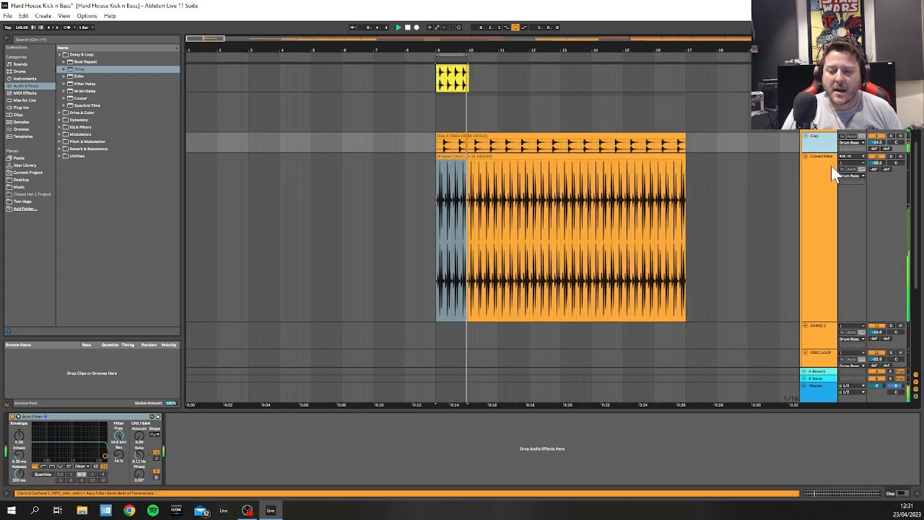
Step: Stop playback and place the insert marker at bar 9 on the first empty PERC LOOP track
key("space")
scroll(445, 143, "up", 1)
scroll(445, 145, "down", 3)
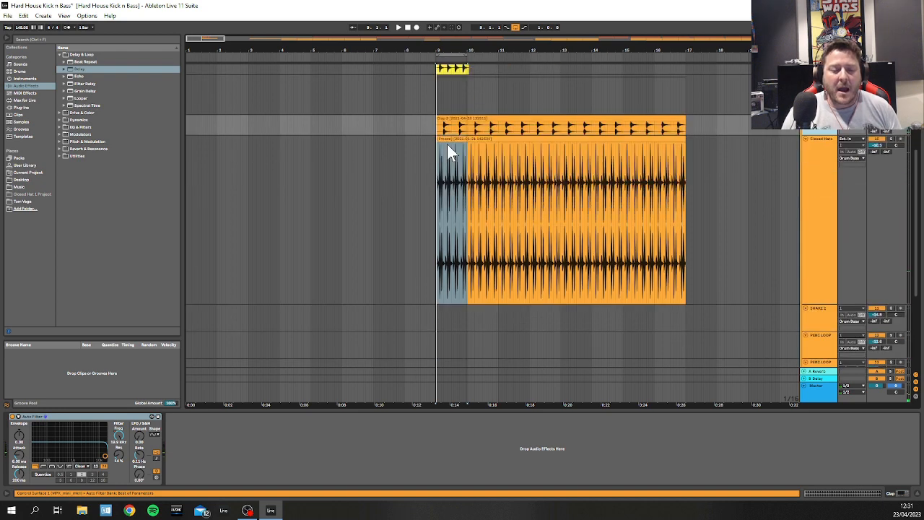
scroll(599, 231, "down", 2)
scroll(551, 261, "down", 2)
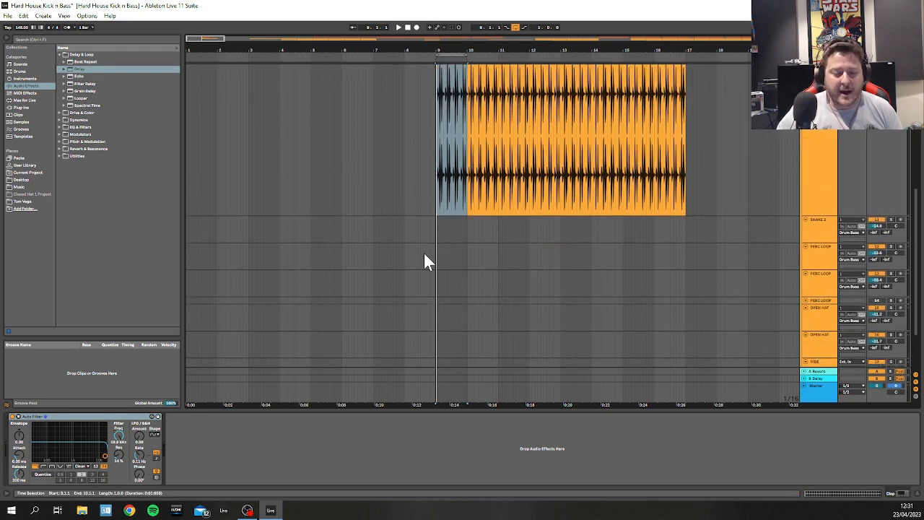
scroll(443, 261, "up", 5)
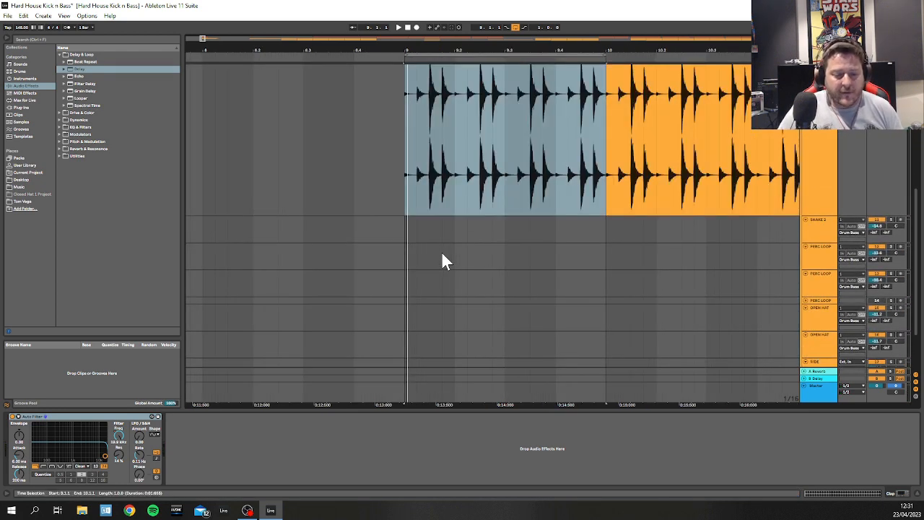
left_click(403, 257)
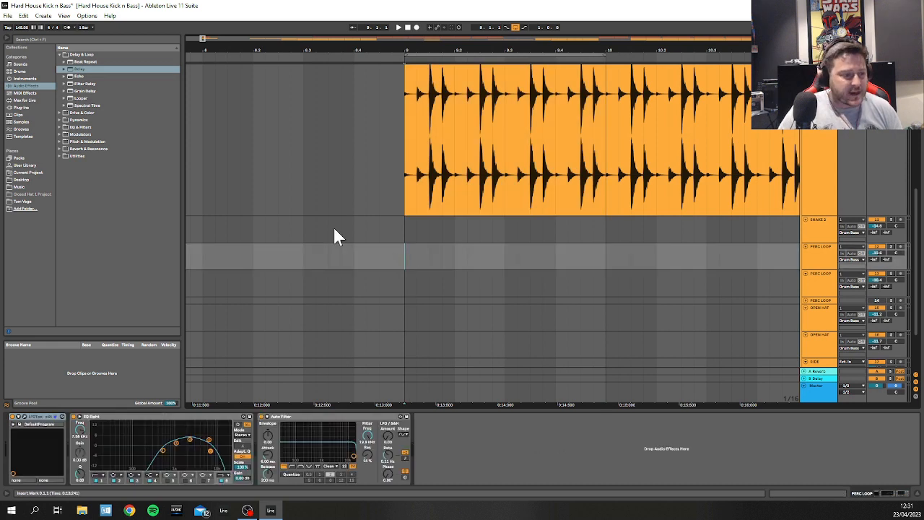
Step: Look through the User Library and the current project's Samples folder for percussion loops
left_click(25, 172)
left_click(25, 166)
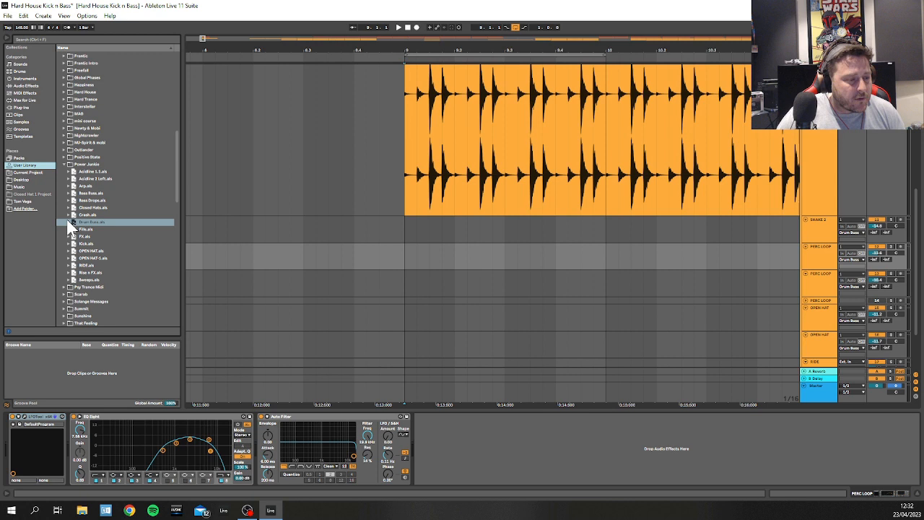
left_click(25, 173)
left_click(63, 61)
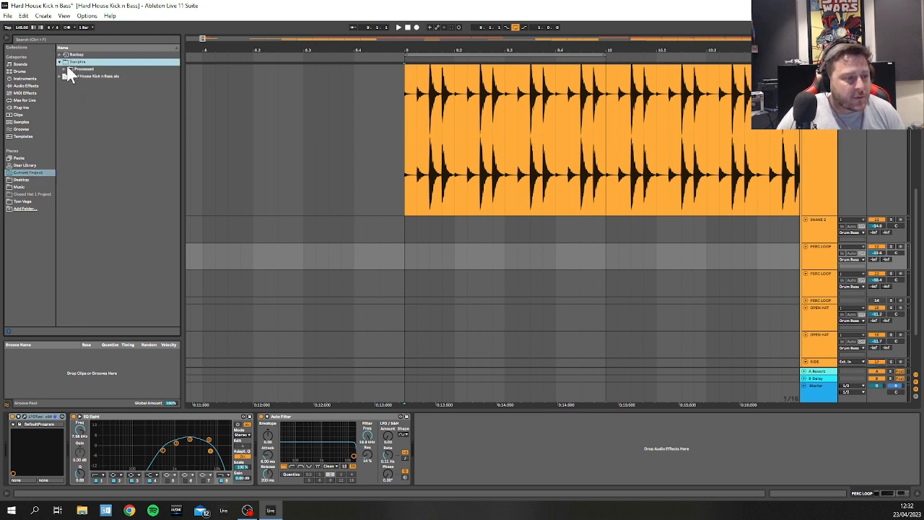
left_click(22, 165)
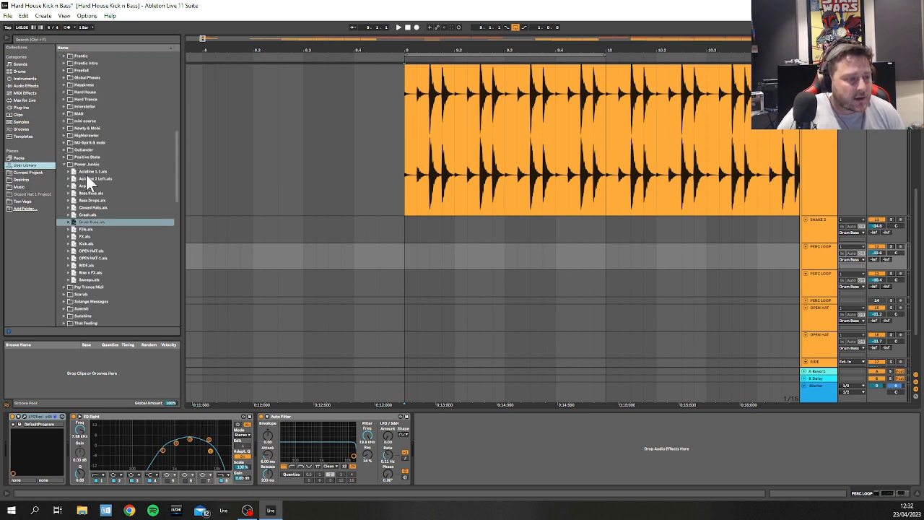
Step: Collapse the Power Junkie folder and open the AHSP Loops folder within the User Library's Hard House samples
left_click(65, 166)
scroll(71, 193, "down", 3)
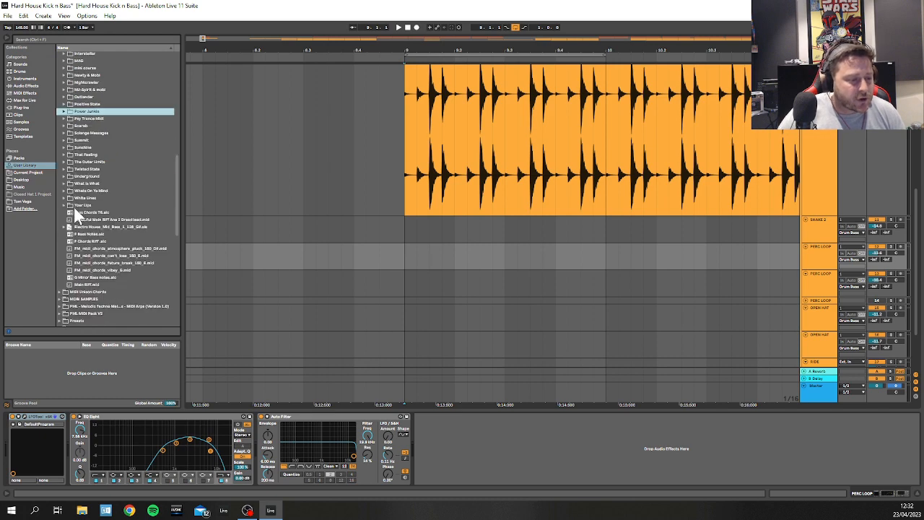
scroll(79, 217, "down", 4)
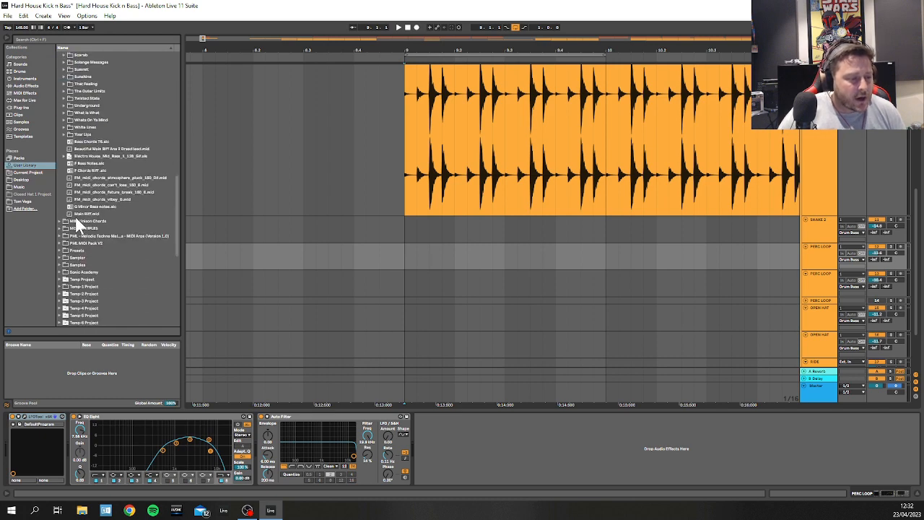
left_click(63, 265)
scroll(97, 149, "down", 2)
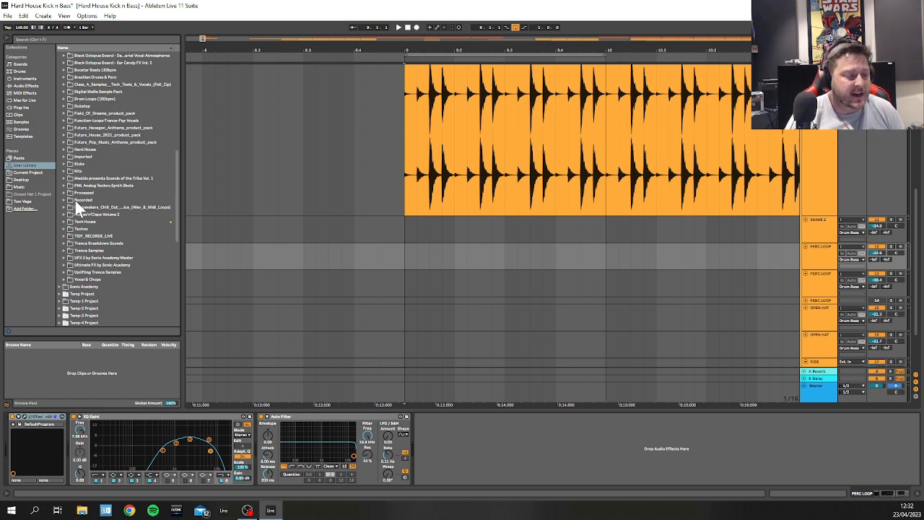
scroll(88, 281, "up", 1)
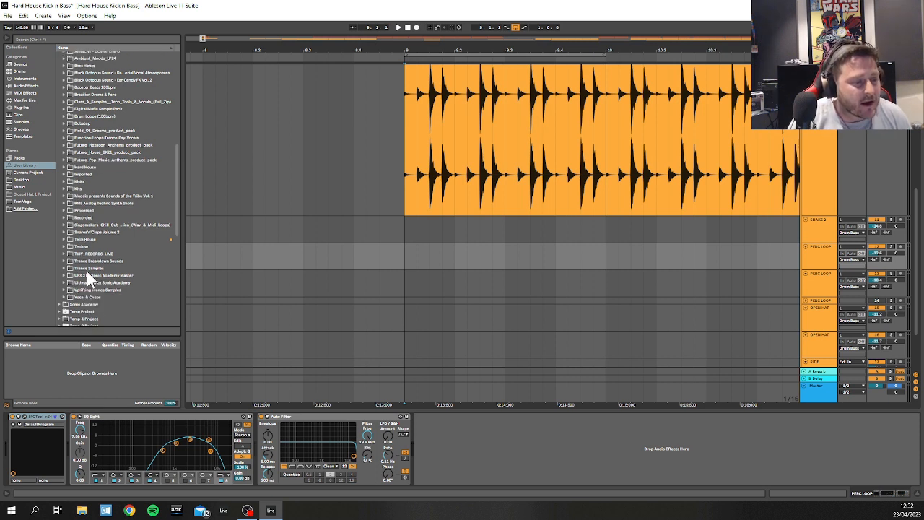
left_click(64, 168)
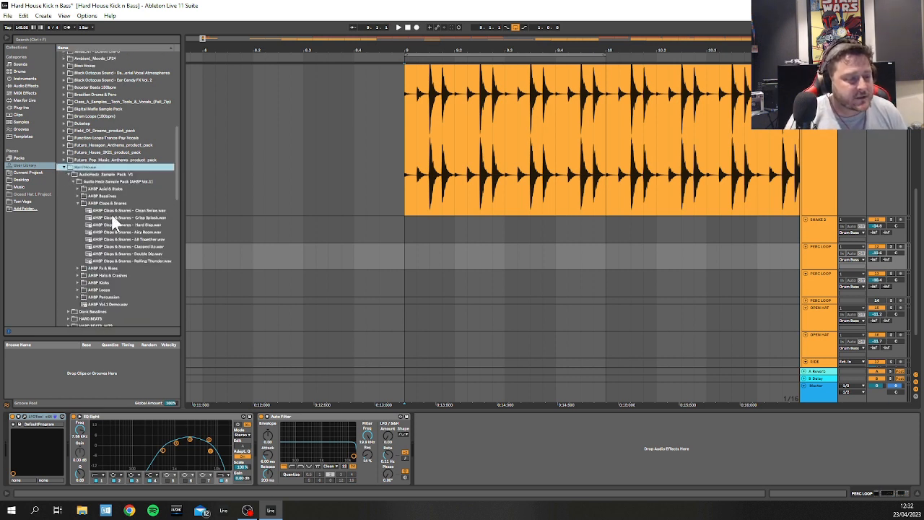
left_click(79, 291)
Step: Audition several AHSP loops, including Full Frontal, Echoed Out and Crystal hats, and pick Plinky Plonky 147bpm.wav
left_click(120, 268)
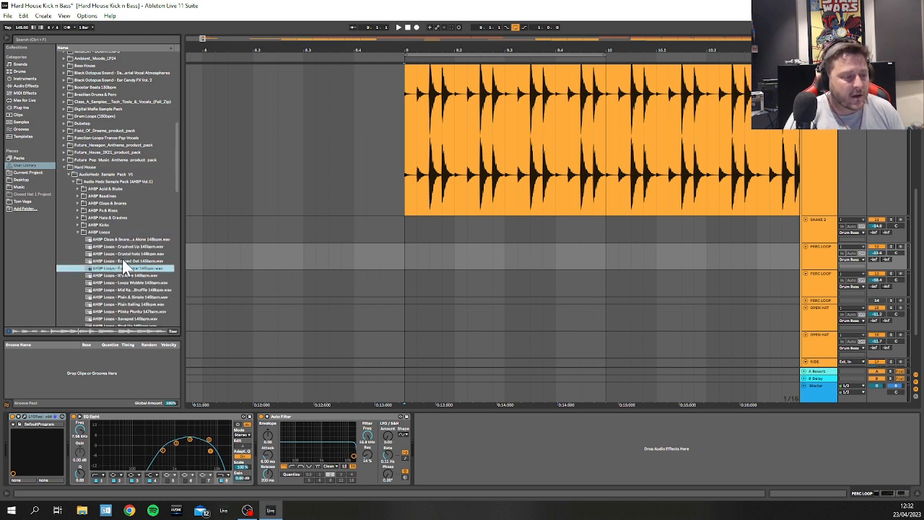
left_click(123, 260)
left_click(122, 255)
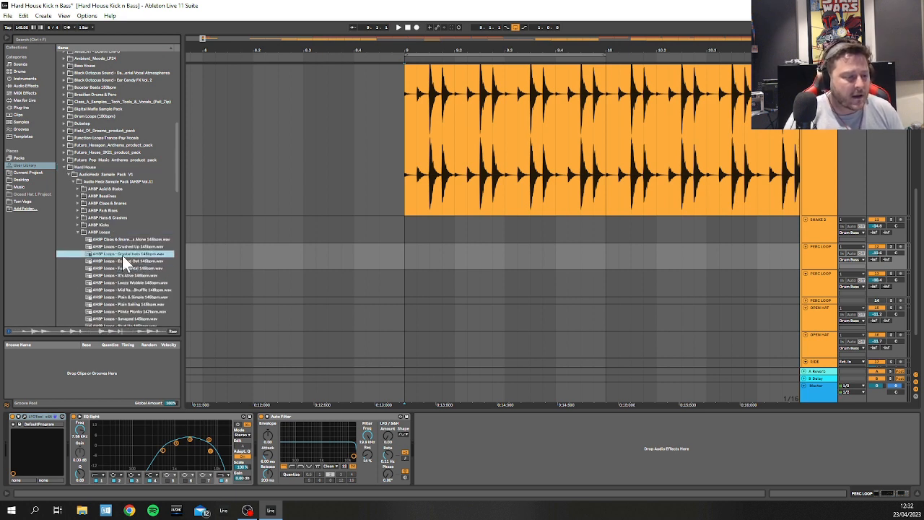
left_click(116, 282)
left_click(121, 311)
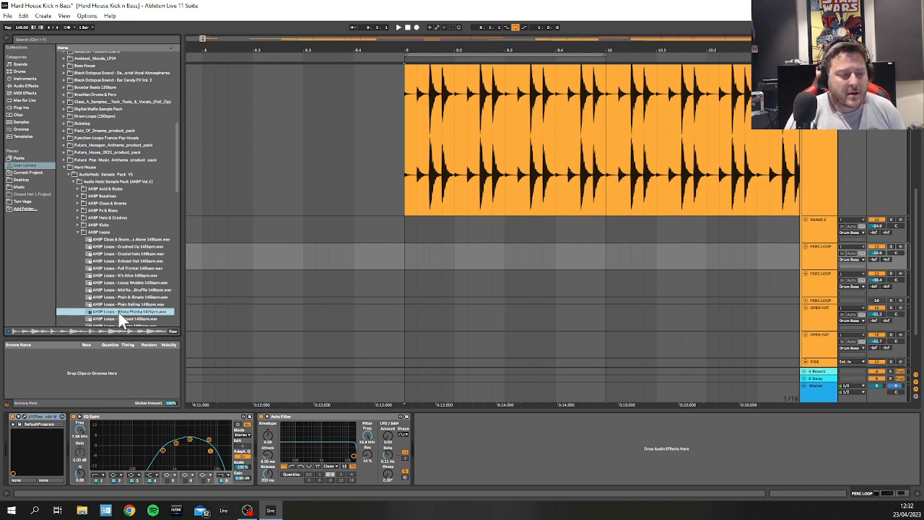
mouse_move(117, 311)
left_mouse_down()
mouse_move(420, 256)
mouse_move(181, 295)
mouse_move(203, 298)
mouse_move(128, 324)
left_mouse_up()
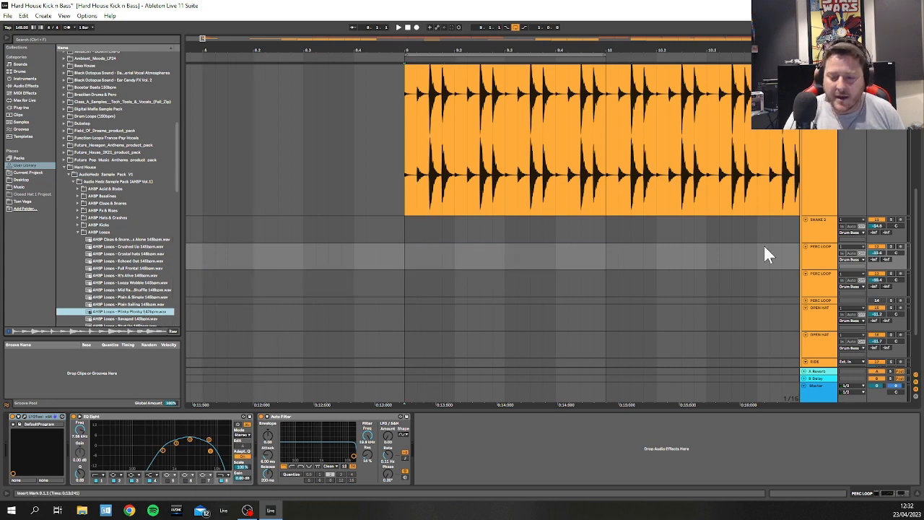
Step: Insert a new audio track directly below the Closed Hats track
left_click(819, 257)
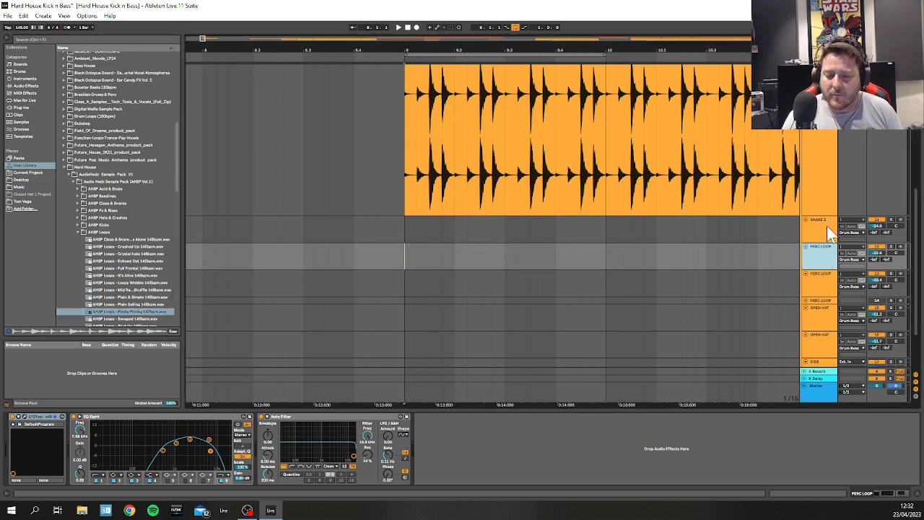
scroll(828, 217, "up", 2)
left_click(823, 214)
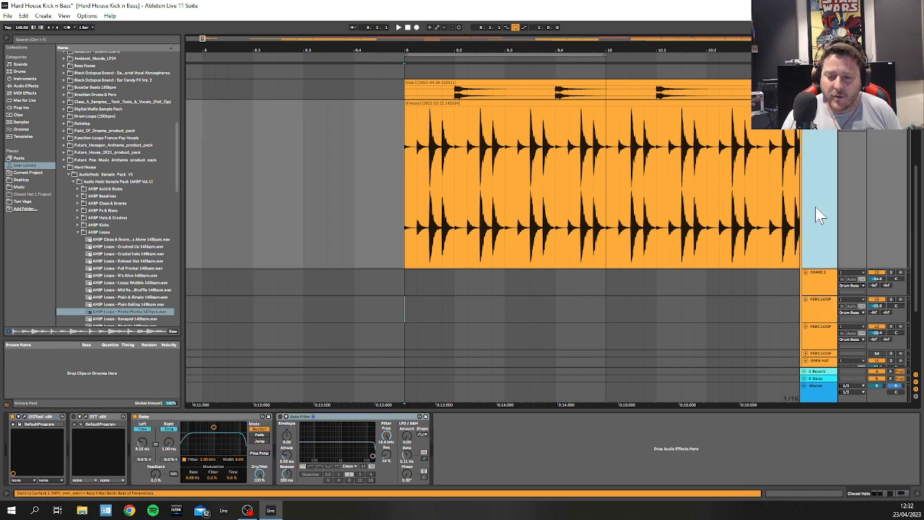
right_click(817, 214)
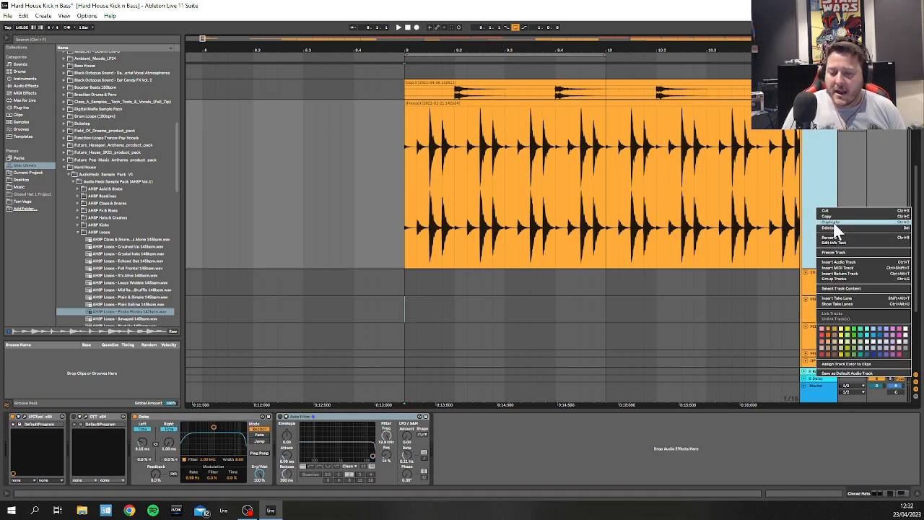
left_click(834, 262)
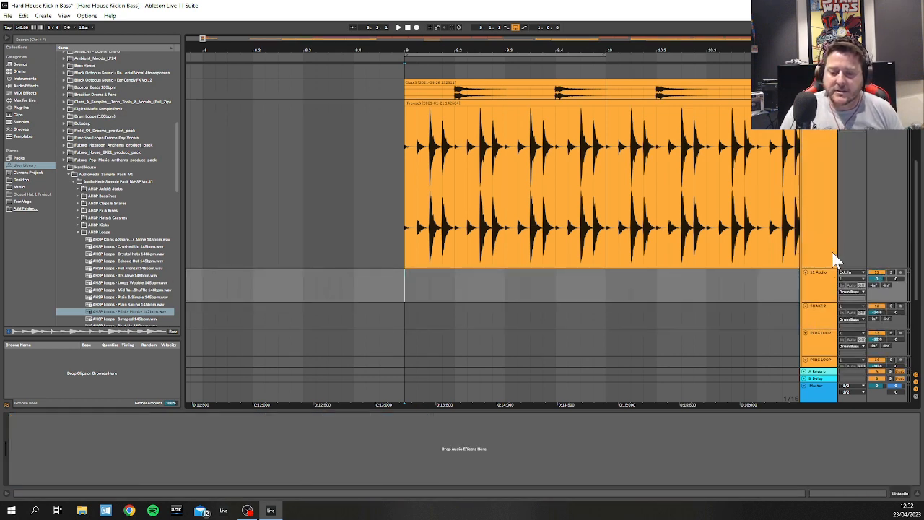
Step: Lower the new audio track's volume and place the AHSP Plinky Plonky 147bpm loop on it at bar 9
scroll(832, 253, "up", 3)
scroll(832, 256, "down", 1)
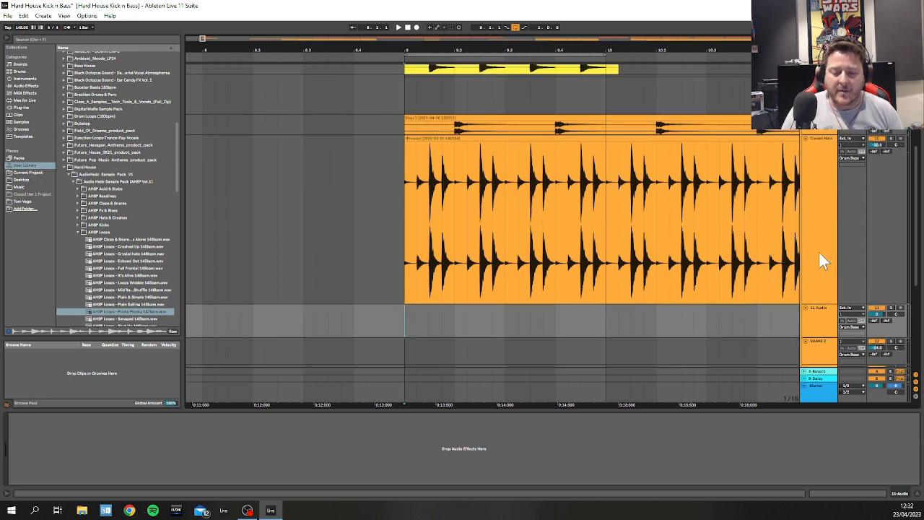
left_click_drag(876, 315, 877, 330)
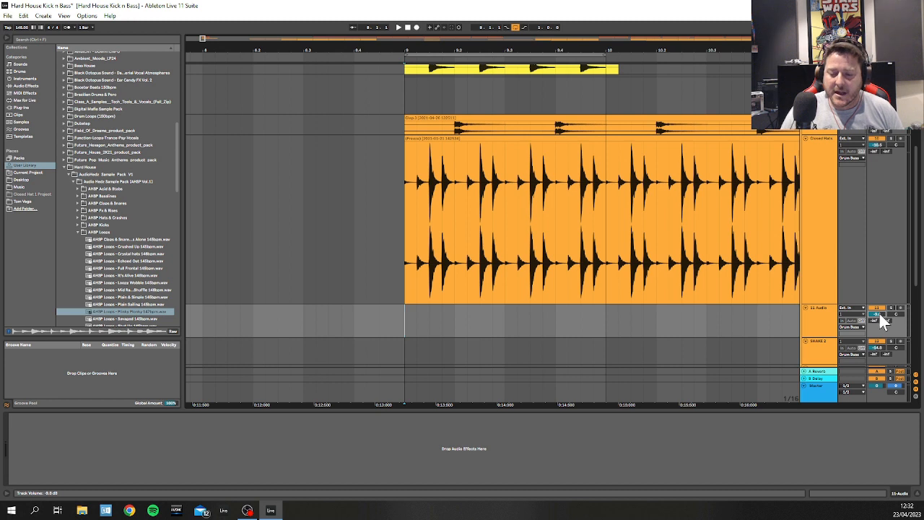
left_click_drag(110, 311, 406, 318)
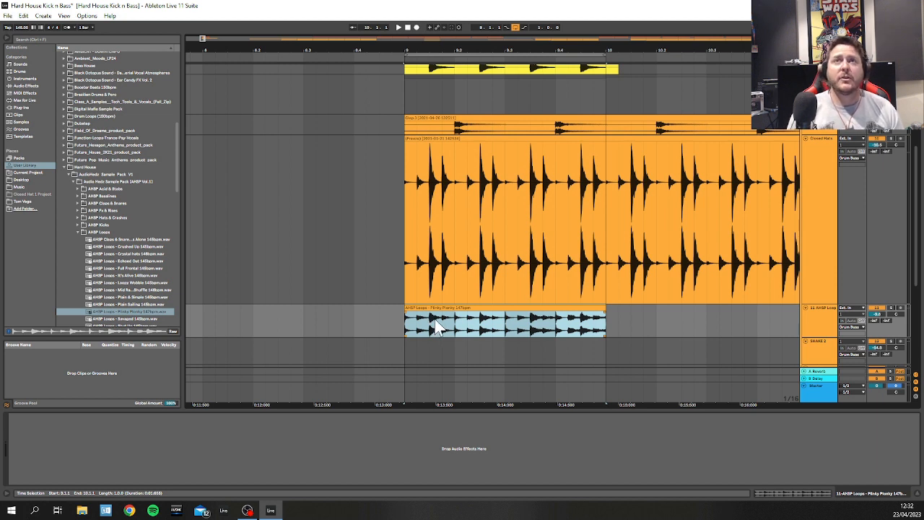
Step: Play the Plinky Plonky loop with the other tracks from bar 9, and solo its track to hear it alone
left_click(407, 338)
key("space")
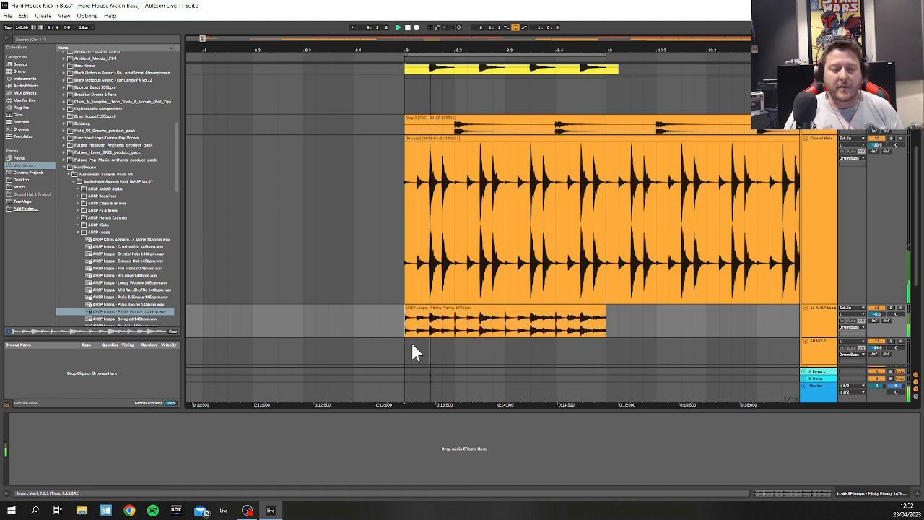
left_click(824, 312)
left_click(893, 308)
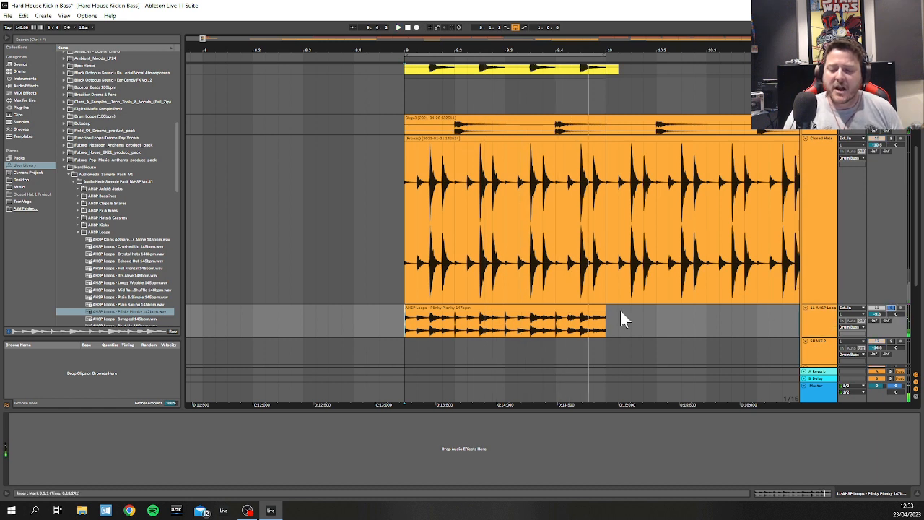
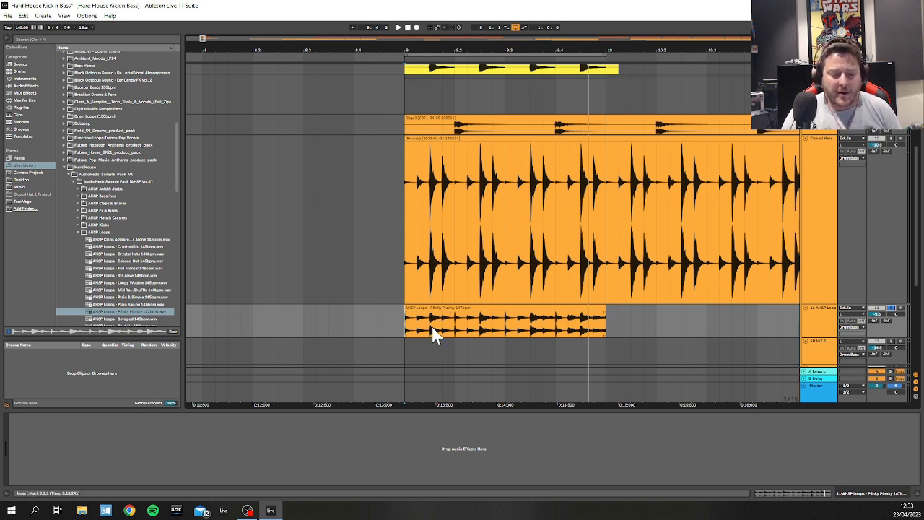
key("space")
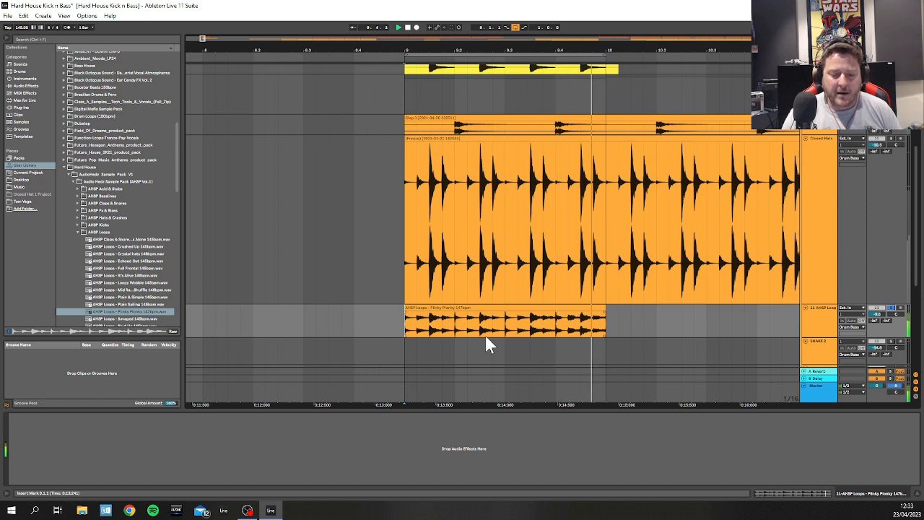
left_click(443, 327)
key("space")
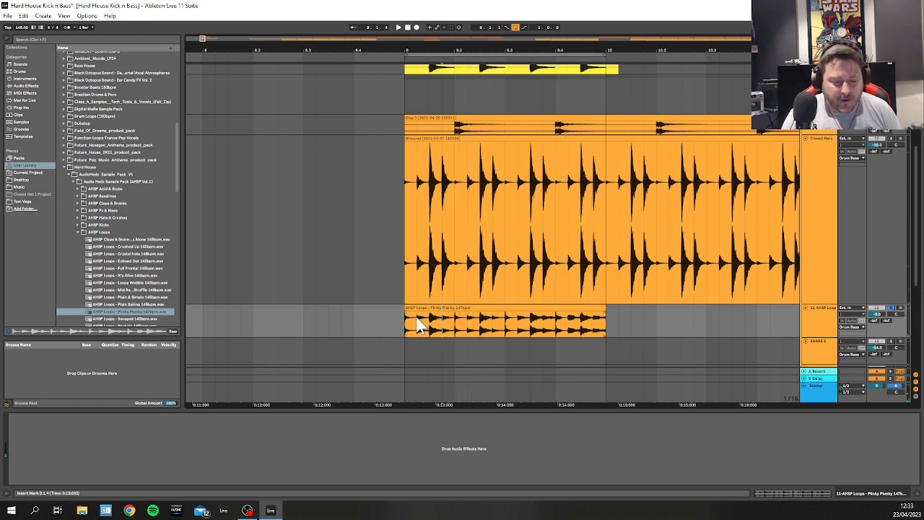
Step: Cut the first sixteenth note out of the Plinky Plonky clip, plus the sections from 9.4.1 to 9.4.3 and 9.3.1 to 9.3.3
left_click_drag(411, 325, 407, 321)
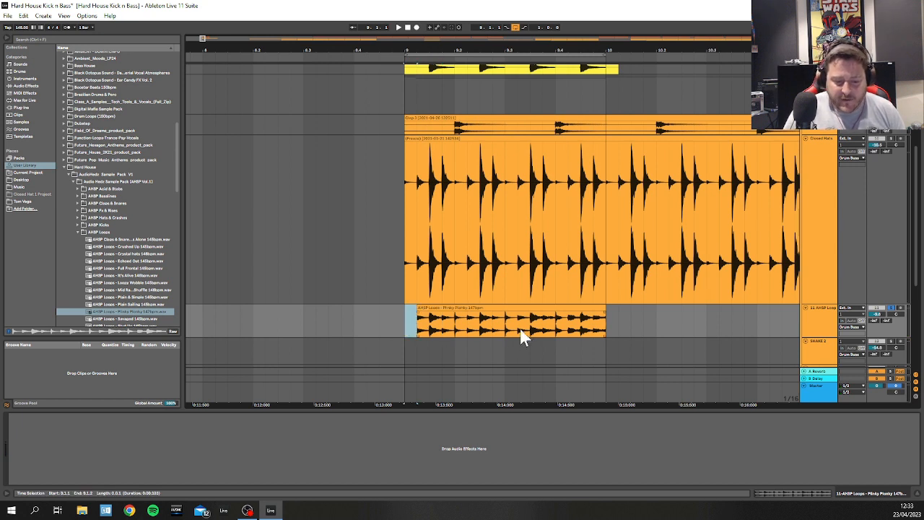
key("Delete")
left_click(545, 325)
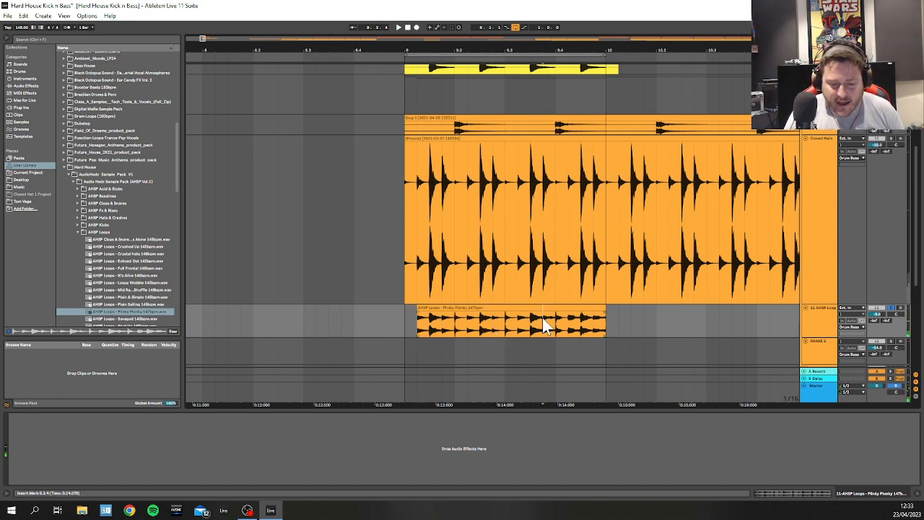
left_click_drag(543, 319, 581, 323)
key("Delete")
left_click(557, 324)
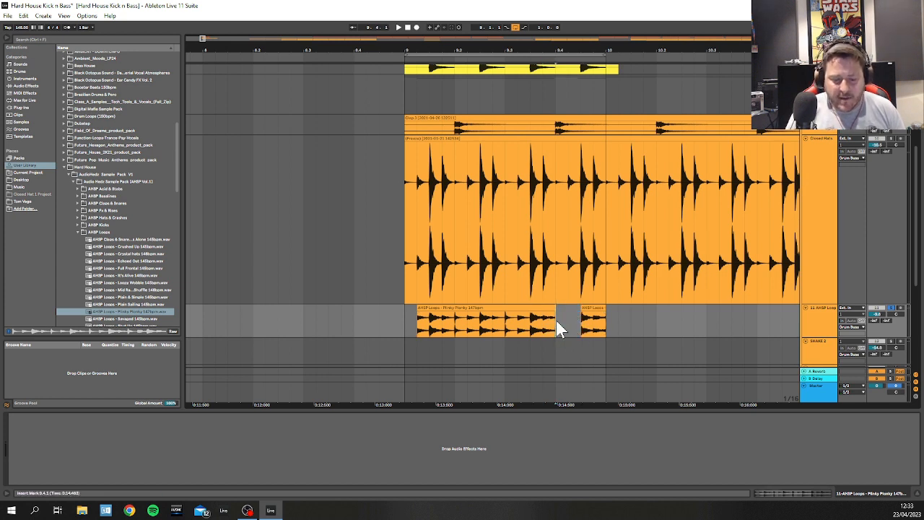
key("ctrl+z")
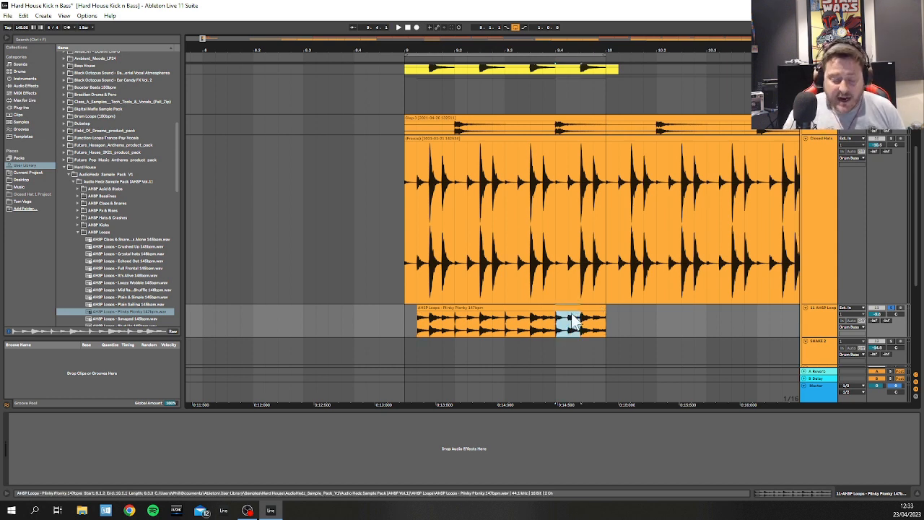
key("Delete")
left_click_drag(505, 319, 527, 316)
key("Delete")
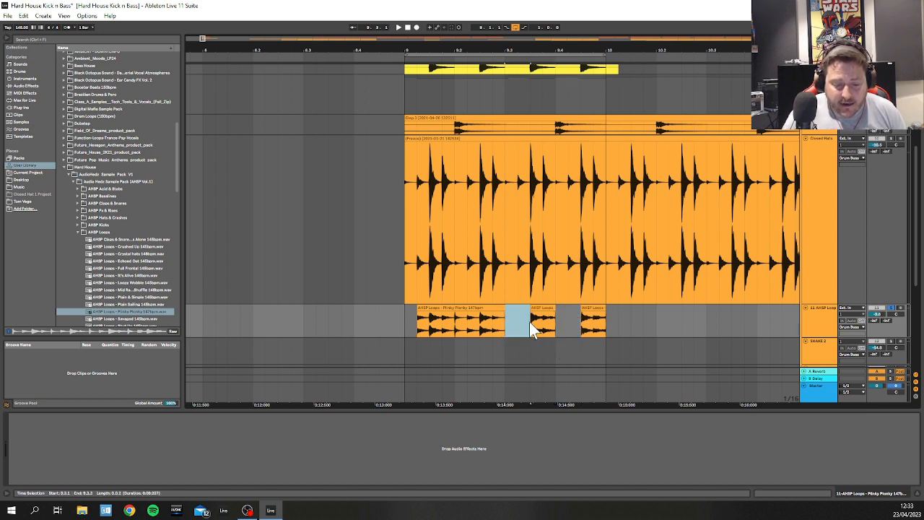
Step: Set a fixed 1/32 grid, trim the start of the slice at 9.3.3 to 9.3.4, and play the result
left_click(520, 329)
key("space")
key("space")
left_click(540, 324)
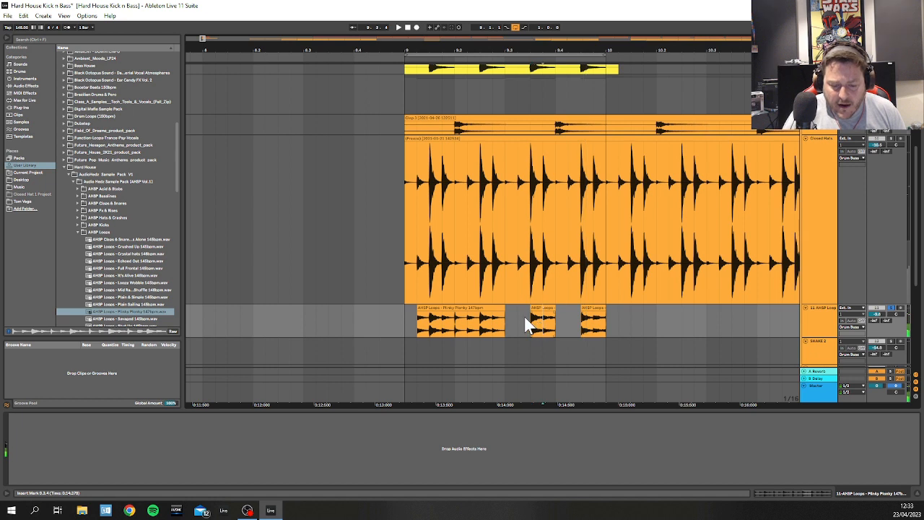
scroll(533, 327, "up", 5, "ctrl")
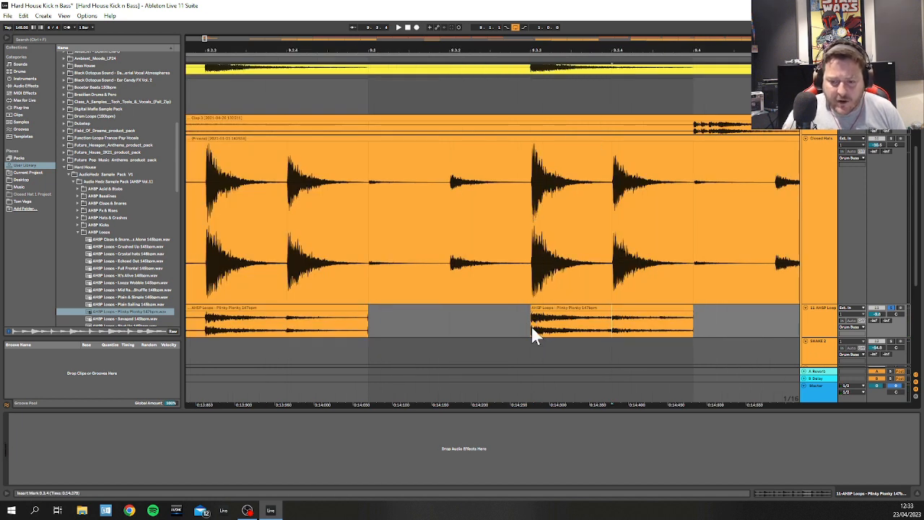
left_click(534, 309)
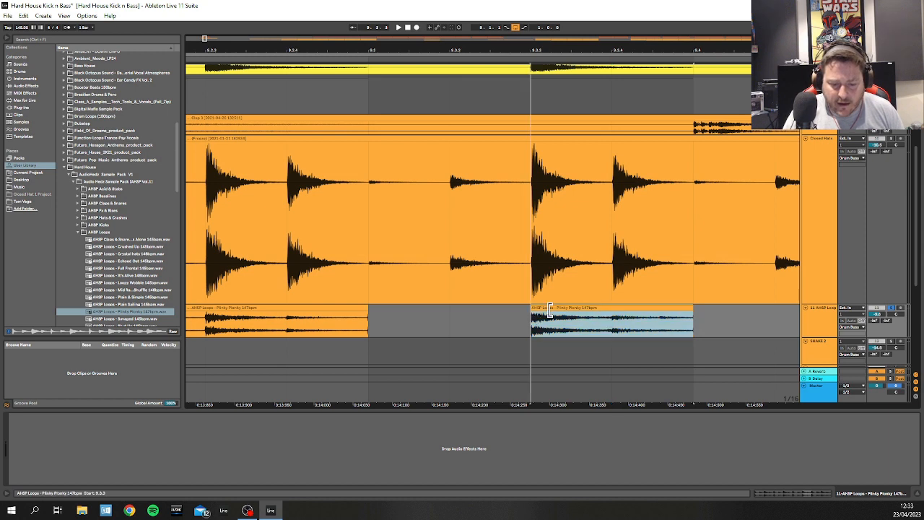
right_click(450, 320)
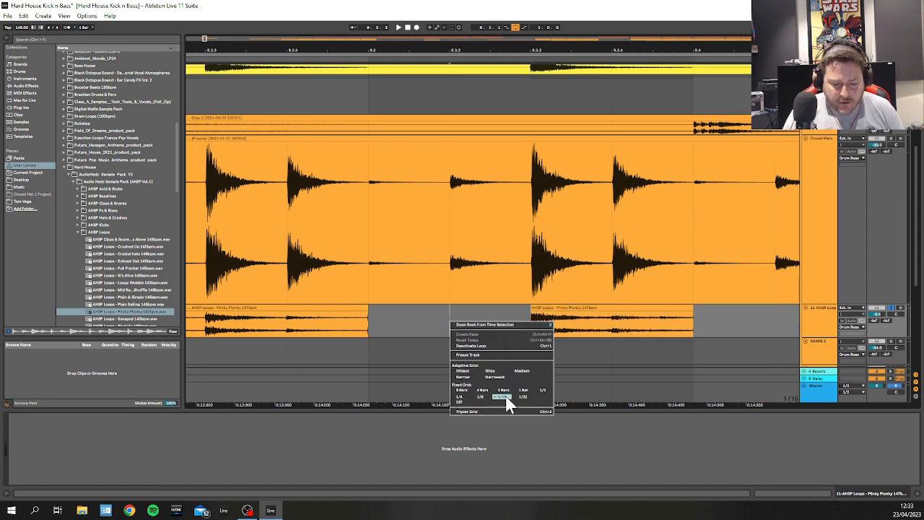
left_click(525, 397)
left_click_drag(532, 314, 613, 311)
key("space")
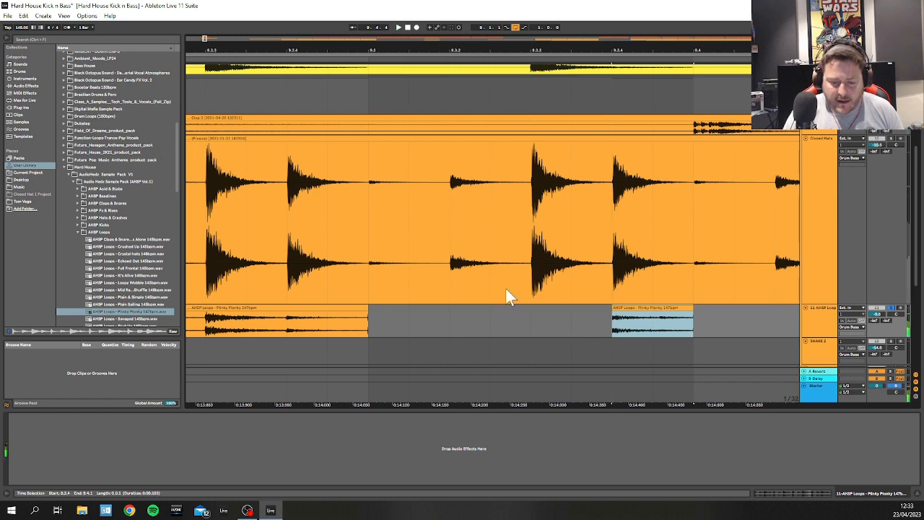
scroll(470, 314, "down", 10)
key("space")
scroll(437, 318, "up", 5)
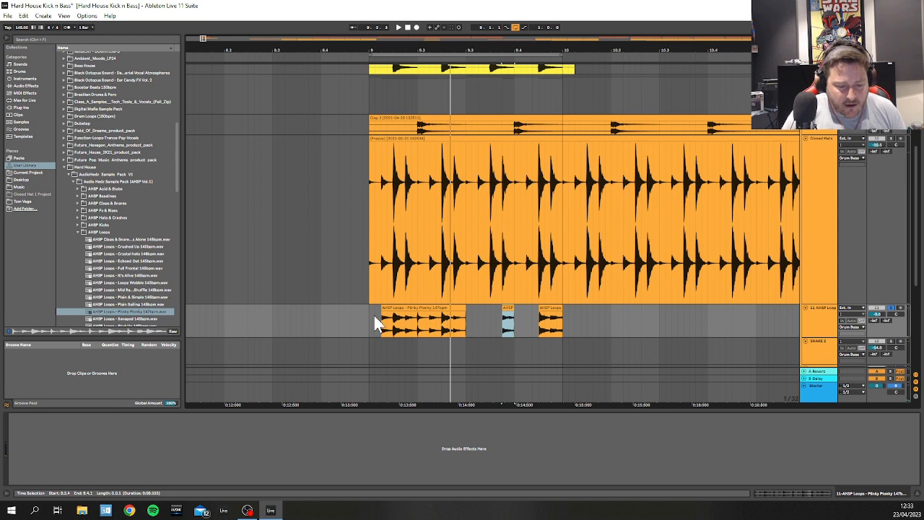
Step: Delete the loop sections from 9.1.3 to 9.2.2 and from 9.2.3 to 9.2.4, and play the remaining hits
left_click_drag(396, 325, 411, 318)
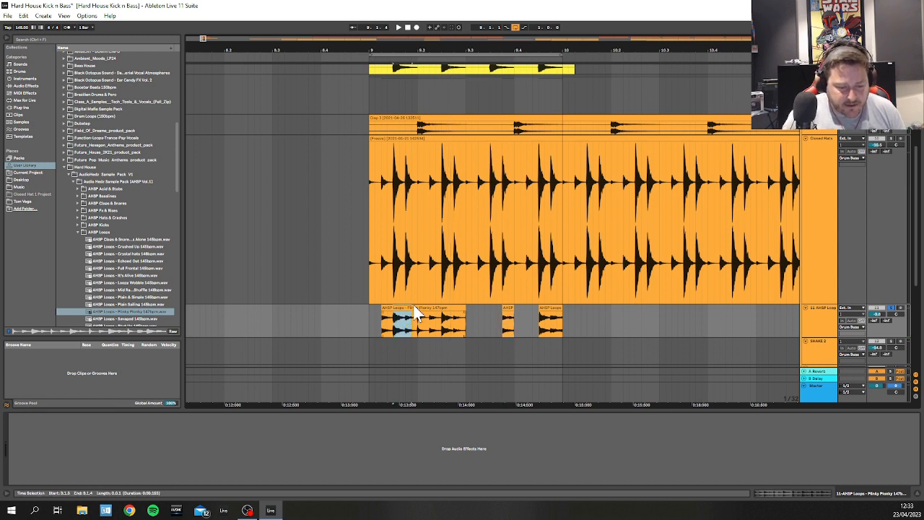
key("Delete")
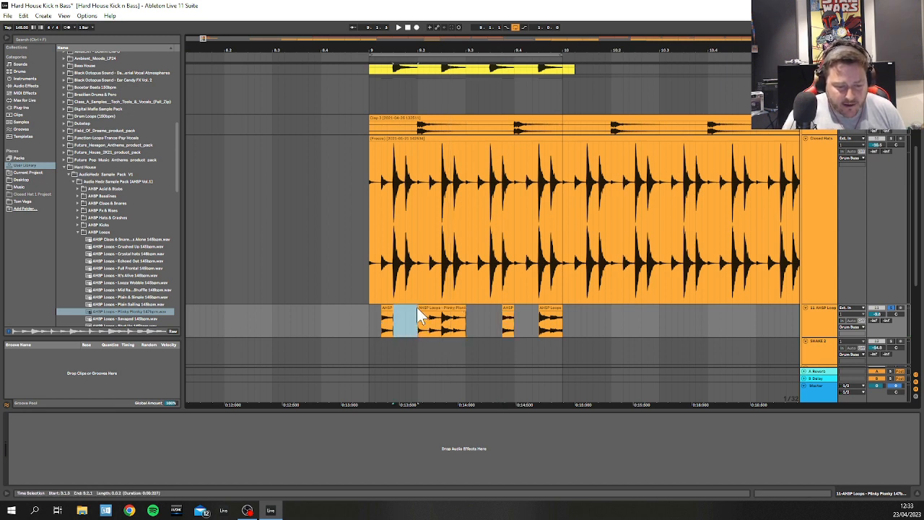
mouse_move(432, 319)
left_mouse_down()
mouse_move(437, 304)
mouse_move(446, 307)
left_mouse_up()
key("Delete")
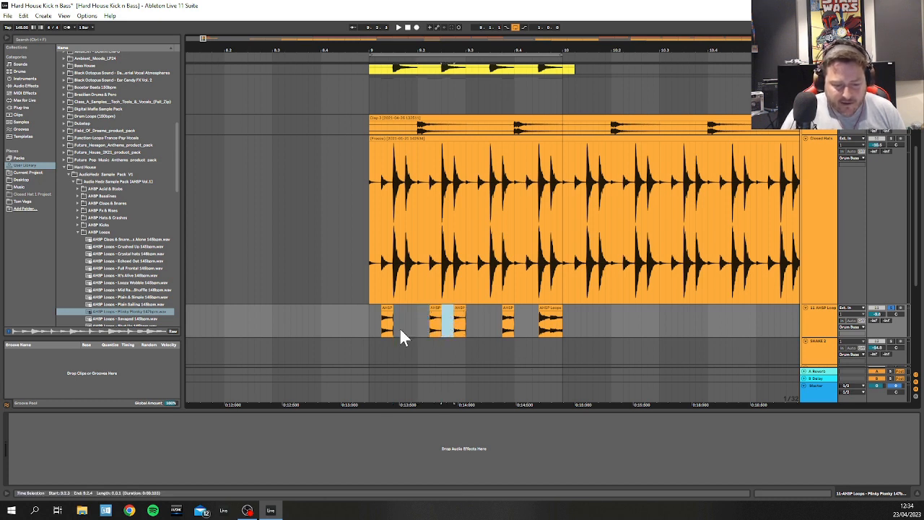
key("Delete")
key("space")
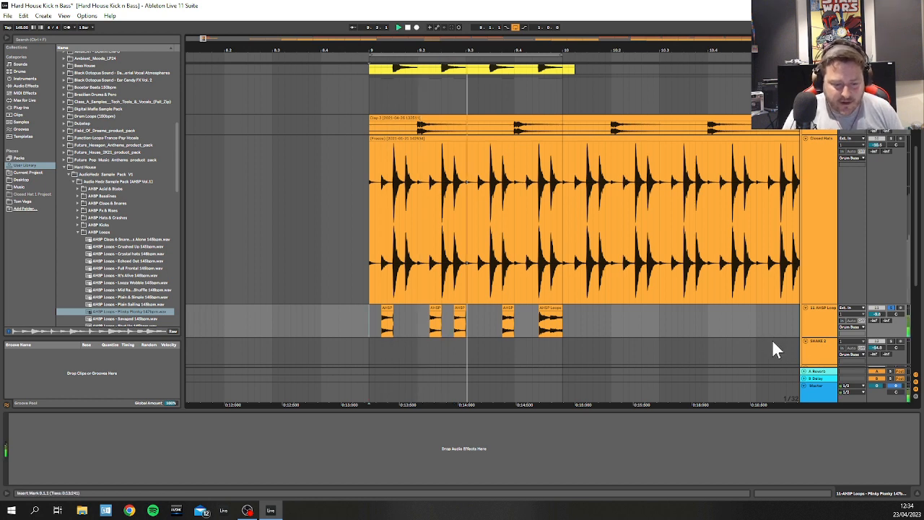
Step: Trim the start of the last loop slice to 9.4.4 and play the soloed hits from bar 9
left_click_drag(557, 309, 553, 309)
left_click(555, 323)
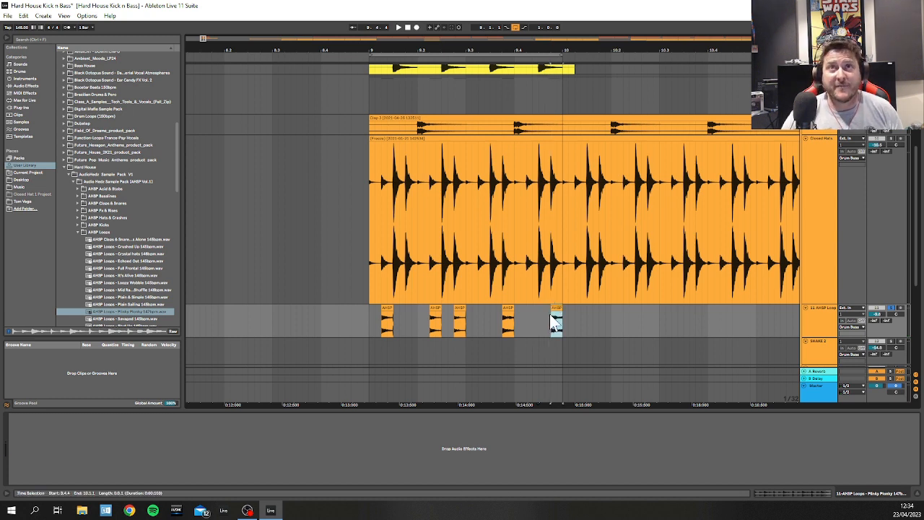
left_click(368, 343)
key("space")
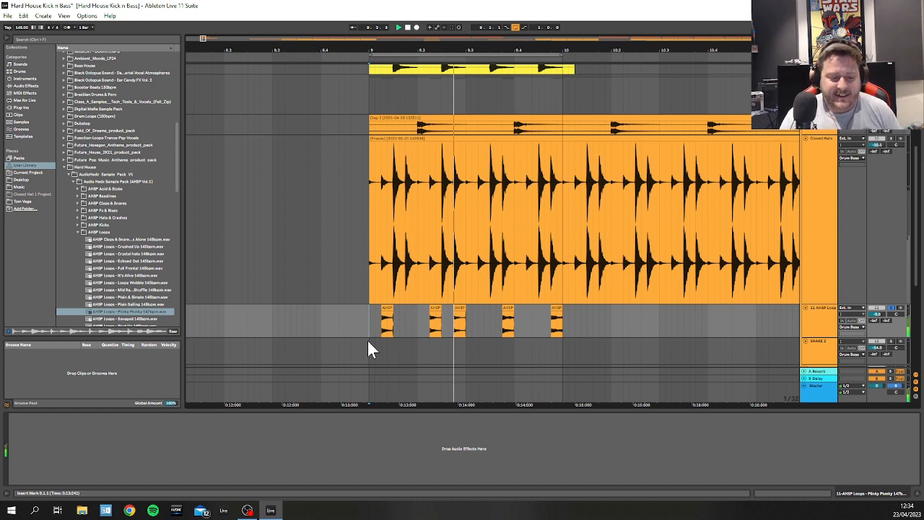
key("space")
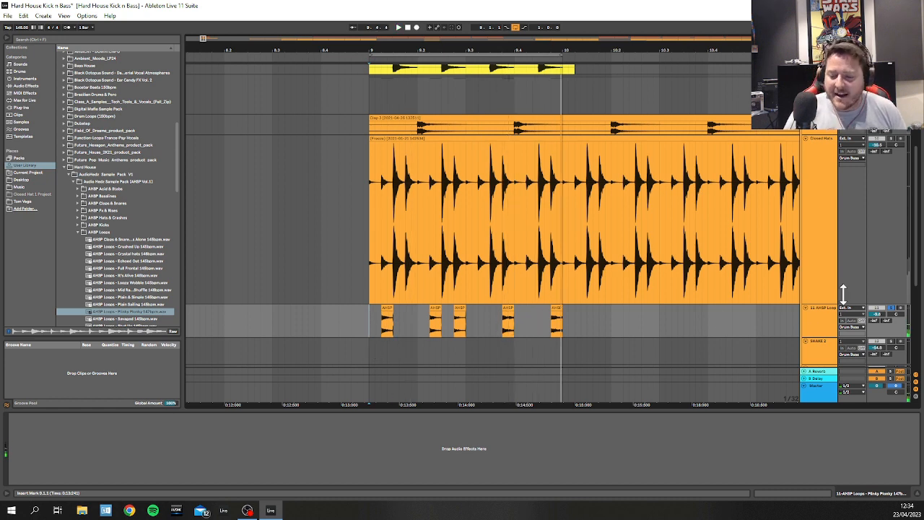
Step: Unsolo the loop track and, during playback, delete its slices between 9.1.2 and 9.3.1
left_click(808, 314)
key("space")
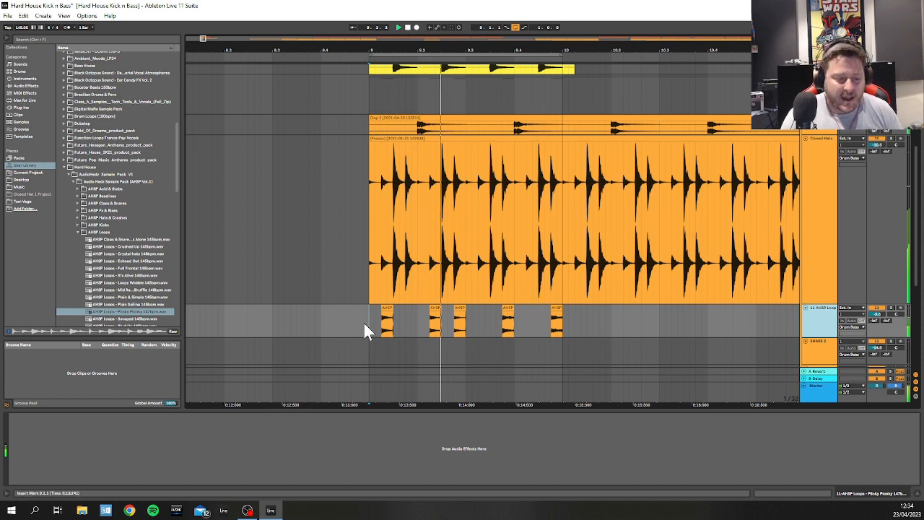
left_click_drag(382, 318, 465, 317)
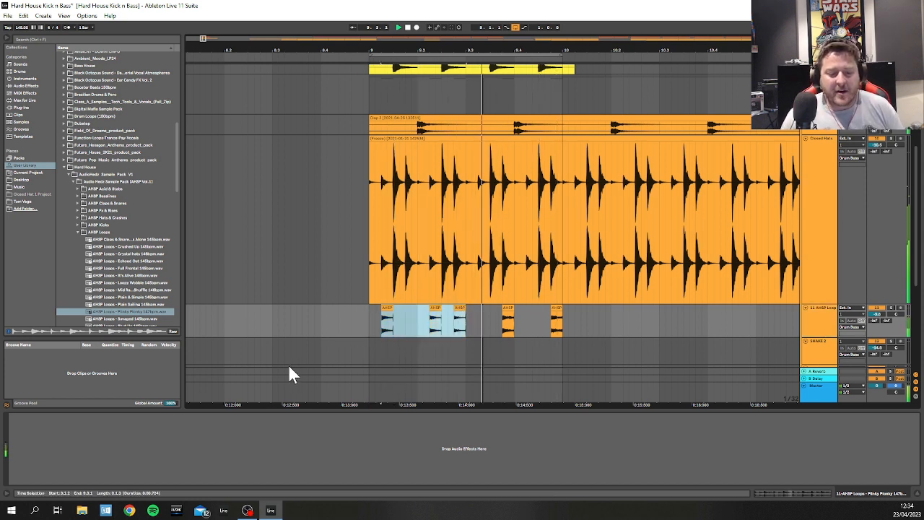
key("Delete")
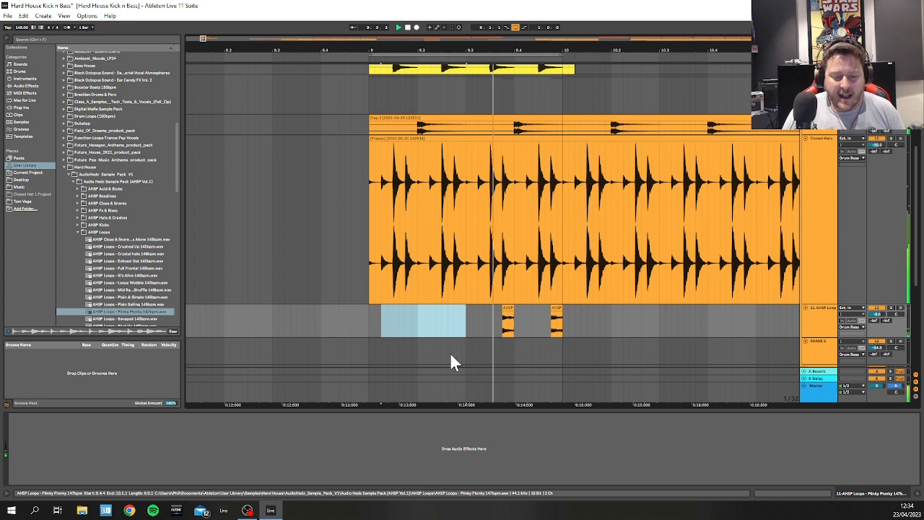
Step: Add the Delay audio effect to the AHSP loop track
left_click(828, 326)
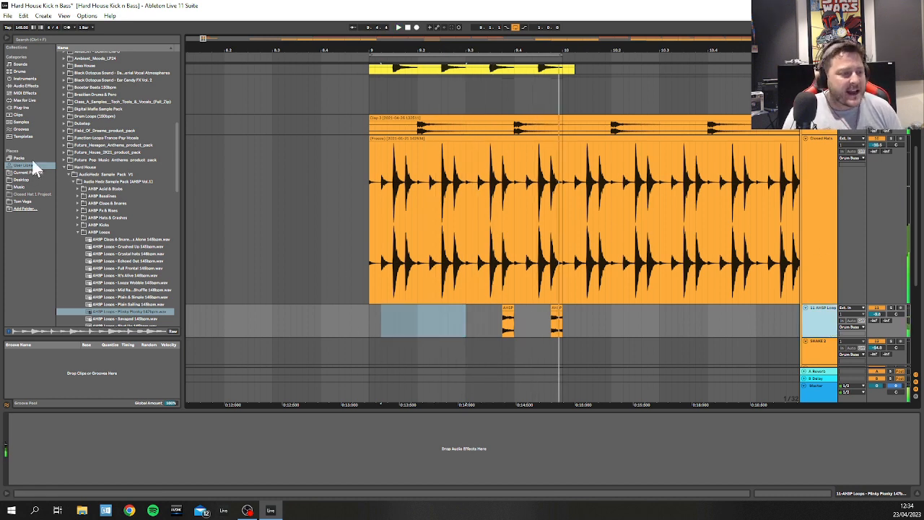
left_click(17, 86)
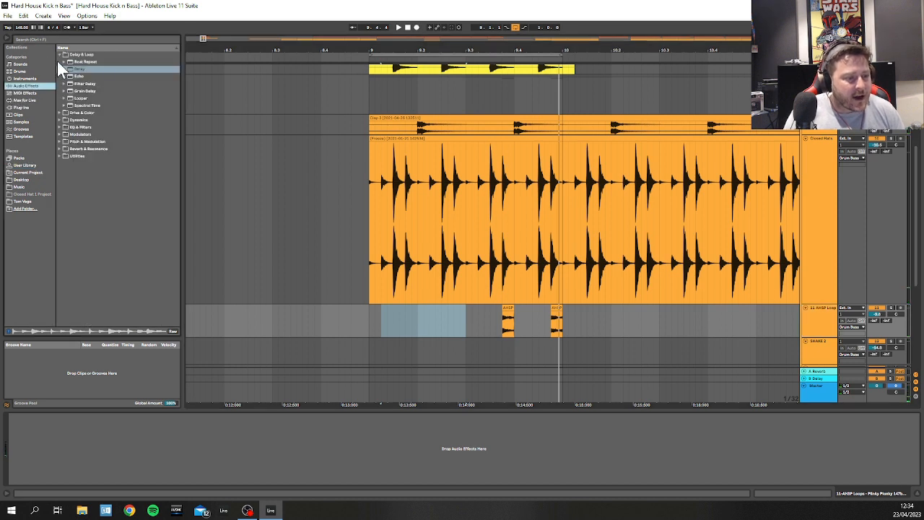
left_click_drag(73, 71, 590, 336)
left_click_drag(835, 328, 813, 328)
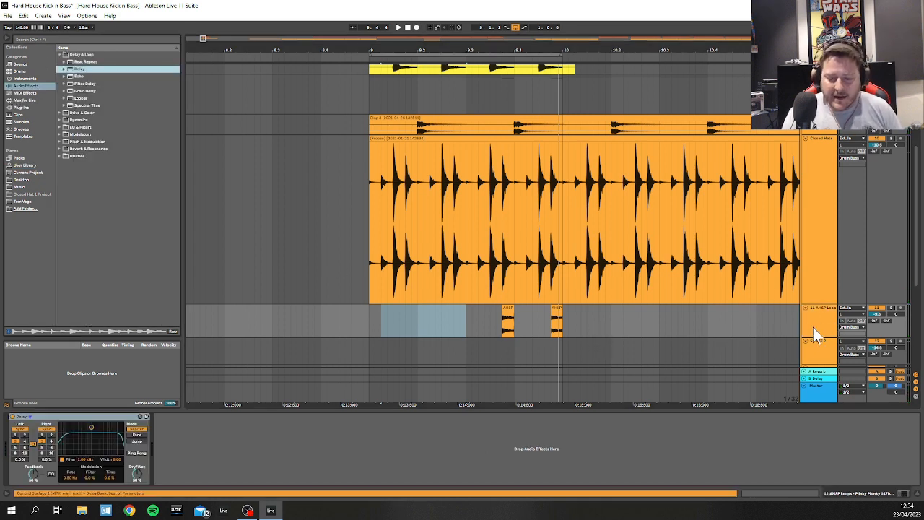
Step: Switch both Delay channels to Time mode with 1.00 ms times, and set feedback to 0% and dry/wet to 100%
left_click(20, 429)
left_click(46, 429)
left_click(33, 444)
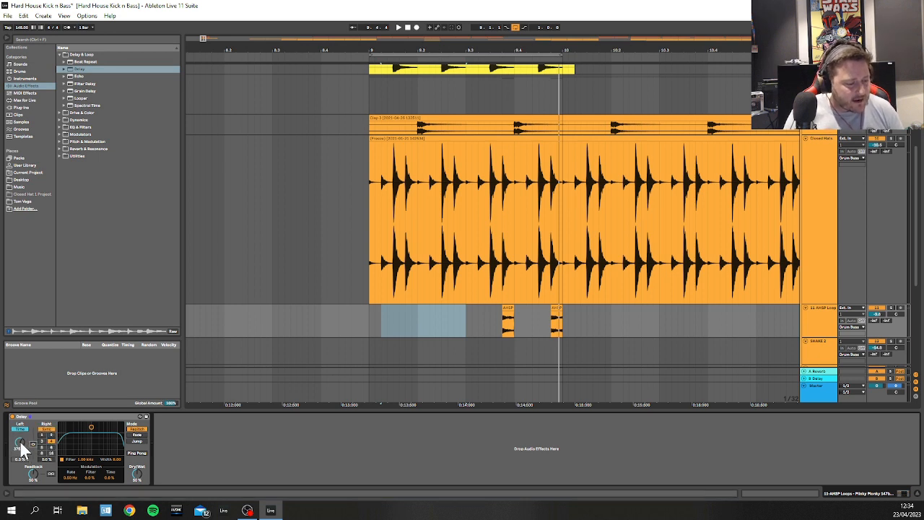
left_click(47, 429)
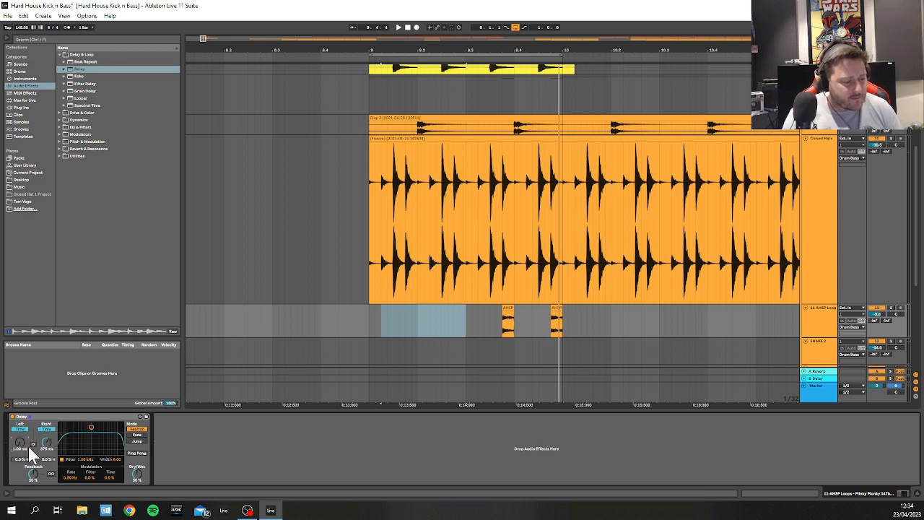
left_click_drag(47, 442, 46, 462)
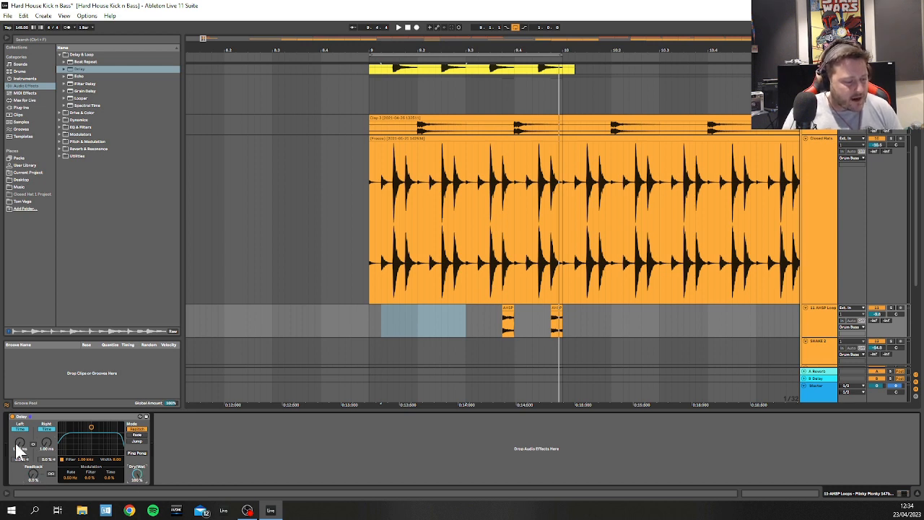
Step: During playback from bar 9, lengthen the Delay's left channel time on the AHSP loop track, leaving the right channel at 1.00 ms
key("space")
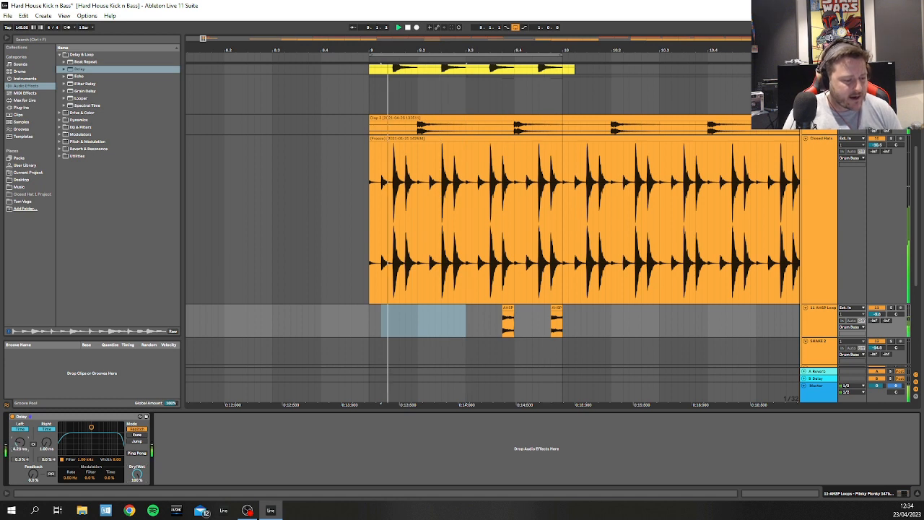
left_click_drag(19, 443, 19, 420)
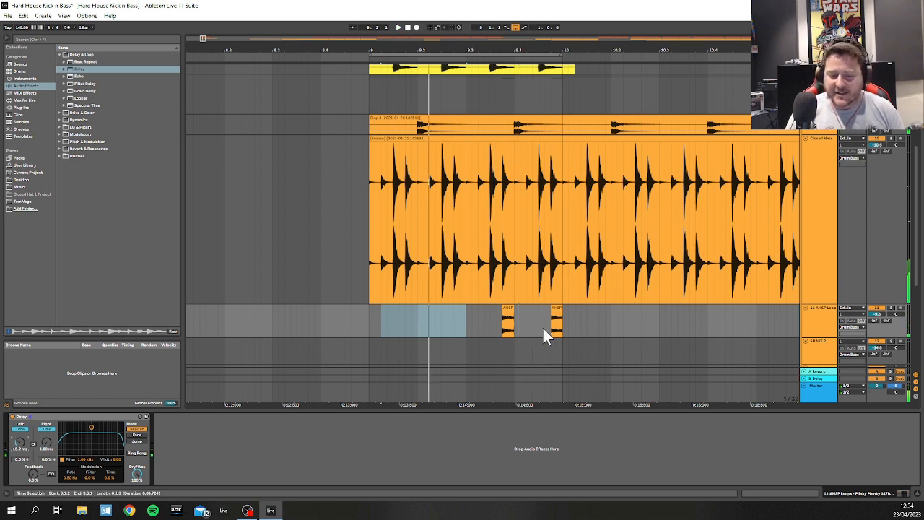
left_click(856, 323)
left_click(877, 314)
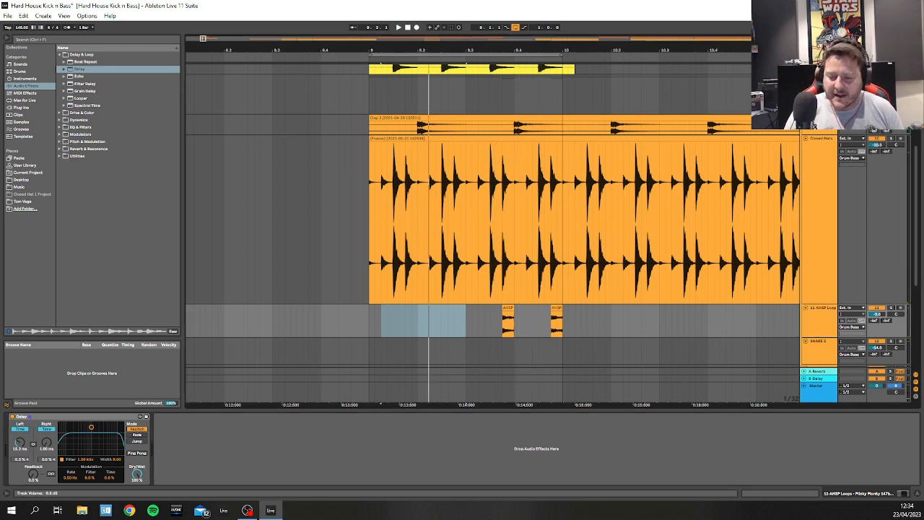
left_click(815, 328)
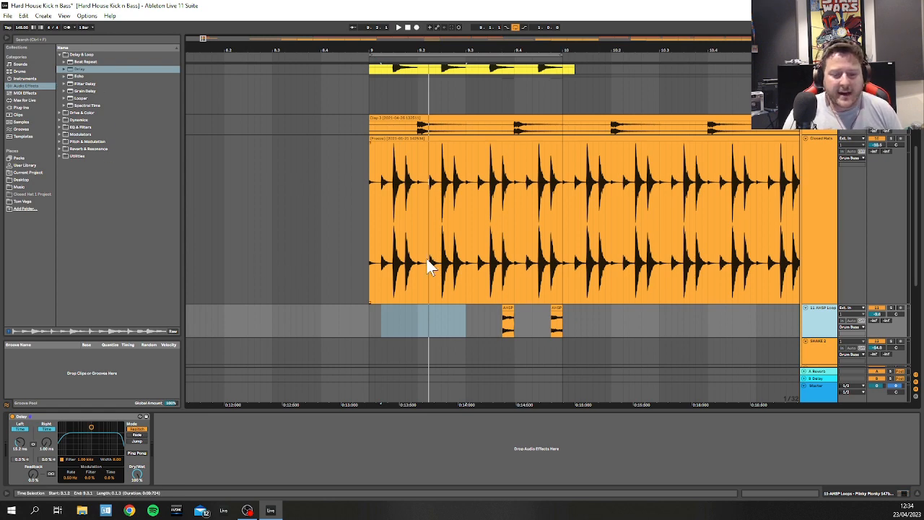
Step: Extend the arrangement loop to four bars, from bar 9 to bar 13, and set the fixed grid to 1 Bar
scroll(506, 280, "down", 5)
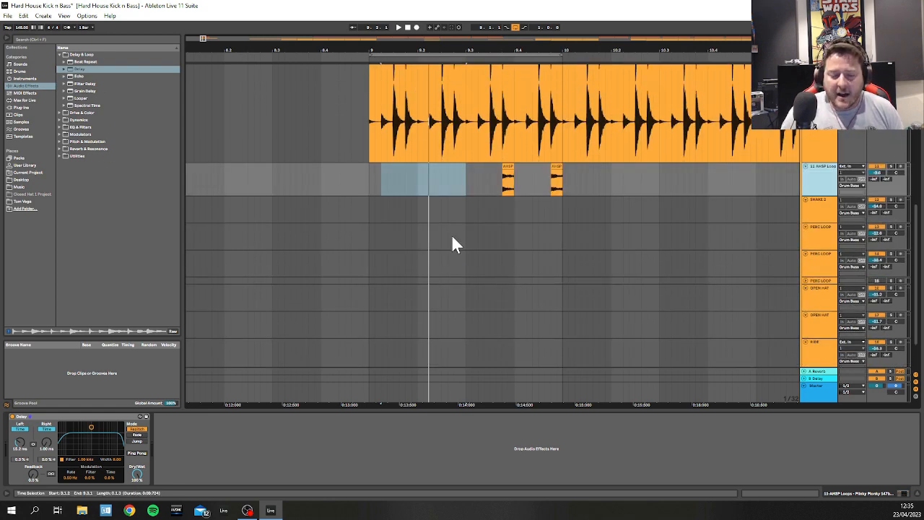
key("x")
scroll(231, 189, "up", 5)
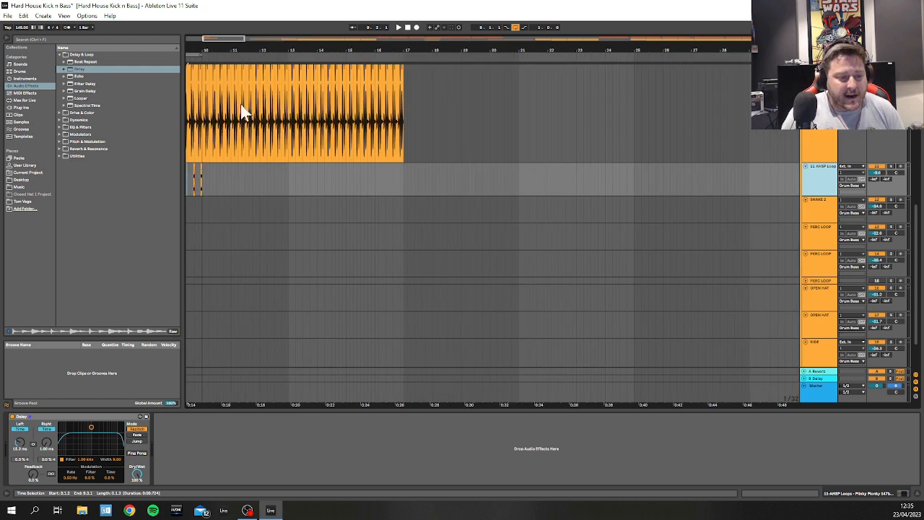
left_click_drag(244, 50, 485, 25)
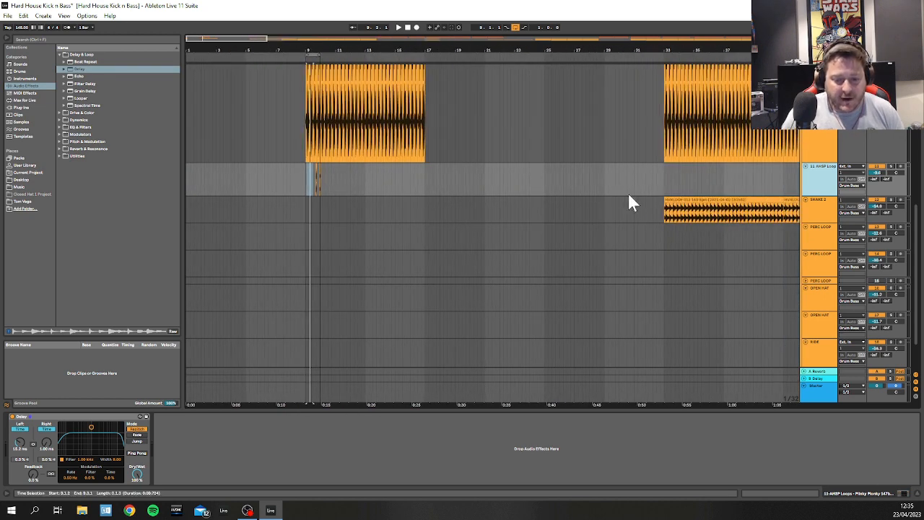
left_click(681, 202)
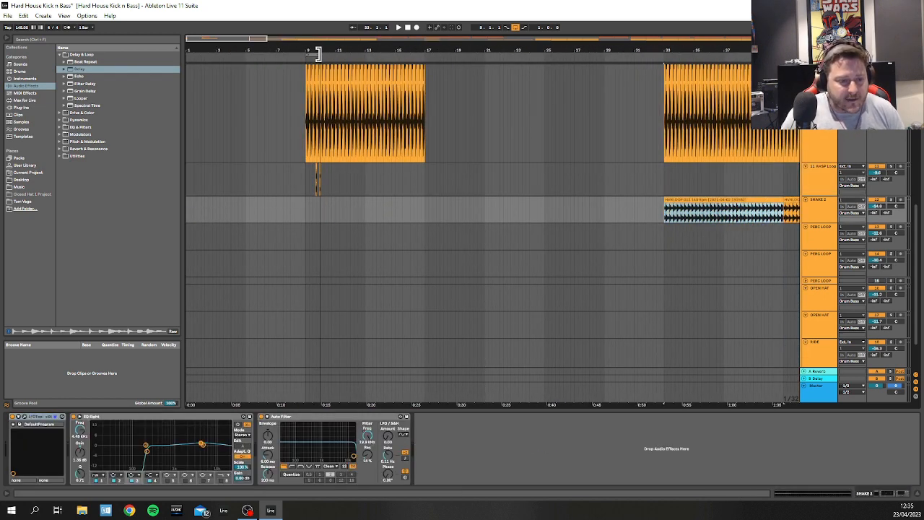
left_click_drag(318, 54, 367, 57)
right_click(339, 200)
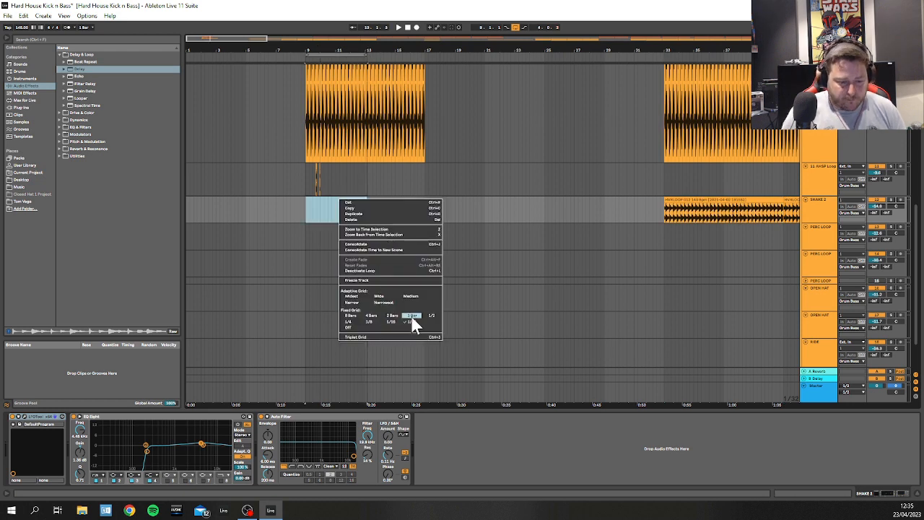
left_click(412, 316)
left_click(362, 55)
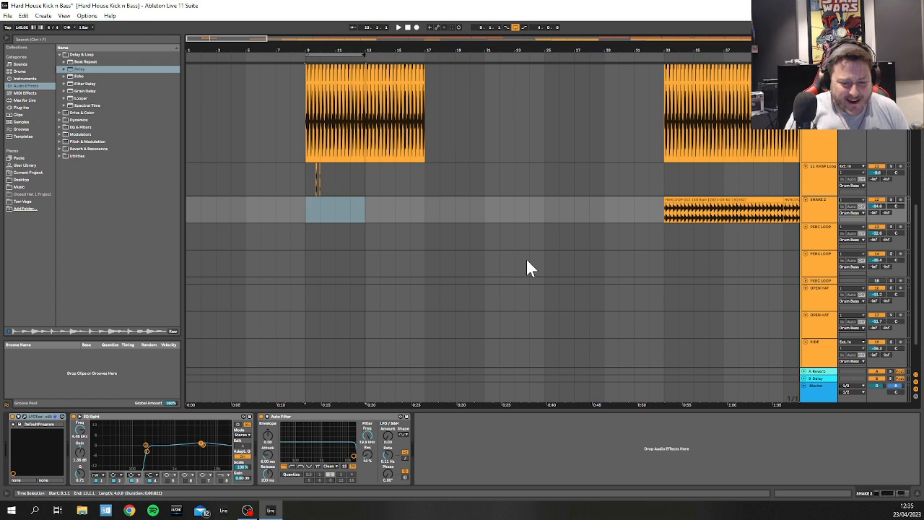
Step: Copy the eight-bar SHAKE 2 clip from bar 33 to bar 9 and play it from there
left_click(679, 202)
left_click_drag(713, 201, 359, 207)
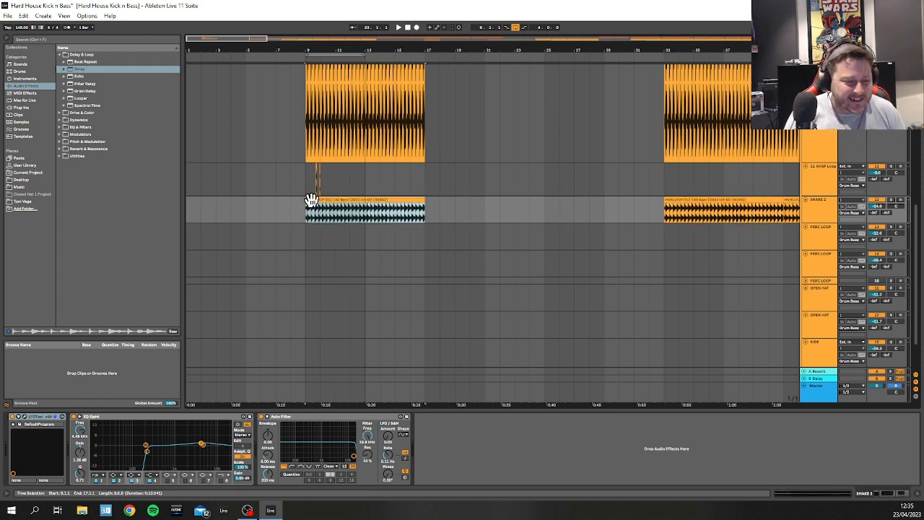
left_click(305, 221)
key("space")
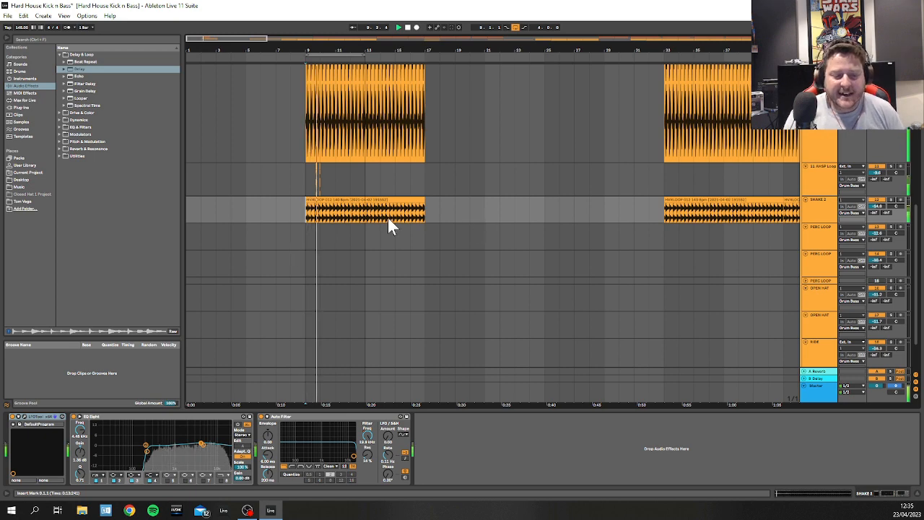
Step: Stop playback and consolidate bar 9 of the AHSP loop track into a single one-bar clip
scroll(310, 175, "up", 5)
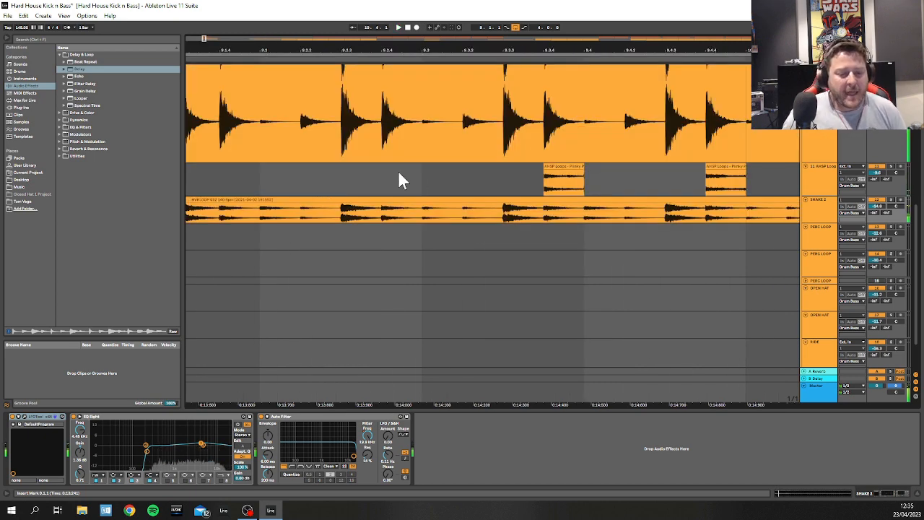
scroll(318, 173, "down", 5)
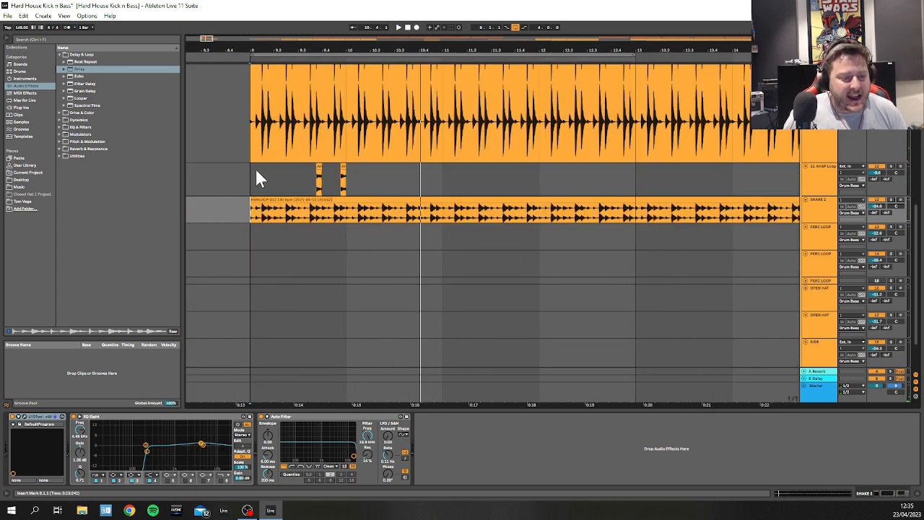
key("space")
left_click_drag(258, 180, 346, 176)
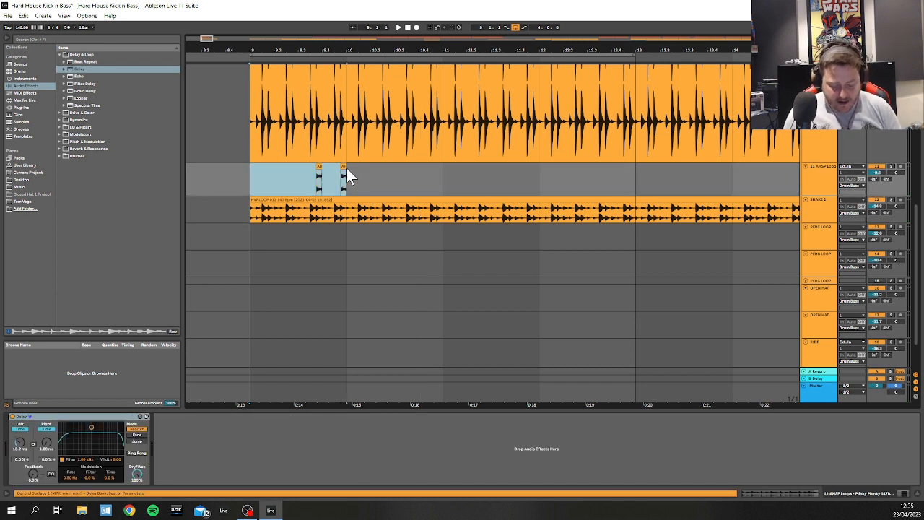
key("ctrl+j")
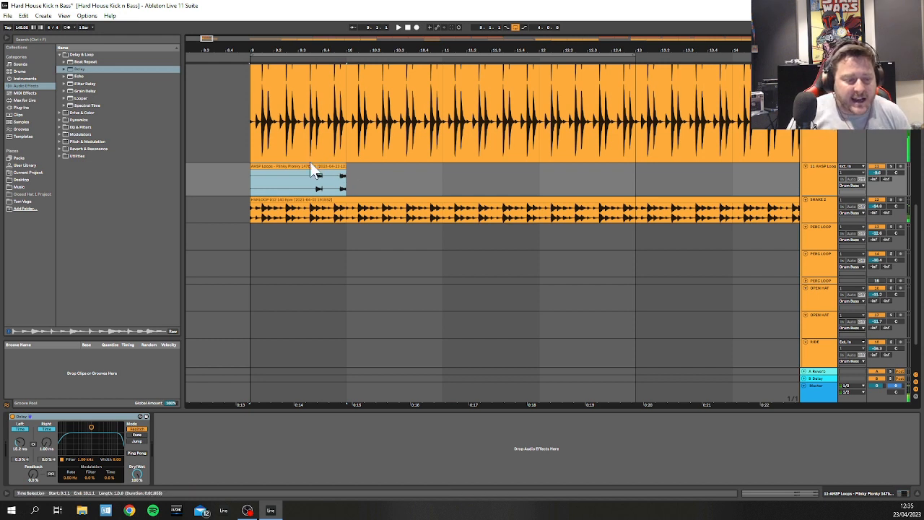
Step: Rename the AHSP loop track to Glitch FX
right_click(823, 167)
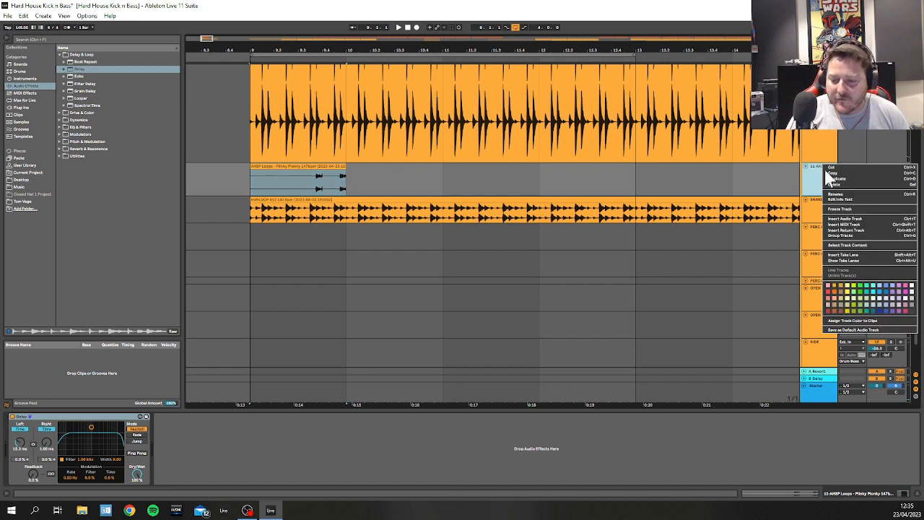
left_click(836, 195)
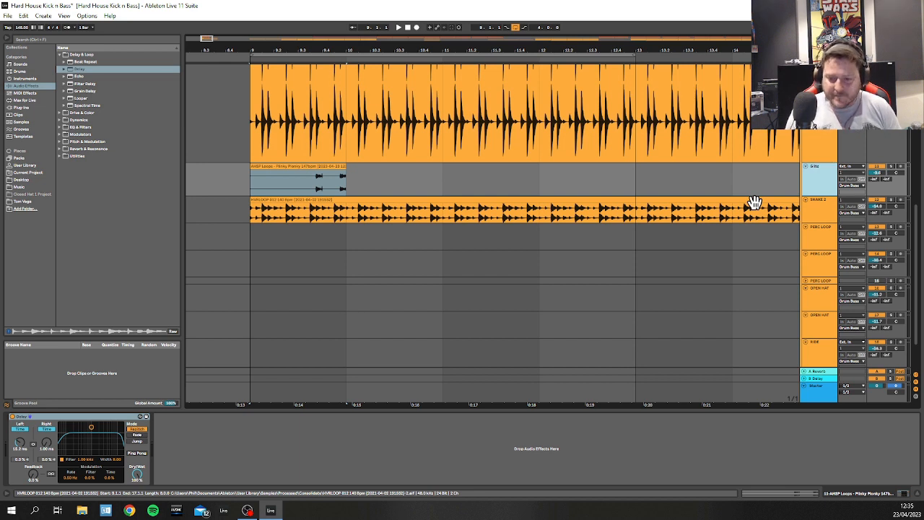
type("Glitch F")
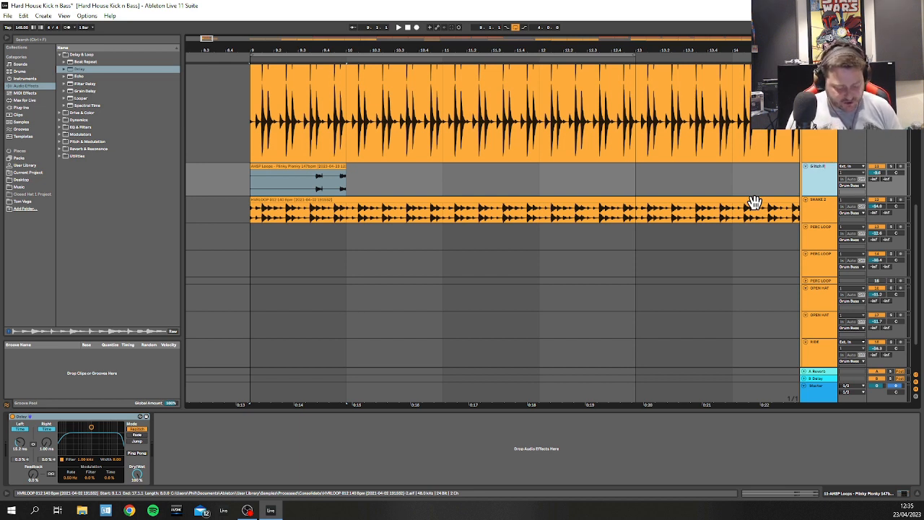
type("X")
Step: Duplicate the one-bar Glitch FX clip three times to fill the four bars up to bar 13
left_click(258, 184)
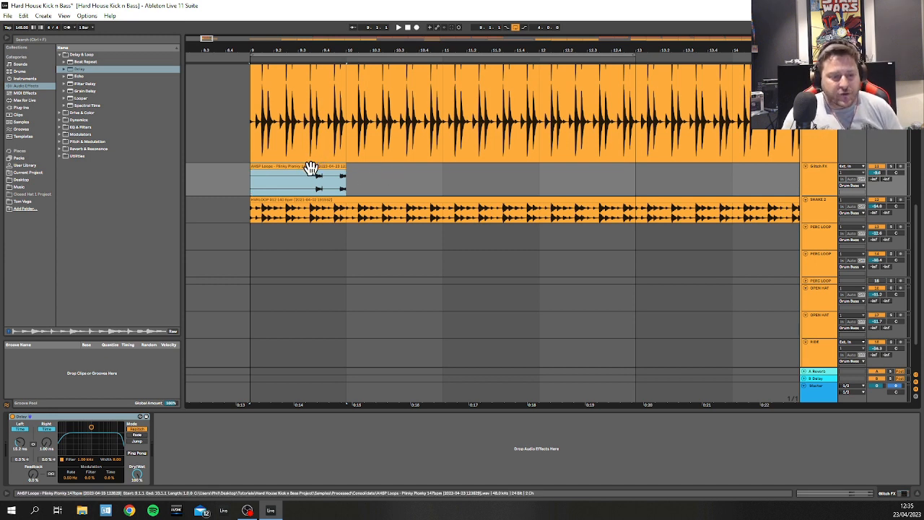
key("ctrl+d")
key("ctrl+d")
key("ctrl+d")
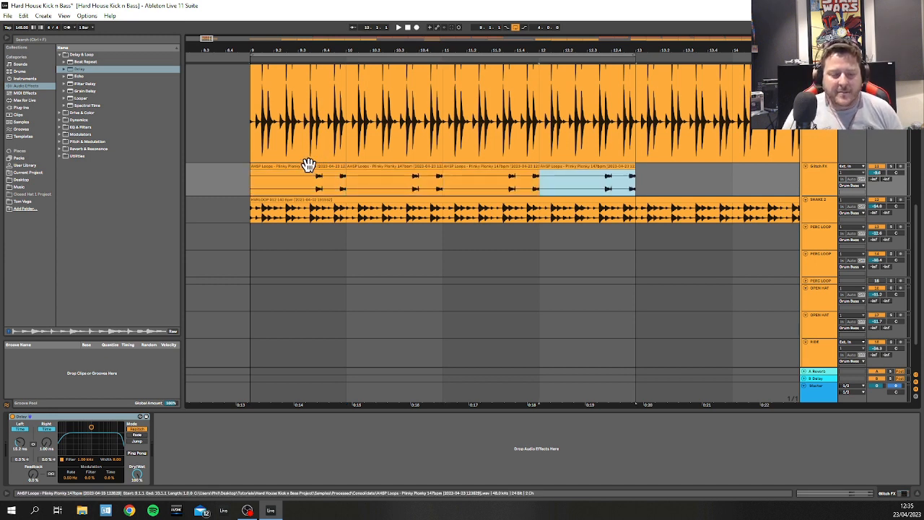
Step: Play the loop from bar 9 and solo the SHAKE 2 track
left_click(245, 198)
key("space")
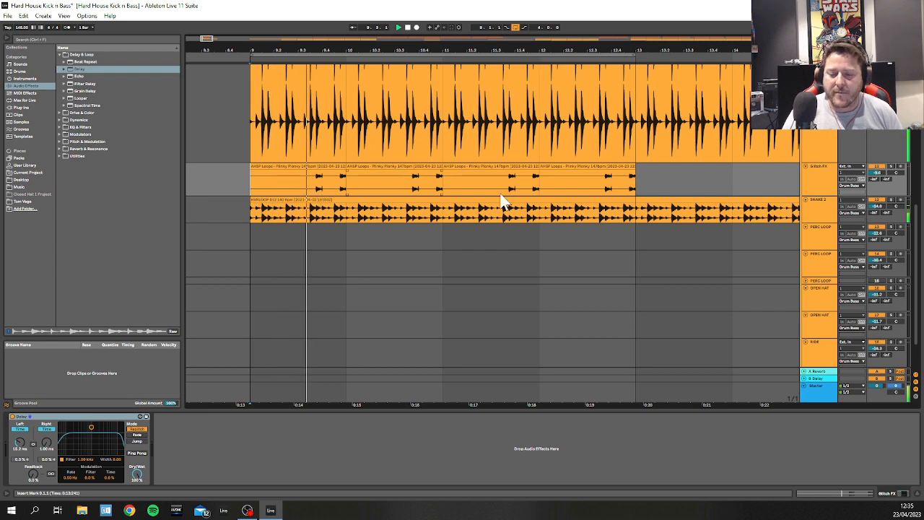
left_click(816, 210)
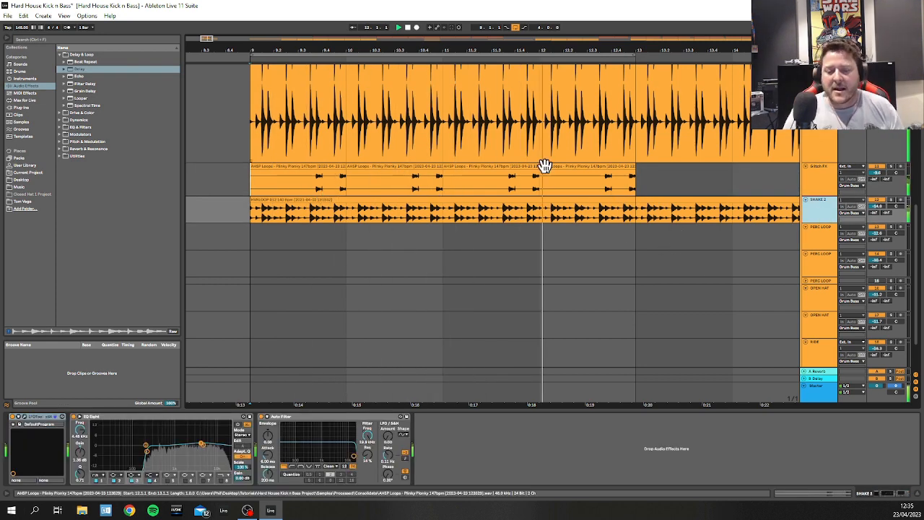
left_click(891, 200)
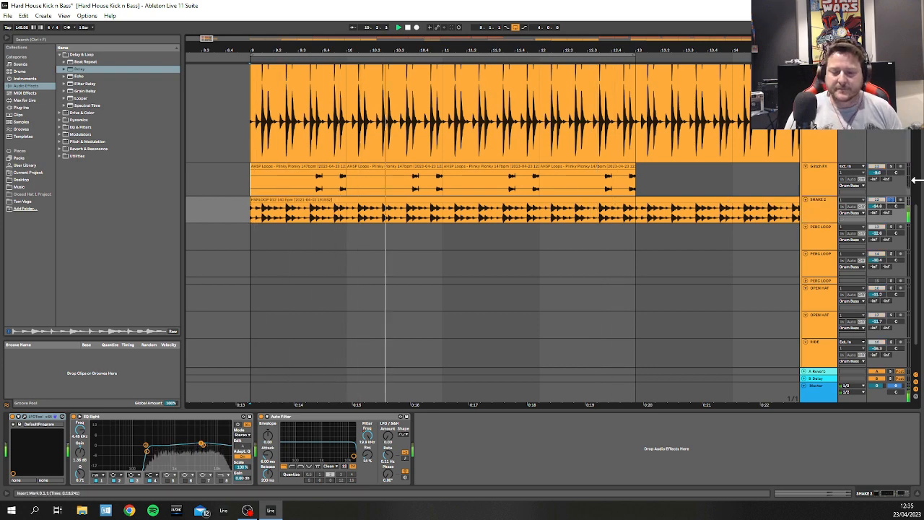
left_click_drag(501, 50, 496, 26)
Step: Examine the LFOTool volume curve on SHAKE 2 and compare the shaker with the plug-in switched off and on, closing its window
left_click(25, 420)
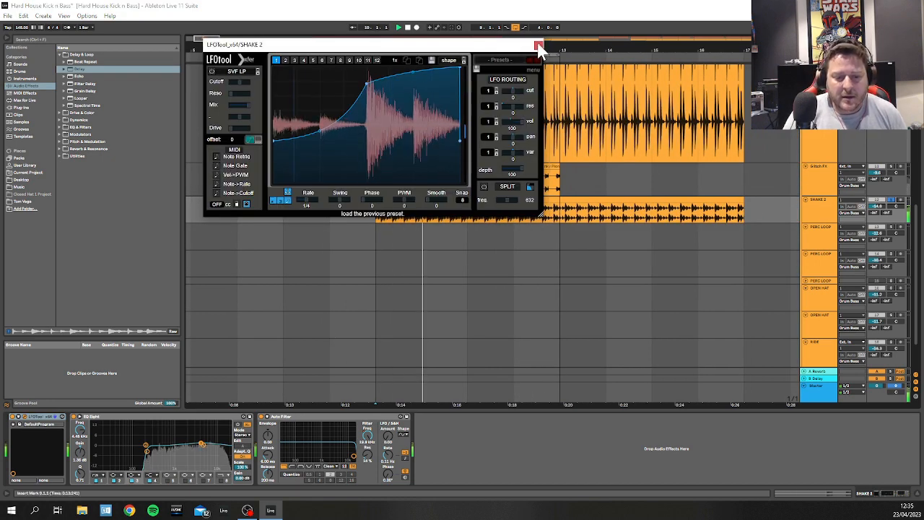
left_click(12, 417)
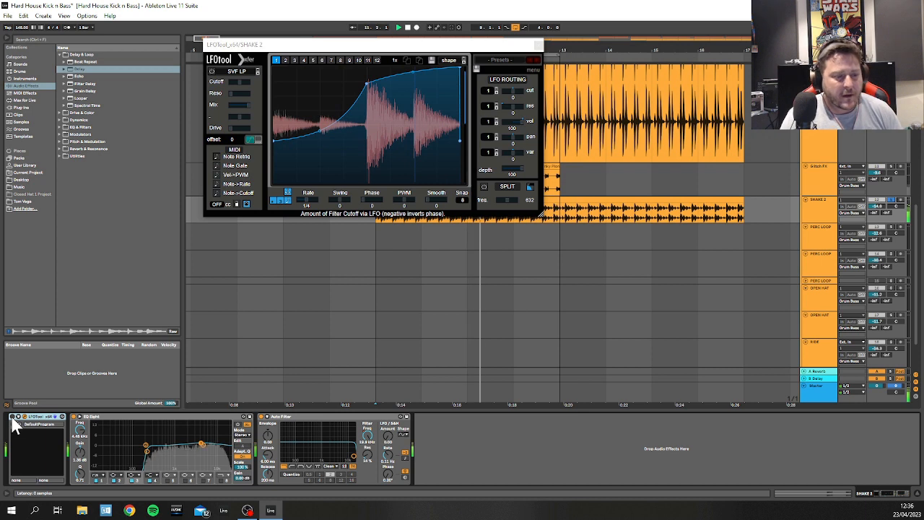
left_click(12, 417)
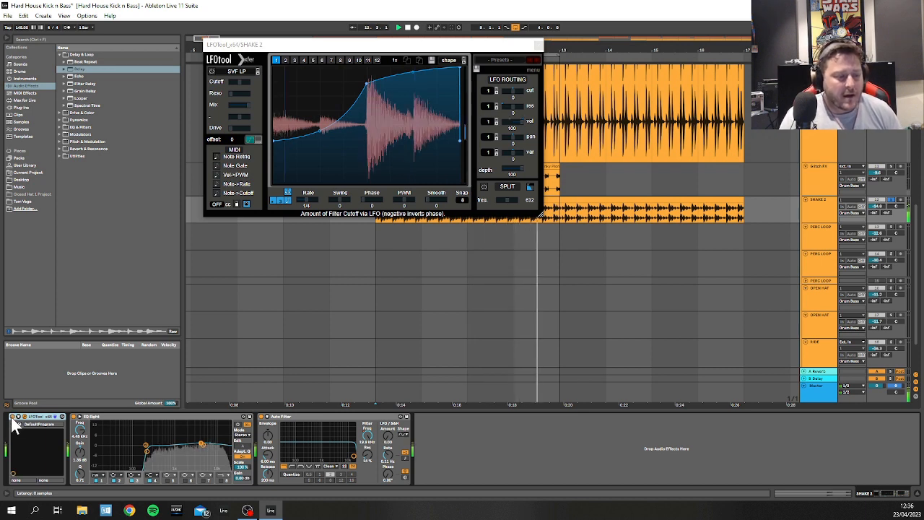
left_click(269, 137)
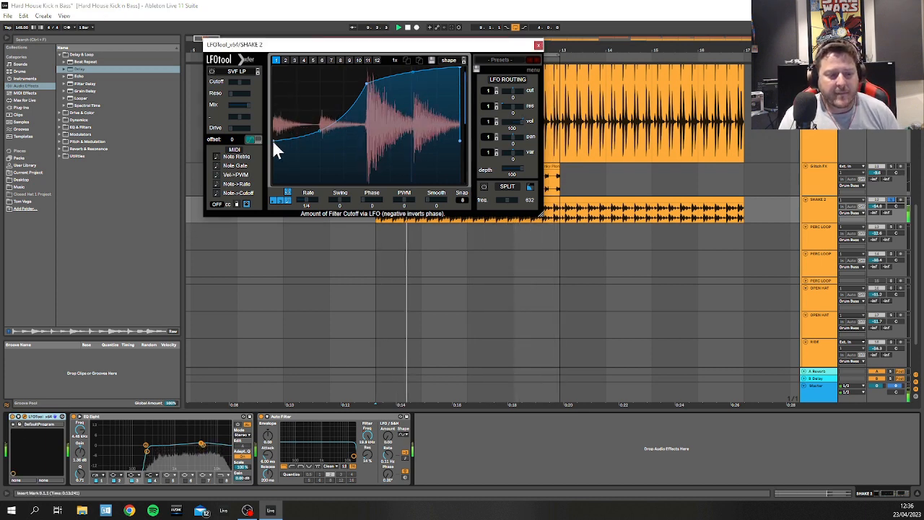
left_click(537, 45)
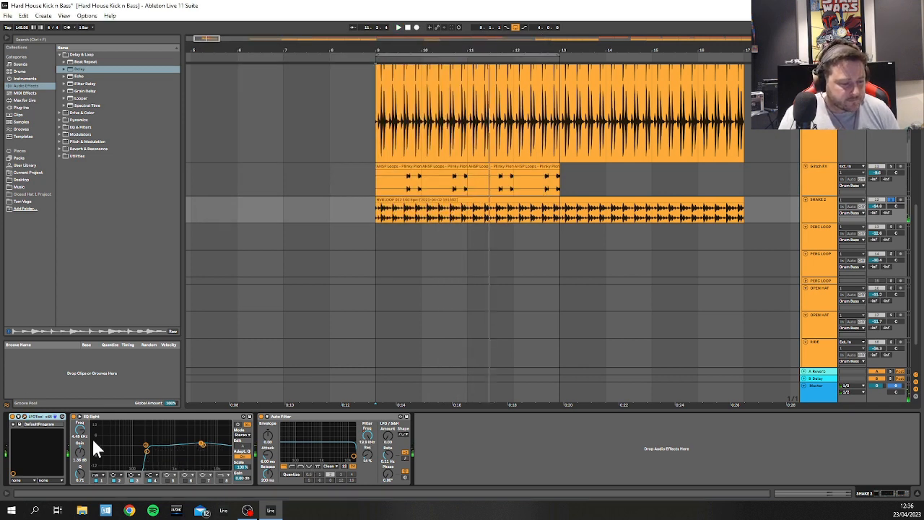
Step: Examine the low-cut curve of the SHAKE 2 EQ Eight in its expanded display, switching the EQ off and back on
left_click(146, 452)
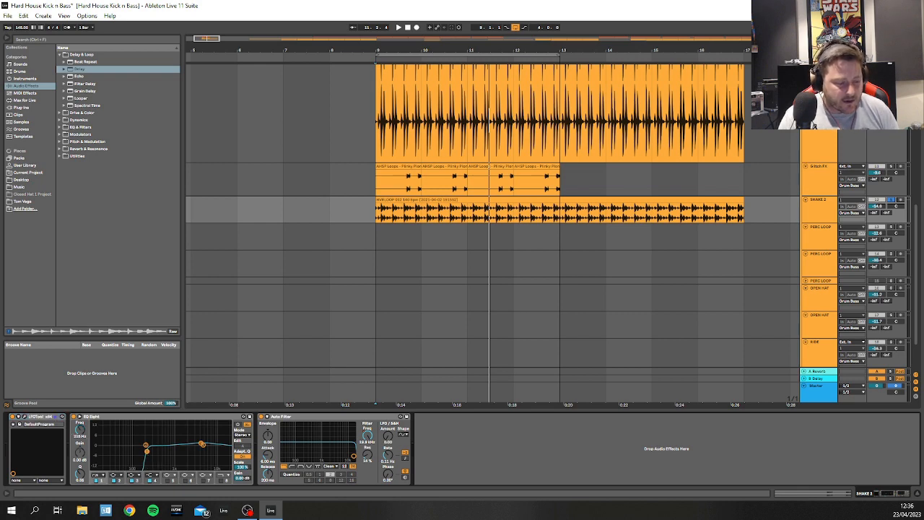
left_click(80, 423)
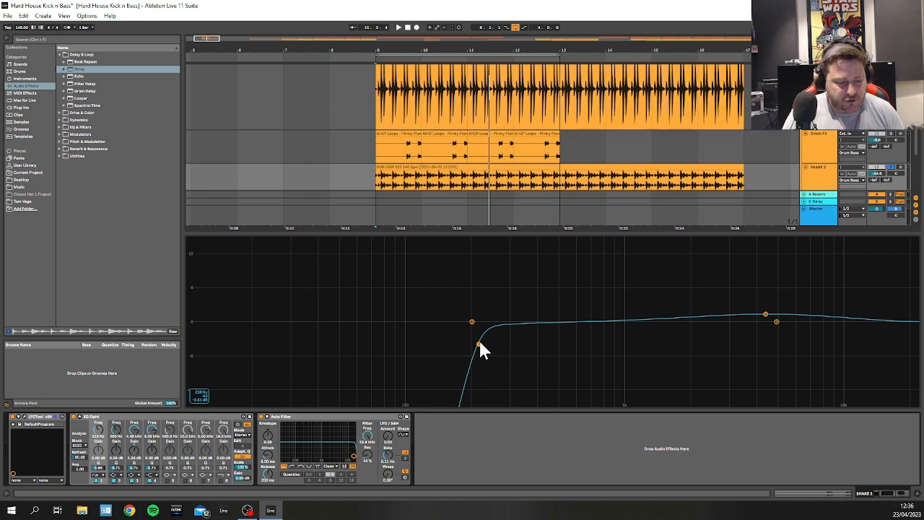
left_click(73, 418)
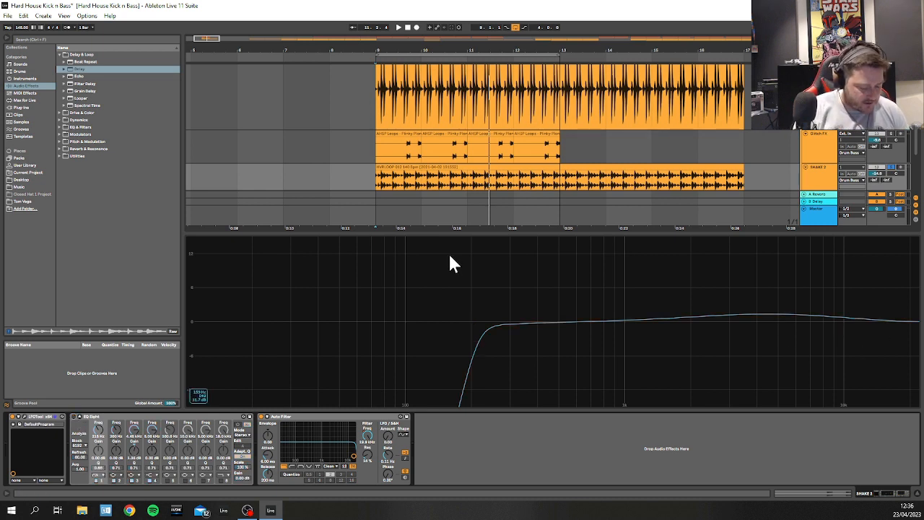
key("shift+Tab")
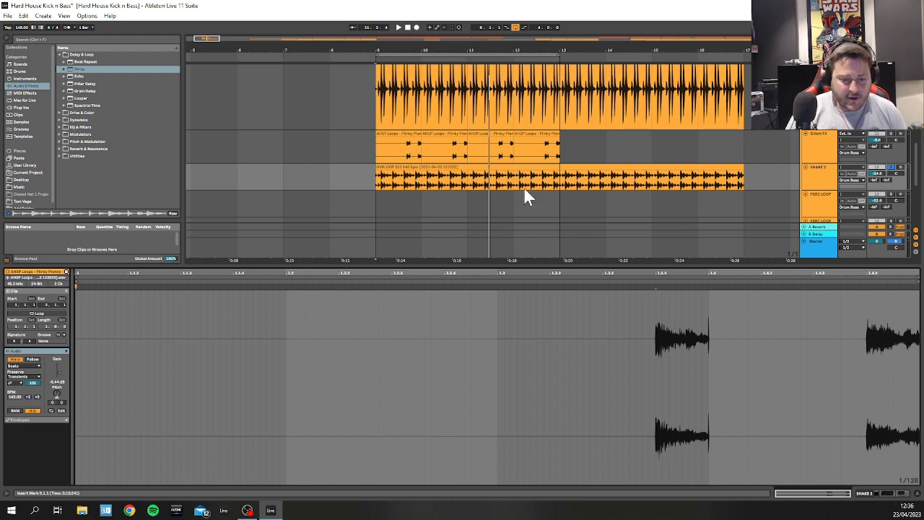
left_click(828, 181)
key("shift+Tab")
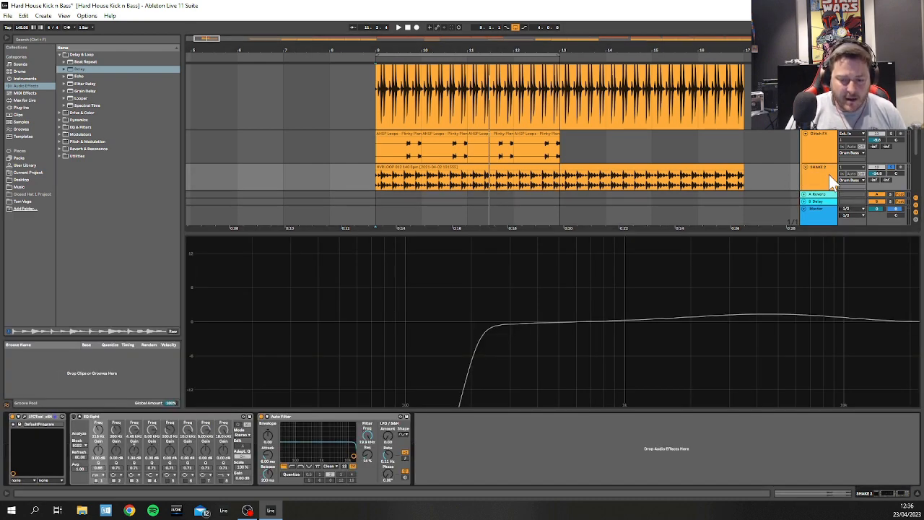
left_click(70, 425)
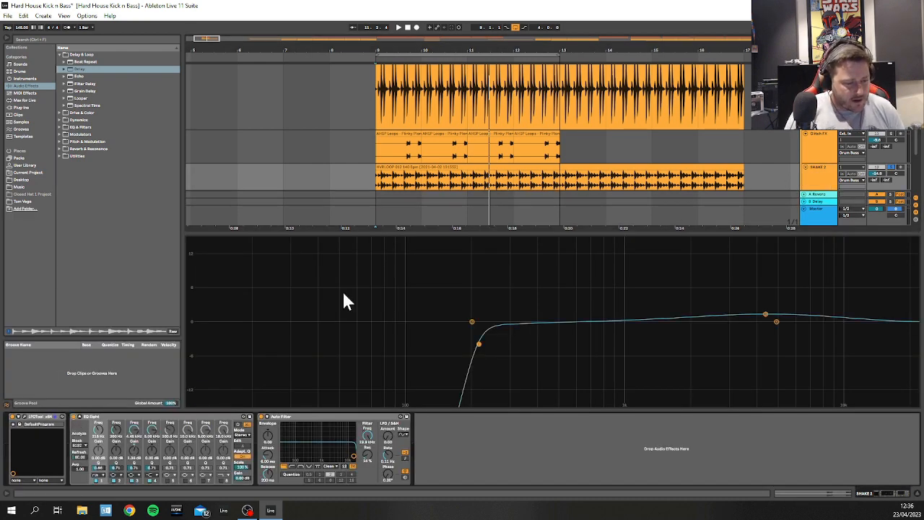
Step: Collapse the expanded EQ Eight display of the SHAKE 2 track and play the shaker loop from bar 9
key("shift+Tab")
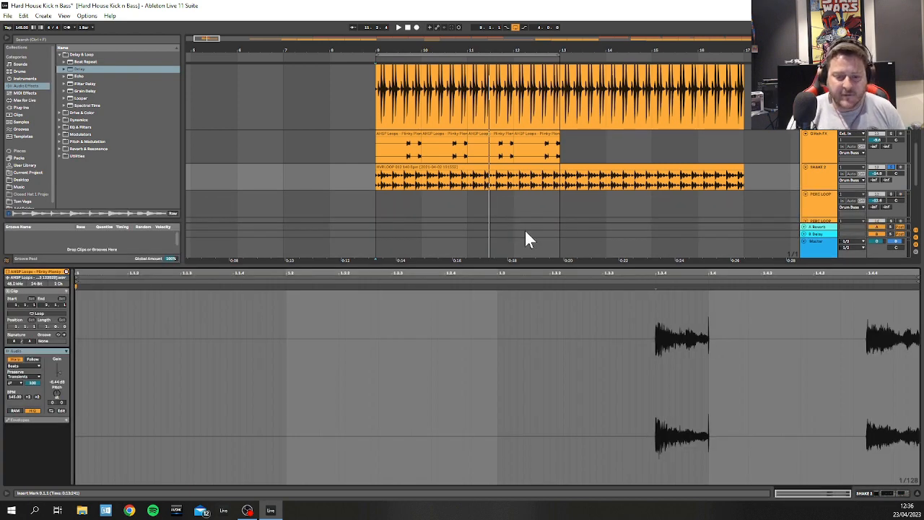
left_click(832, 182)
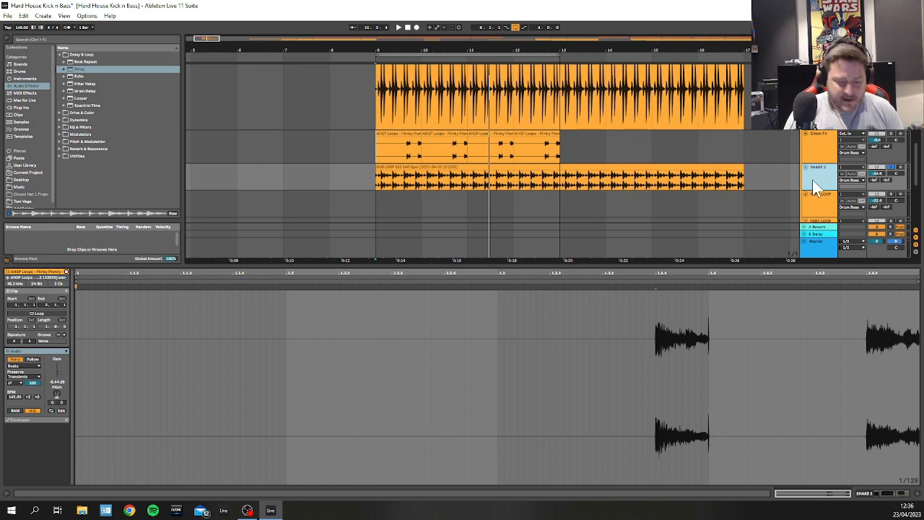
key("shift+Tab")
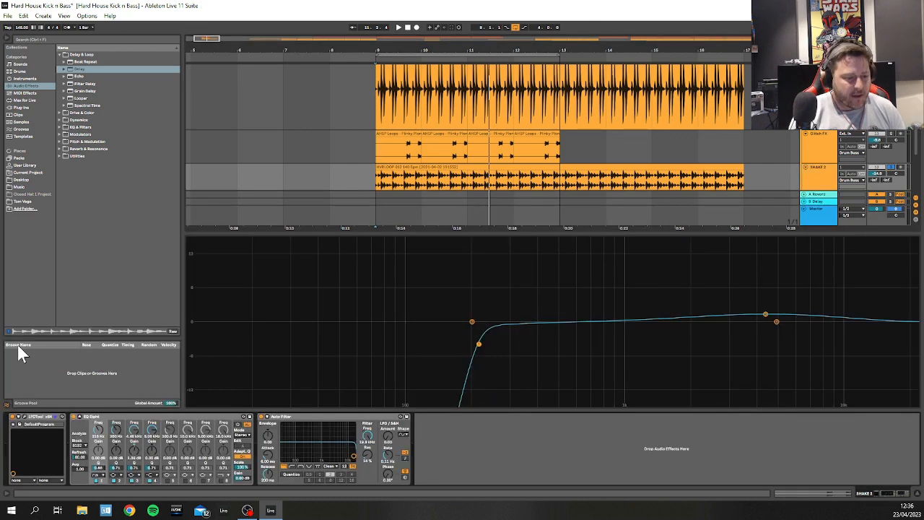
left_click(81, 425)
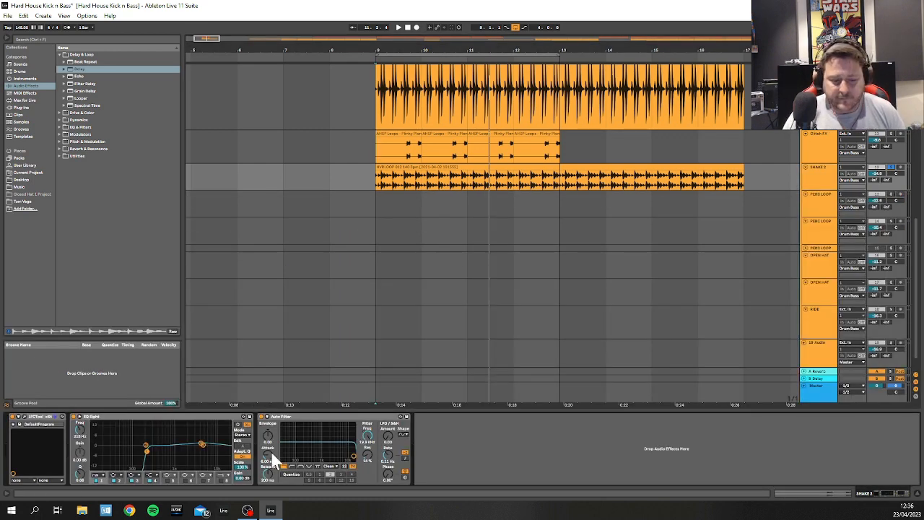
key("space")
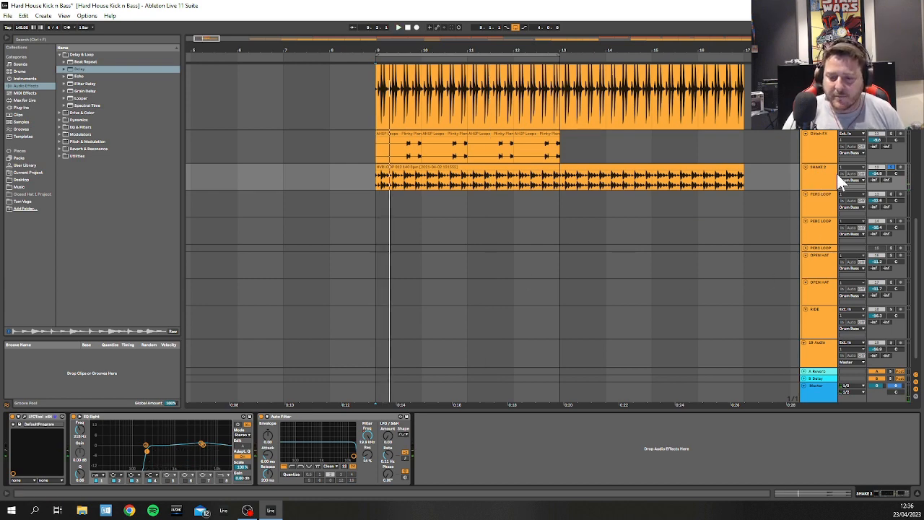
Step: Copy the eight-bar clip at bar 49 of the first PERC LOOP track to bar 9 and play it soloed
left_click_drag(621, 50, 285, 44)
left_click(491, 194)
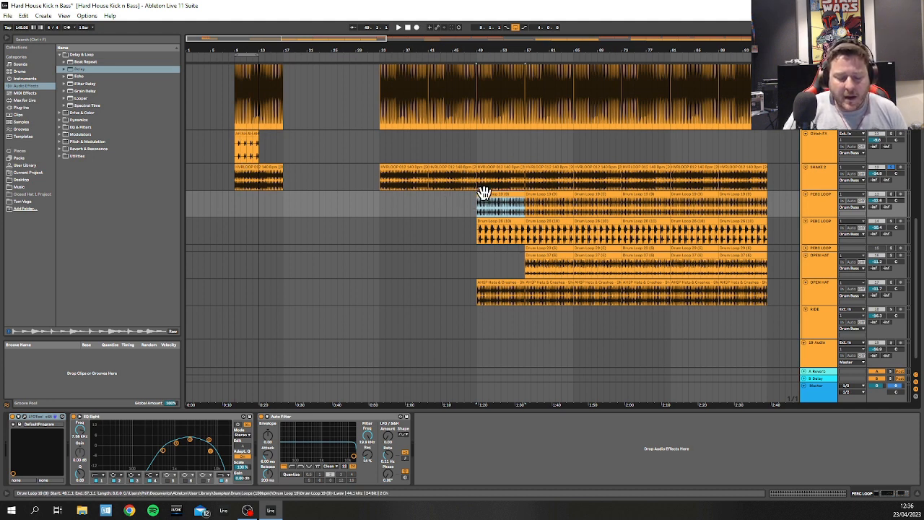
left_click_drag(483, 194, 238, 192)
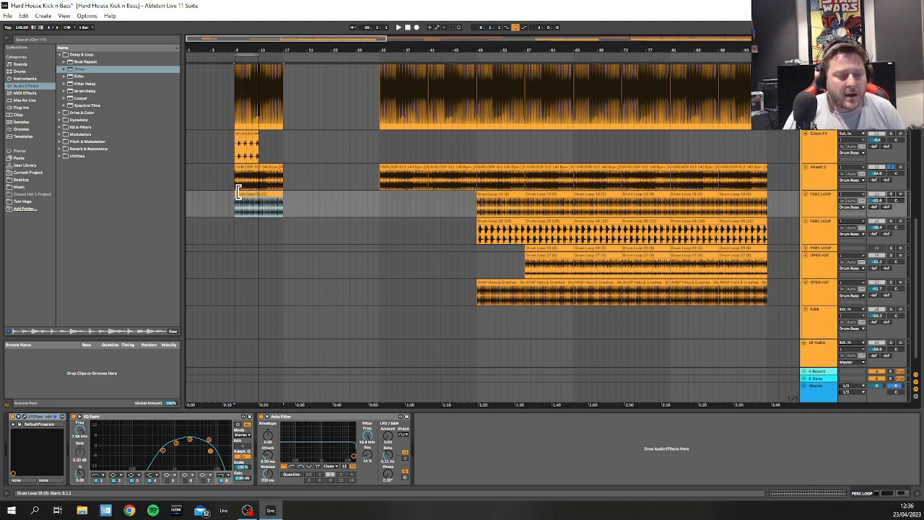
left_click(891, 194)
key("space")
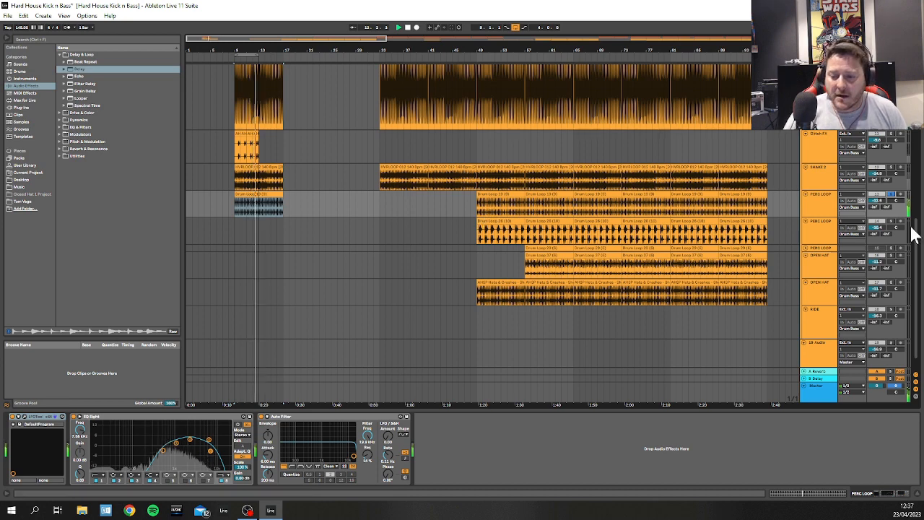
Step: Copy the eight-bar clip at bar 49 of the second PERC LOOP track to bar 9 and audition it soloed
left_click(485, 233)
key("space")
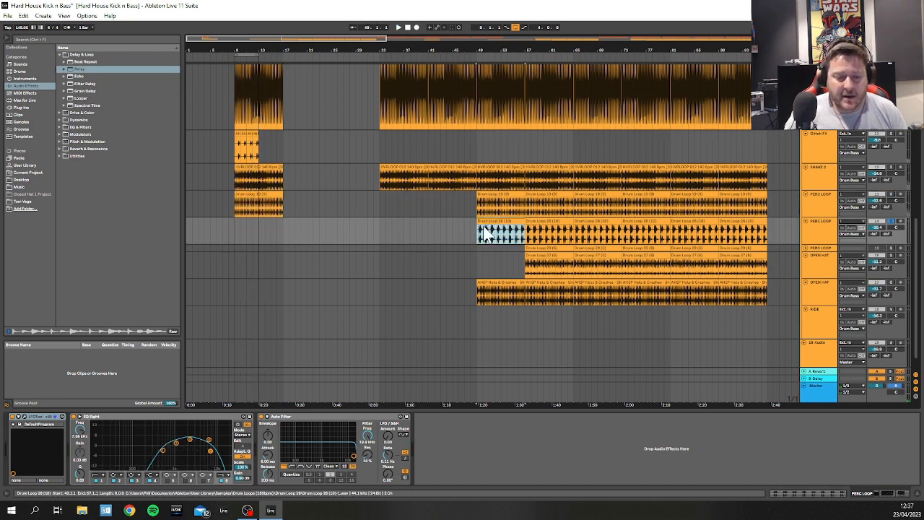
left_click_drag(489, 219, 237, 231)
key("space")
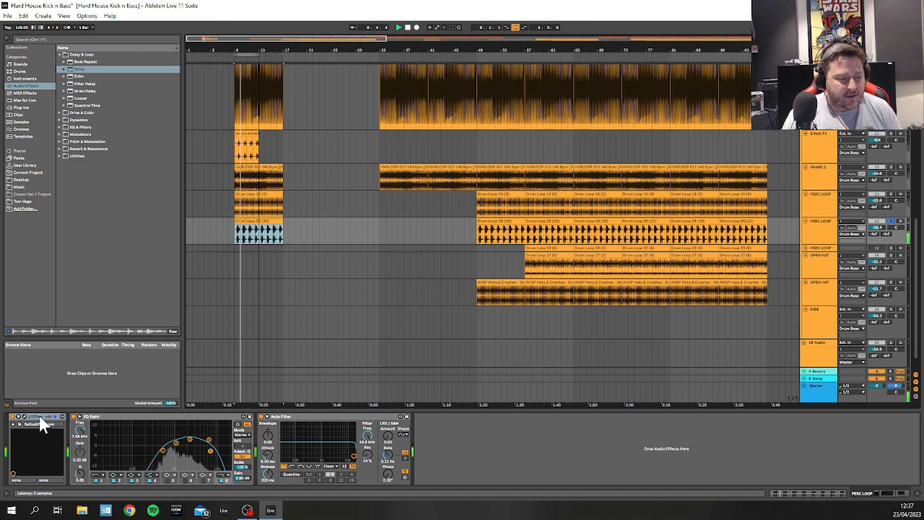
key("space")
left_click(822, 227)
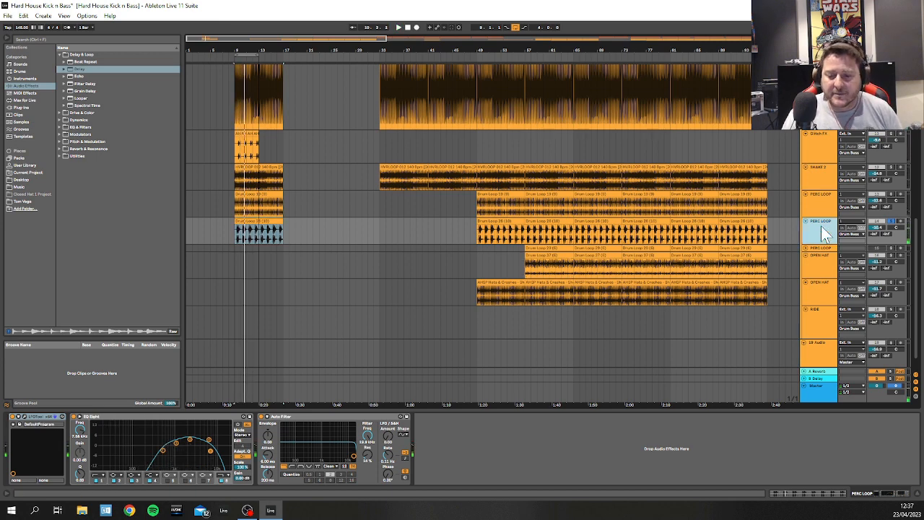
Step: Lower the gain of the second PERC LOOP clip at bar 9 to about -2.2 dB and listen to it soloed
double_click(242, 234)
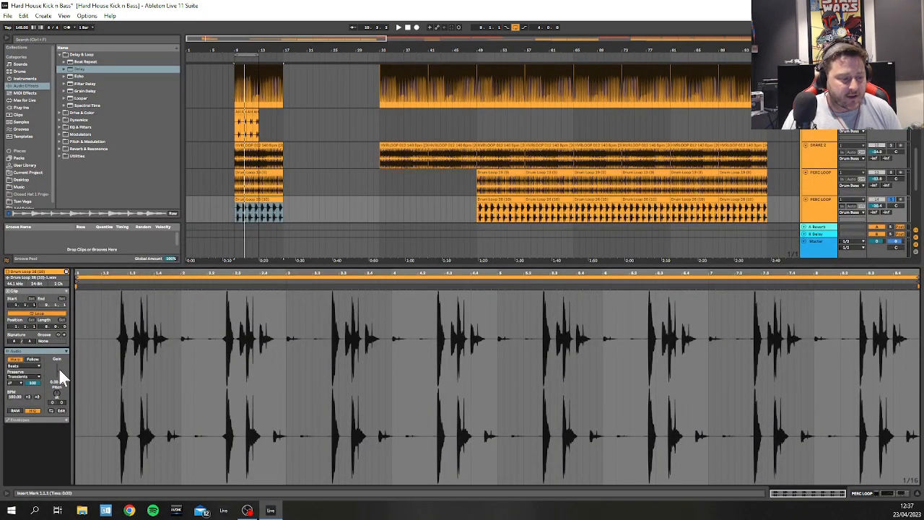
left_click_drag(60, 372, 60, 379)
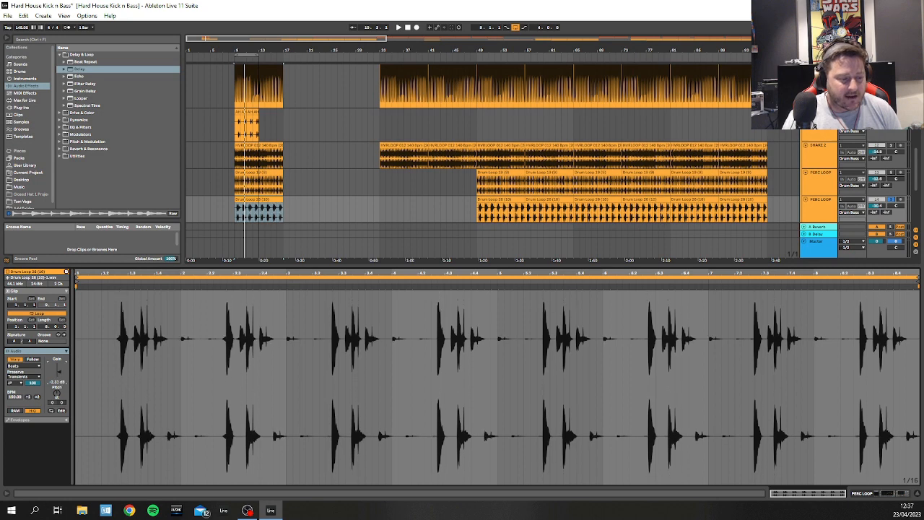
key("shift+Tab")
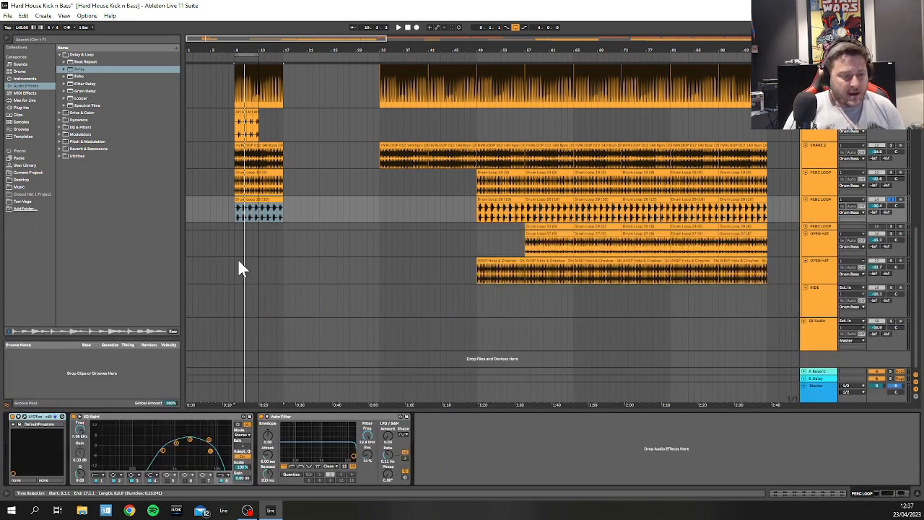
key("space")
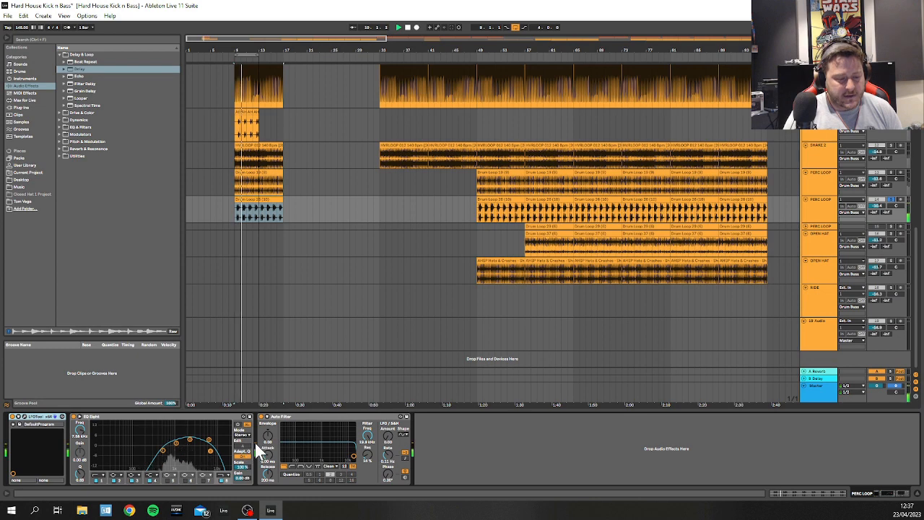
left_click(828, 215)
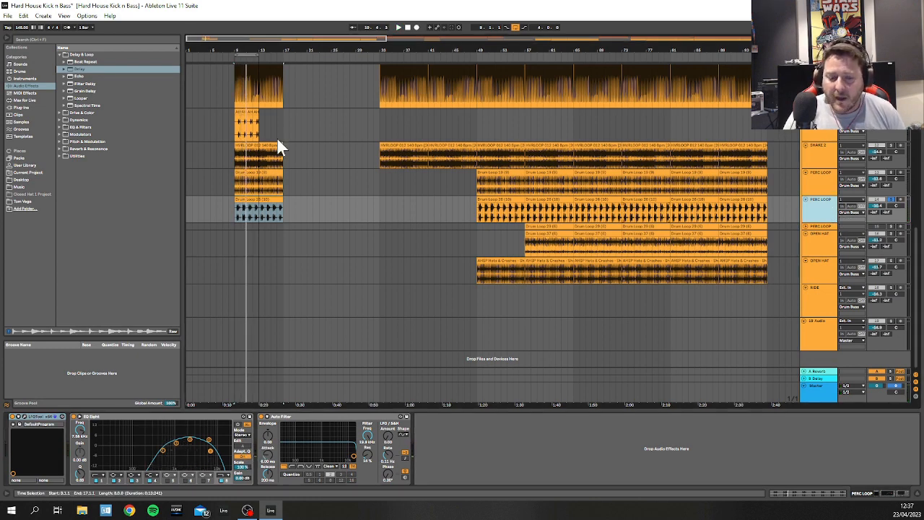
Step: Unsolo the second PERC LOOP track and play the combined percussion from bar 9
left_click(234, 210)
left_click(891, 200)
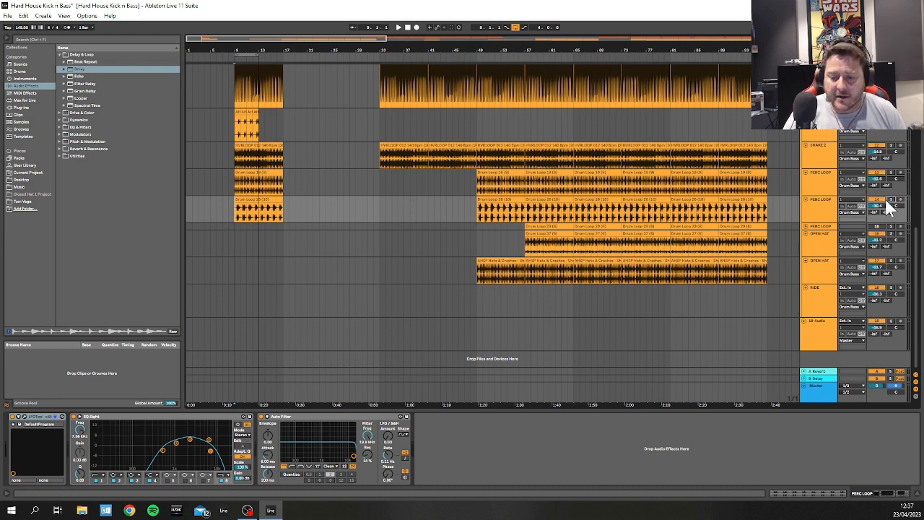
key("space")
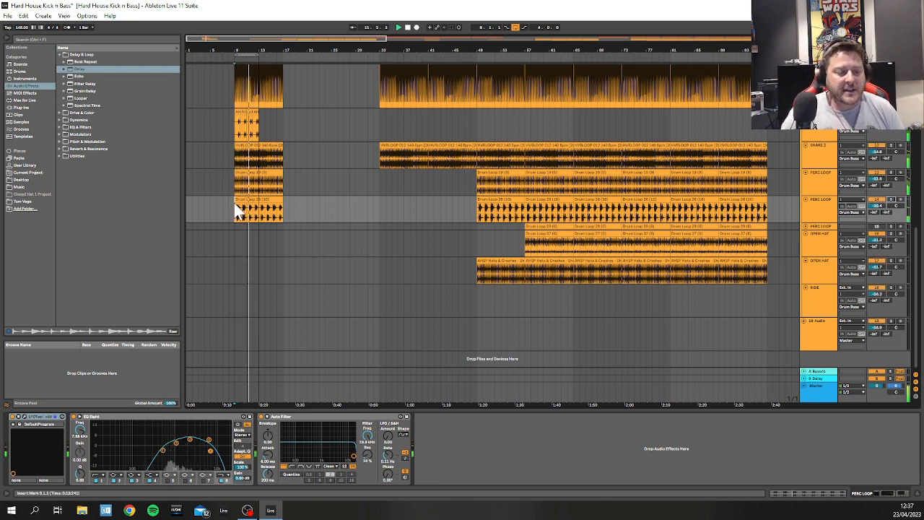
scroll(235, 206, "up", 5)
left_click_drag(367, 50, 366, 22)
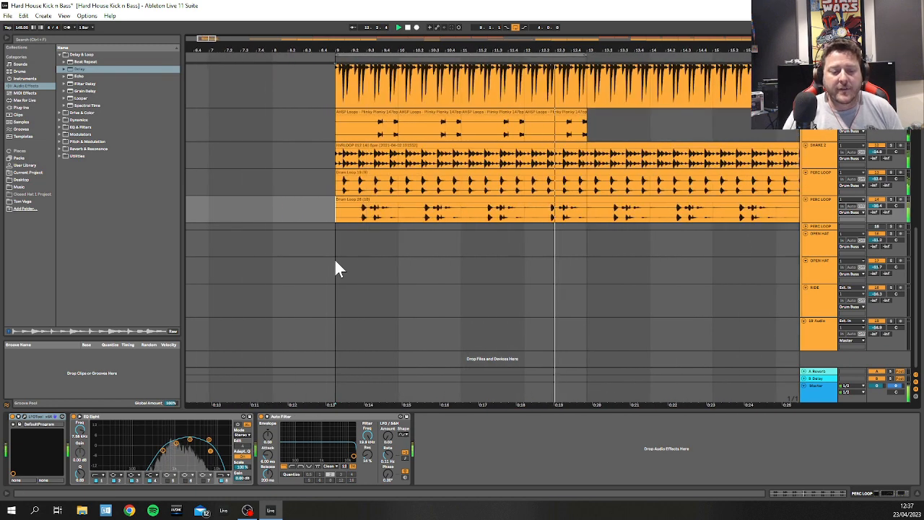
Step: Delete the four Glitch FX clips between bars 9 and 13, along with the Glitch FX track
left_click(827, 132)
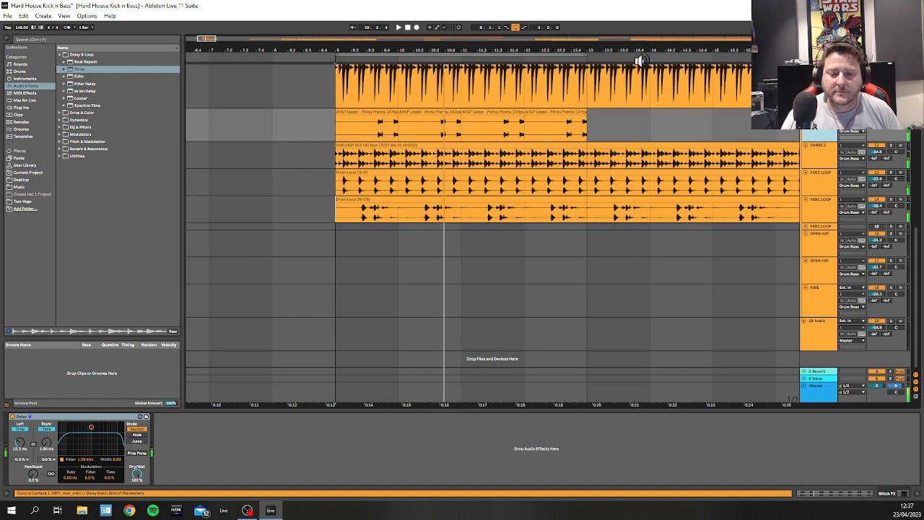
left_click_drag(462, 122, 523, 121)
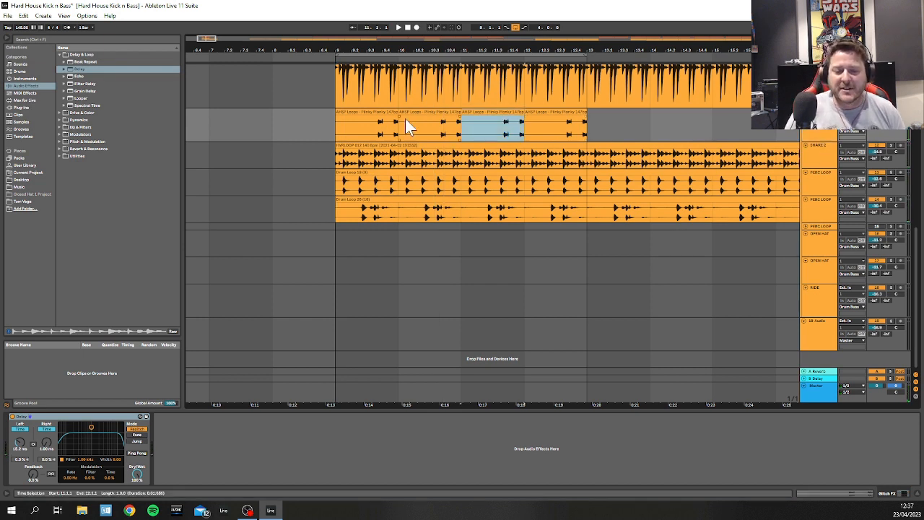
left_click(360, 111)
left_click(556, 120, "shift")
key("Delete")
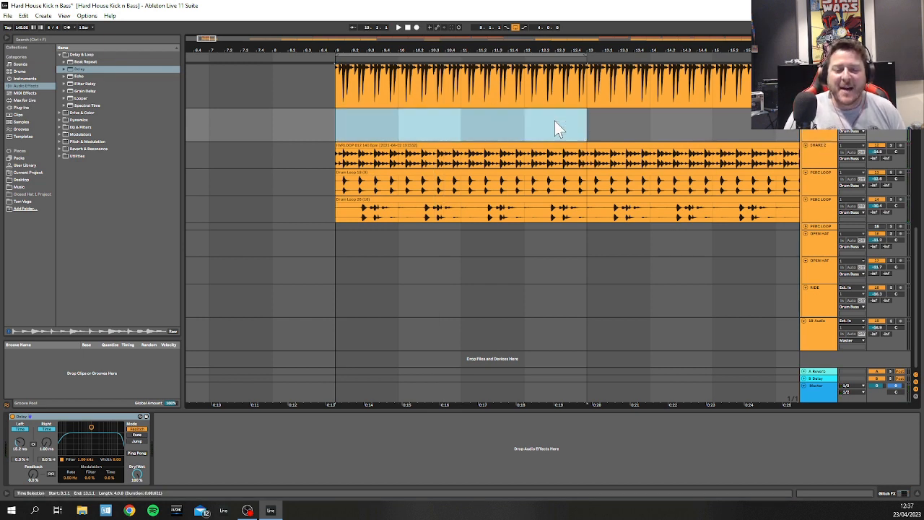
left_click(827, 131)
key("Delete")
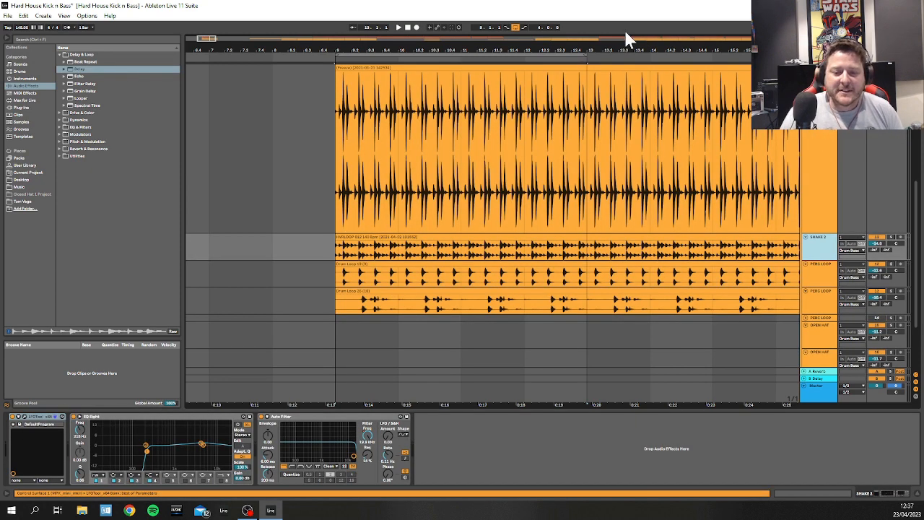
Step: Solo the second OPEN HAT track and play its hat loop from bar 49
key("minus")
key("minus")
key("minus")
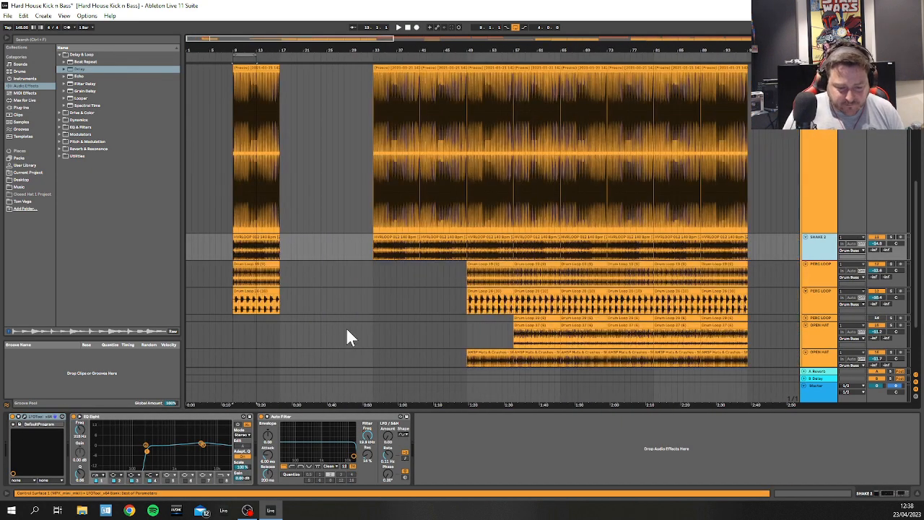
scroll(361, 338, "down", 3)
left_click(467, 321)
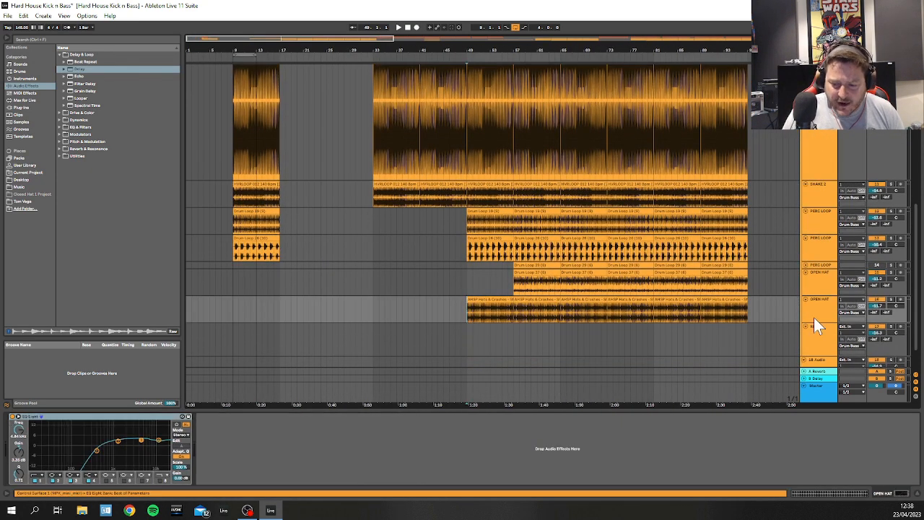
left_click(890, 299)
key("space")
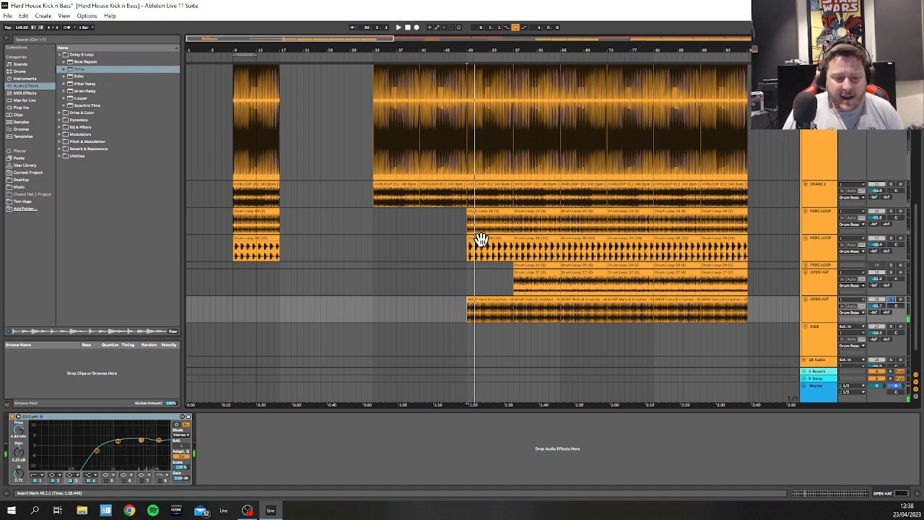
Step: Audition the first OPEN HAT track soloed from bar 57 and copy its eight-bar clip to bar 9
left_click(513, 281)
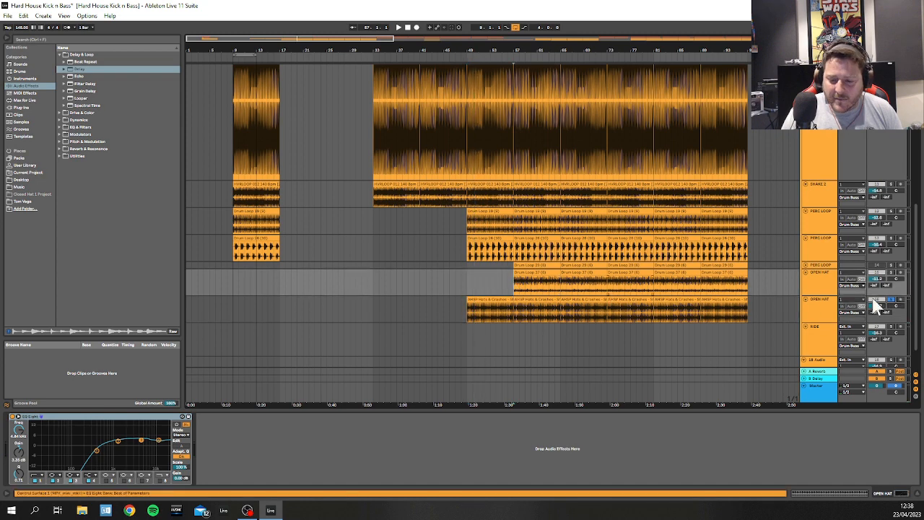
key("space")
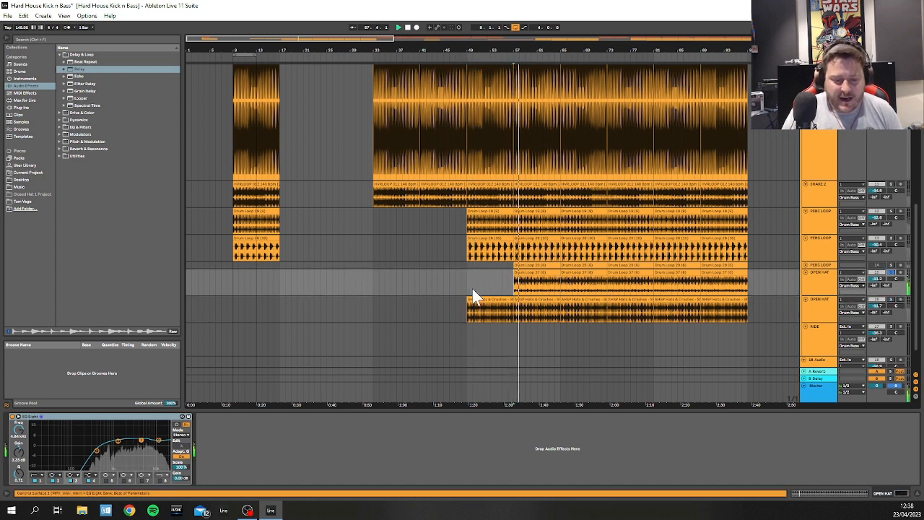
left_click_drag(527, 273, 231, 280)
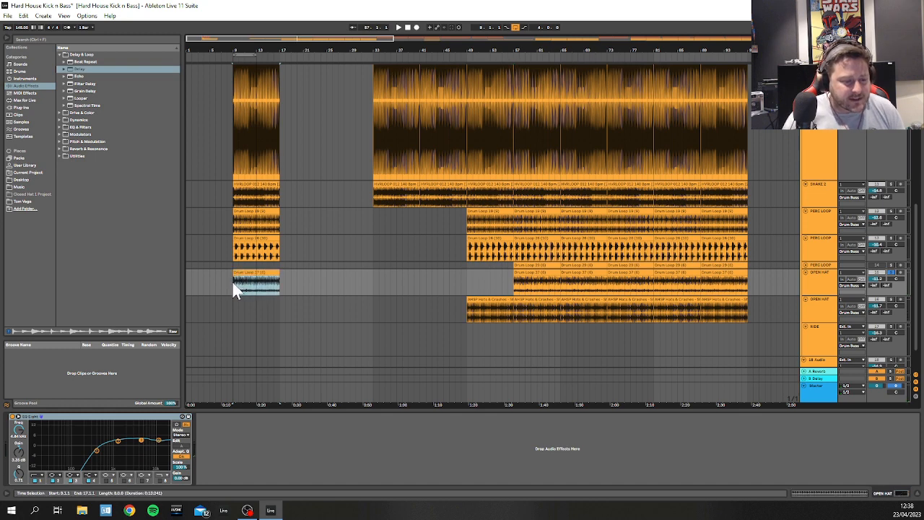
Step: Play the copied open hat loop from bar 9, unsoloing its track to hear it with the full percussion
key("z")
left_click(231, 284)
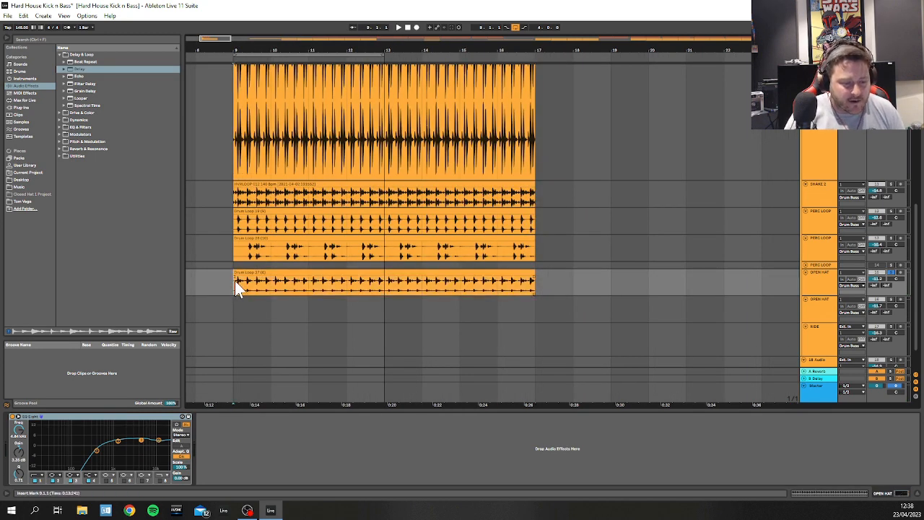
key("space")
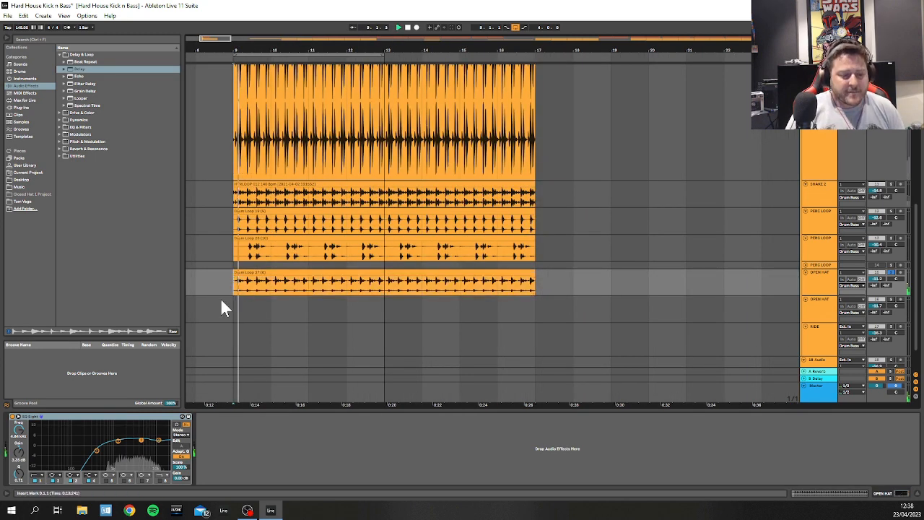
left_click(893, 273)
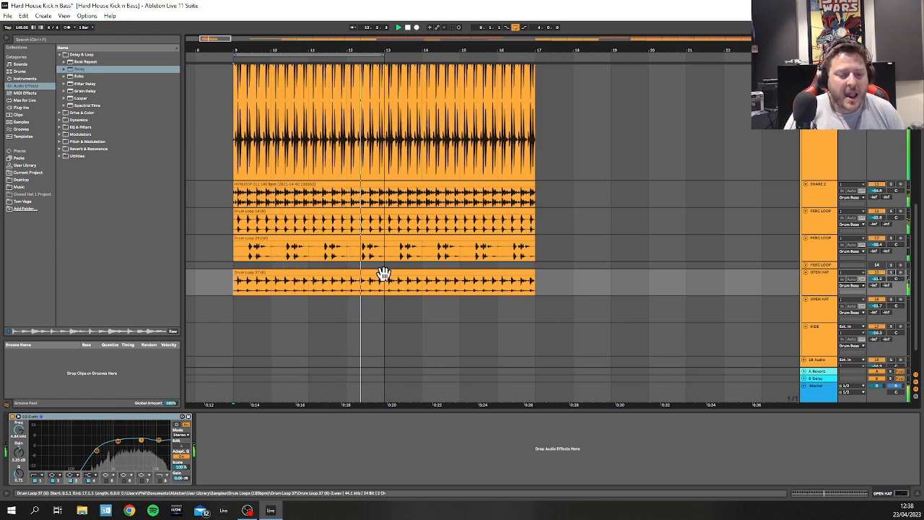
key("space")
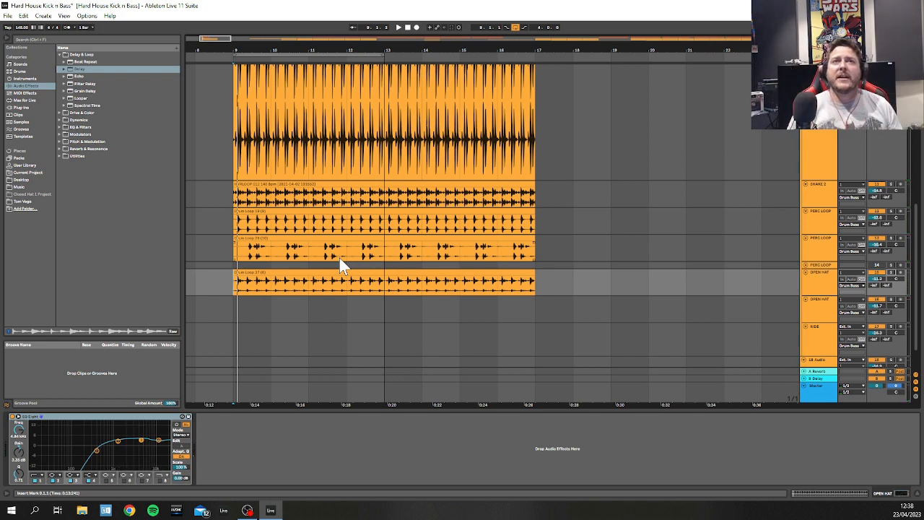
Step: Reduce the height of the Closed Hats track in the arrangement
left_click_drag(221, 47, 358, 56)
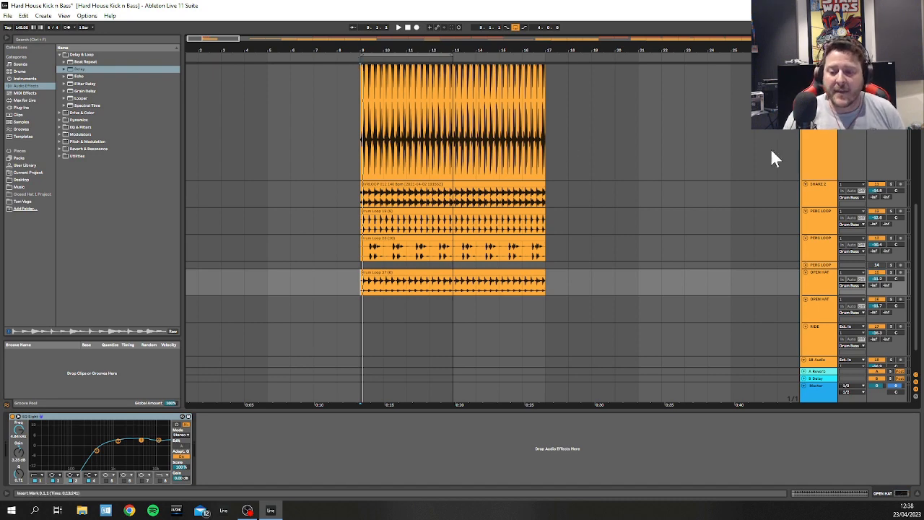
left_click(815, 185)
left_click_drag(814, 180, 813, 102)
scroll(731, 251, "up", 5)
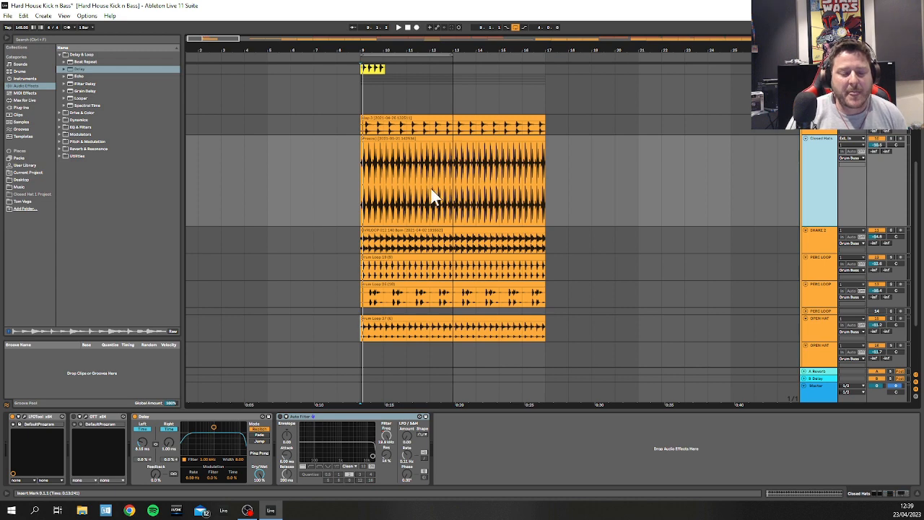
left_click_drag(401, 50, 402, 20)
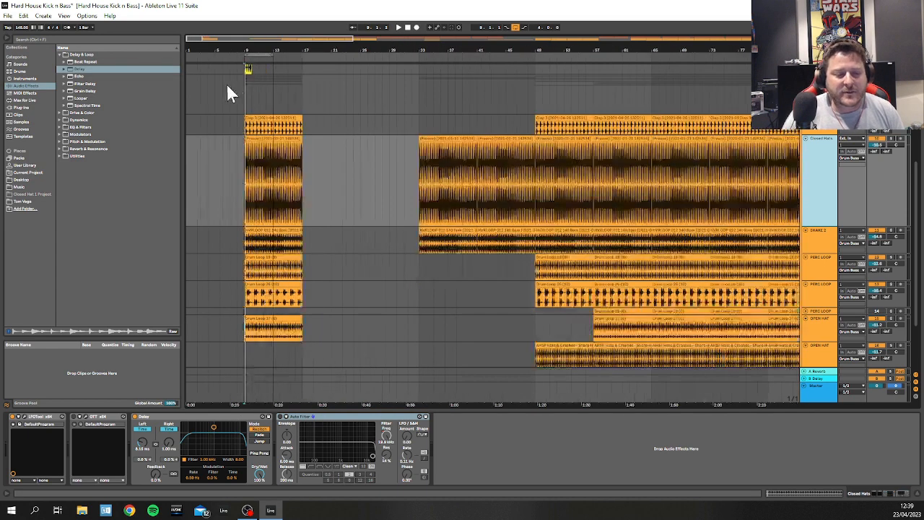
scroll(235, 152, "up", 1)
scroll(234, 156, "up", 2)
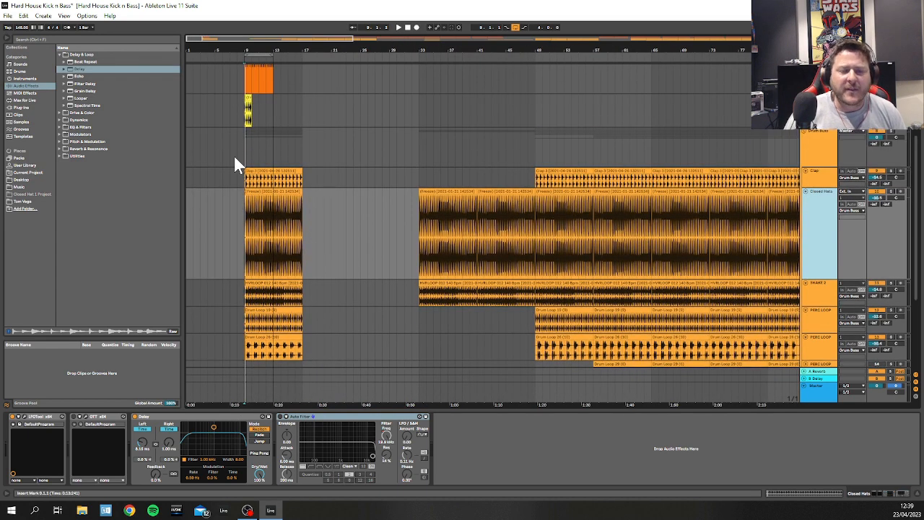
scroll(236, 157, "up", 4)
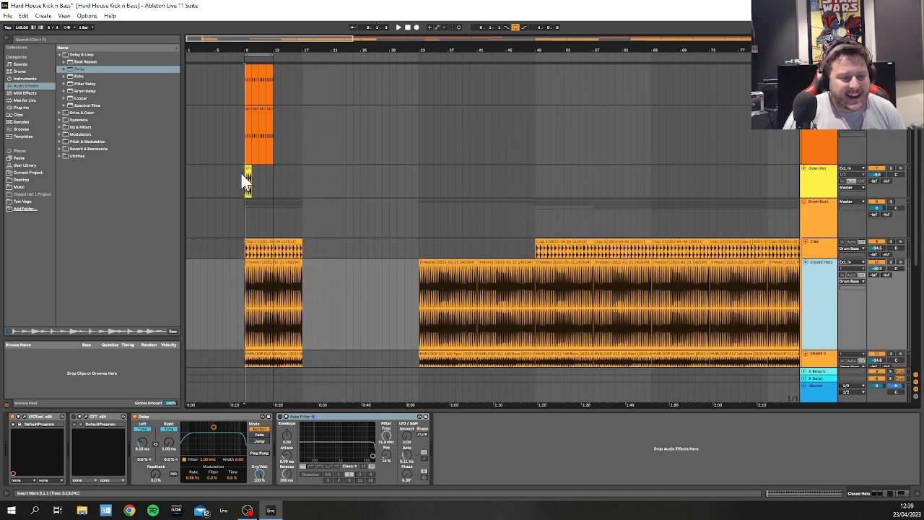